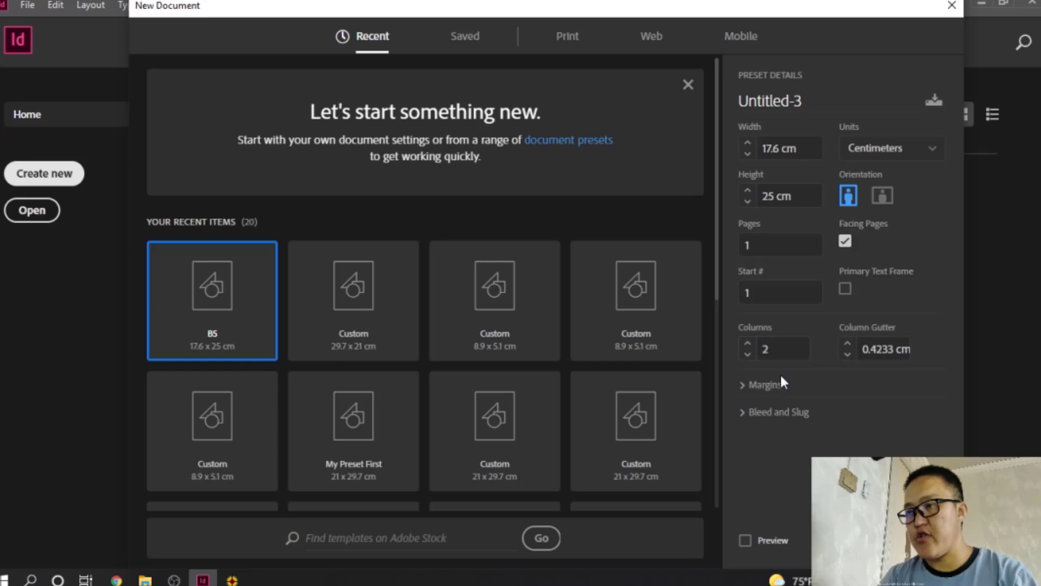
Create the 17.6 x 25 cm two-column document with 15 facing pages
left_click(744, 391)
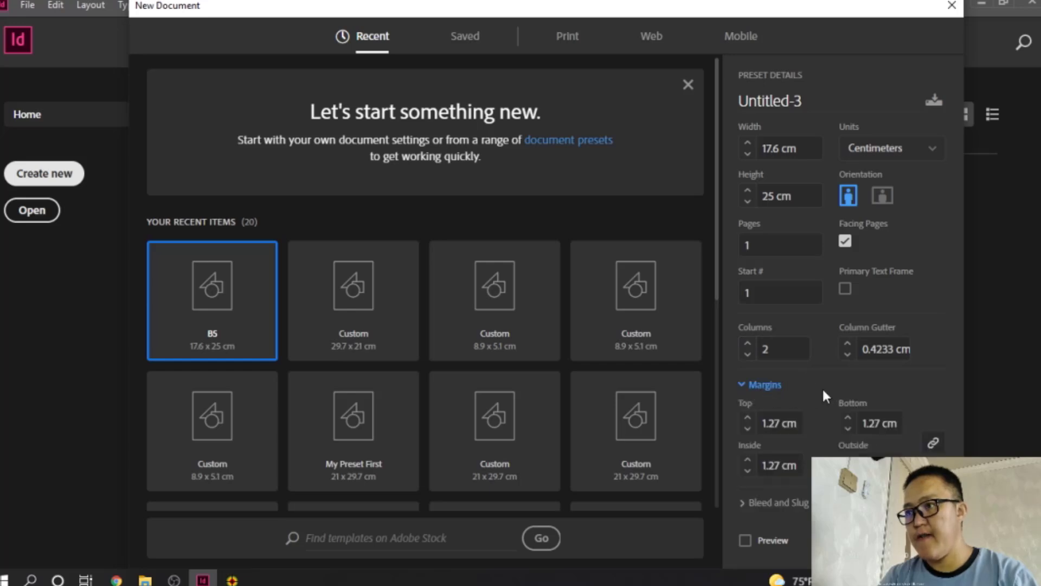
left_click(753, 503)
scroll(832, 410, "up", 4)
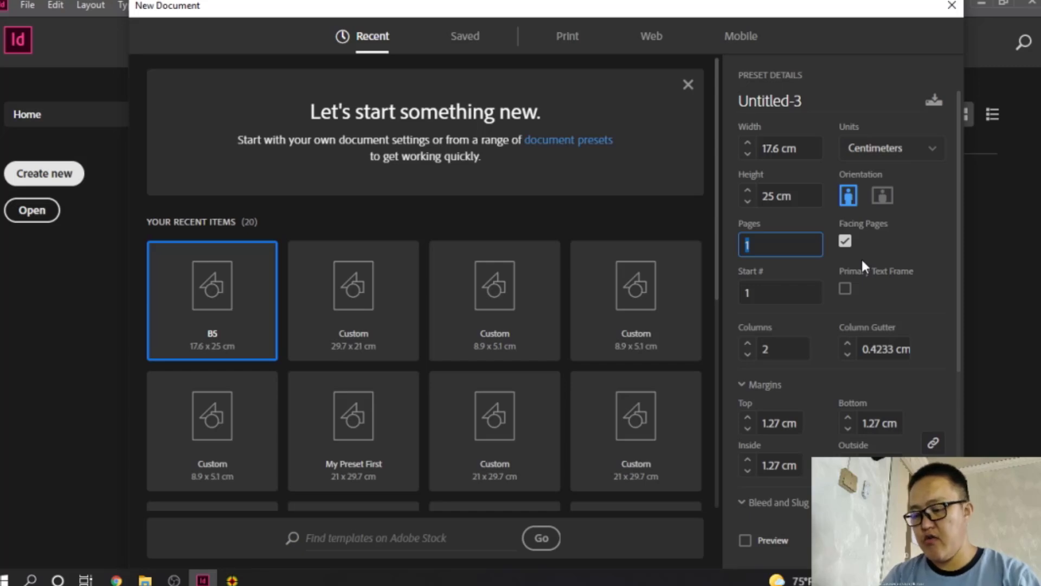
type("15")
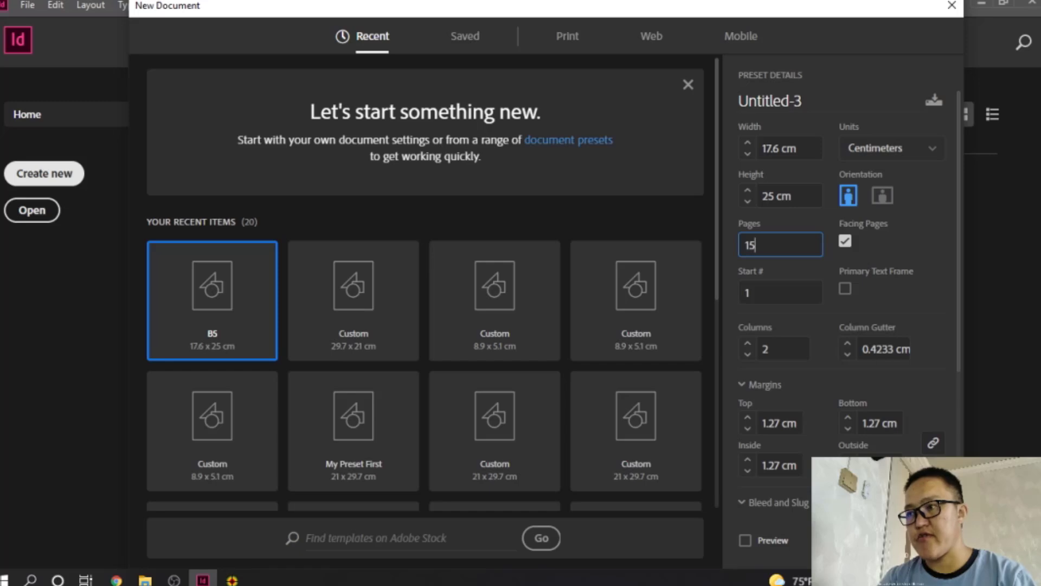
key("Return")
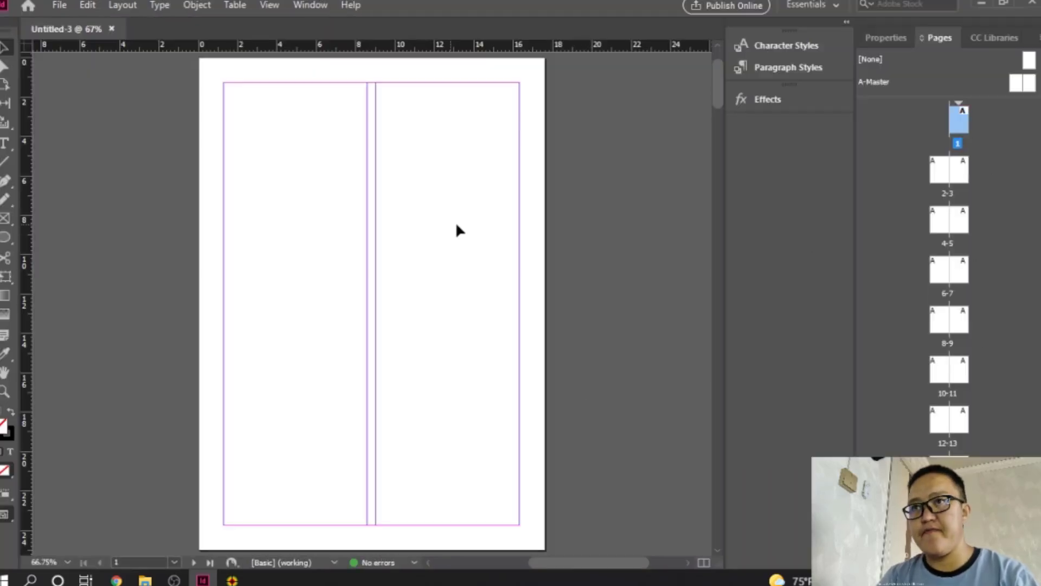
On the right-hand page of A-Master, draw a rectangular picture frame covering the entire page, with its right edge on the page edge
double_click(1030, 84)
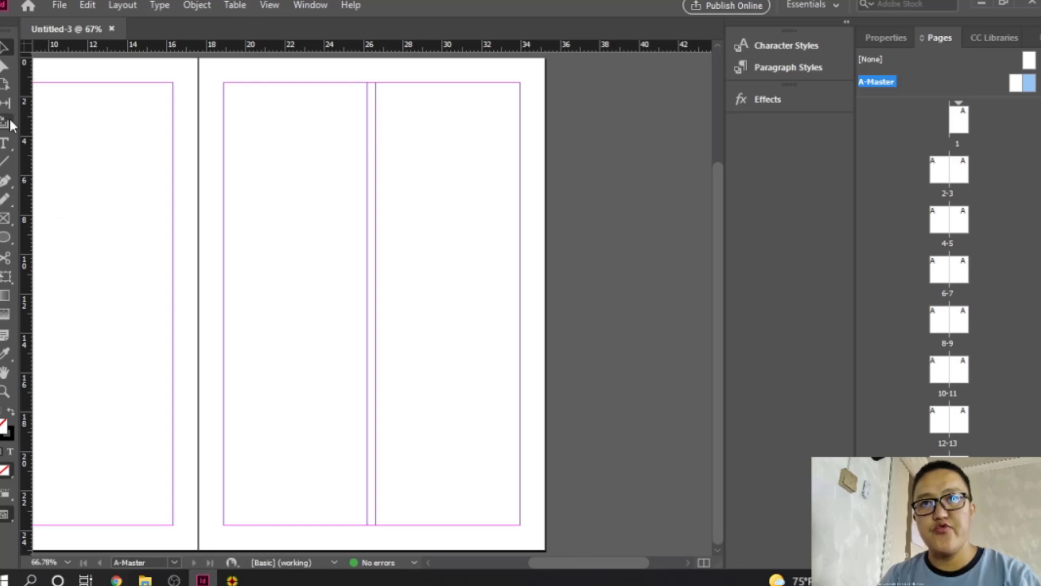
left_click(5, 218)
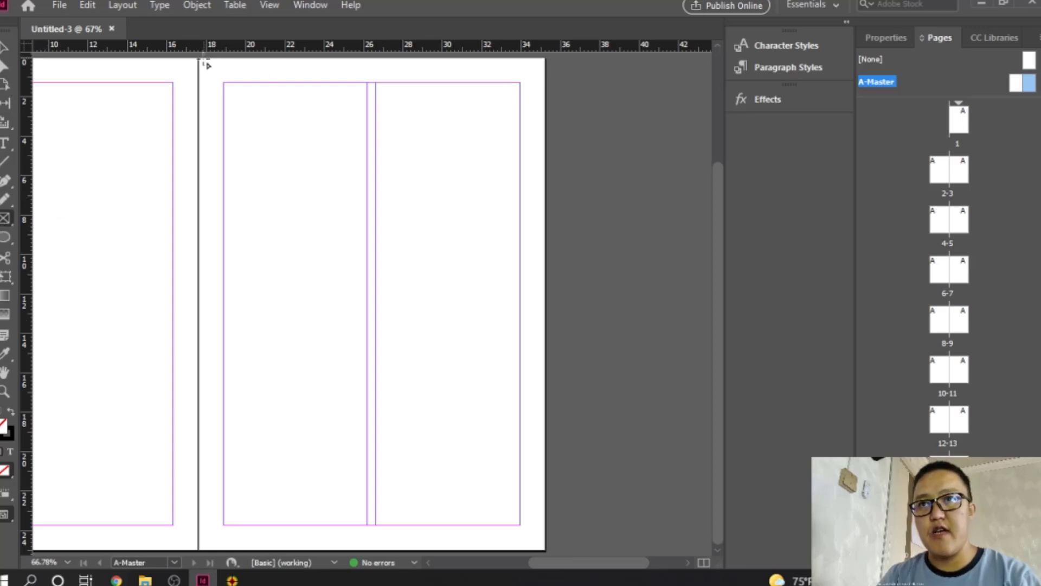
left_click_drag(202, 64, 545, 480)
scroll(505, 356, "up", 3)
scroll(505, 355, "down", 3)
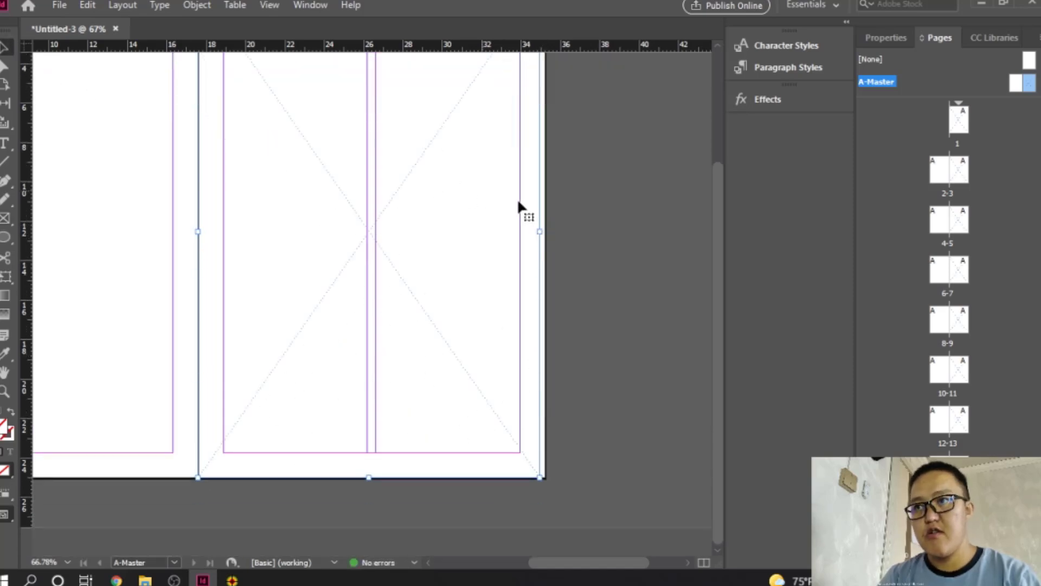
left_click_drag(541, 231, 545, 231)
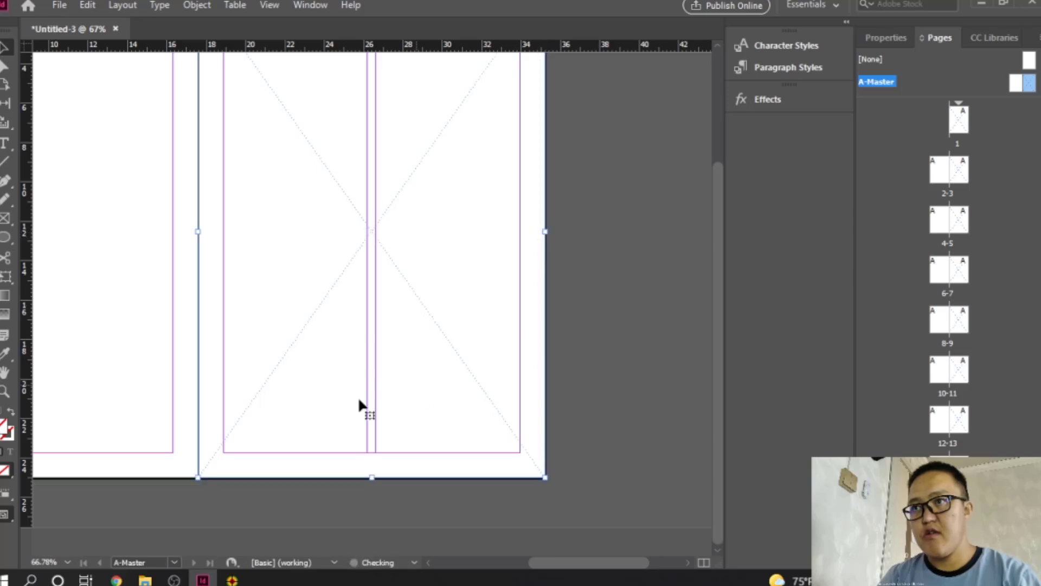
scroll(322, 358, "up", 3)
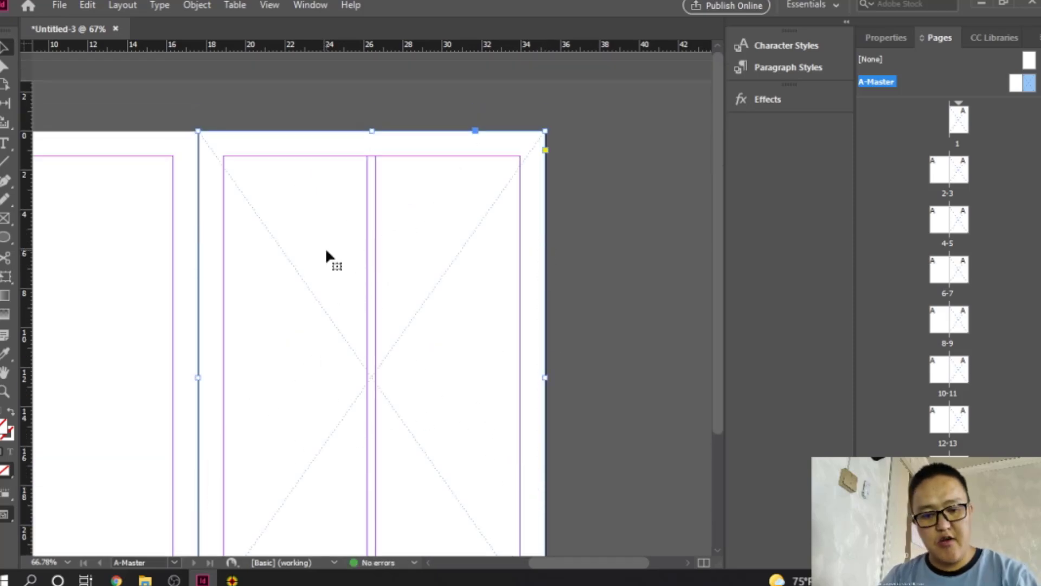
key("ctrl+d")
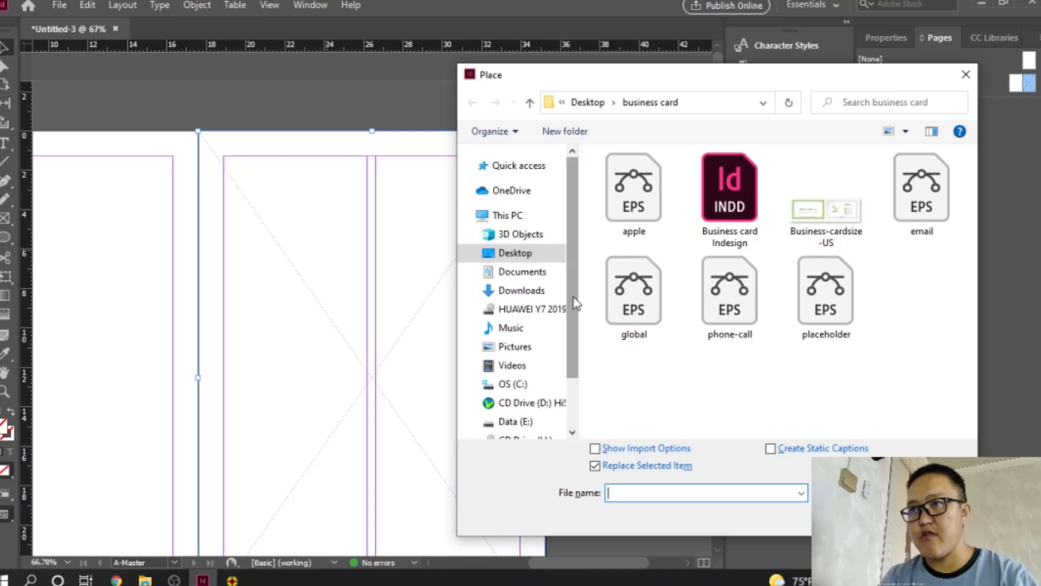
scroll(576, 304, "down", 2)
key("Escape")
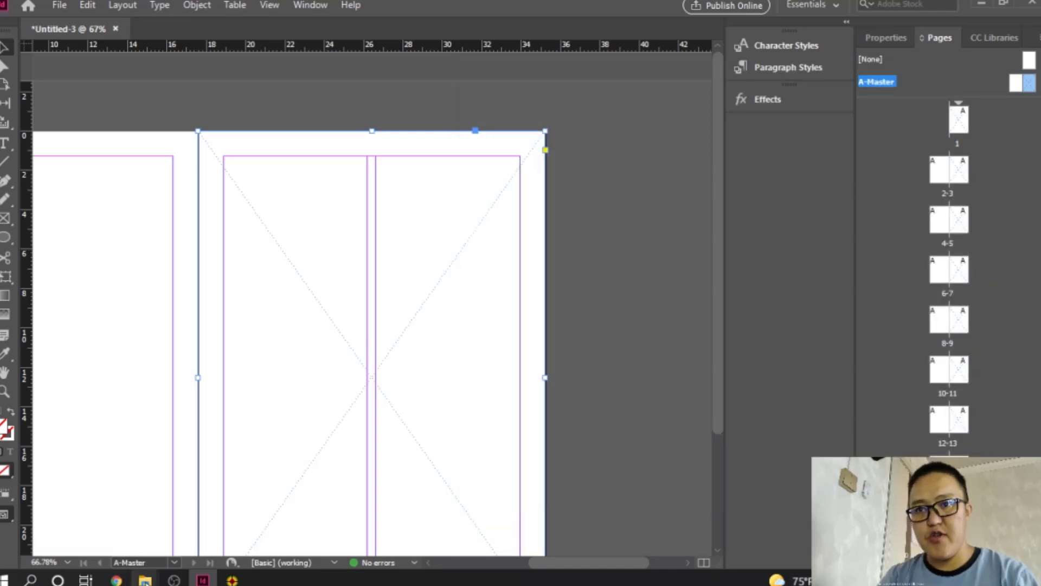
Create a desktop folder named Book Template and place it below the Certificate folder
left_click(145, 583)
left_click(982, 4)
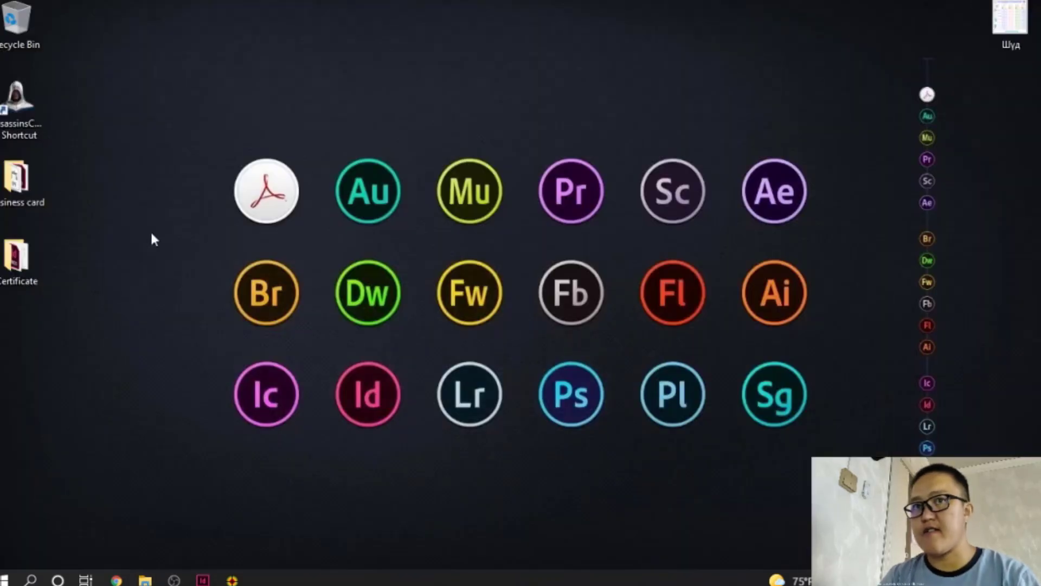
right_click(109, 275)
mouse_move(176, 442)
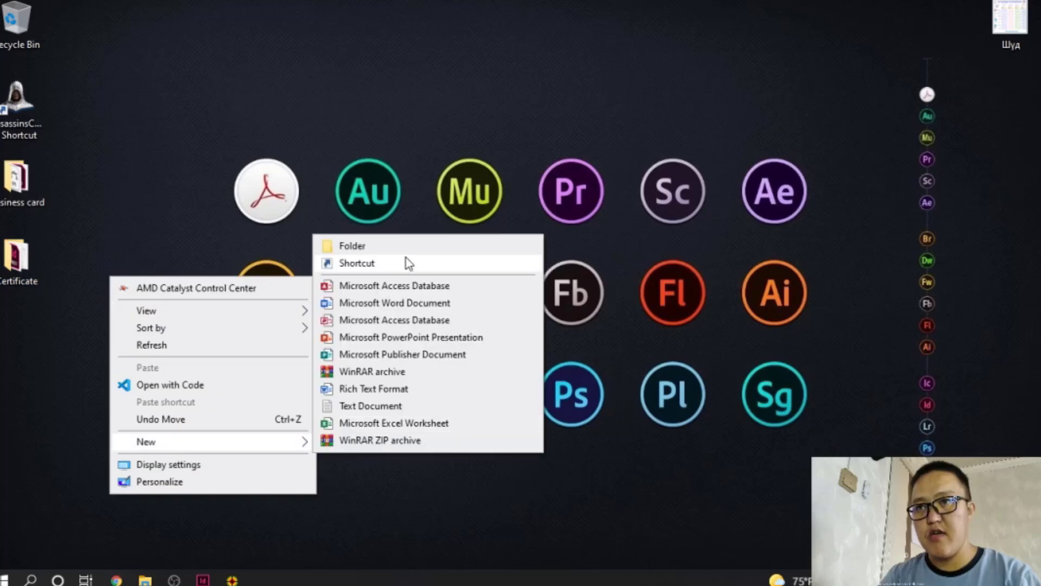
left_click(388, 244)
type("My")
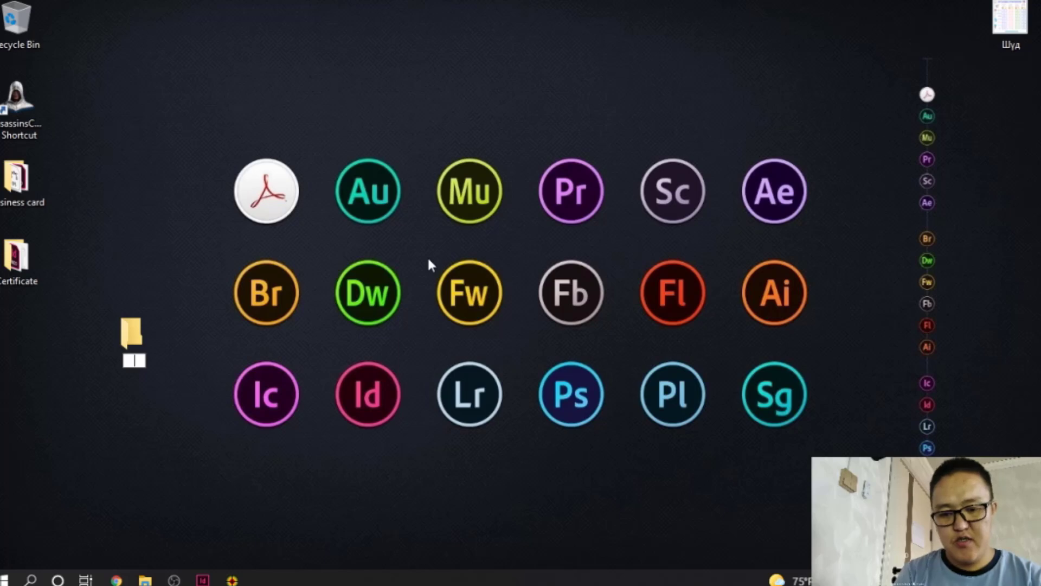
type("Book Template")
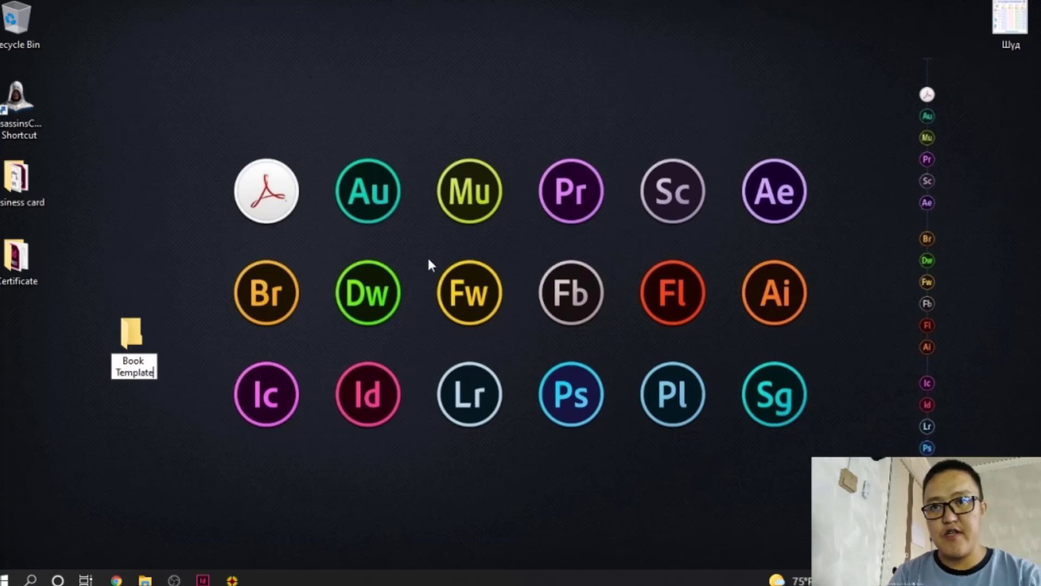
key("Return")
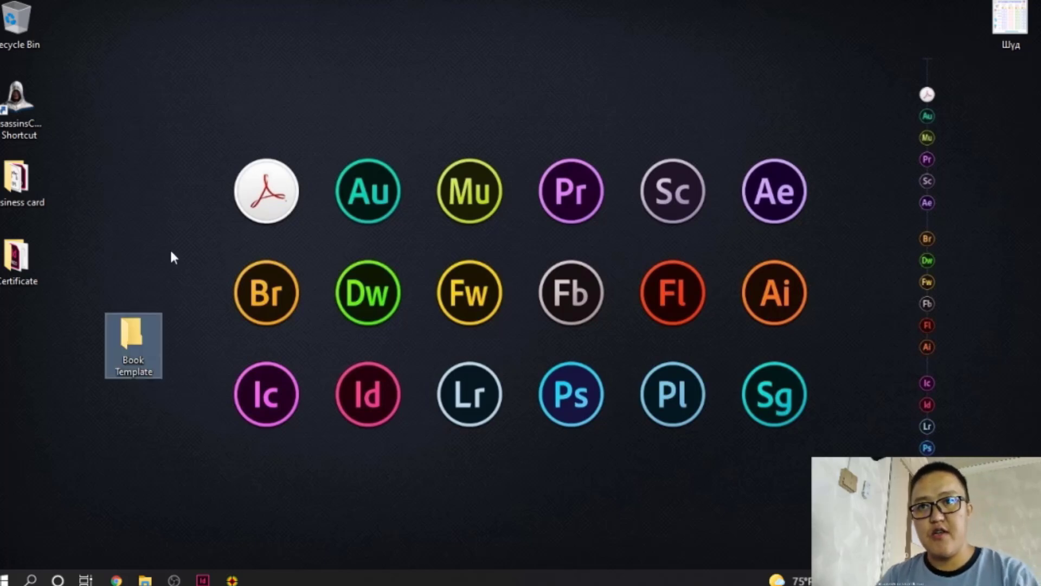
left_click_drag(133, 333, 28, 323)
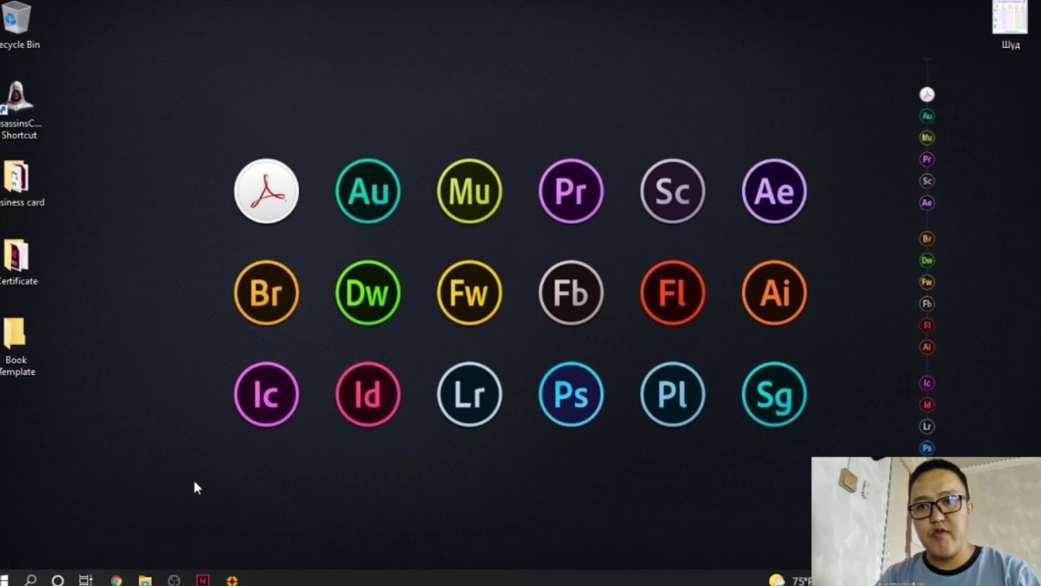
Switch to Chrome and search Google for "cover photos" in a new tab
left_click(116, 578)
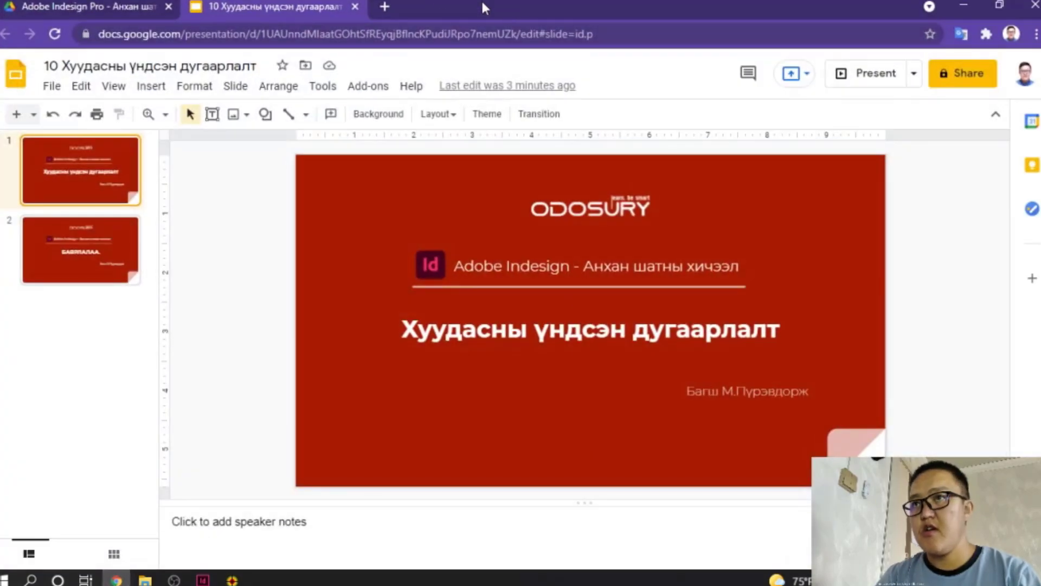
left_click(393, 8)
type("cobv")
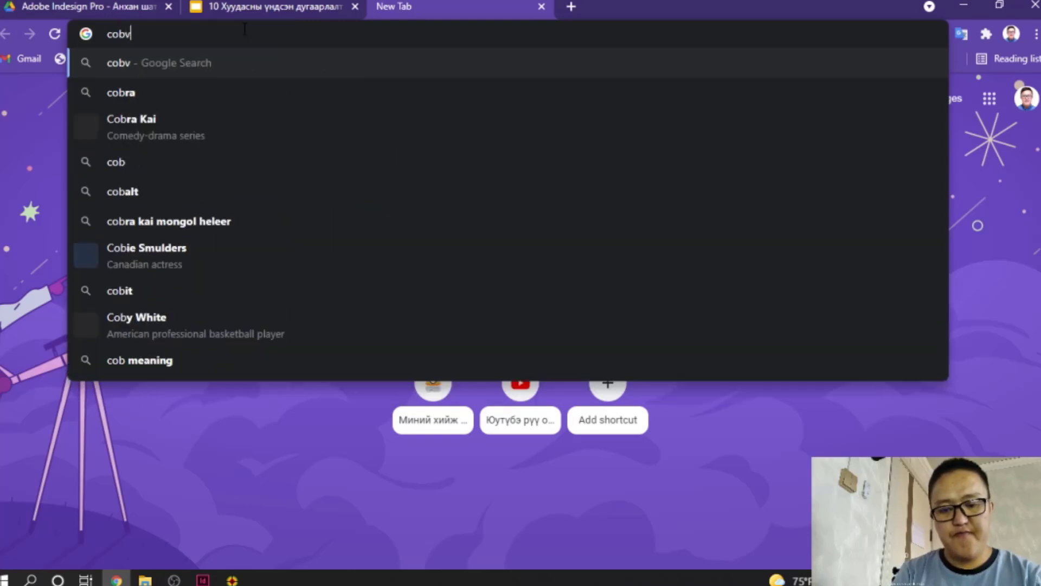
key("BackSpace")
key("BackSpace")
type("ver ")
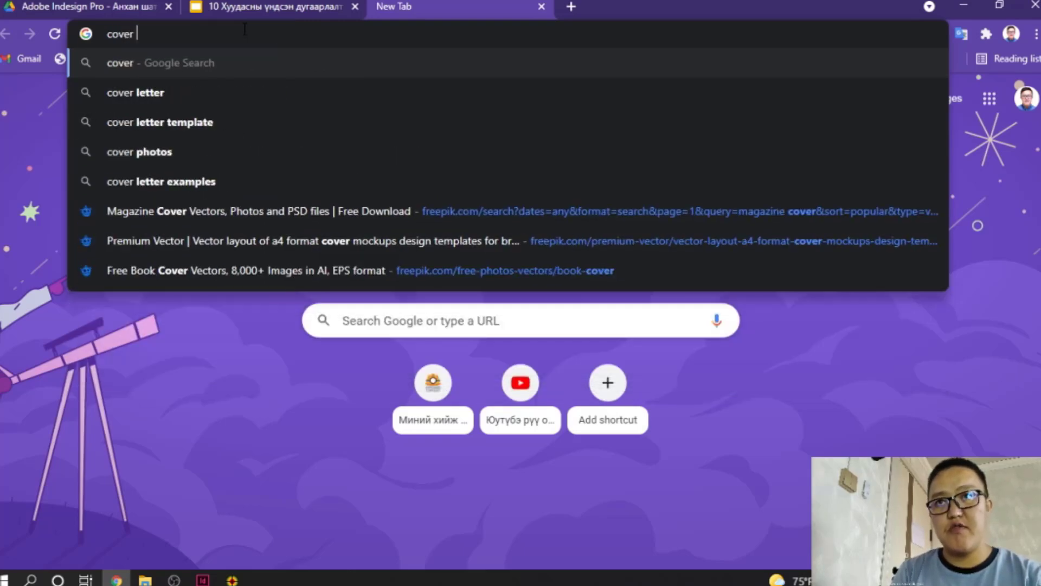
type("photos")
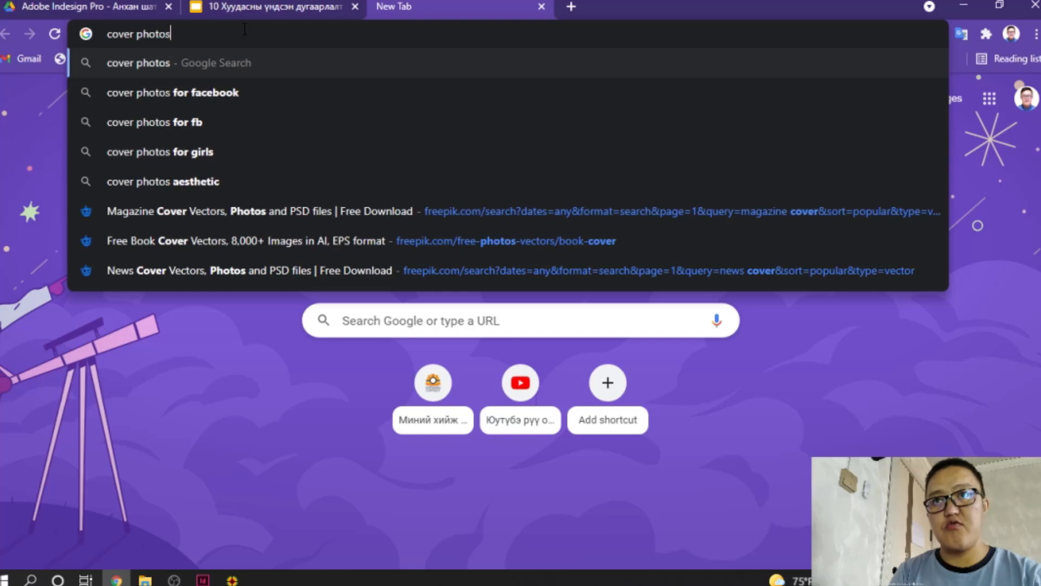
key("Return")
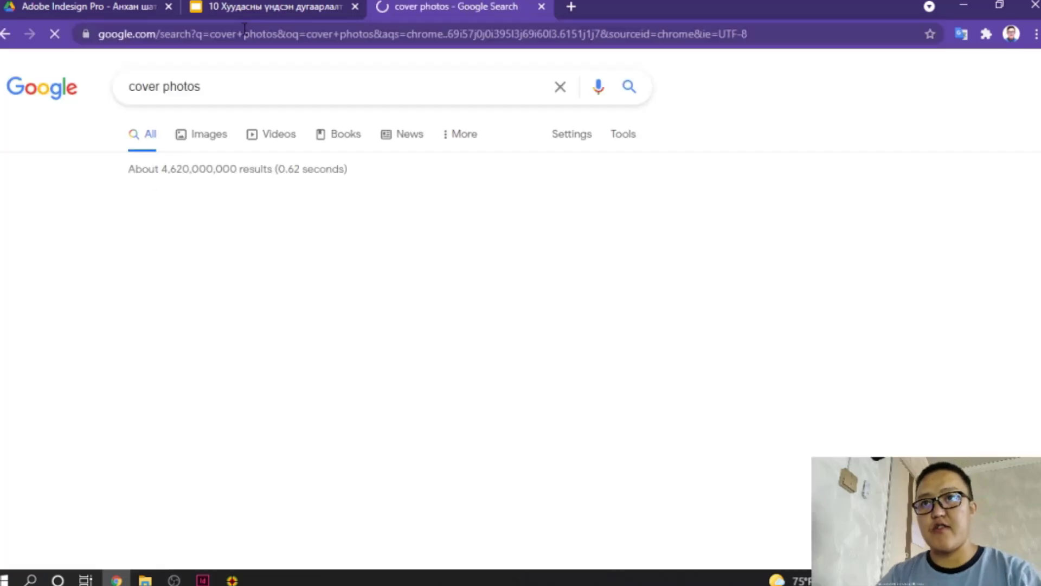
Look through the search results and open the Pexels page of free cover photos
scroll(324, 247, "down", 4)
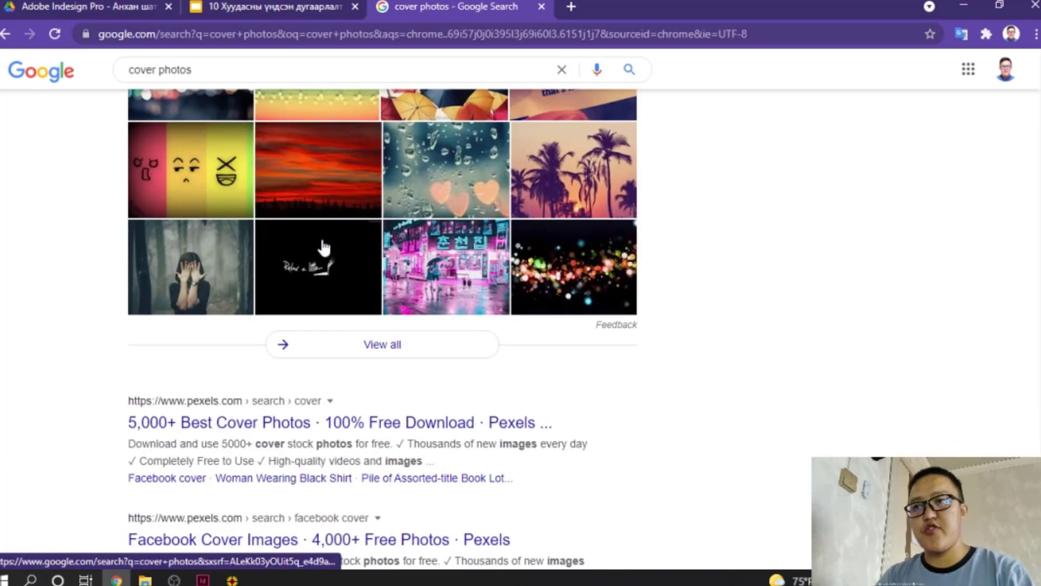
scroll(329, 247, "up", 4)
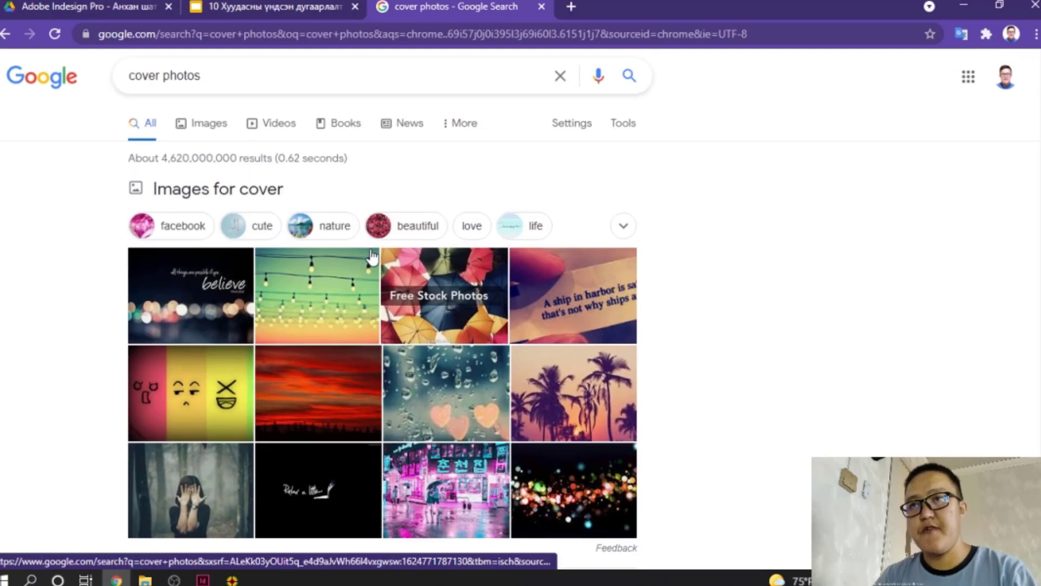
scroll(371, 252, "down", 5)
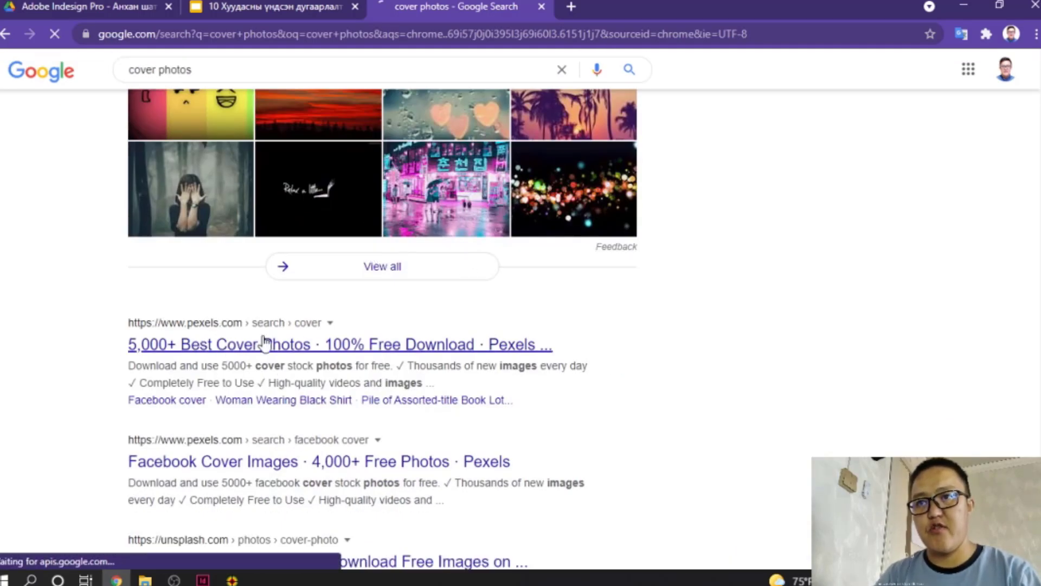
left_click(283, 276)
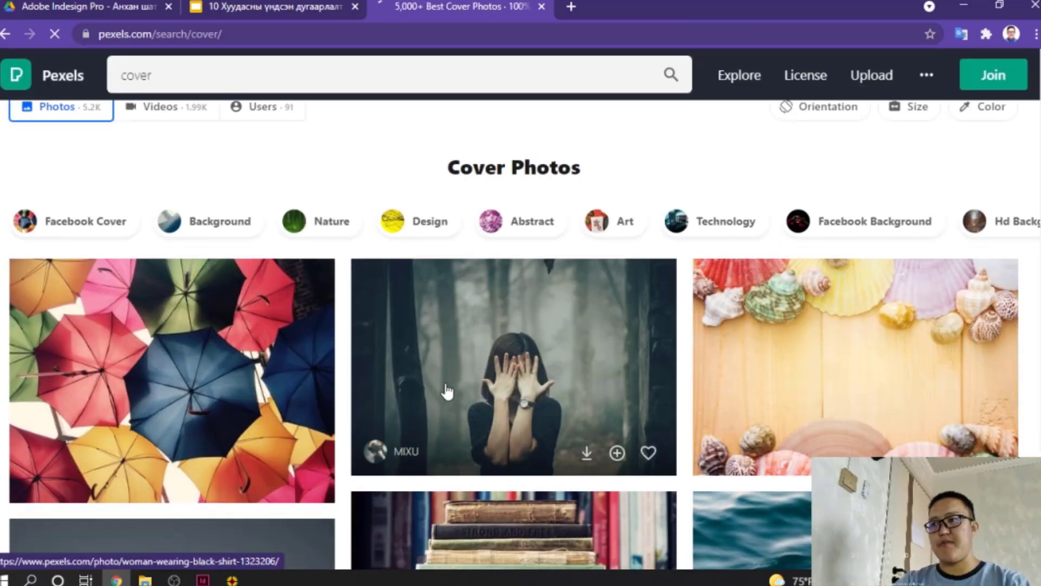
Examine the Pexels cover photos for an image suited to a book cover
scroll(448, 389, "down", 6)
scroll(448, 390, "up", 6)
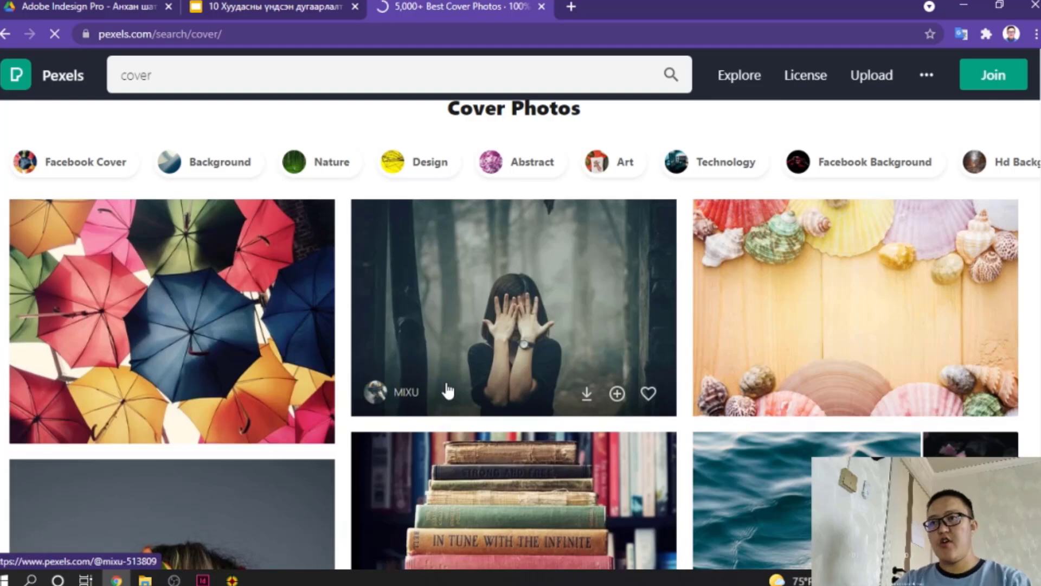
scroll(448, 390, "down", 4)
scroll(448, 389, "down", 5)
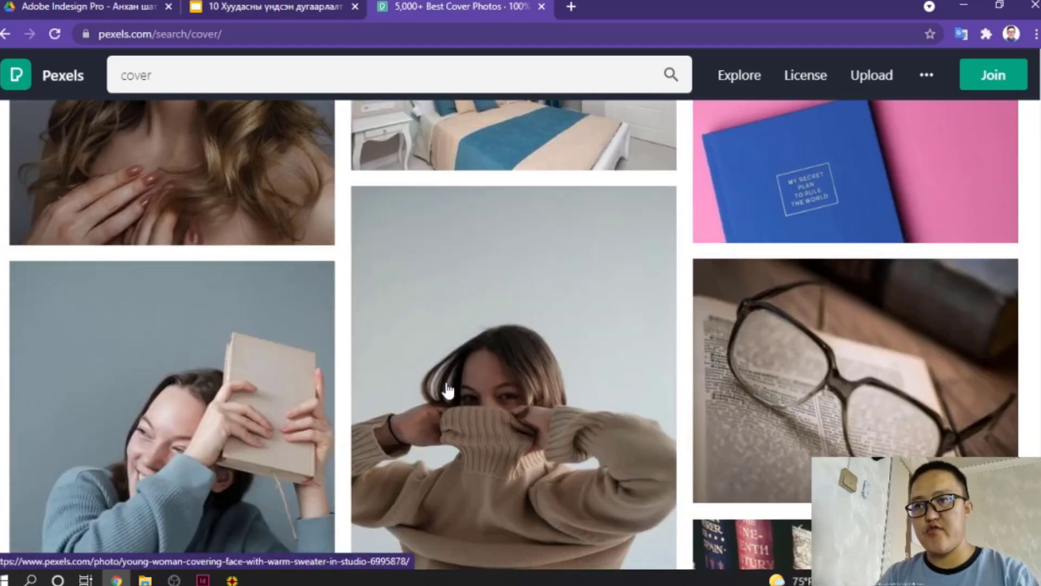
scroll(448, 389, "down", 4)
scroll(448, 389, "up", 6)
scroll(448, 389, "down", 10)
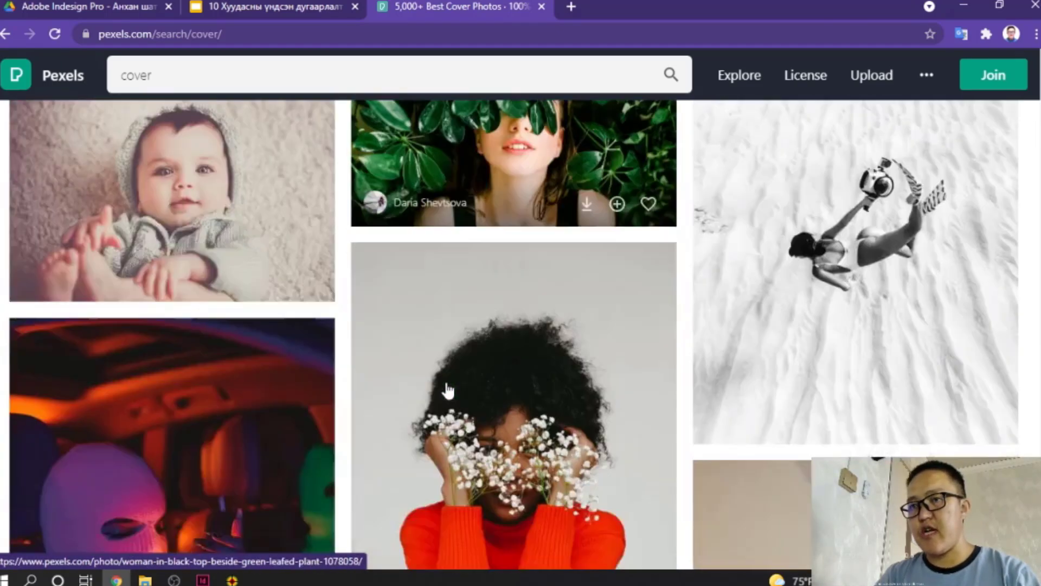
scroll(448, 389, "down", 1)
scroll(448, 389, "up", 10)
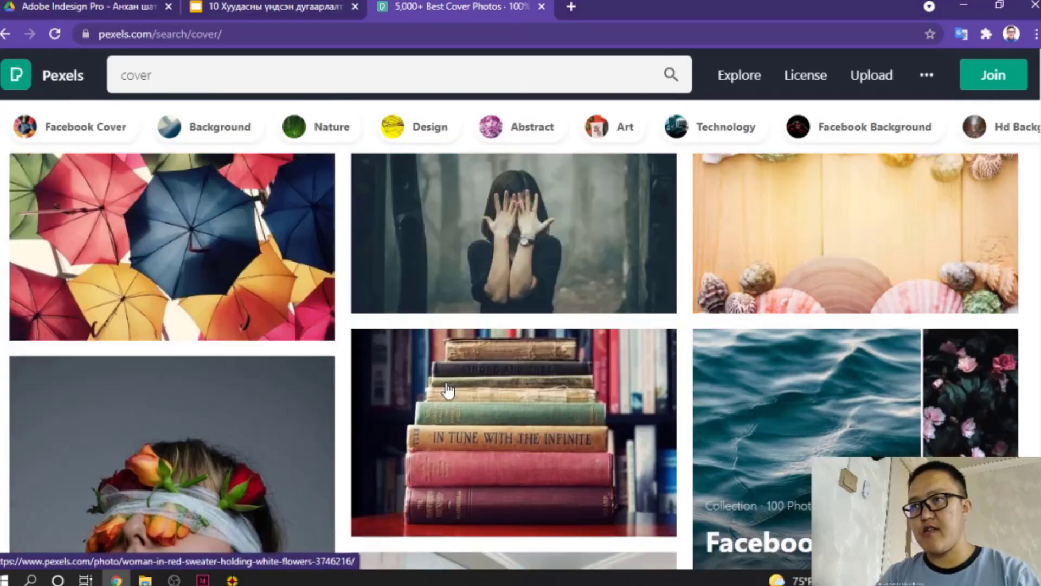
scroll(448, 390, "up", 2)
scroll(448, 390, "down", 3)
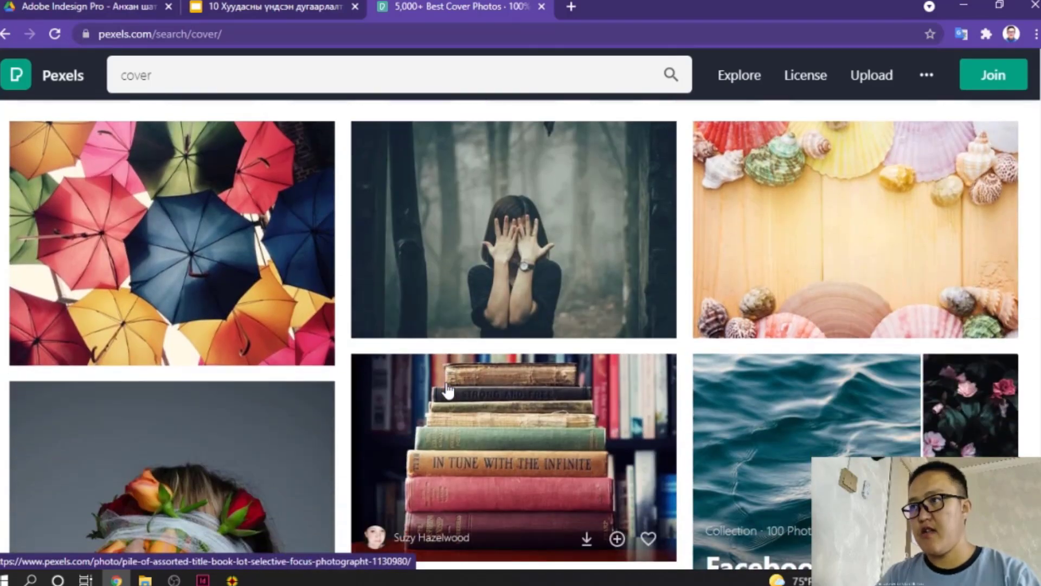
scroll(448, 389, "down", 6)
scroll(472, 387, "down", 4)
scroll(498, 385, "up", 4)
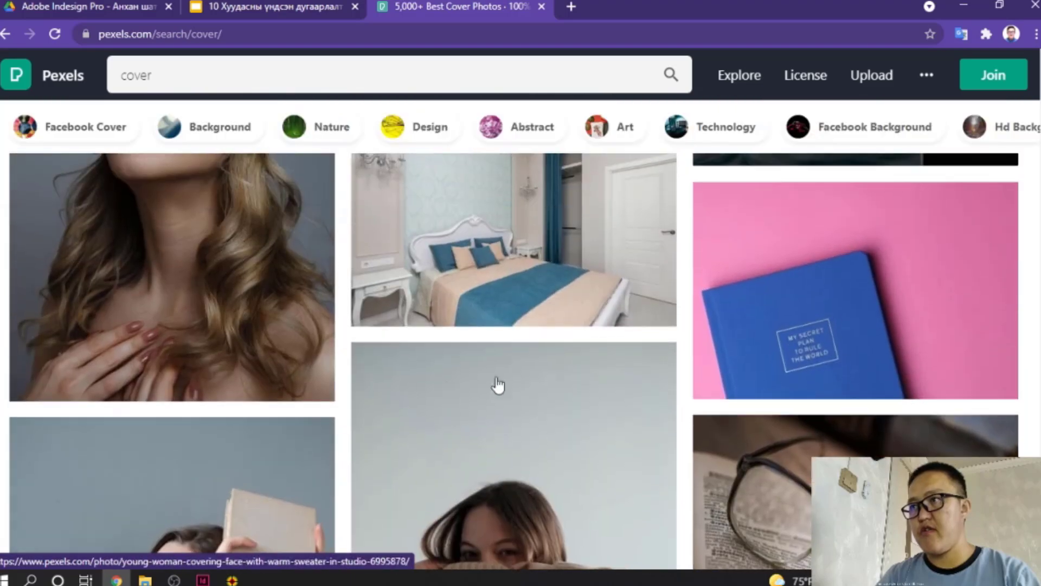
Open the photo of the blue notebook on a pink background and examine the related photos below it
left_click(903, 271)
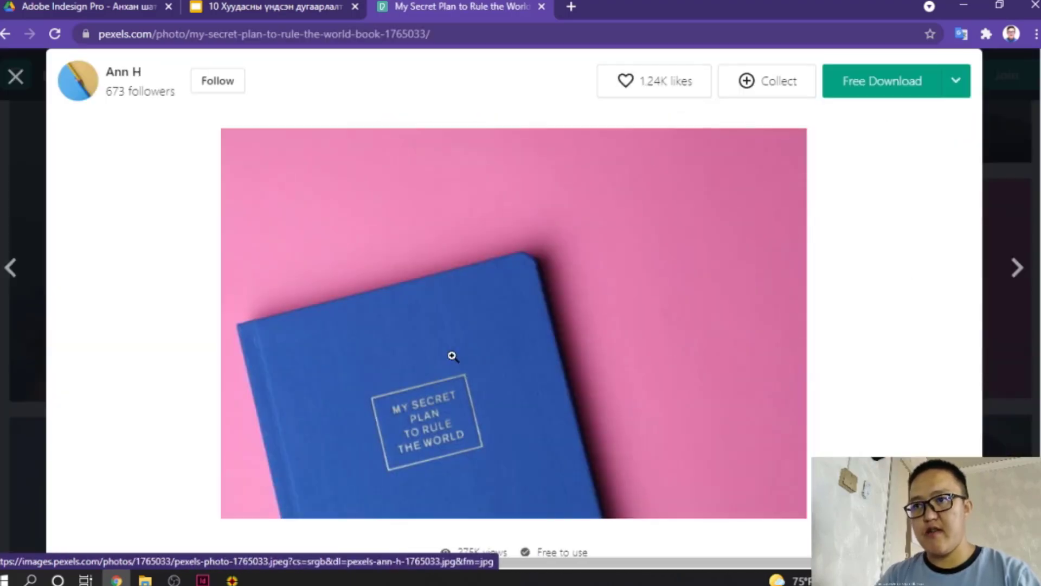
scroll(453, 356, "down", 15)
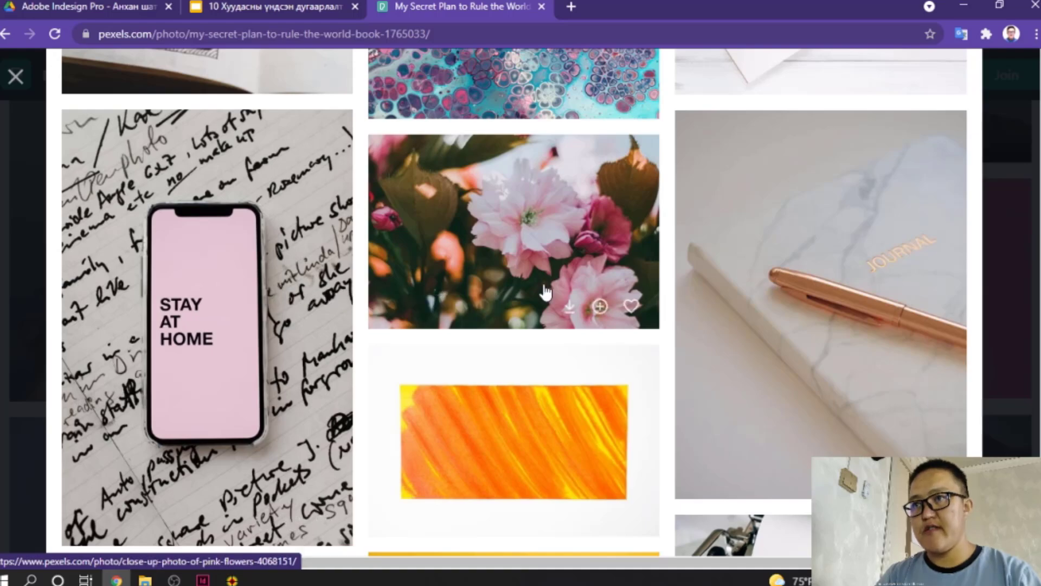
scroll(544, 292, "down", 4)
scroll(544, 292, "up", 6)
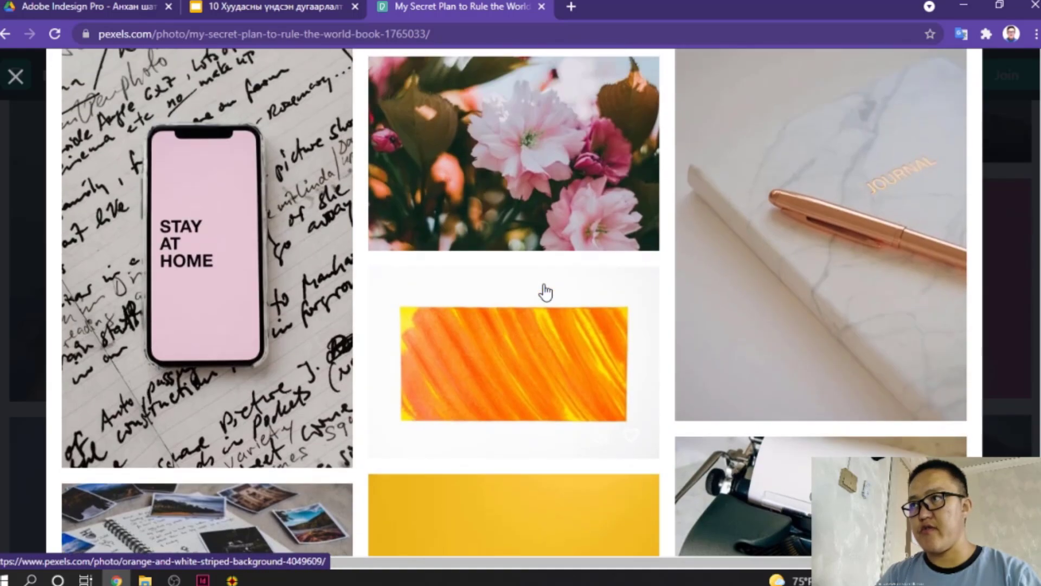
Open the photo of the gold pen on the marble journal among the related photos and download it for free
scroll(403, 239, "down", 2)
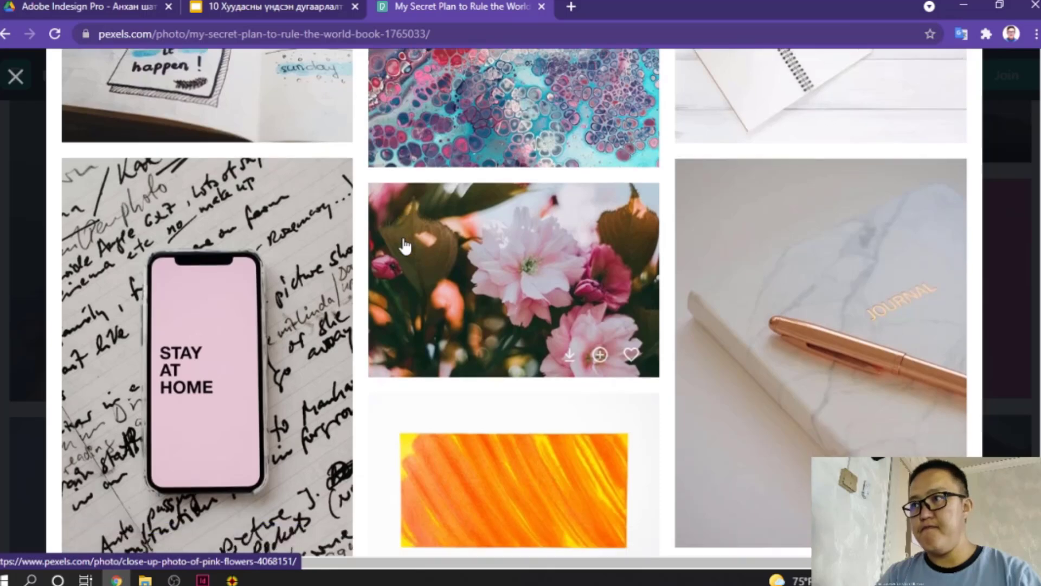
left_click(890, 239)
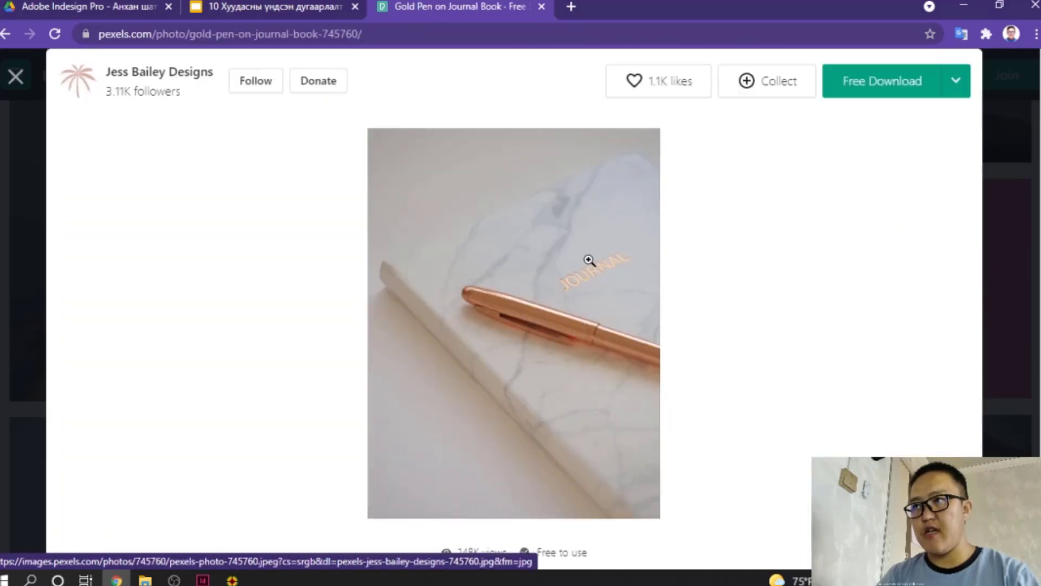
left_click(896, 91)
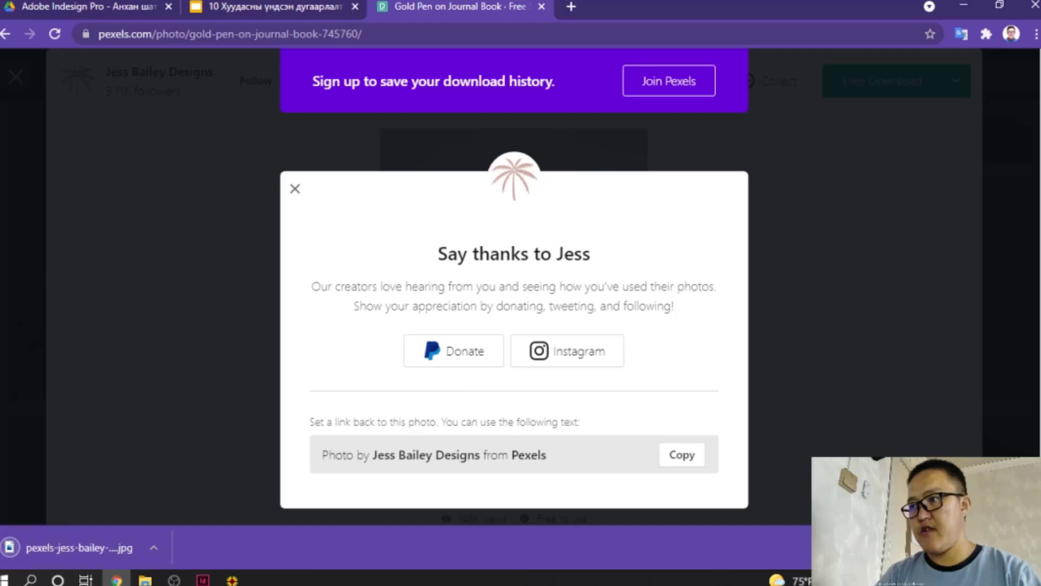
Show the downloaded journal photo in its folder and rename the file to Cover Photo
key("ctrl+j")
left_click(356, 223)
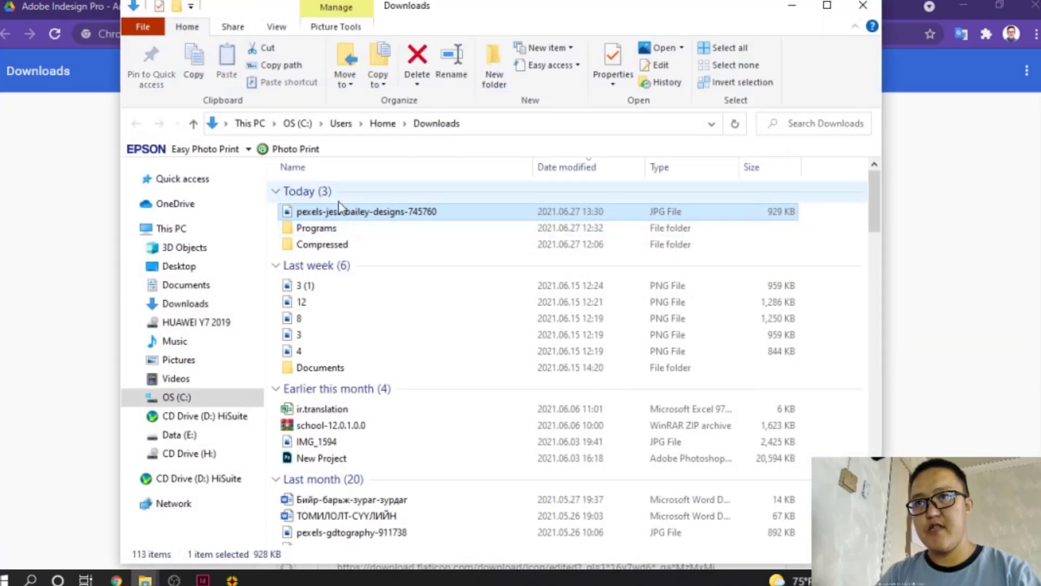
right_click(329, 213)
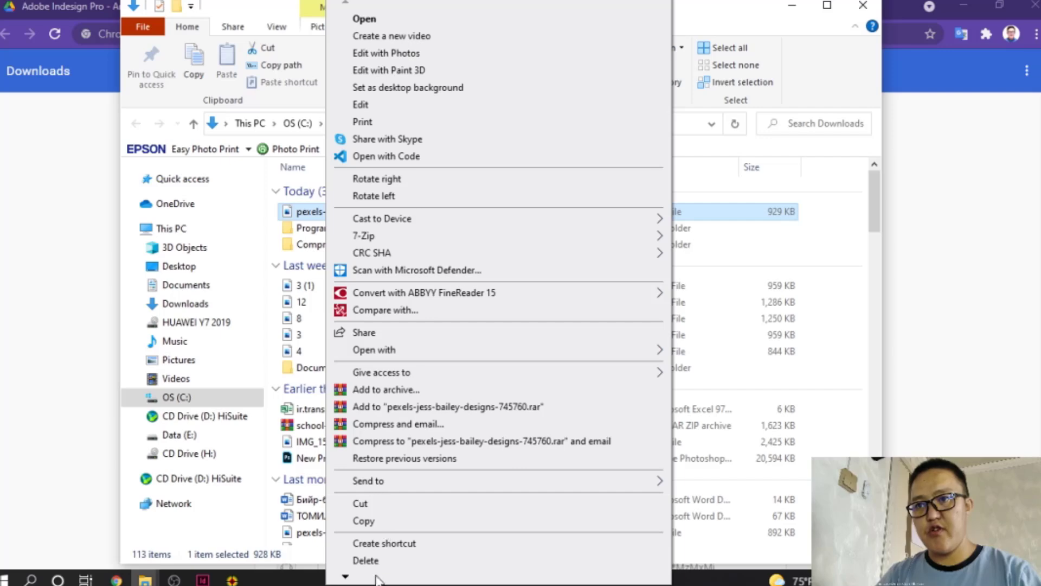
scroll(364, 542, "down", 2)
left_click(364, 524)
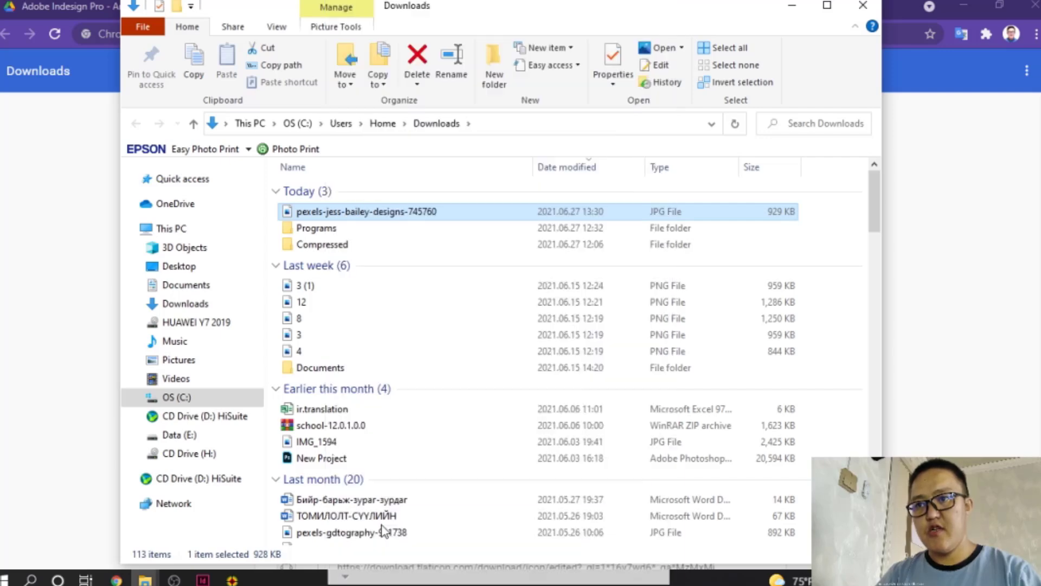
type("Cover Photo")
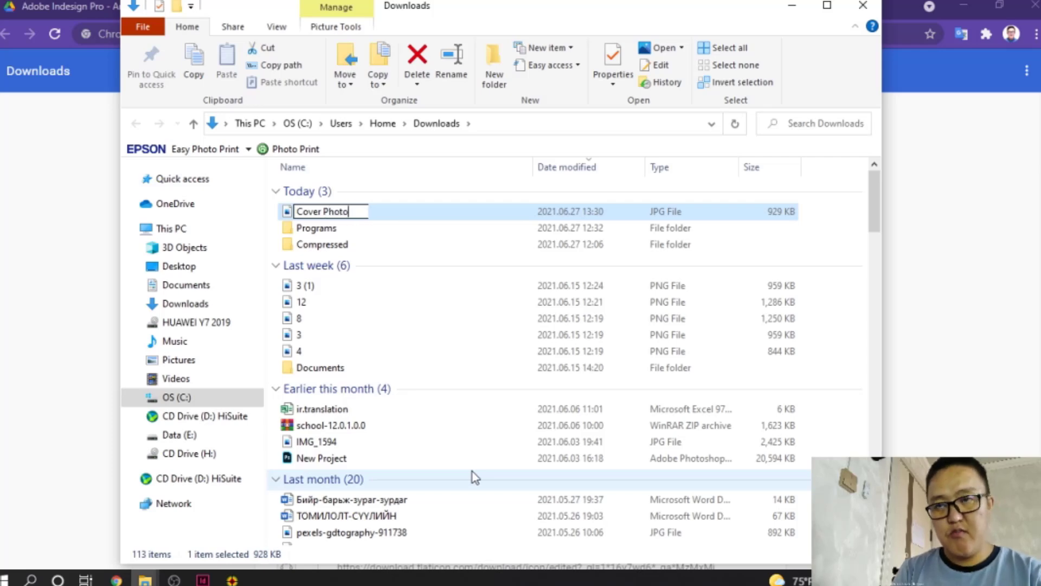
key("Return")
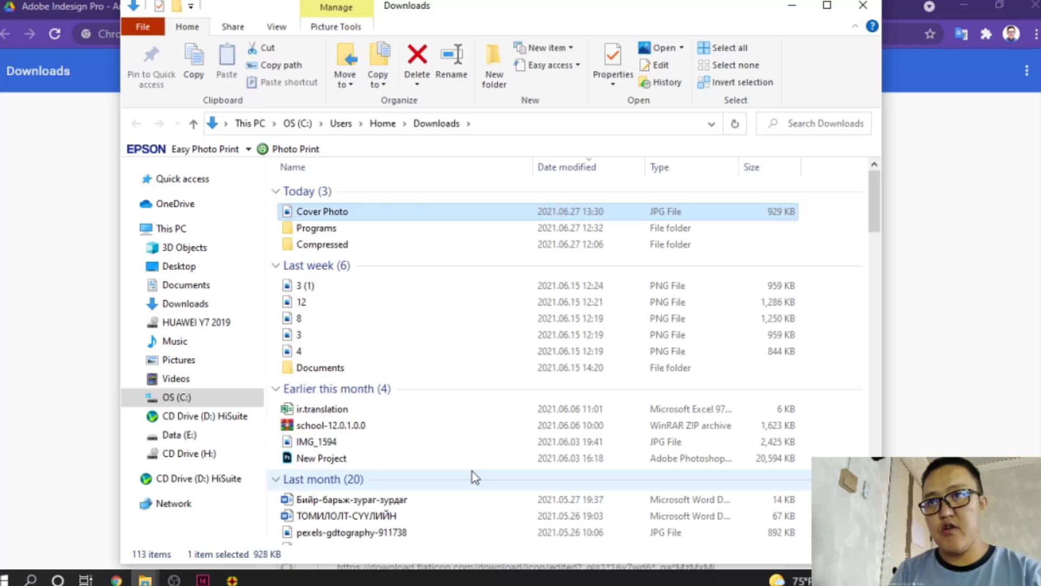
Cut the Cover Photo file, then create and open an Assets folder inside the Book Template folder on the Desktop
right_click(345, 220)
left_click(382, 503)
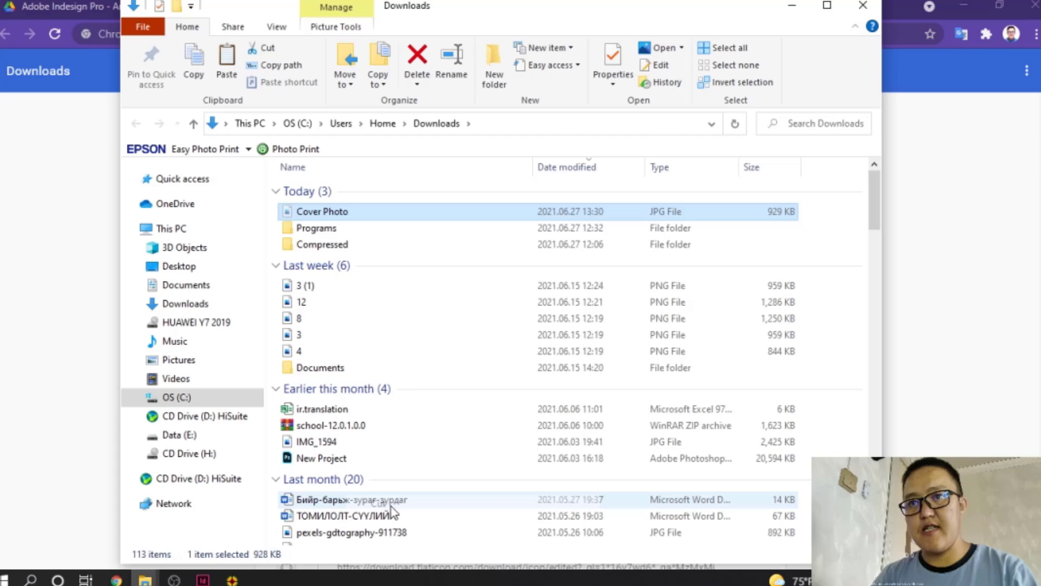
left_click(173, 266)
double_click(335, 214)
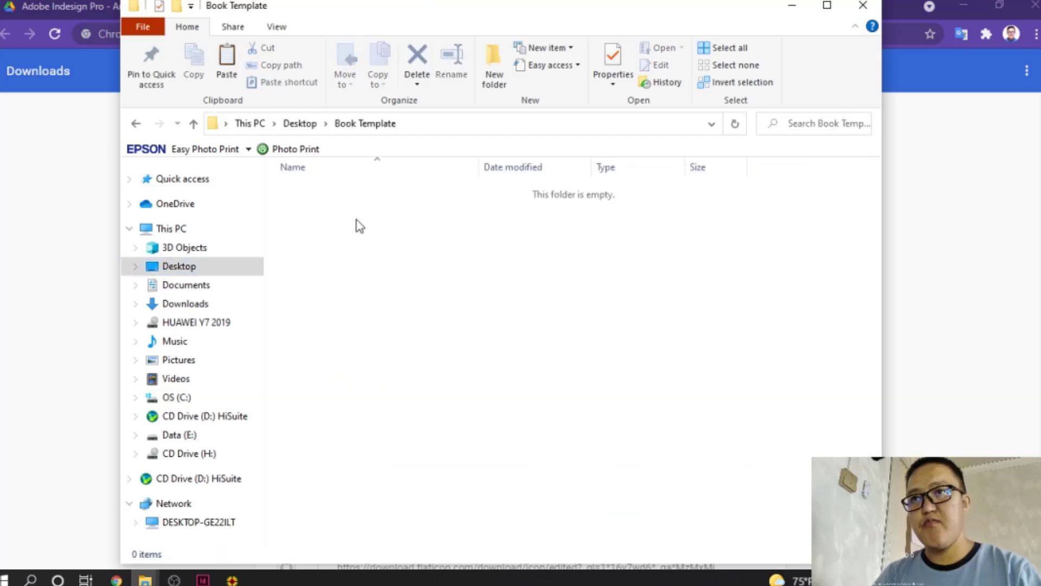
left_click(491, 78)
type("Assets")
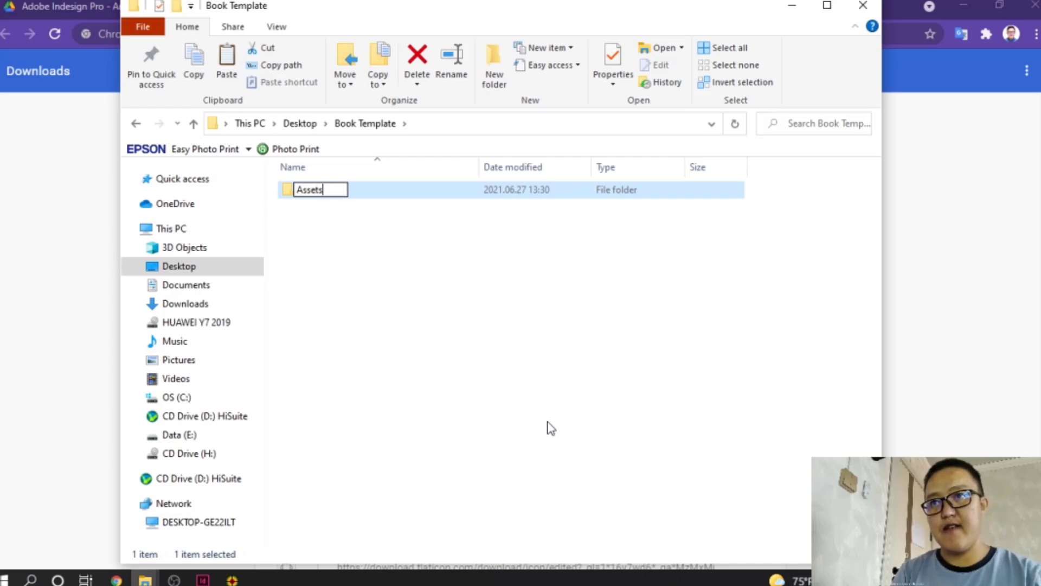
key("Return")
key("Return")
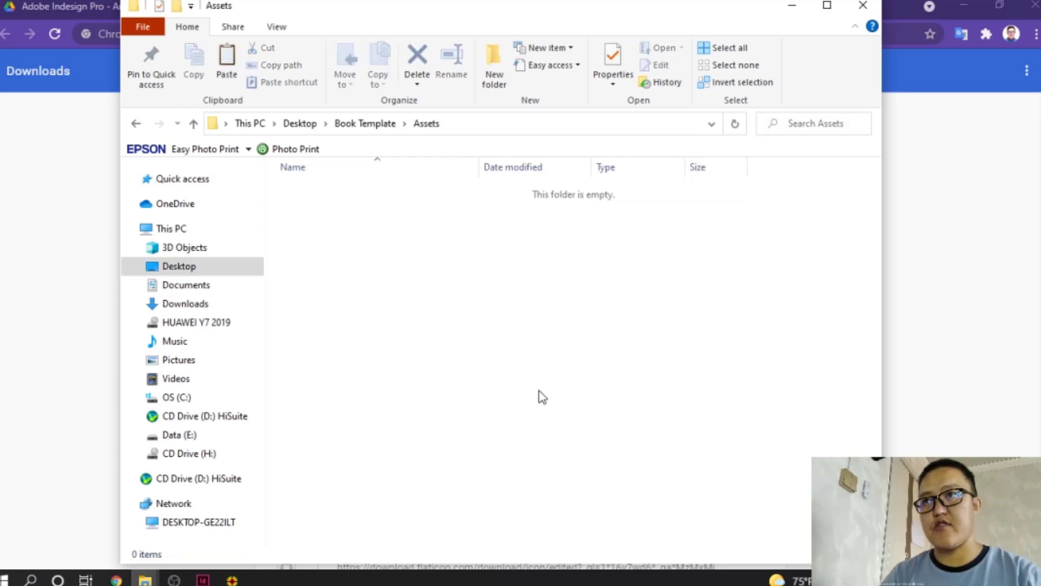
Create an img folder inside Assets and paste the cut Cover Photo file into it
left_click(502, 86)
type("im")
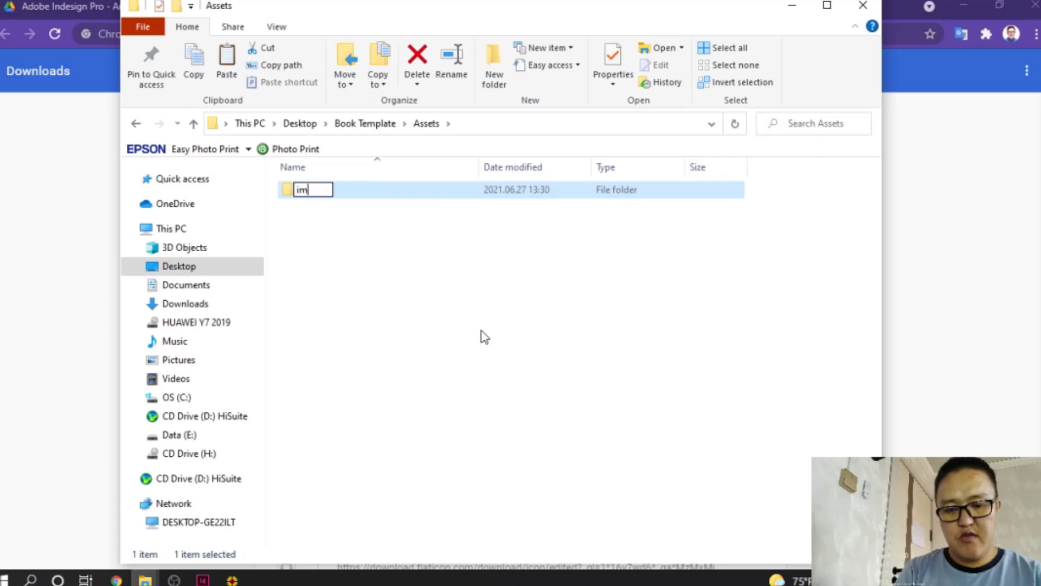
key("Return")
key("Return")
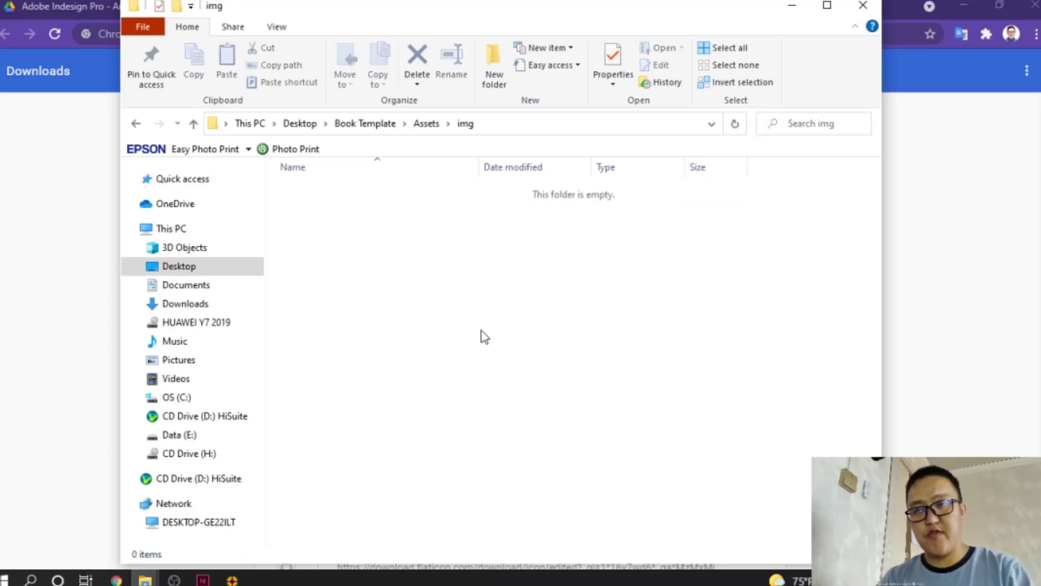
key("ctrl+v")
Return to the Pexels page in Chrome, close the journal photo and search Pexels for "book"
left_click(32, 296)
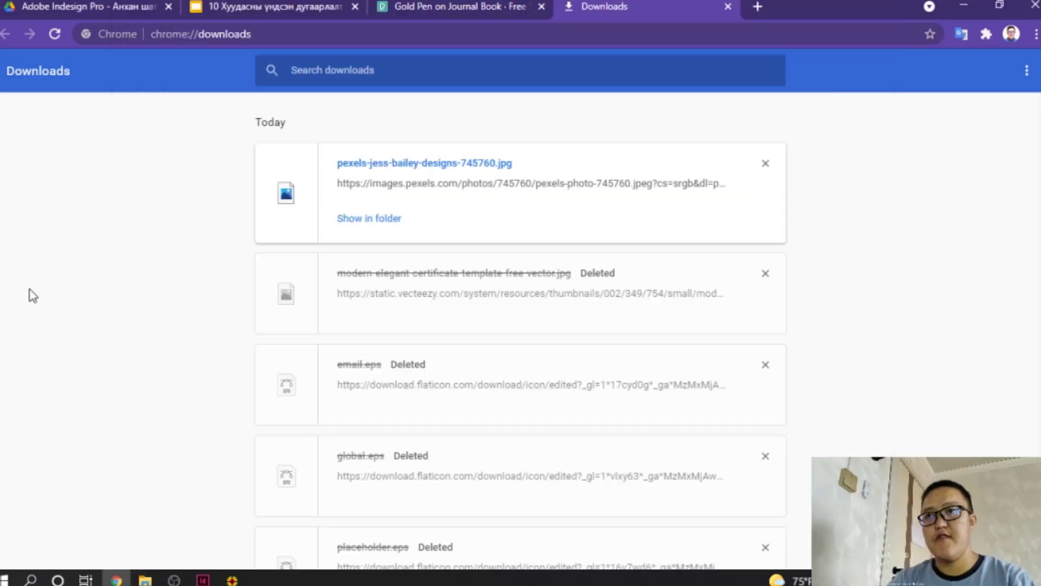
left_click(475, 11)
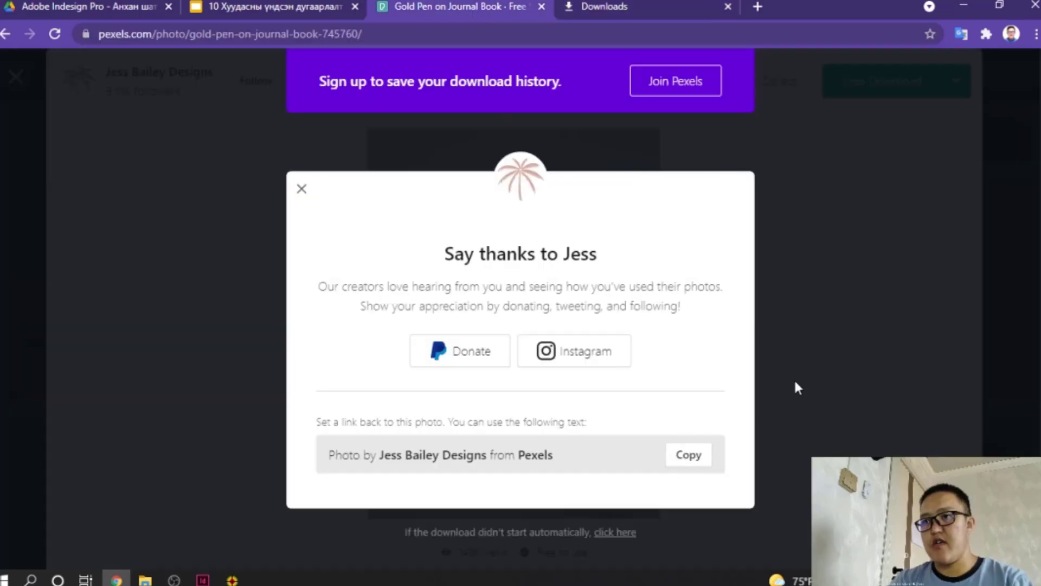
left_click(868, 266)
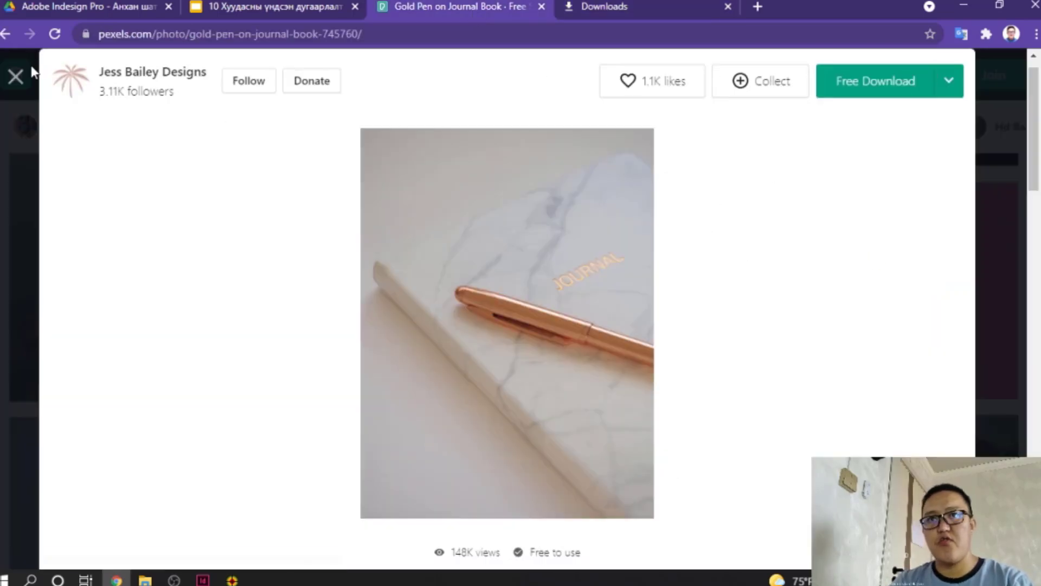
left_click(16, 77)
scroll(537, 302, "up", 10)
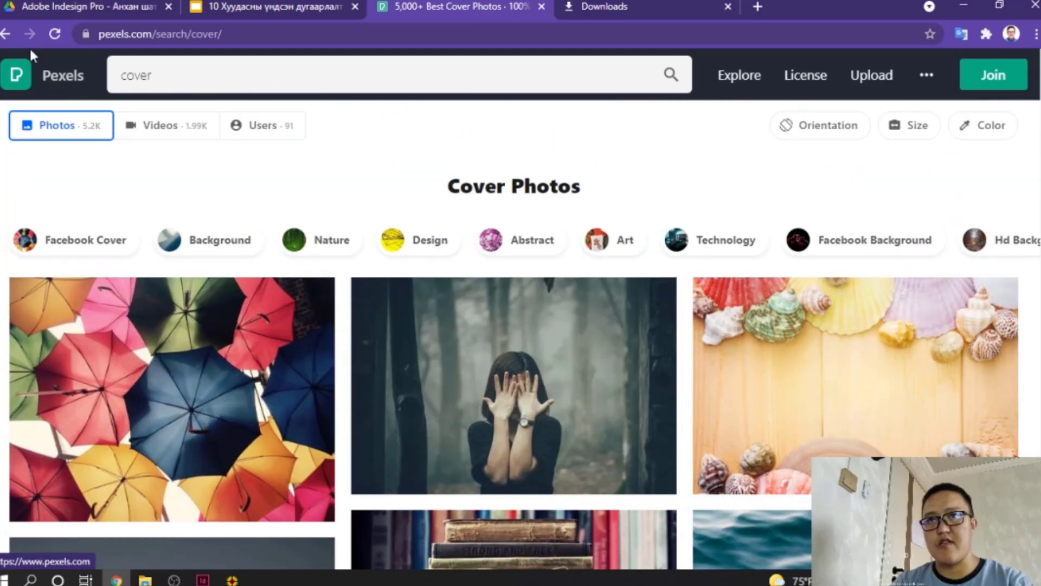
left_click(196, 68)
key("ctrl+a")
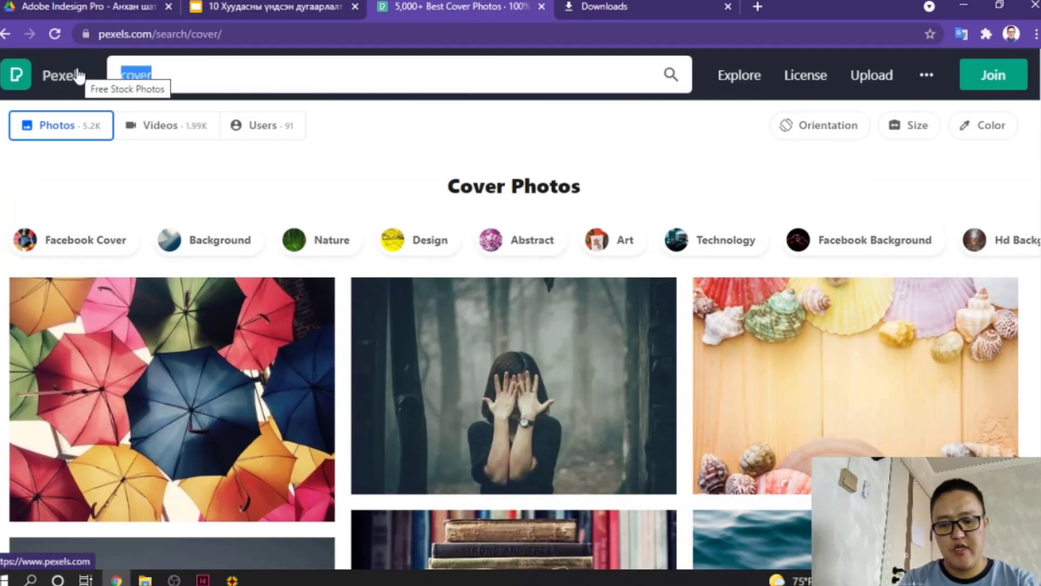
type("book")
key("Return")
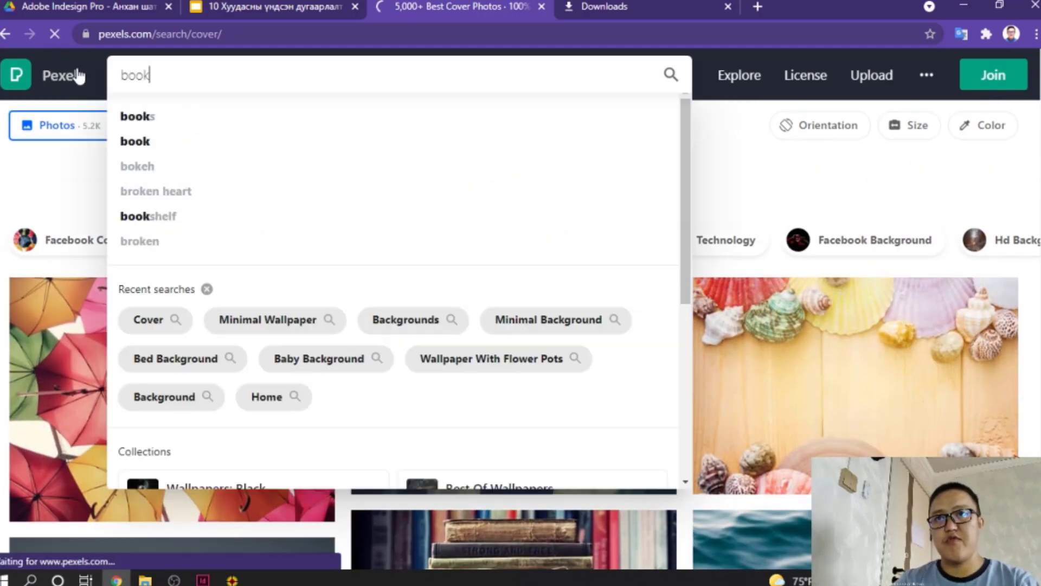
Download the photo of the opened old book lying on white sheets and return to the search results
scroll(530, 368, "down", 5)
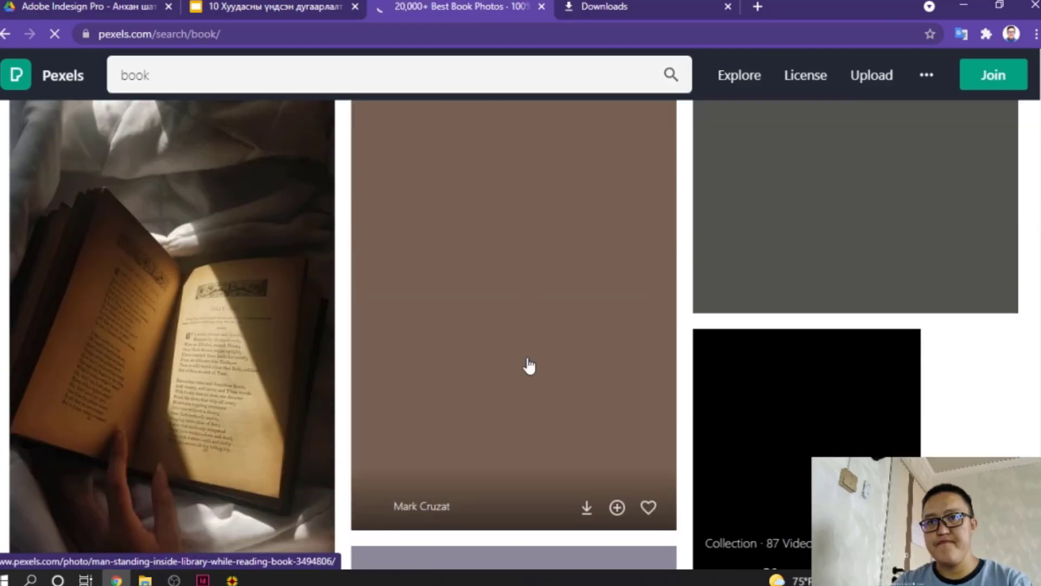
scroll(496, 348, "down", 3)
scroll(116, 344, "up", 4)
left_click(116, 344)
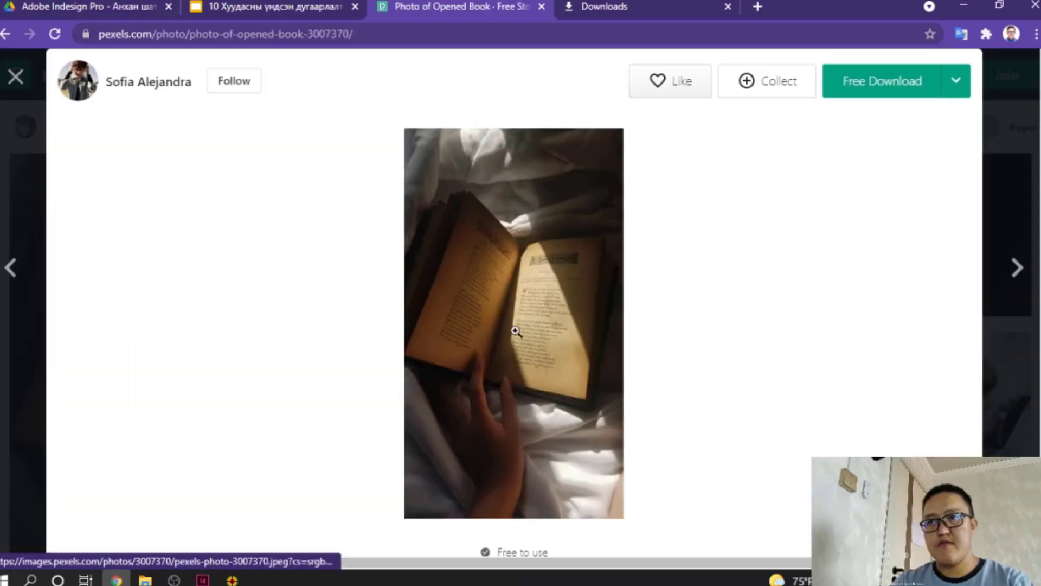
left_click(886, 97)
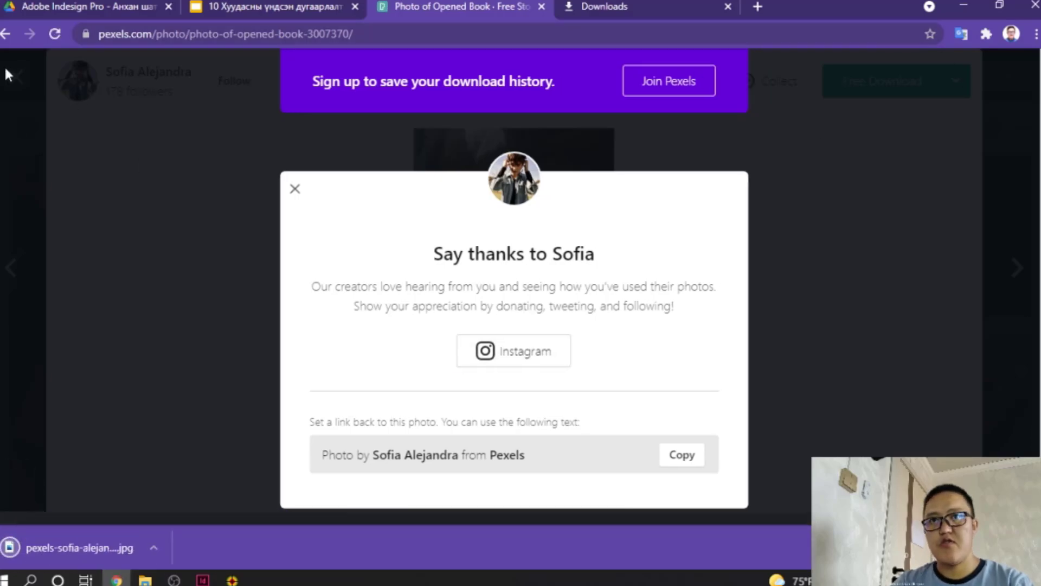
left_click(11, 76)
left_click(10, 76)
Download the photo of the woman reading "What Would Google Do?" and return to the search results
scroll(444, 289, "down", 5)
scroll(444, 288, "down", 10)
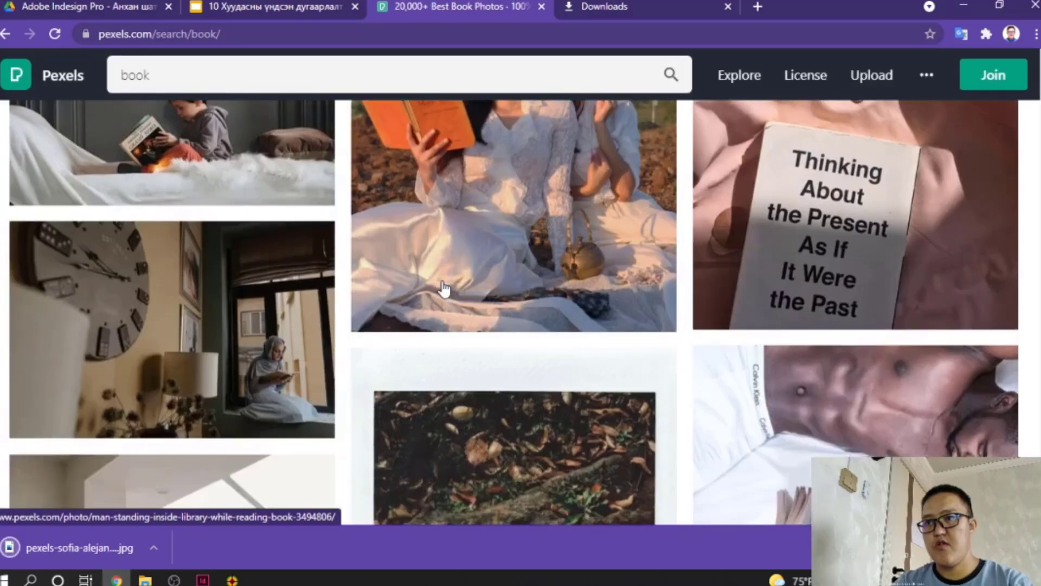
scroll(444, 288, "down", 12)
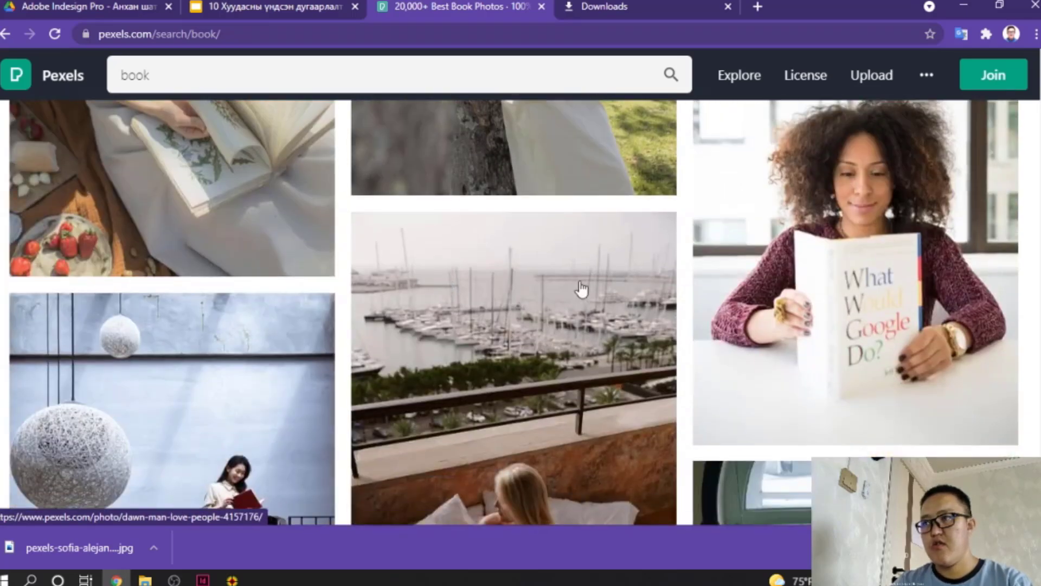
left_click(879, 240)
left_click(885, 99)
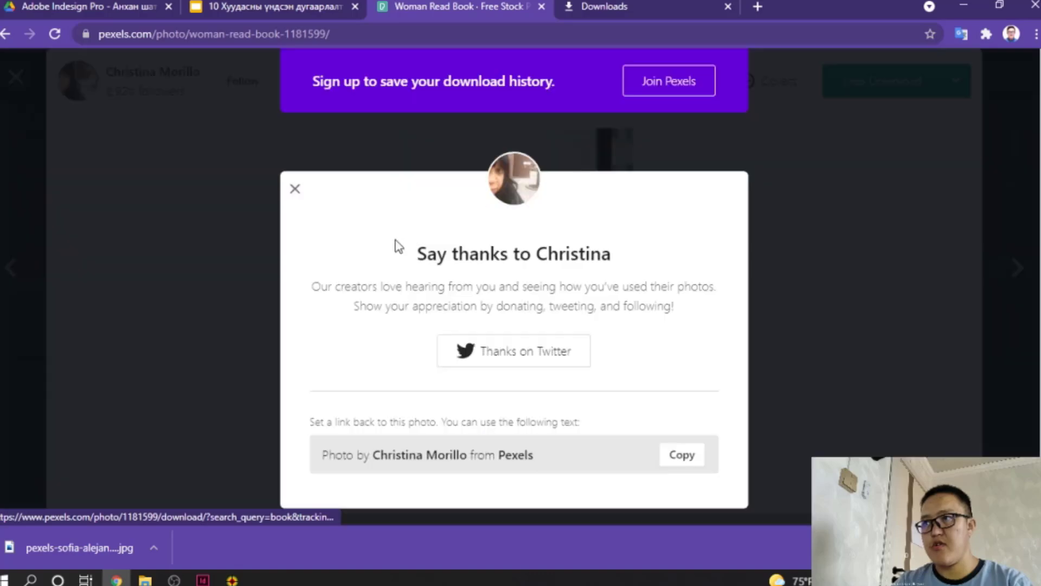
left_click(16, 81)
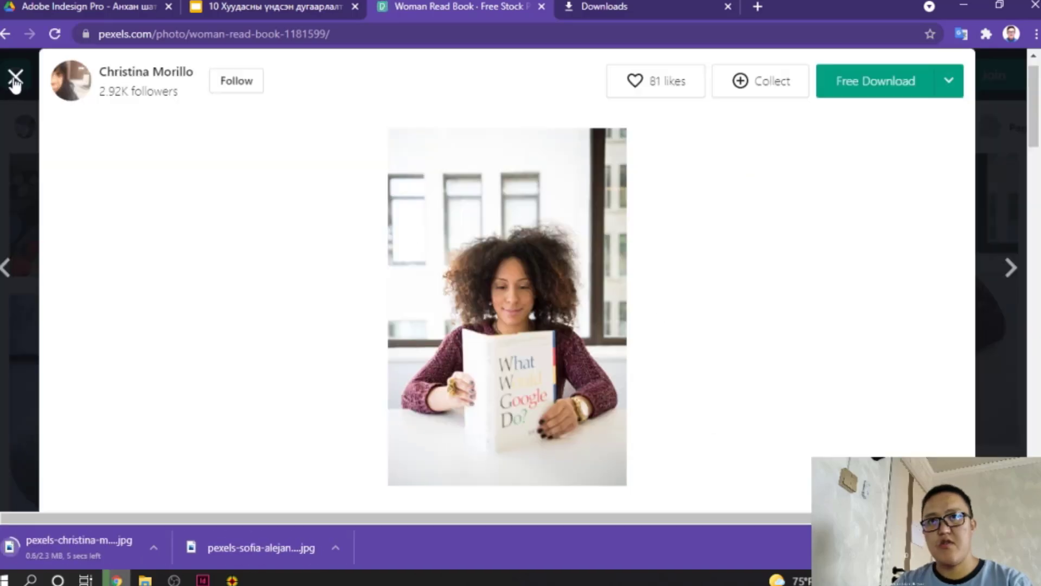
left_click(16, 81)
Download the photo of the person reading in a dark room and return to the search results
scroll(695, 321, "down", 5)
scroll(698, 321, "down", 4)
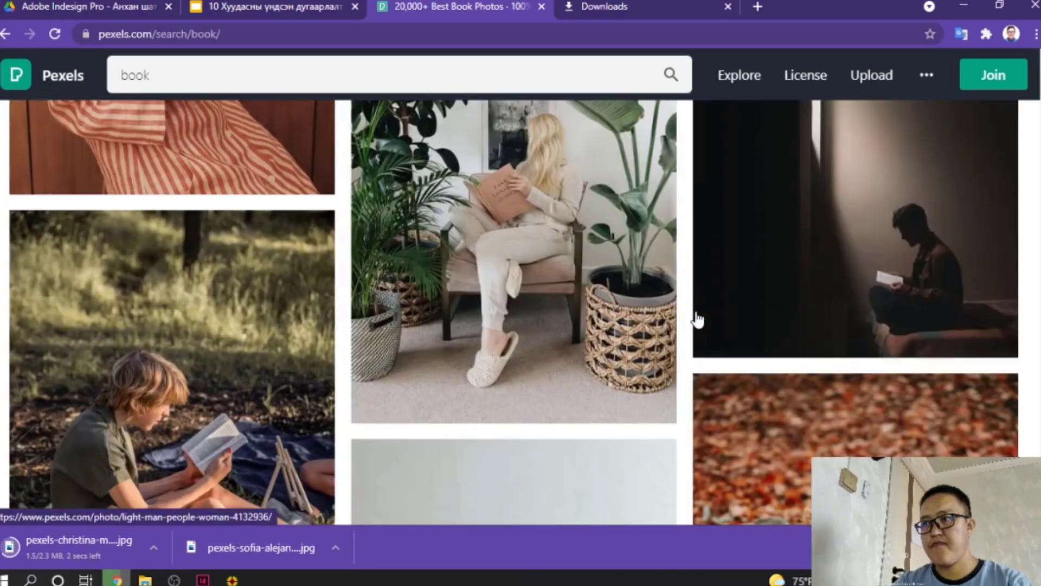
left_click(863, 210)
left_click(889, 90)
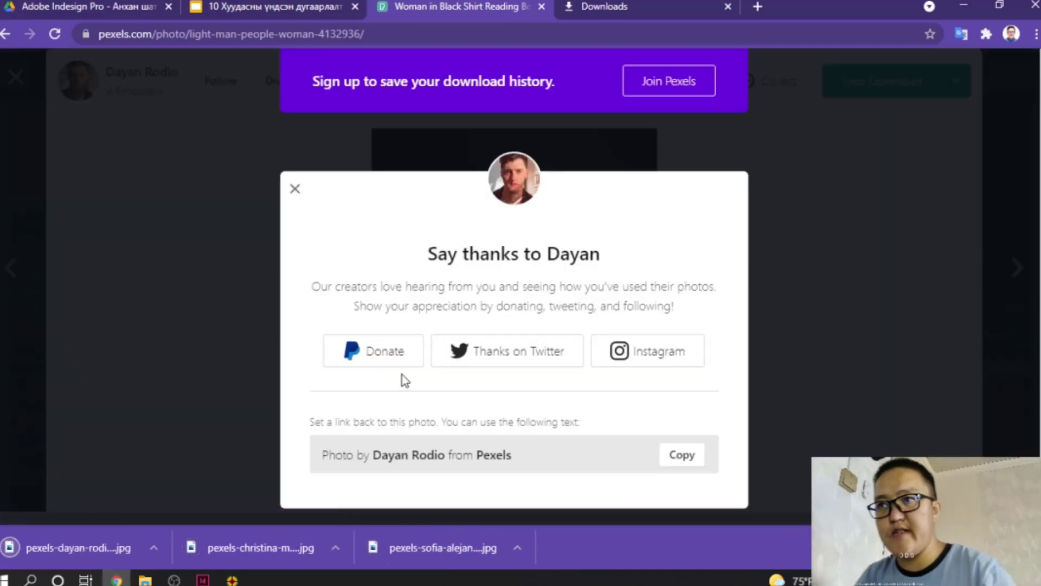
left_click(64, 96)
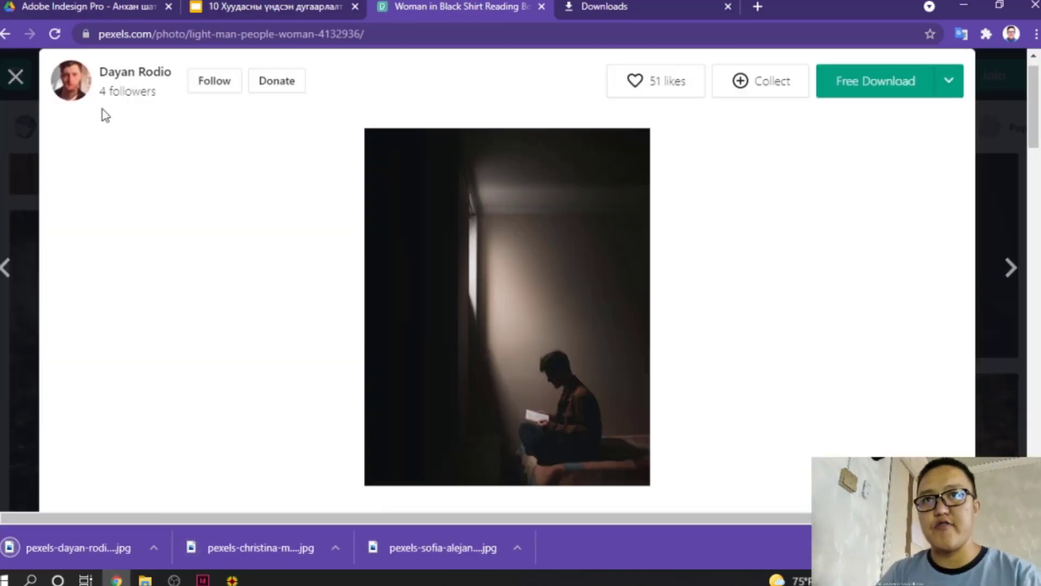
left_click(15, 76)
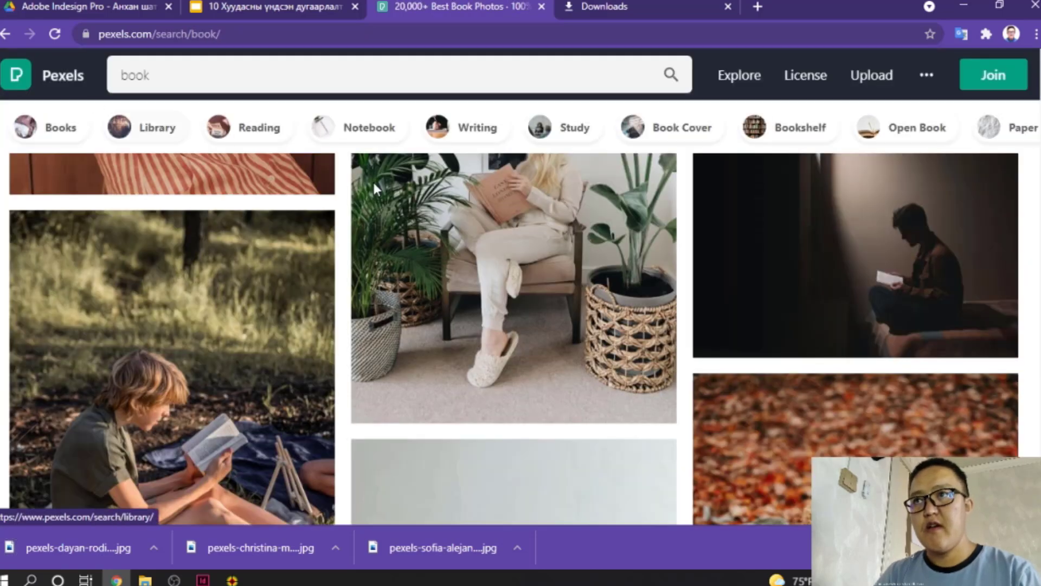
Show the latest Chrome download in its folder and select the three downloaded Pexels book photos for moving
left_click(964, 4)
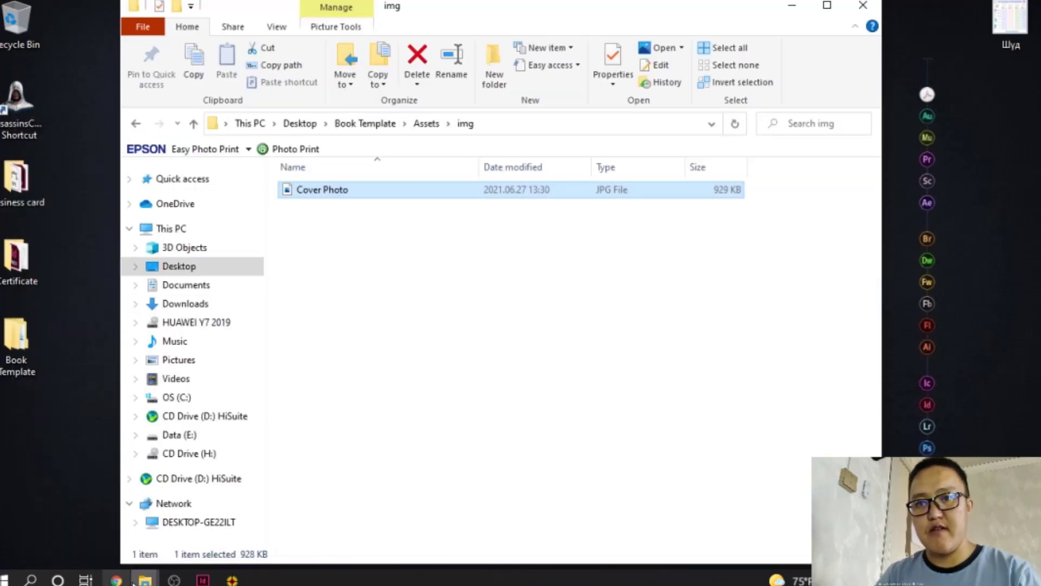
left_click(115, 579)
left_click(652, 7)
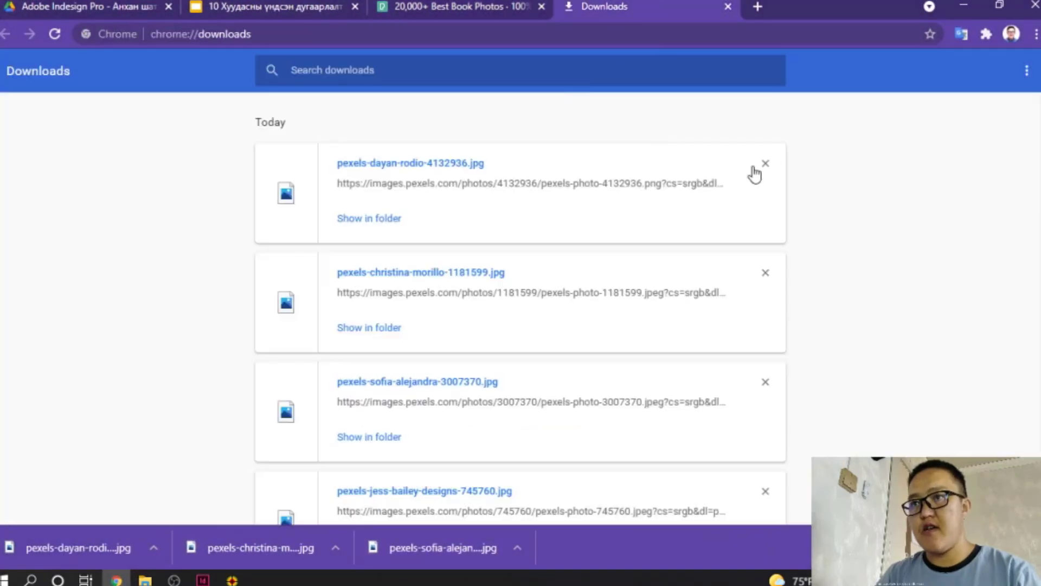
left_click(372, 218)
left_click(323, 228, "shift")
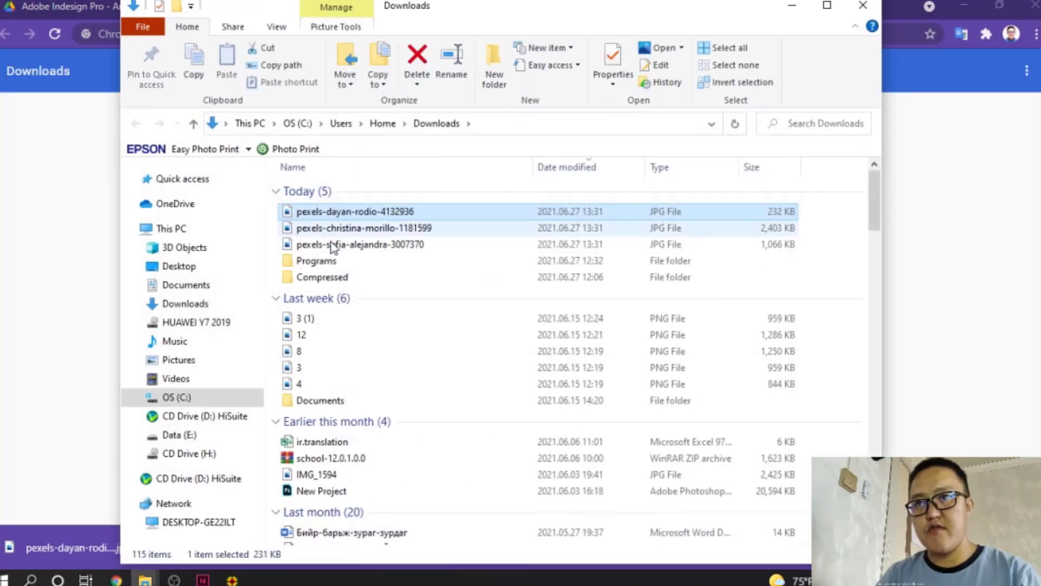
left_click(395, 245, "shift")
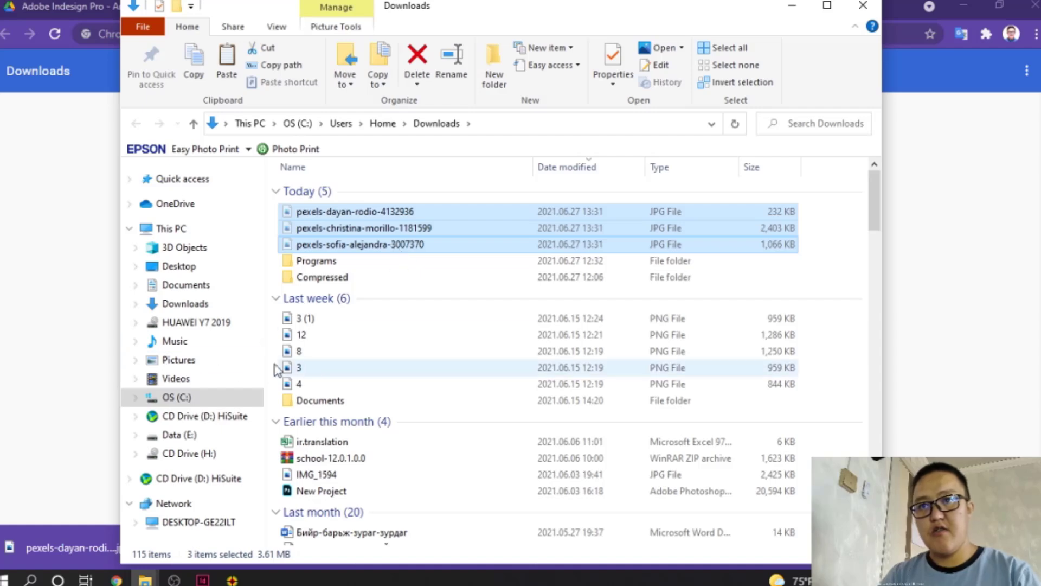
Paste the three book photos into the Book Template > Assets > img folder on the Desktop
left_click(204, 268)
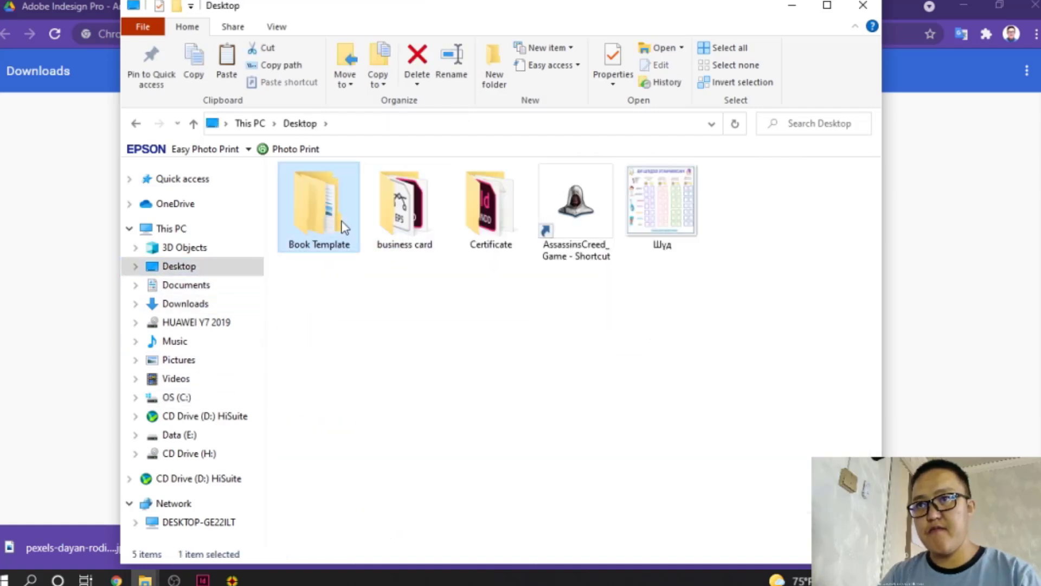
double_click(318, 213)
left_click(319, 198)
double_click(320, 201)
double_click(318, 200)
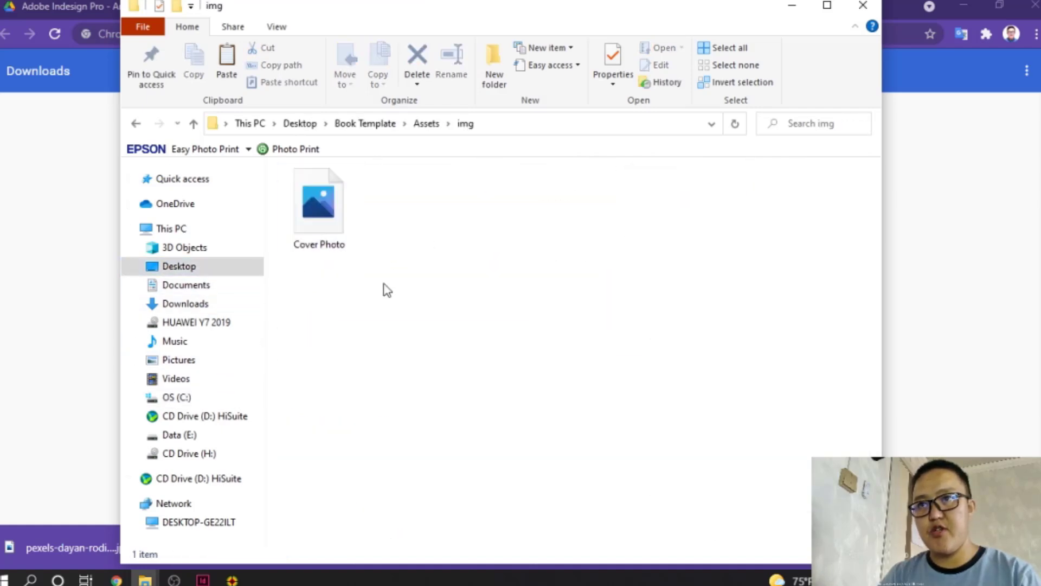
right_click(419, 287)
left_click(472, 416)
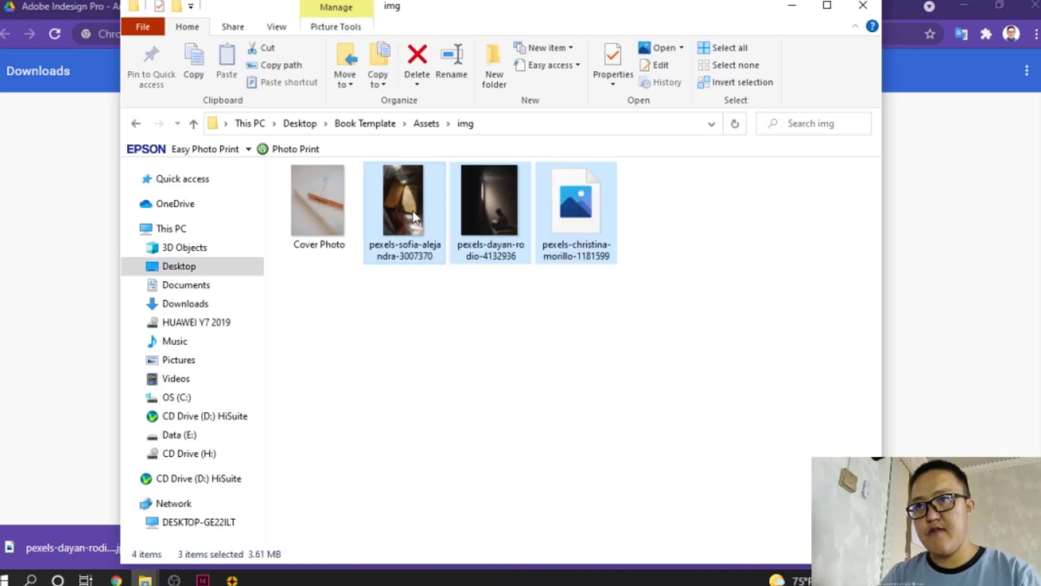
Batch rename the three pasted book photos in the img folder with the base name Content
right_click(412, 228)
left_click(463, 536)
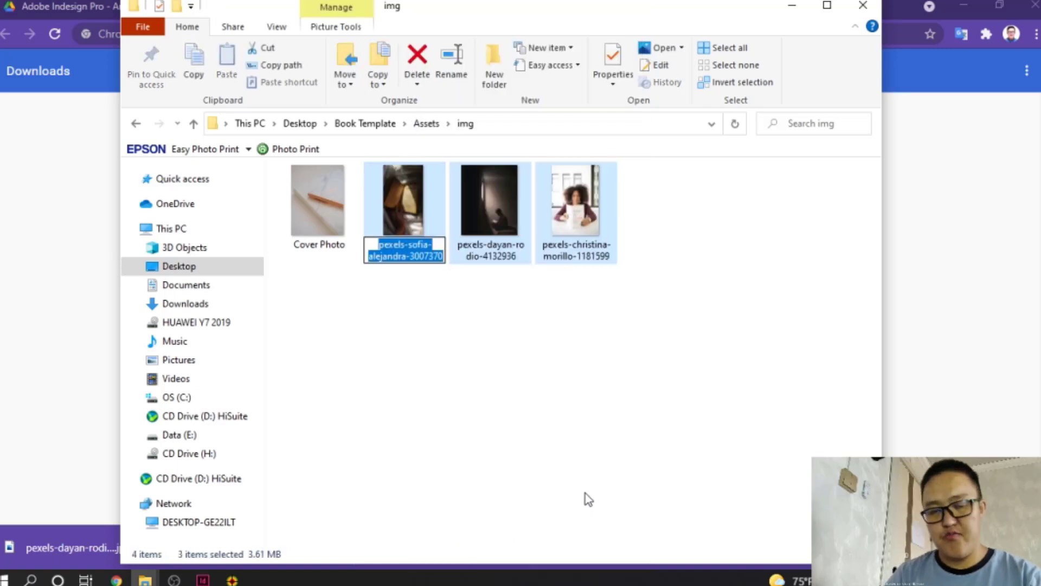
type("Conet")
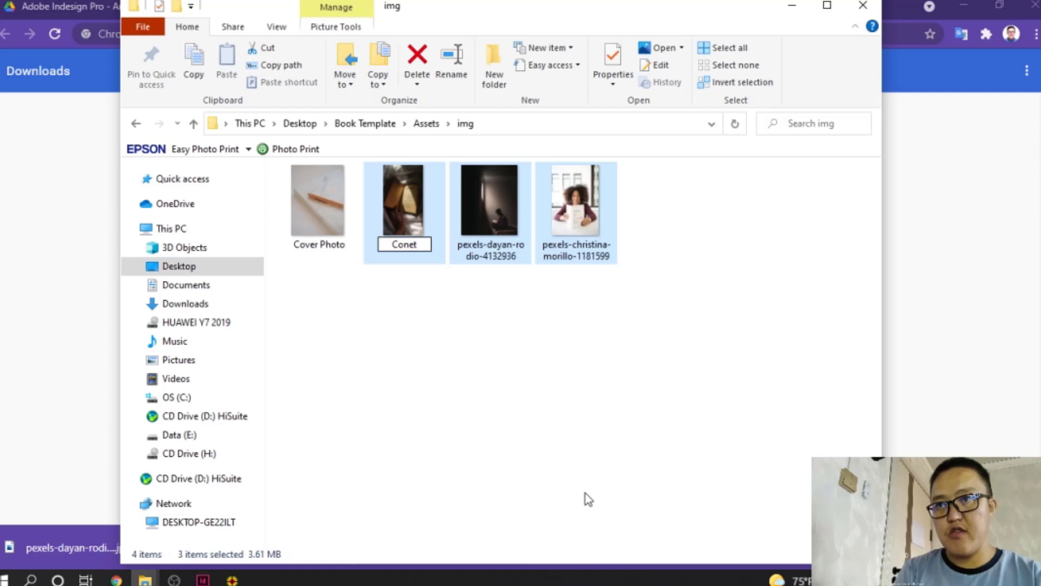
key("BackSpace")
key("BackSpace")
type("tent")
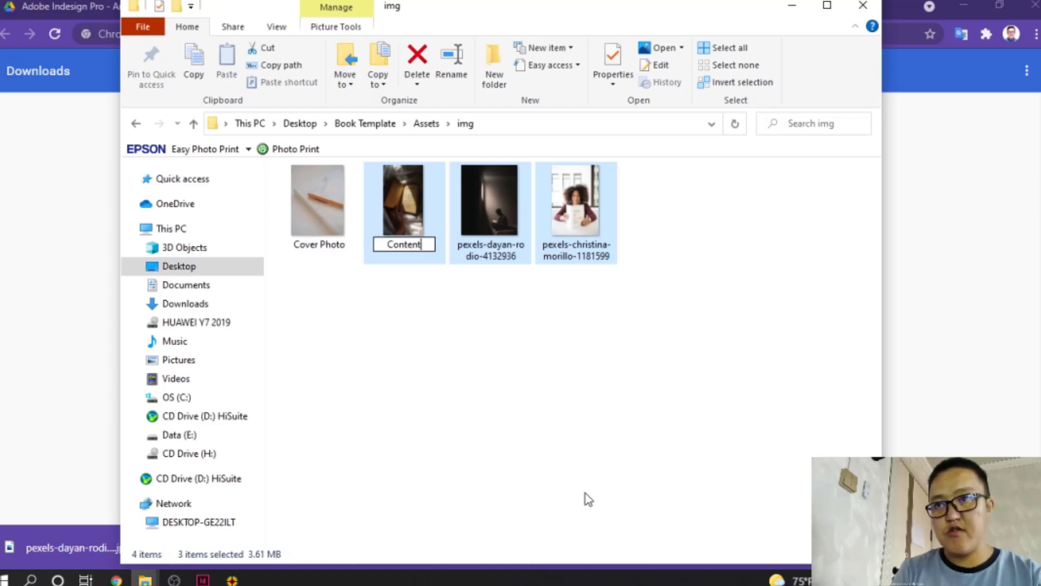
key("Return")
left_click(527, 351)
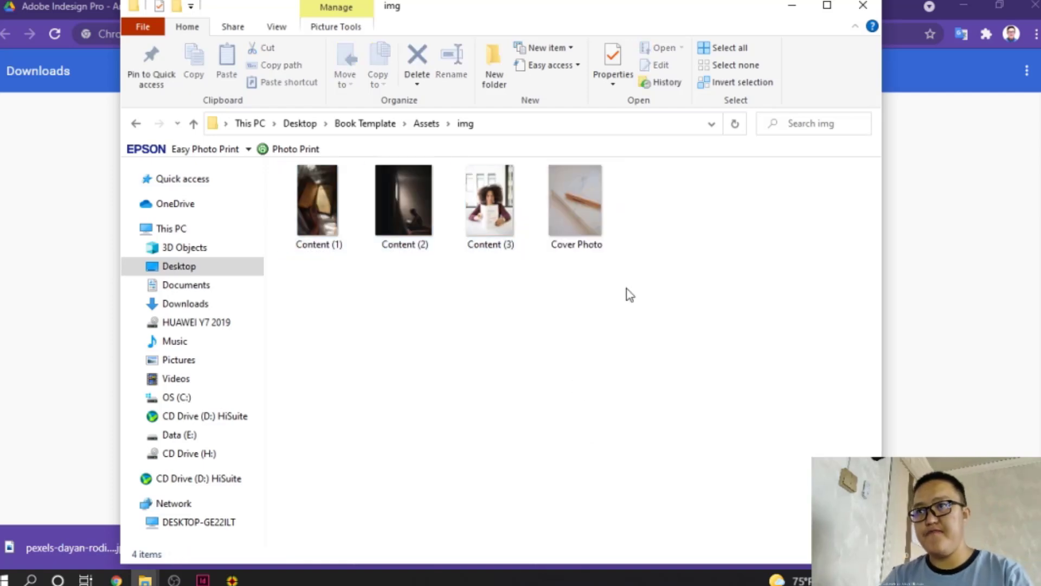
Close Chrome's downloads page, minimize Chrome and switch to the book document in InDesign
left_click(33, 320)
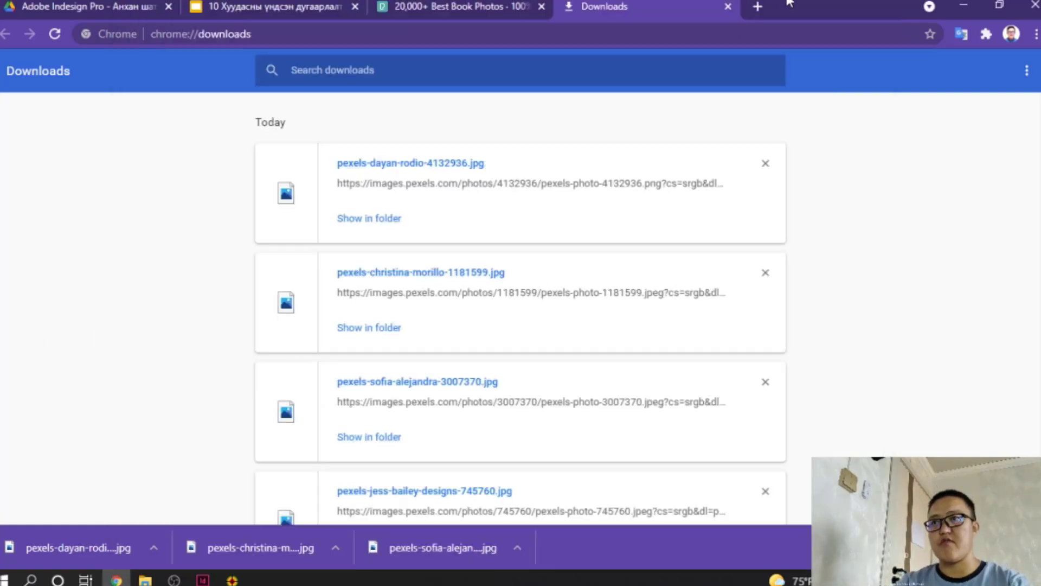
left_click(727, 6)
left_click(963, 6)
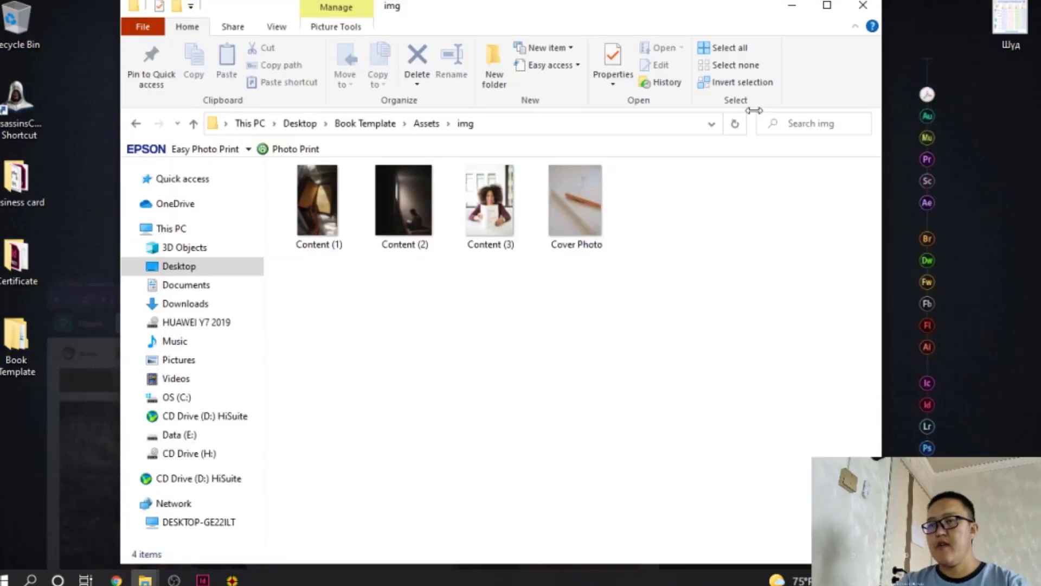
left_click(202, 579)
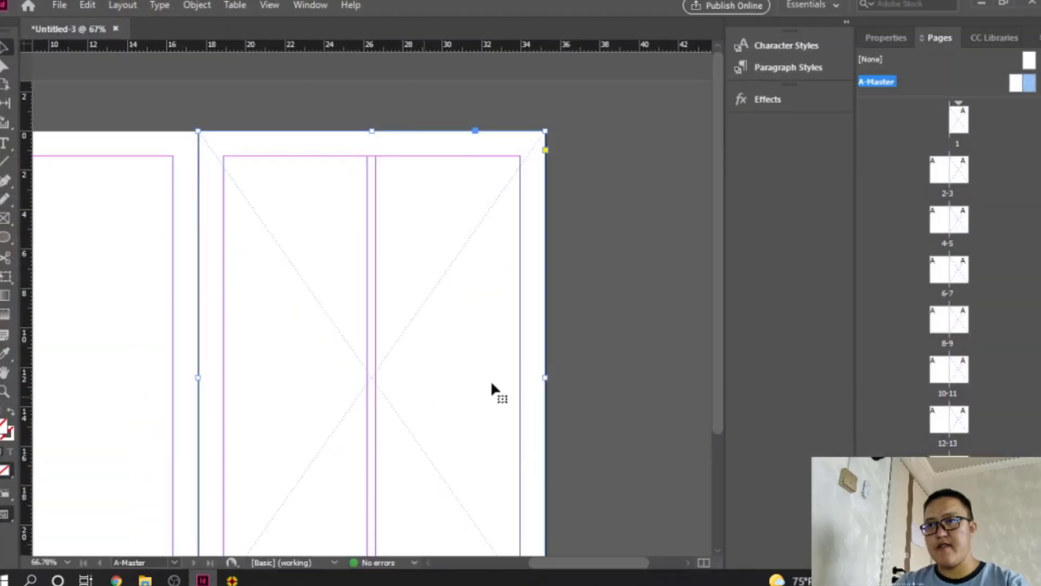
Place Cover Photo from Book Template > Assets > img into the full-page frame on A-Master's right-hand page
double_click(1027, 84)
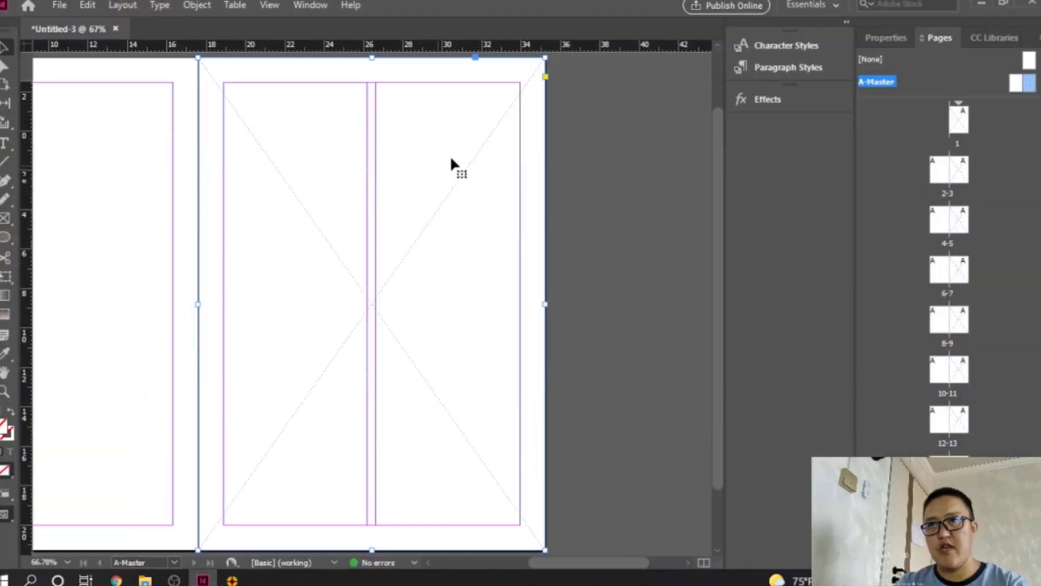
left_click(169, 138)
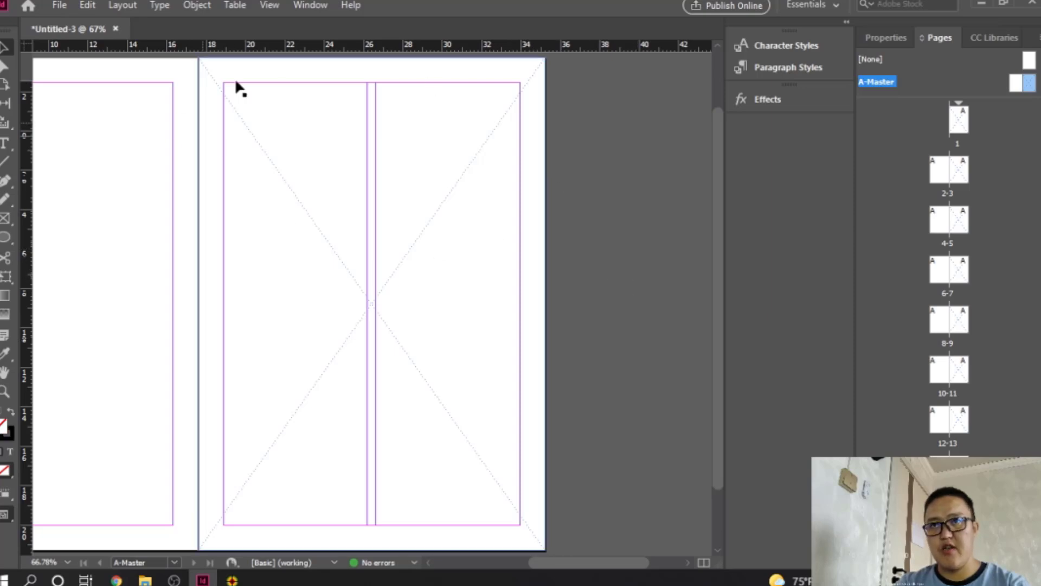
left_click(349, 184)
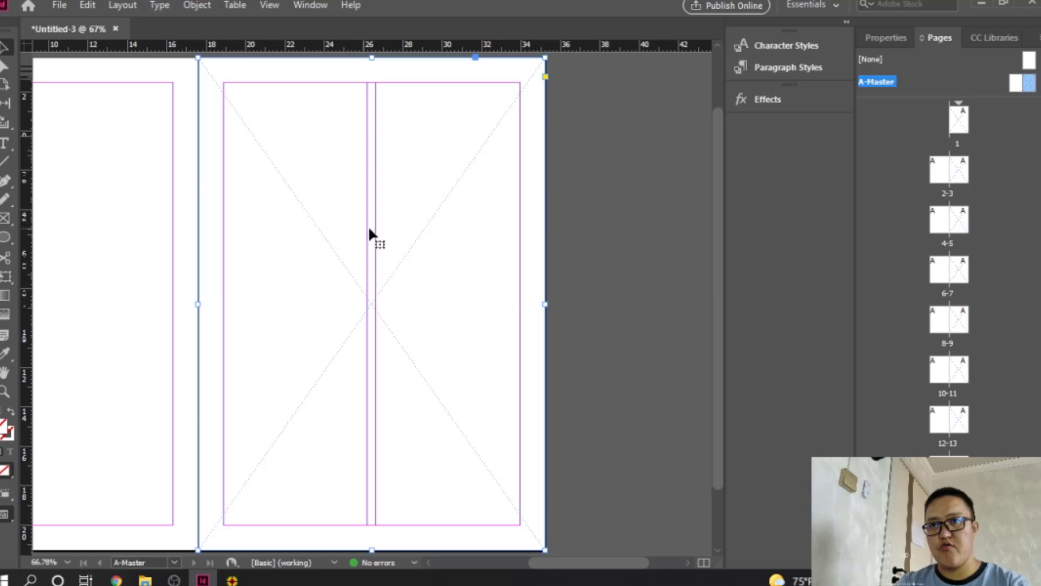
key("ctrl+d")
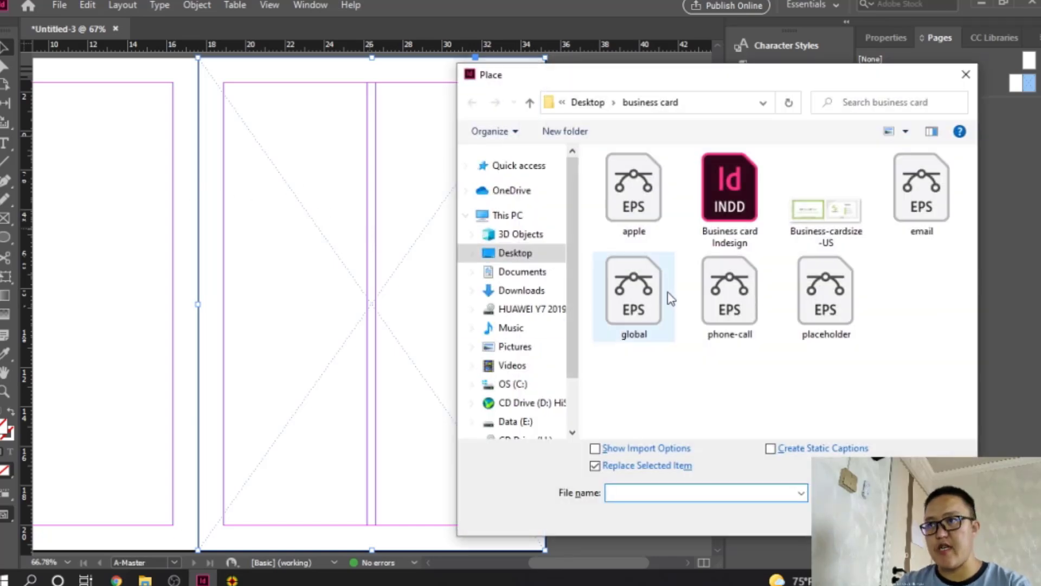
left_click(588, 103)
double_click(642, 209)
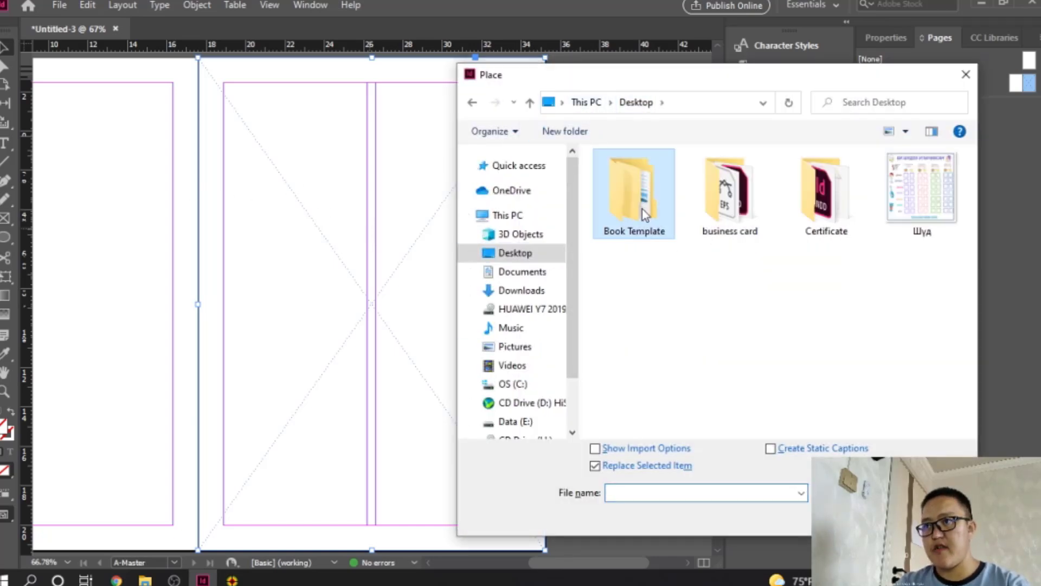
double_click(630, 179)
double_click(627, 178)
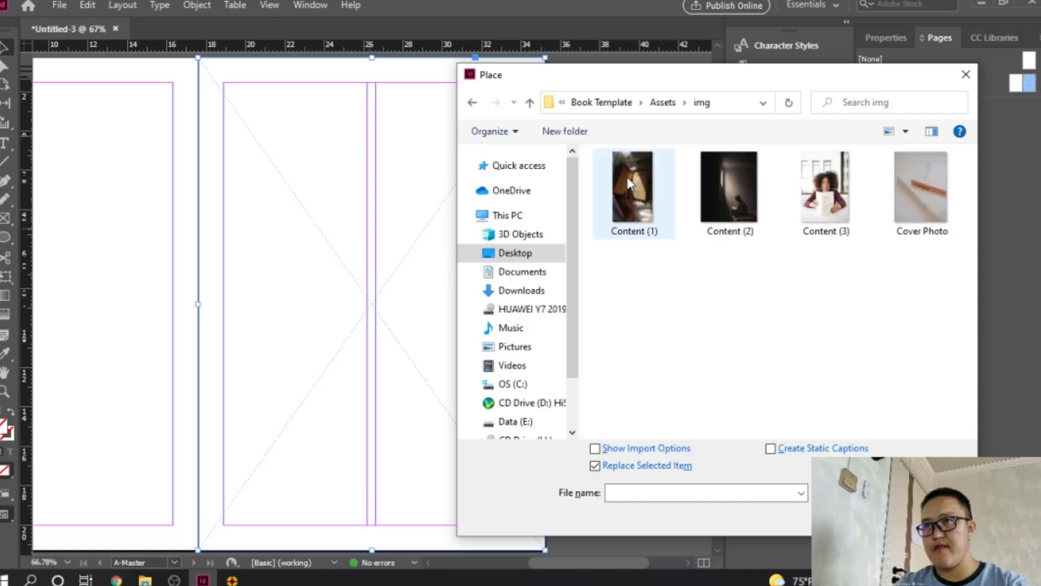
double_click(922, 187)
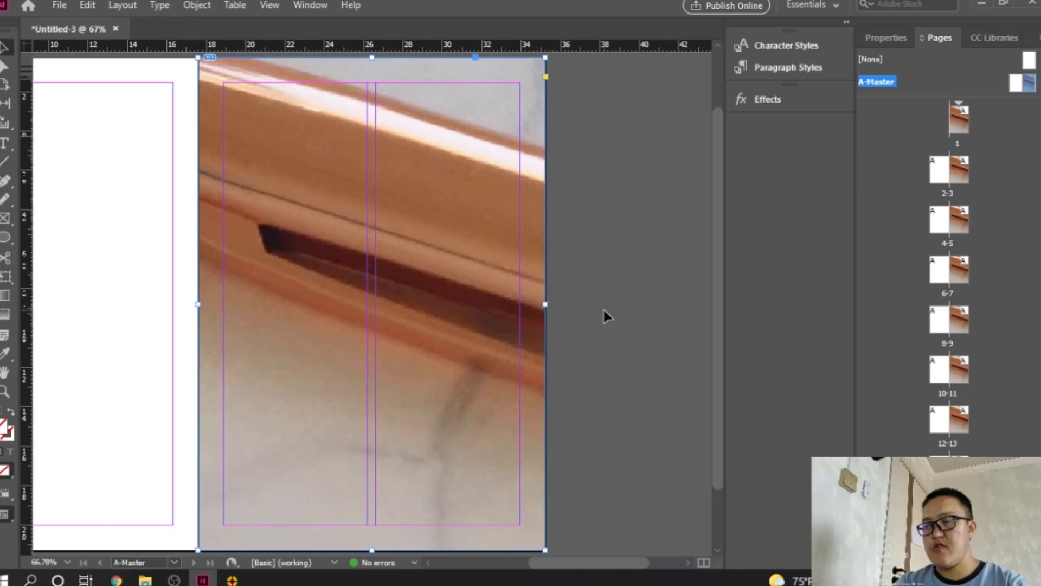
Fit the placed cover photo so it fills its A-Master frame proportionally, and deselect the frame
right_click(467, 230)
mouse_move(540, 318)
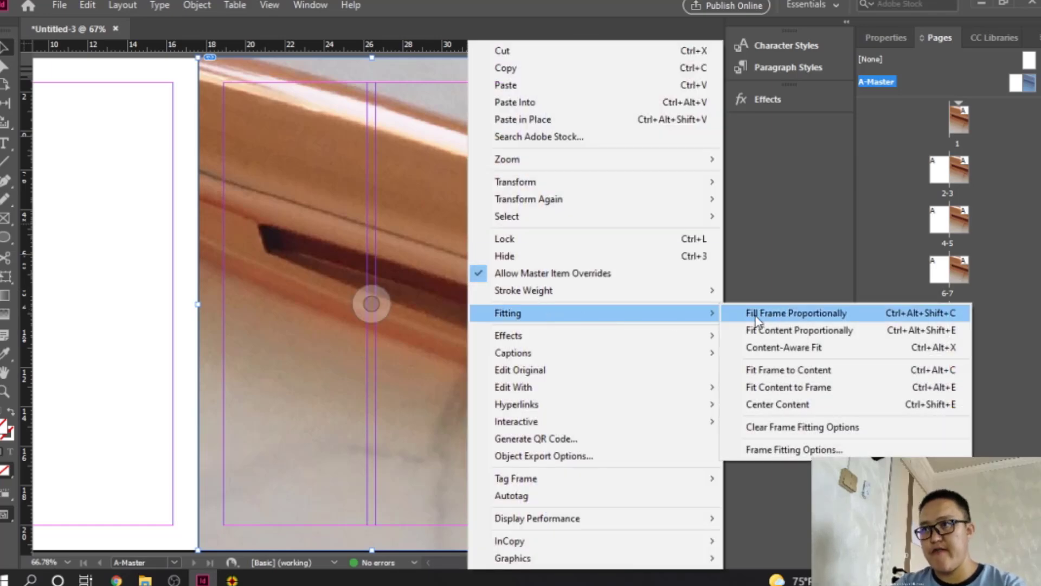
left_click(801, 330)
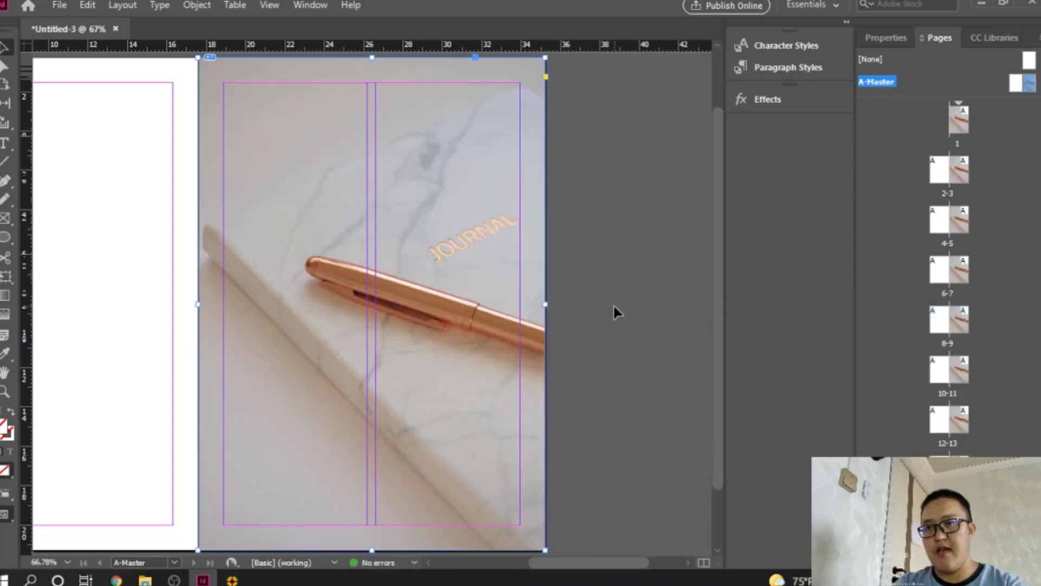
right_click(438, 217)
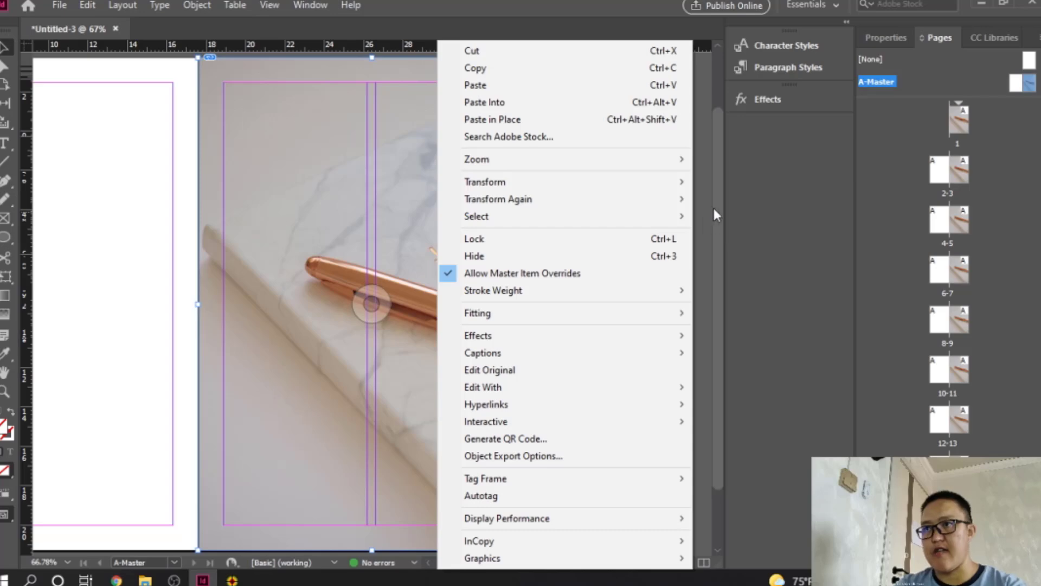
left_click(617, 258)
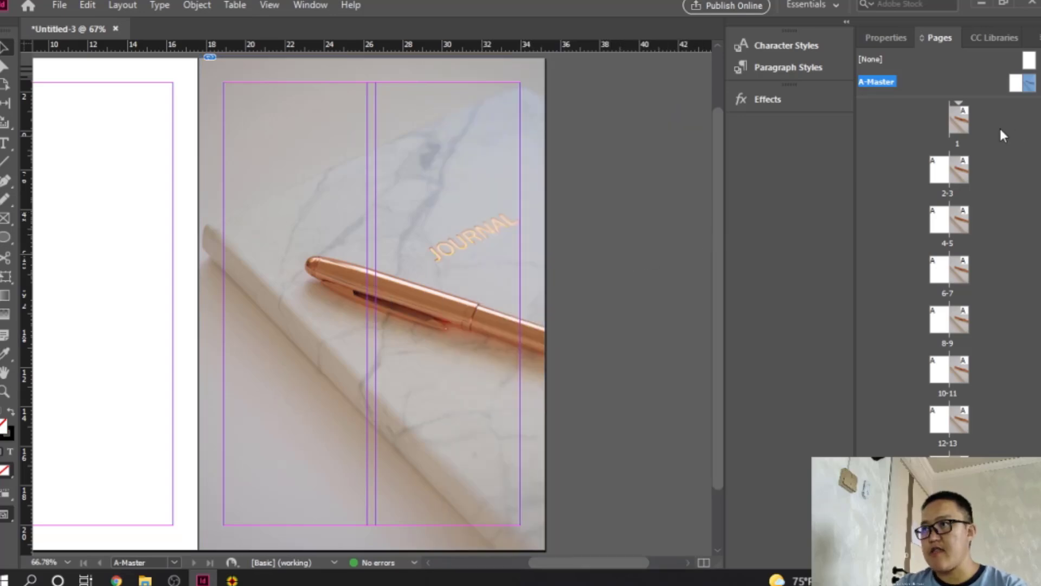
Create a two-page B5 master with prefix B, based on no master, and compare its spread with A-Master
left_click(959, 123)
right_click(958, 123)
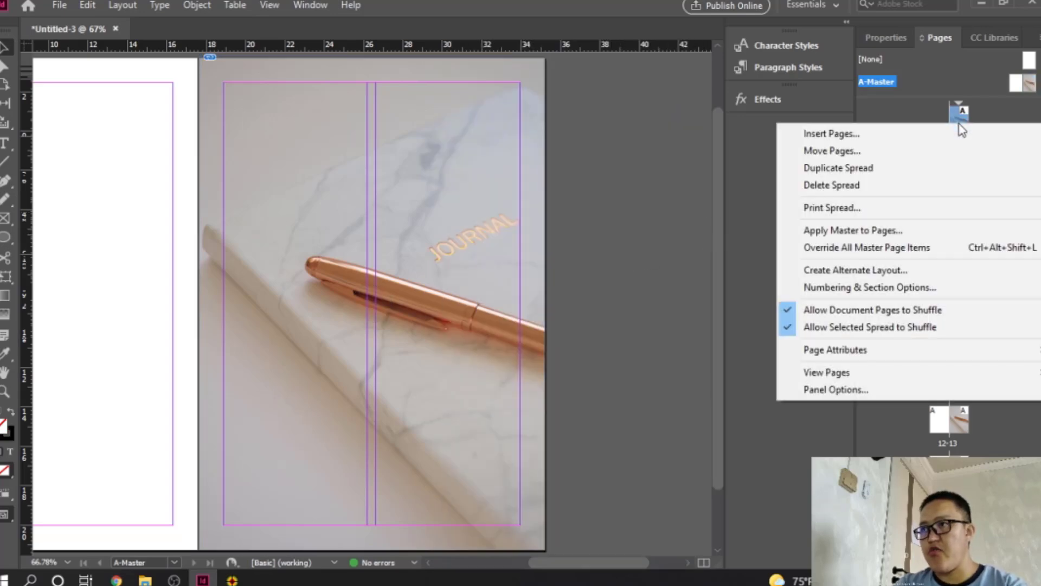
left_click(902, 106)
right_click(1034, 86)
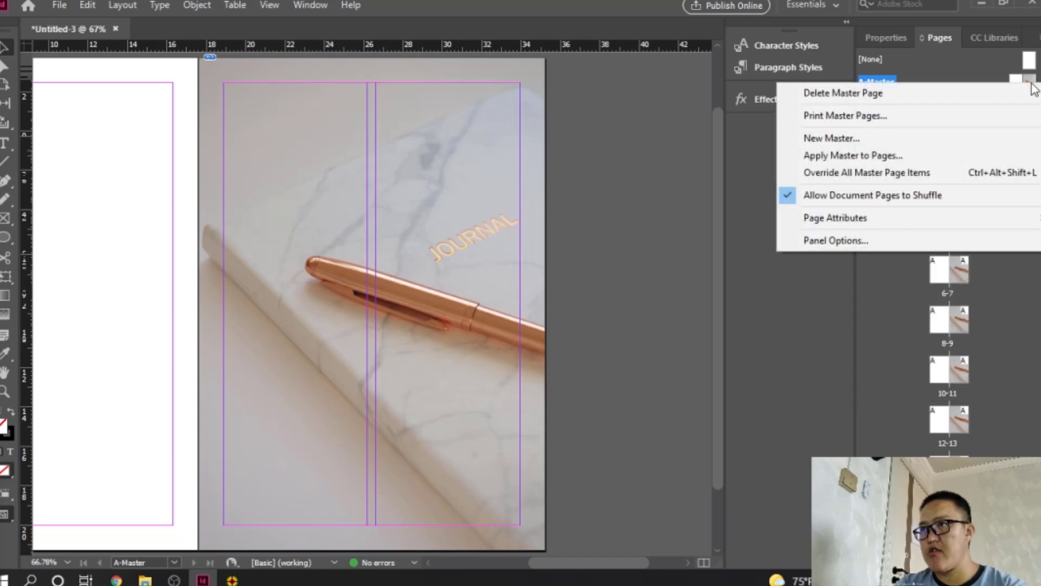
left_click(872, 134)
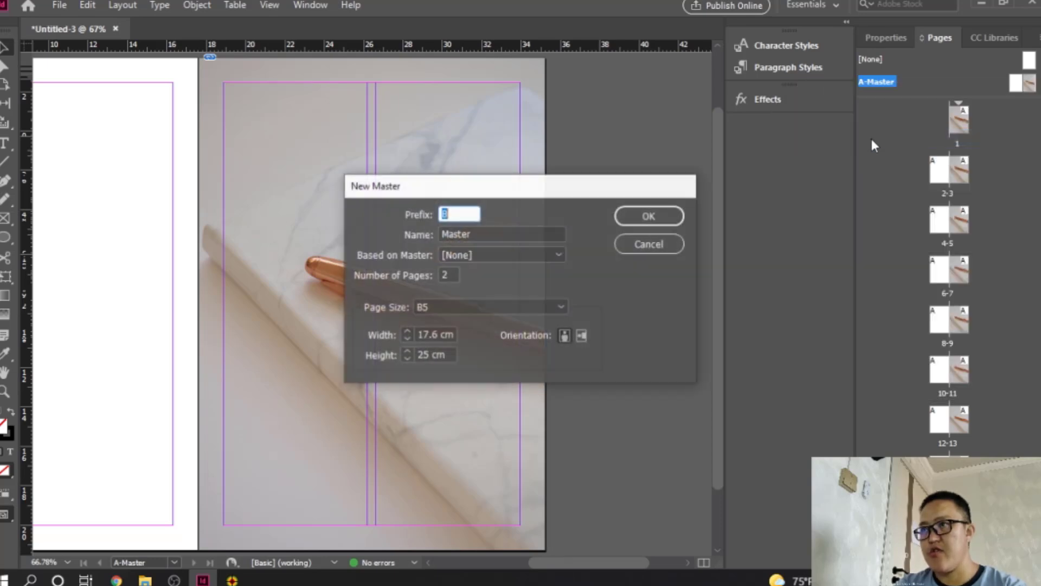
left_click(644, 219)
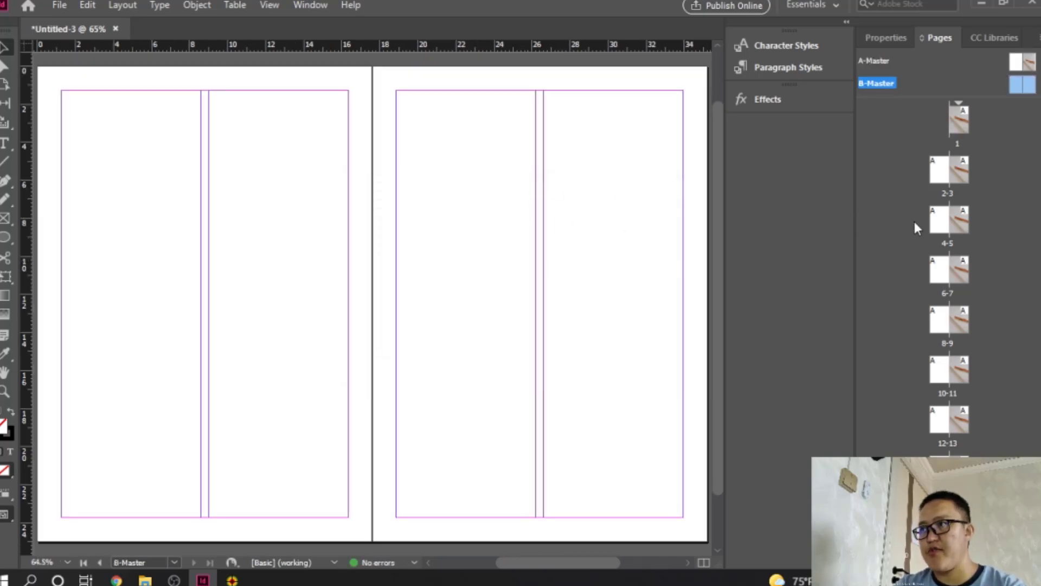
double_click(1032, 67)
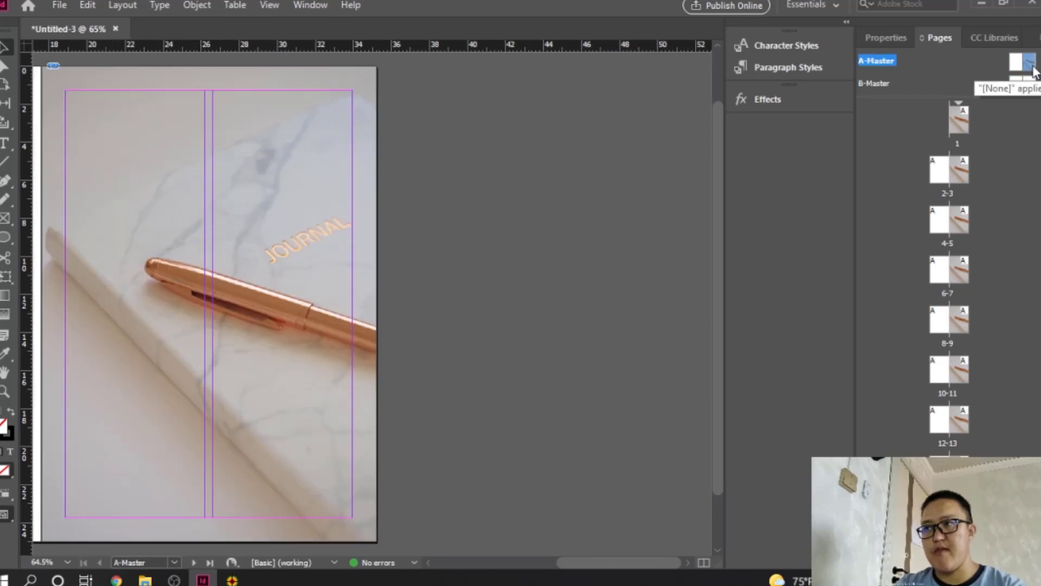
double_click(1031, 86)
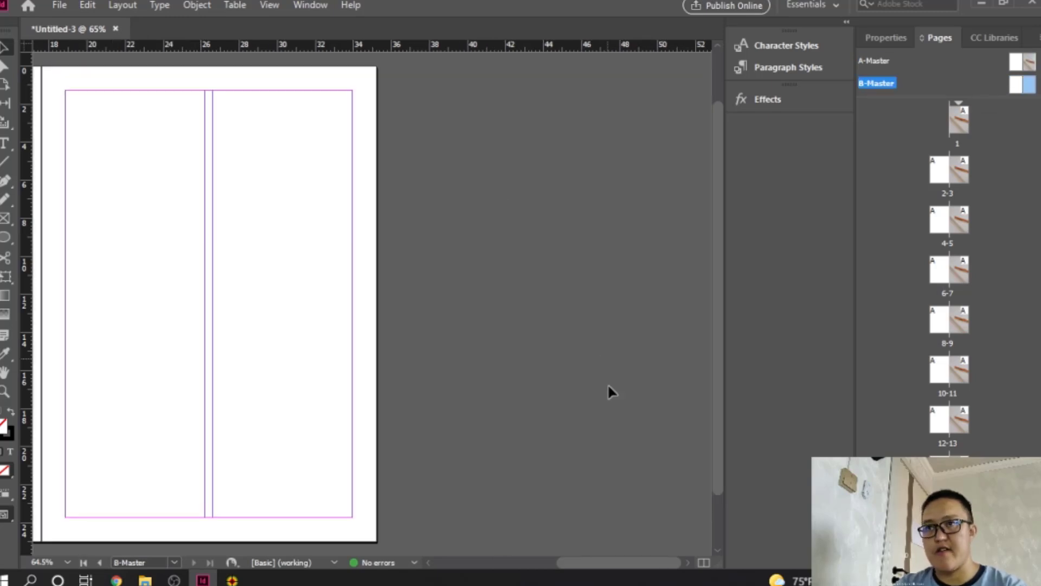
left_click_drag(616, 563, 568, 555)
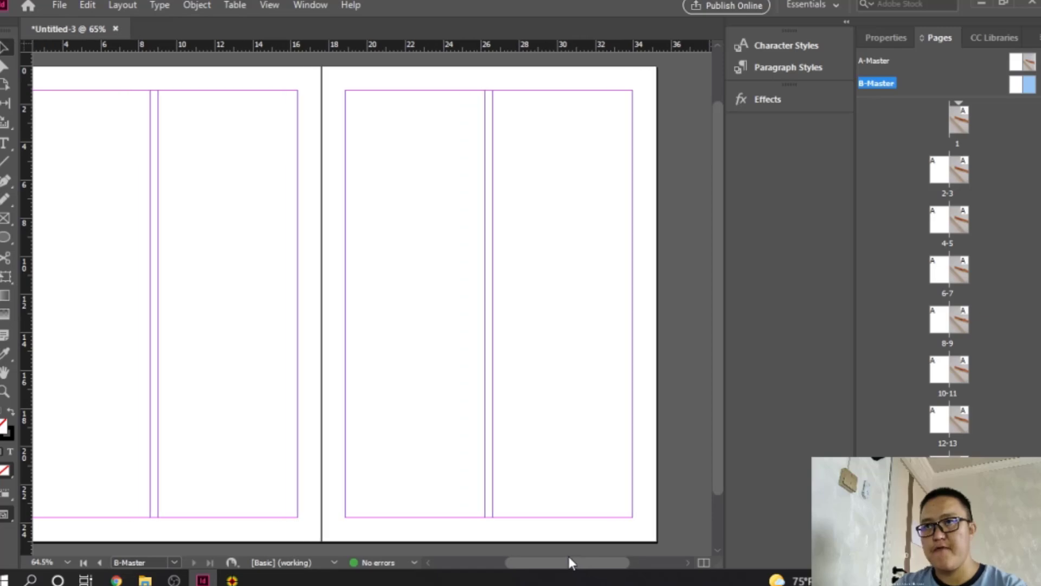
Apply B-Master to document pages 2-15, keeping A-Master only on page 1
left_click(897, 142)
left_click(940, 167)
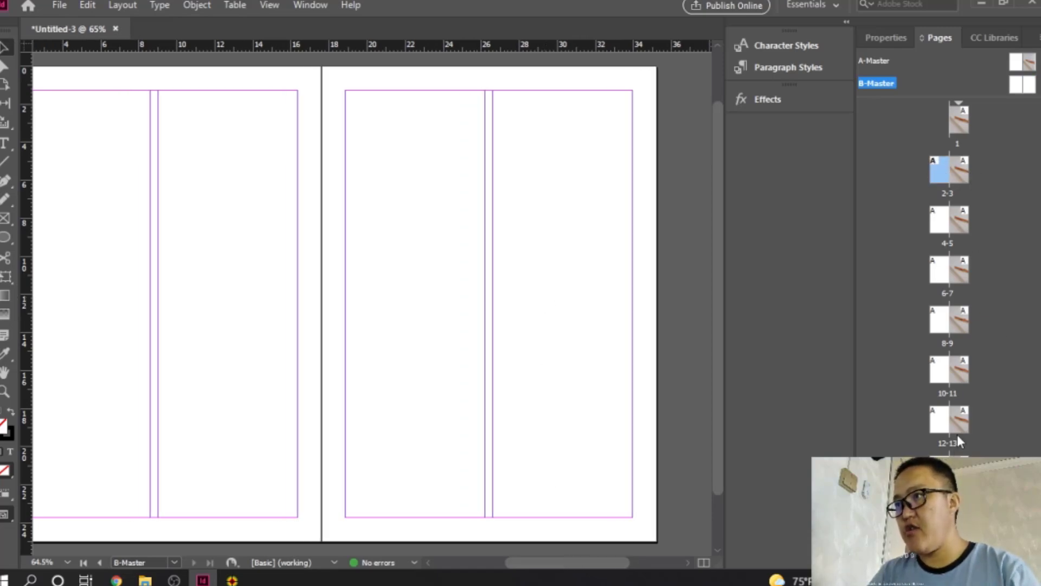
left_click(949, 469, "shift")
right_click(948, 182)
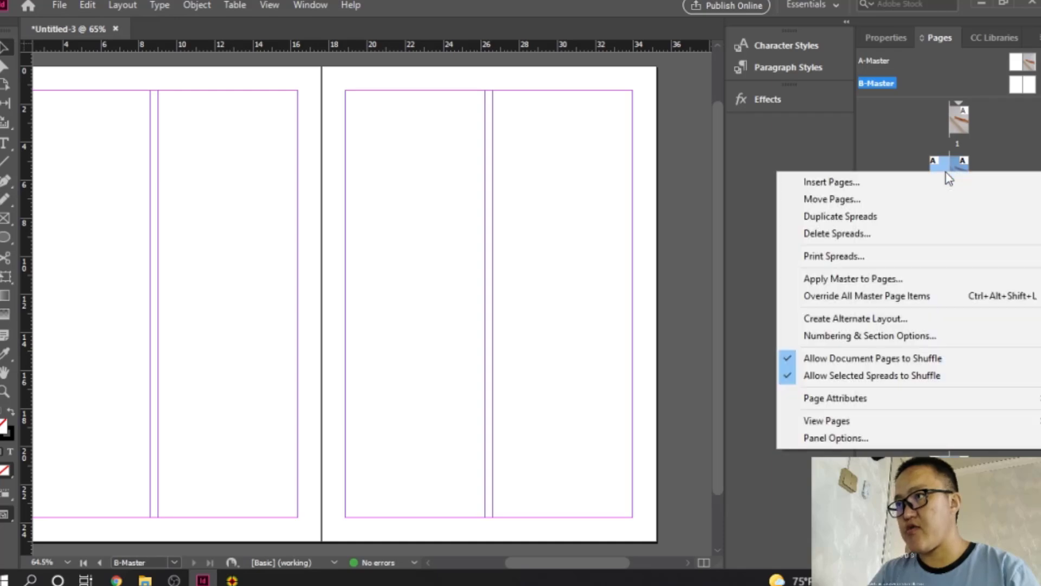
left_click(858, 279)
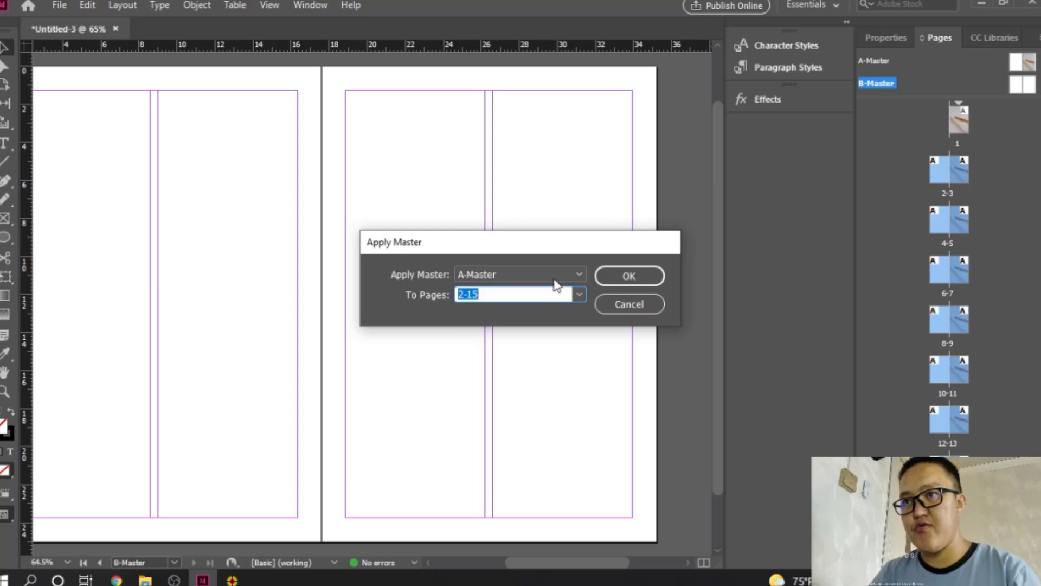
left_click(575, 275)
left_click(486, 322)
left_click(625, 277)
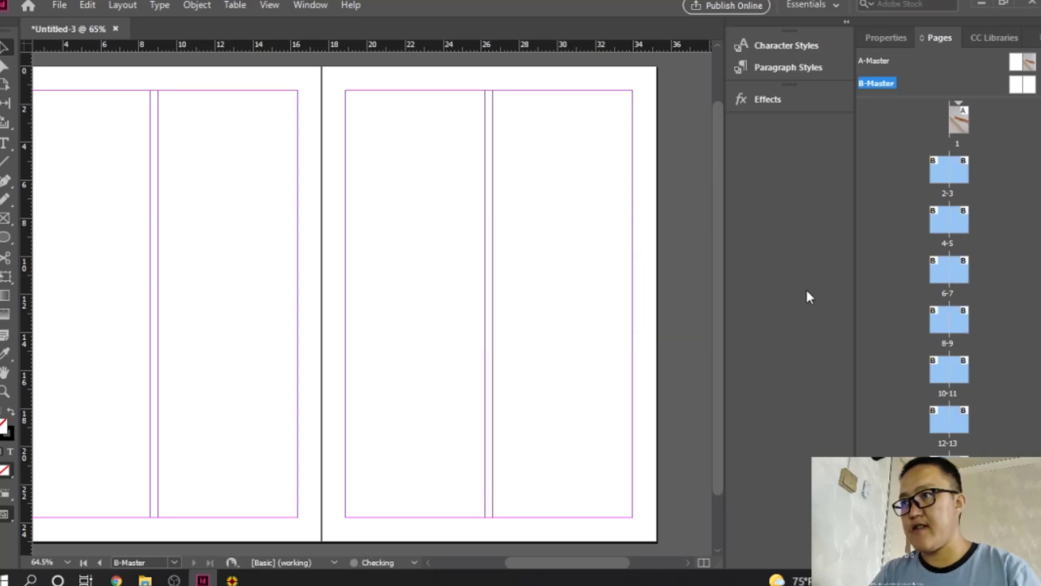
Compare page 1 with the A-Master spread, and return to page 1
double_click(965, 121)
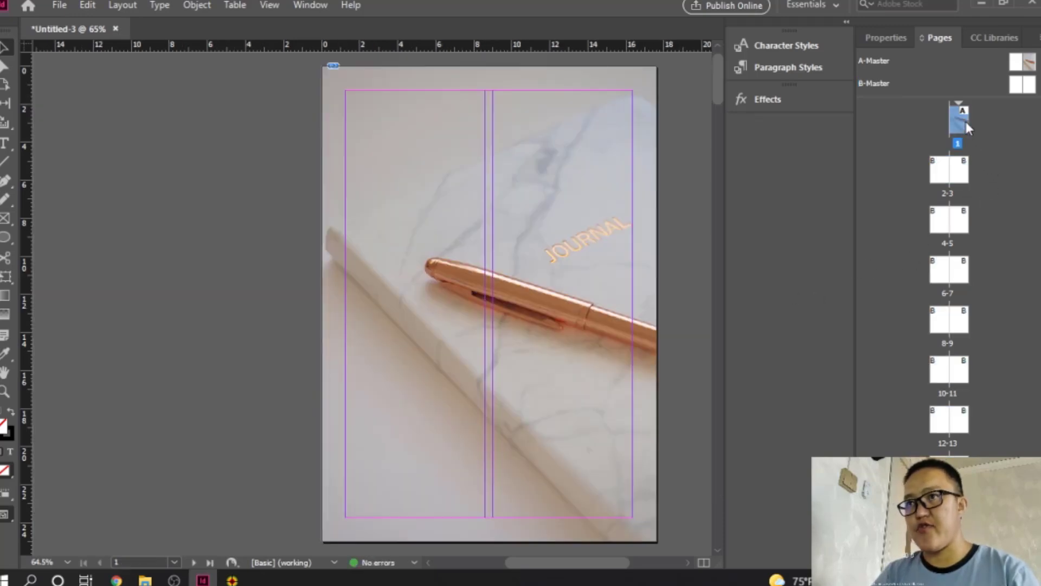
double_click(1029, 67)
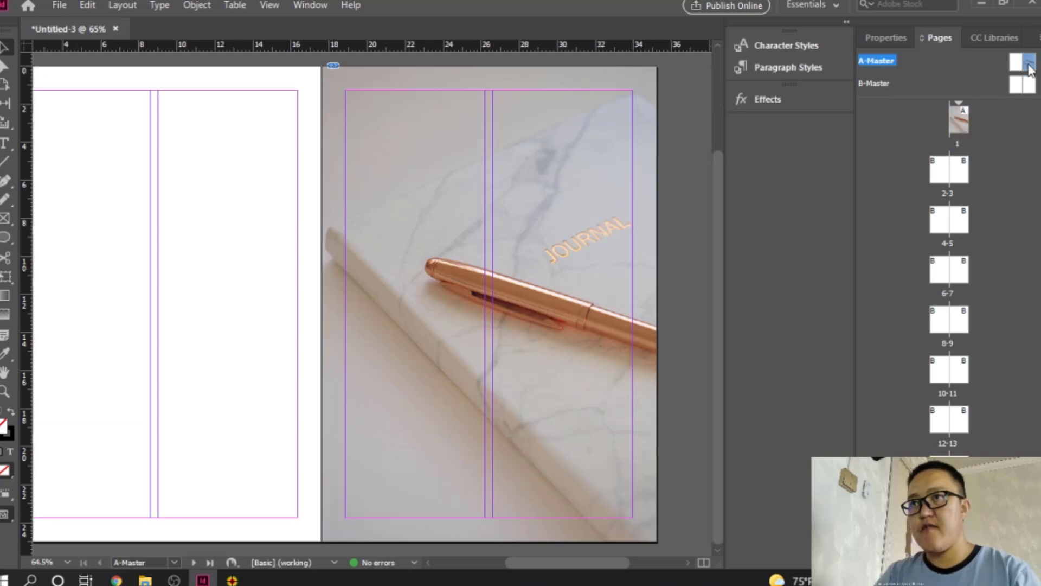
left_click_drag(548, 563, 559, 566)
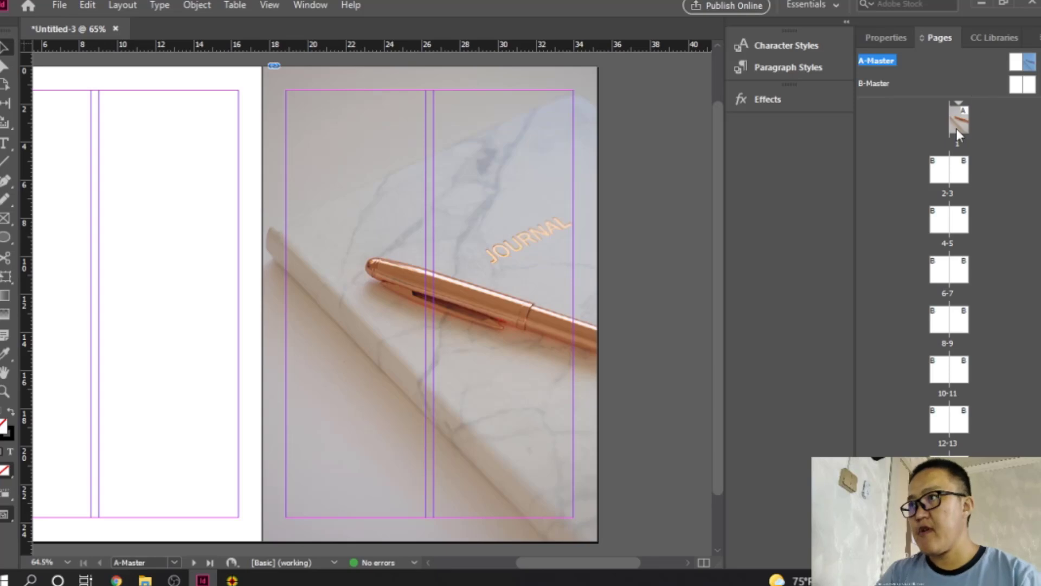
double_click(957, 127)
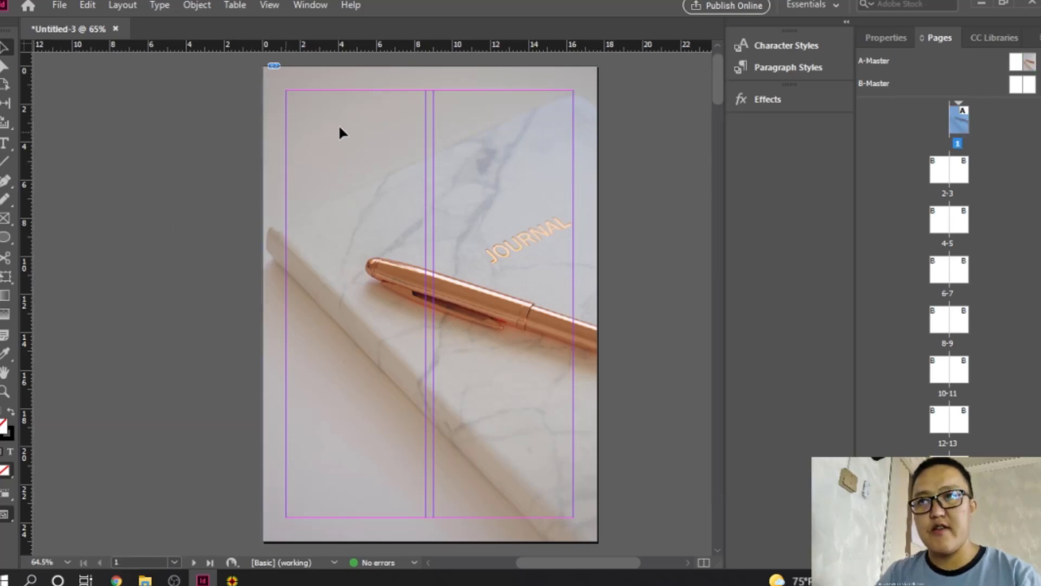
Add a text frame about 4.9 × 2.75 cm in the upper part of page 1 containing the title "НОМЫН ТУХАЙ"
left_click(6, 142)
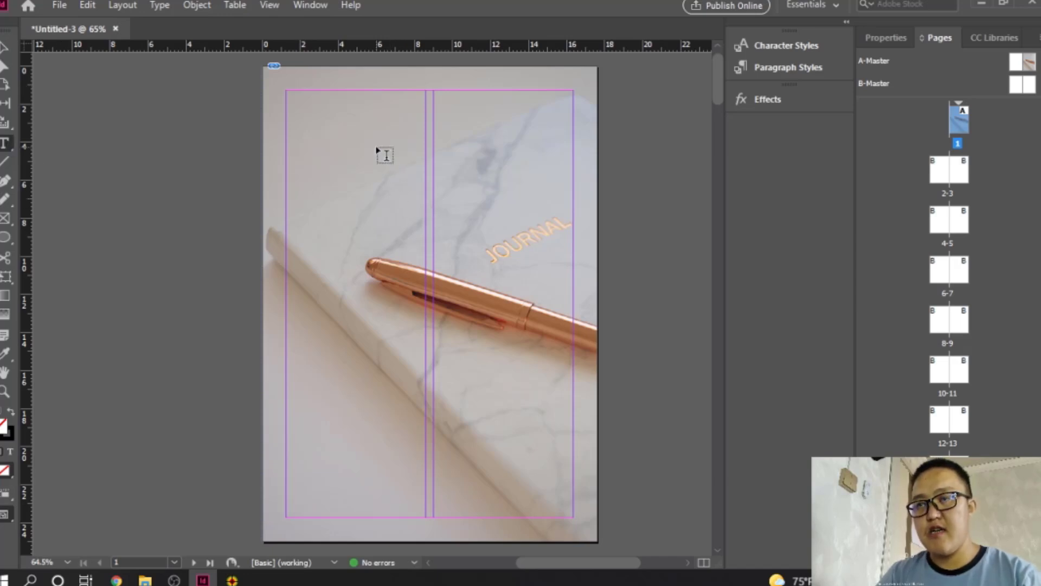
left_click_drag(377, 147, 469, 199)
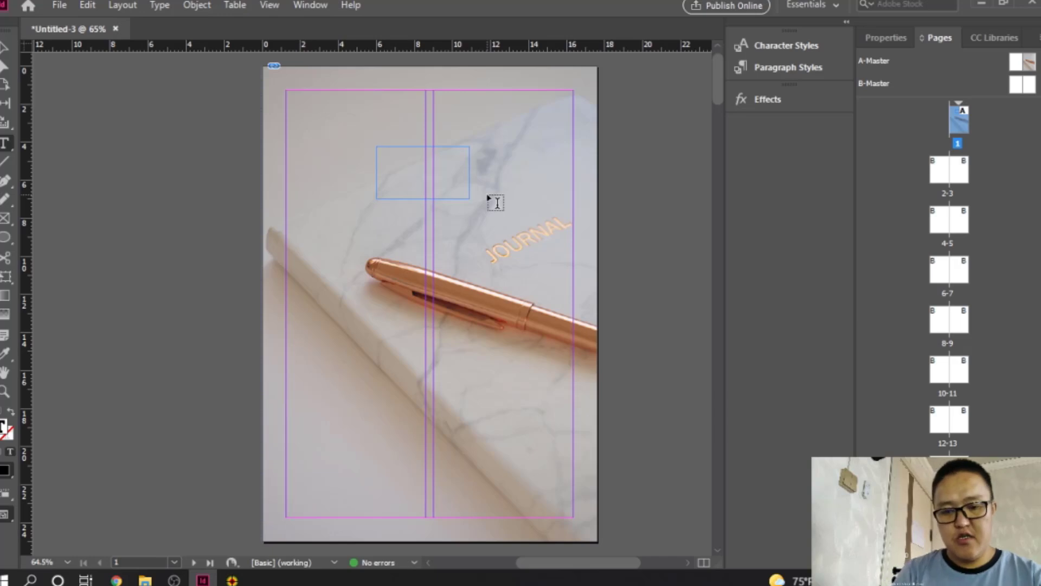
type("YKB")
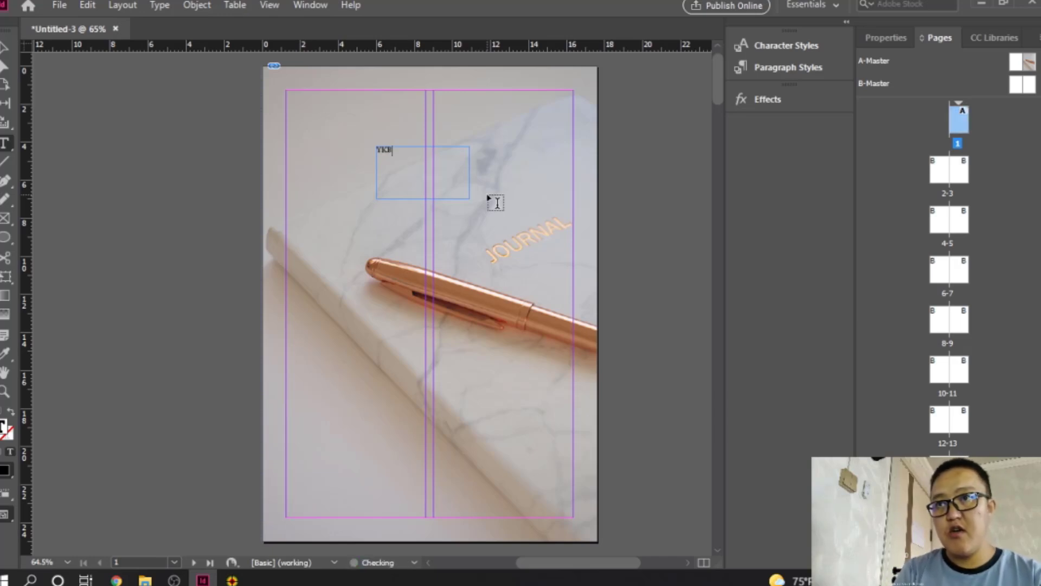
key("BackSpace")
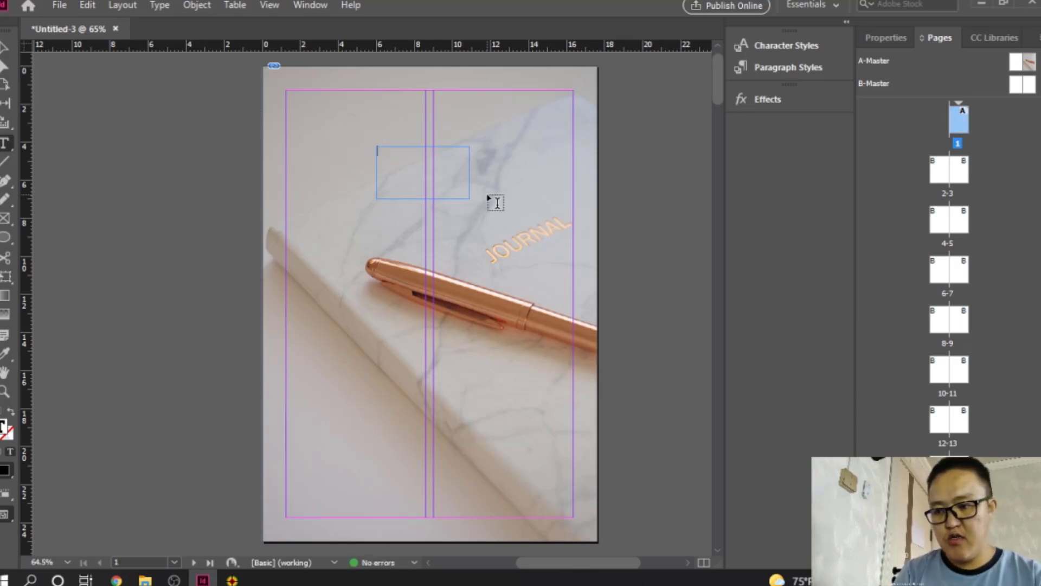
type("НОЫМ")
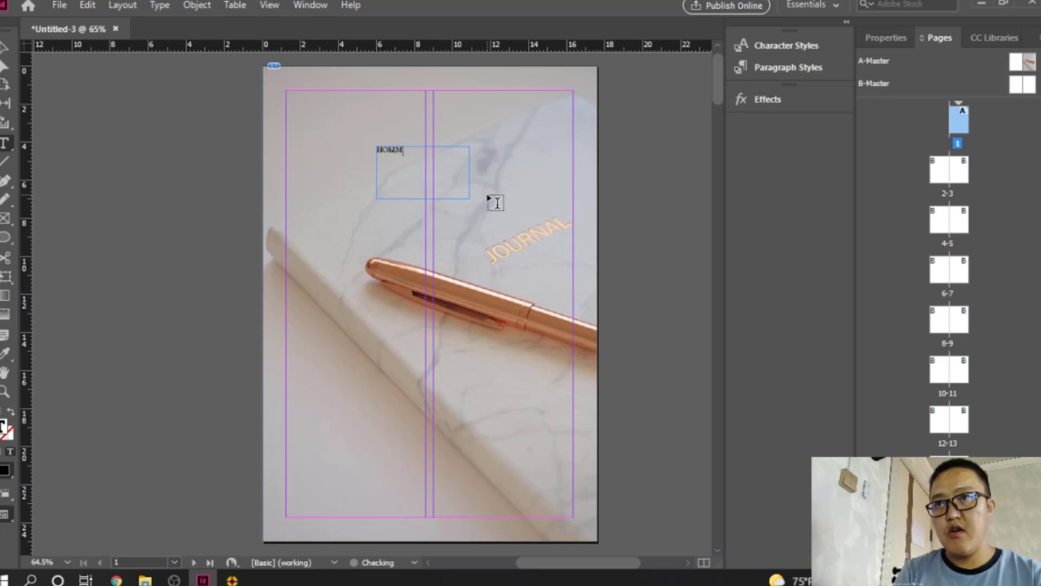
key("BackSpace")
key("BackSpace")
type("МЫН ТУХАЙ")
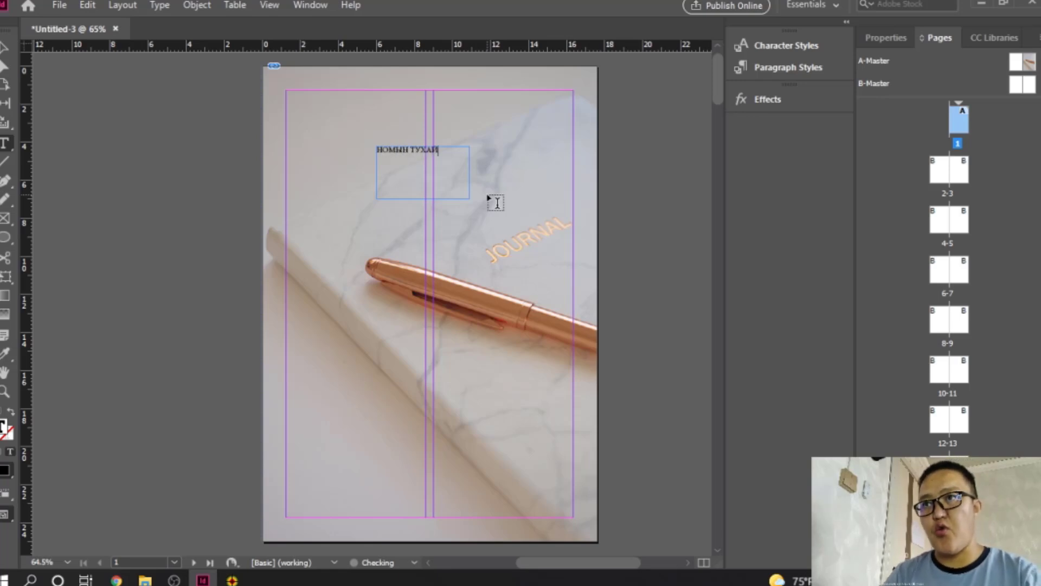
key("Escape")
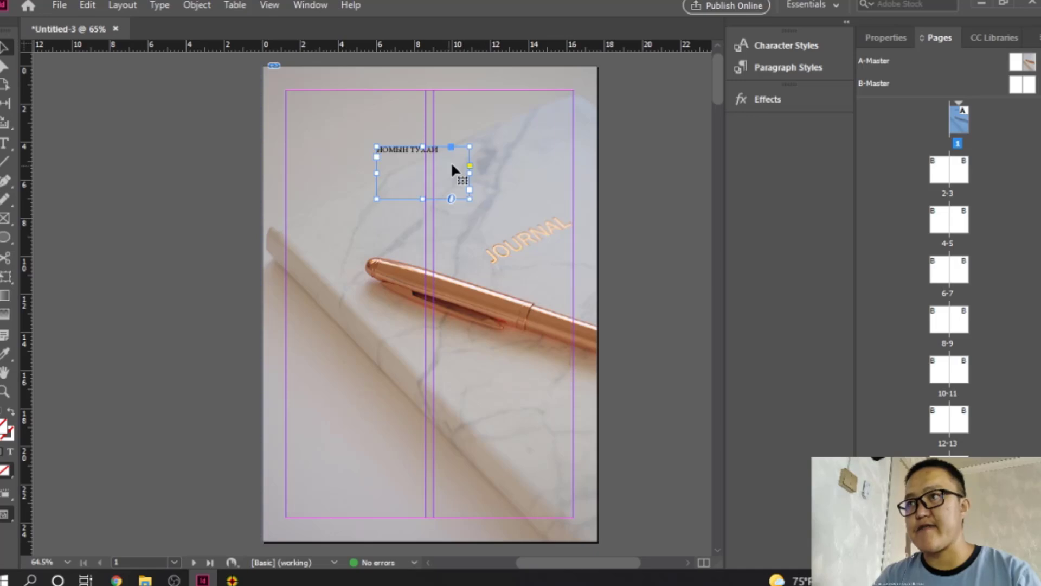
Set the cover title's font to Roboto Condensed Bold at 72 pt
left_click(779, 50)
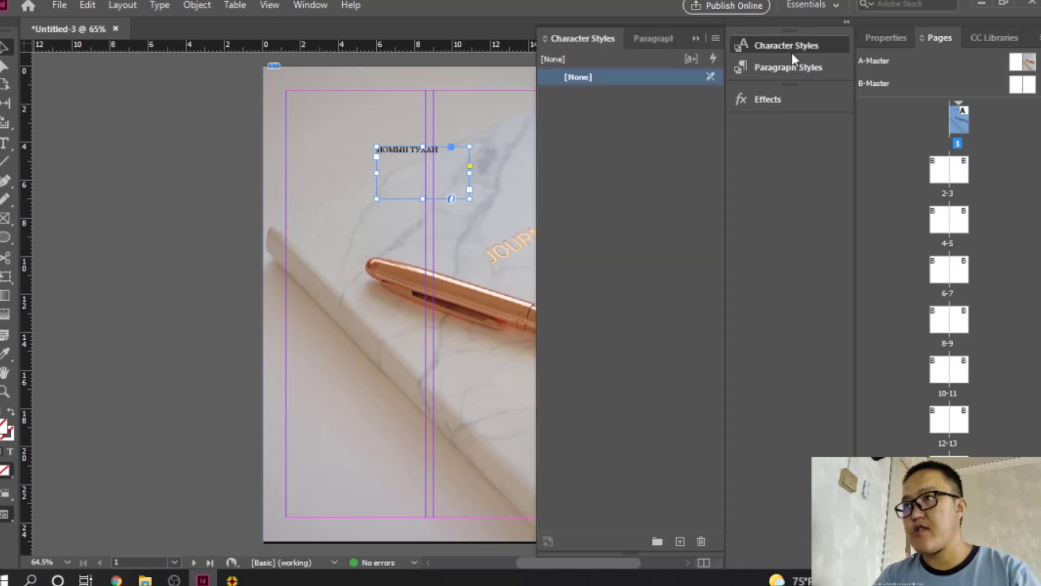
left_click(803, 44)
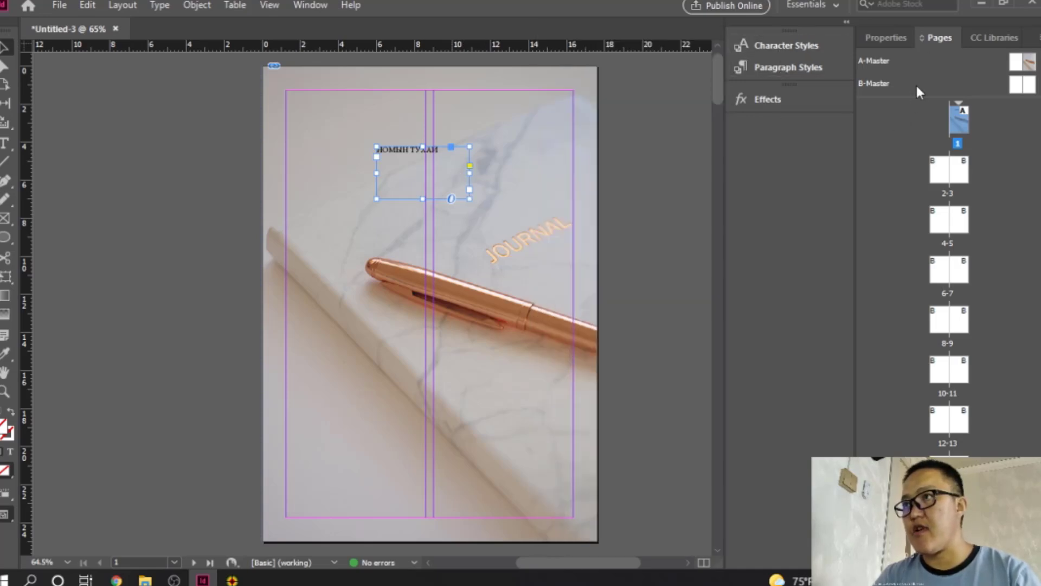
left_click(896, 40)
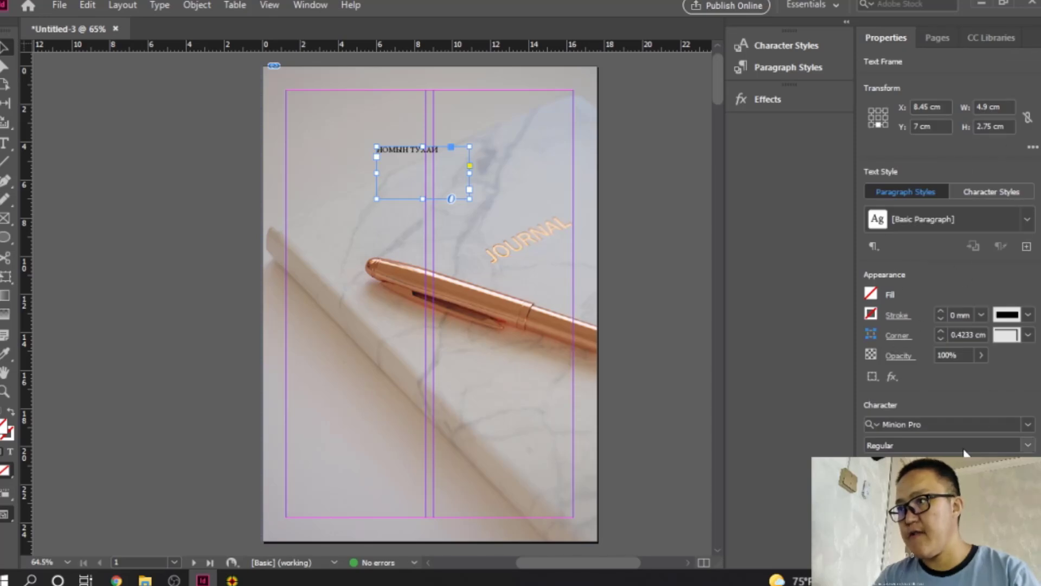
left_click(943, 423)
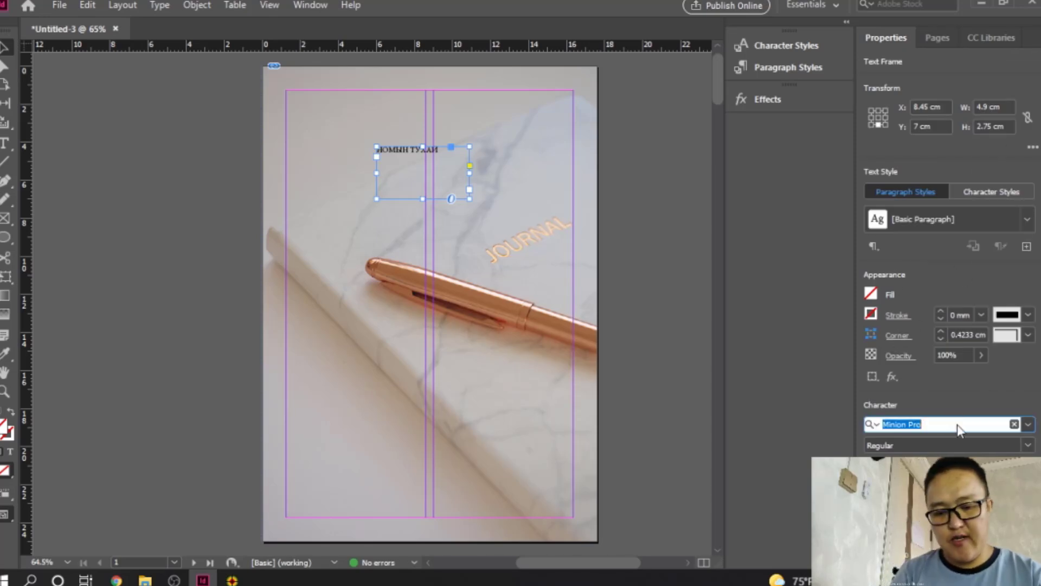
type("RO")
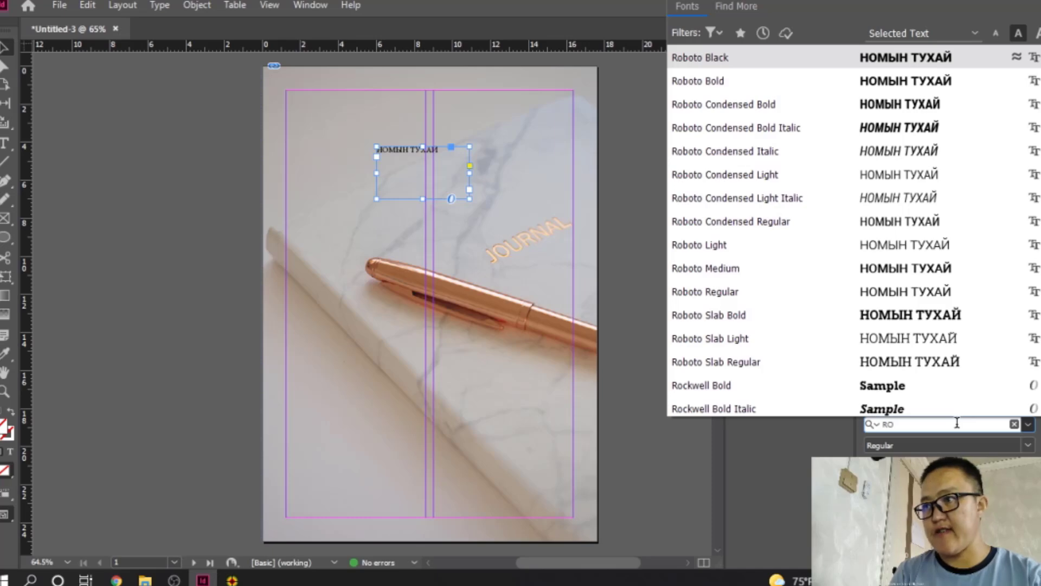
key("Down")
key("Down")
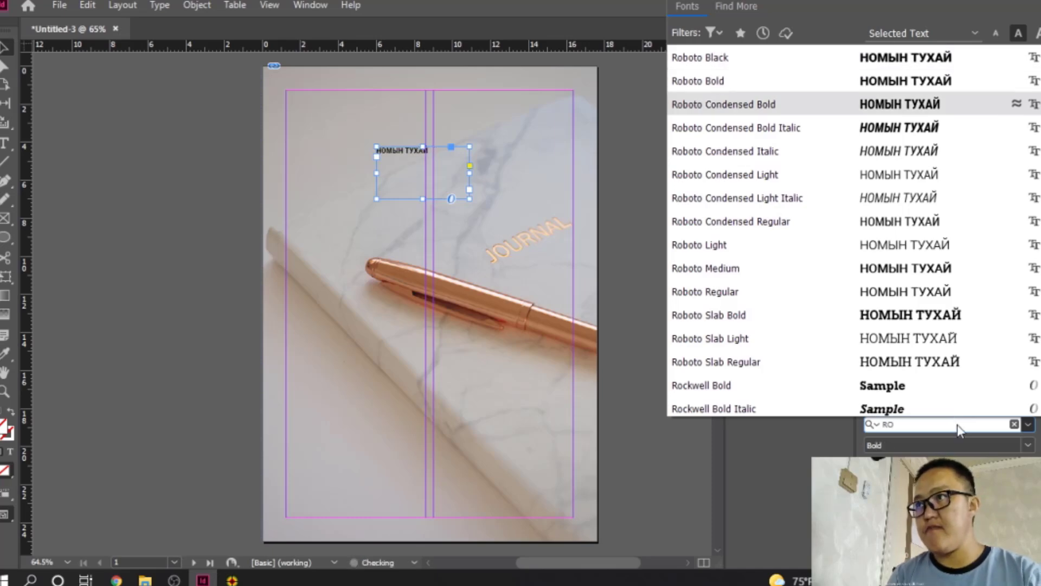
key("Return")
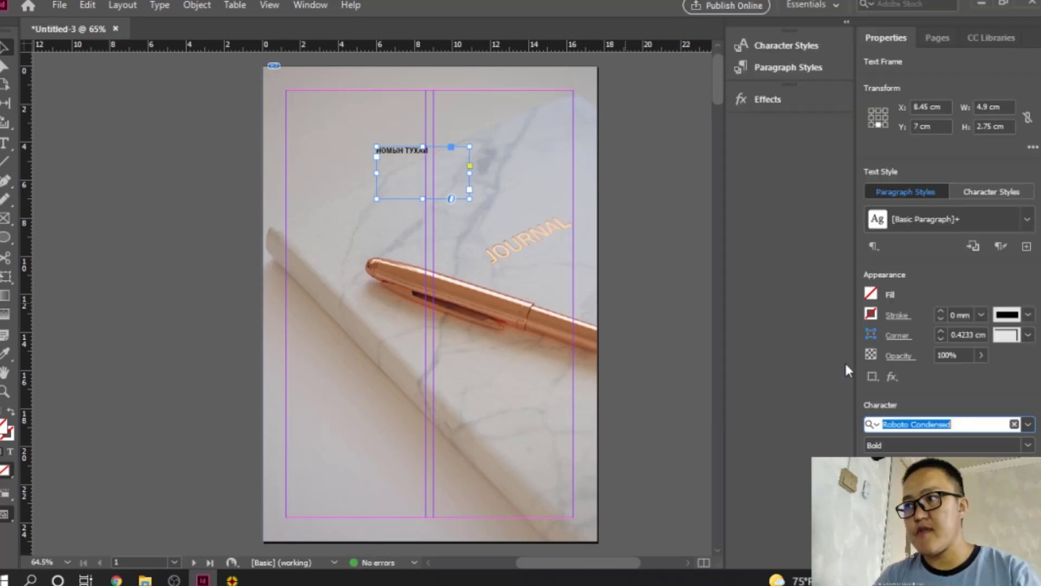
left_click(942, 466)
left_click(933, 445)
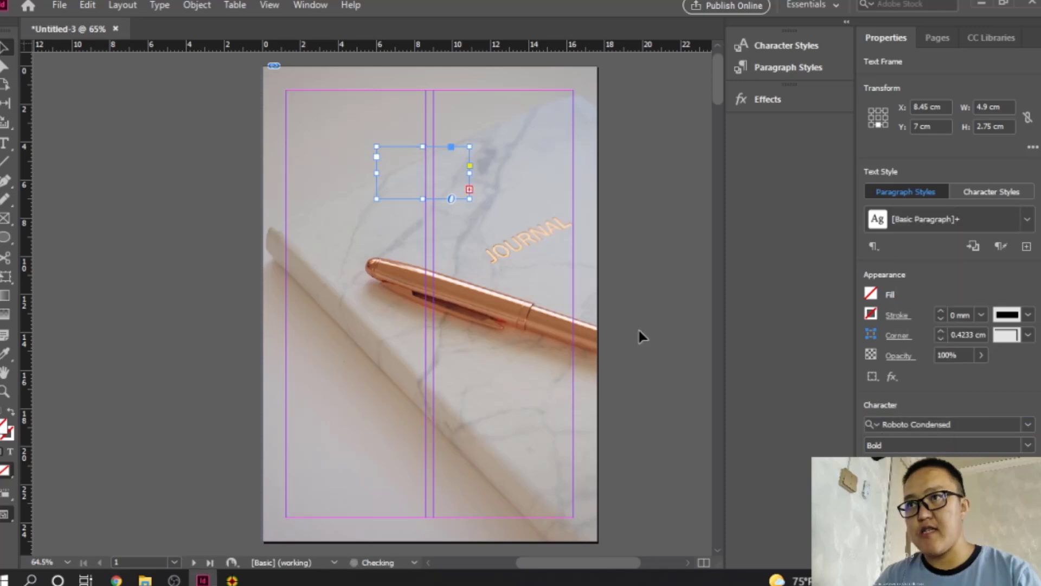
Enlarge the title frame to about 13.63 × 5.95 cm so both words fit, and right-align its text
left_click_drag(375, 202, 286, 233)
left_click_drag(470, 189, 546, 190)
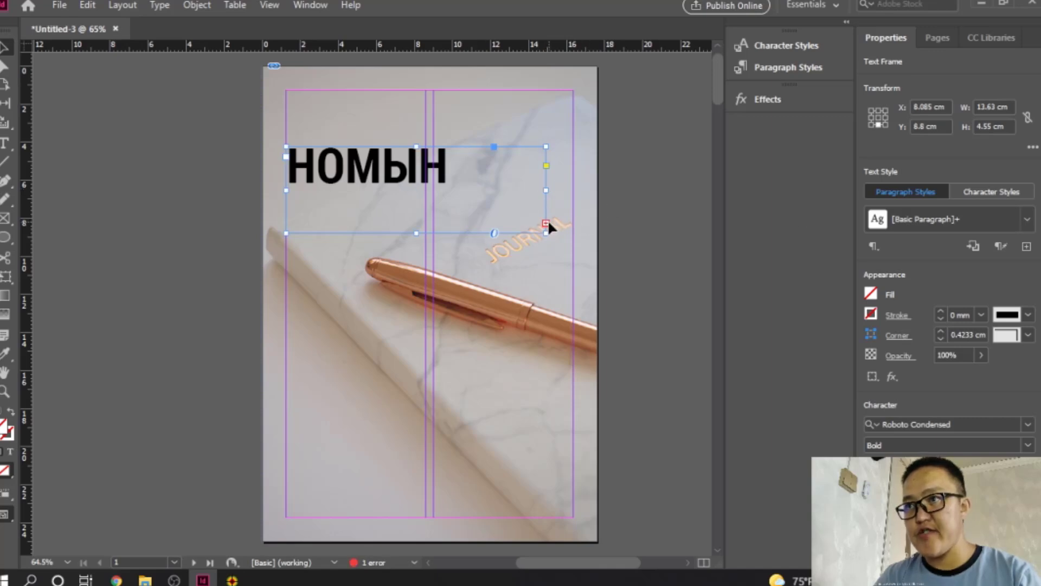
mouse_move(420, 234)
left_mouse_down()
mouse_move(421, 261)
mouse_move(427, 252)
left_mouse_up()
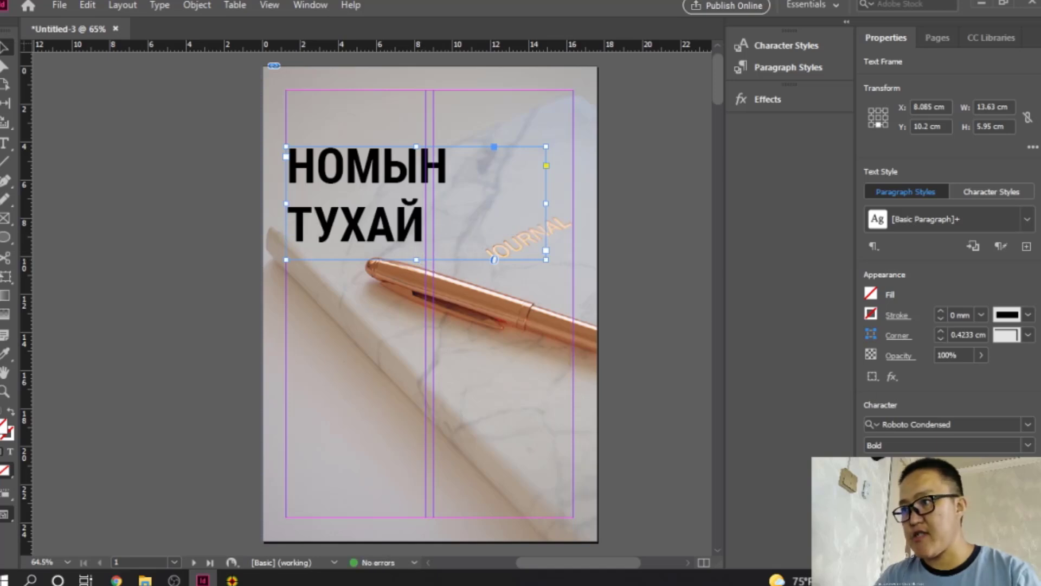
scroll(951, 398, "down", 5)
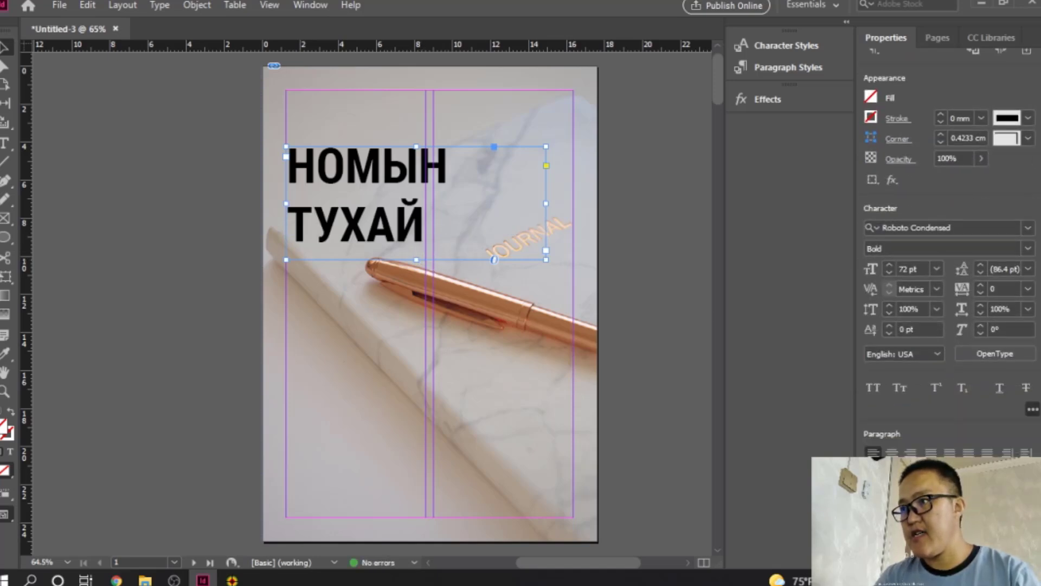
left_click(912, 407)
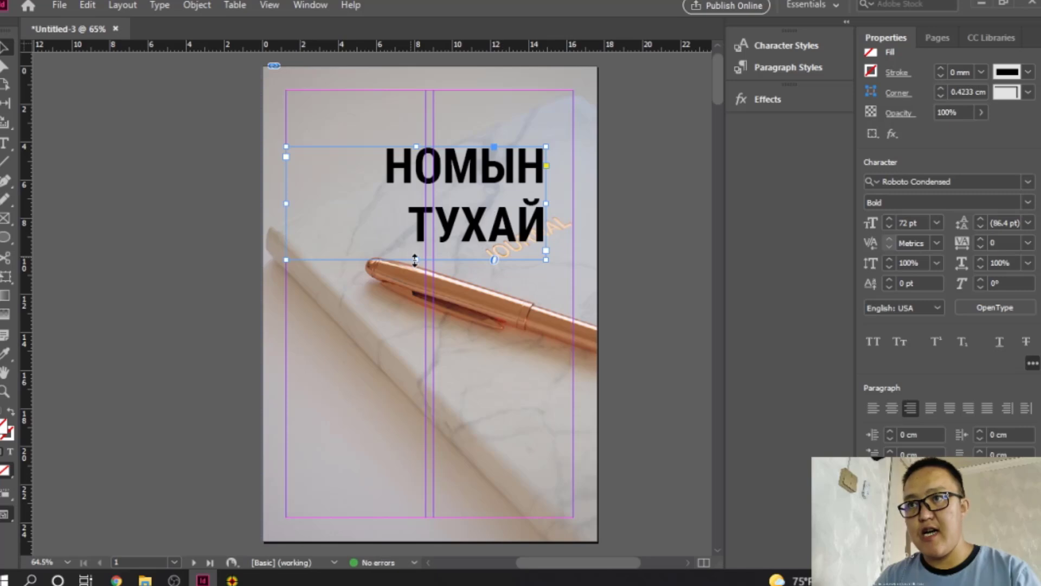
Shrink the title frame to about 8.55 × 5.05 cm around its text and move it into the page's upper-right margin corner
left_click_drag(416, 260, 413, 251)
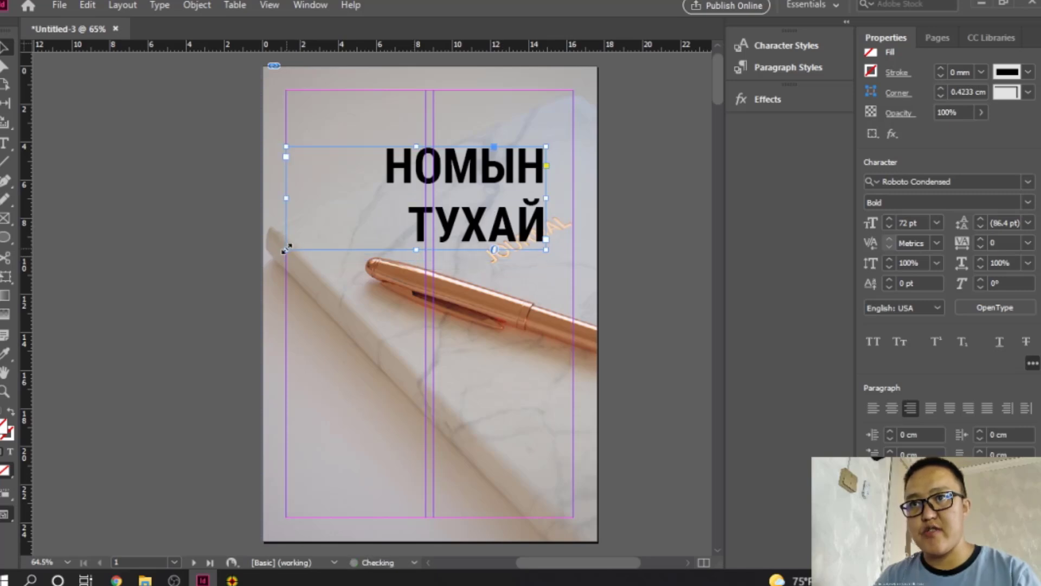
left_click_drag(286, 249, 382, 242)
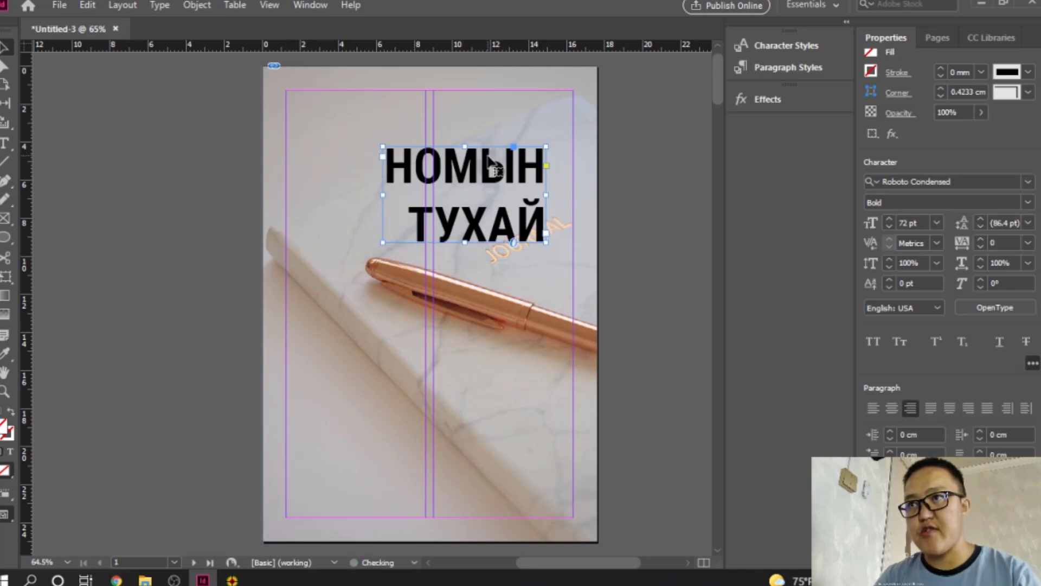
left_click_drag(490, 164, 518, 107)
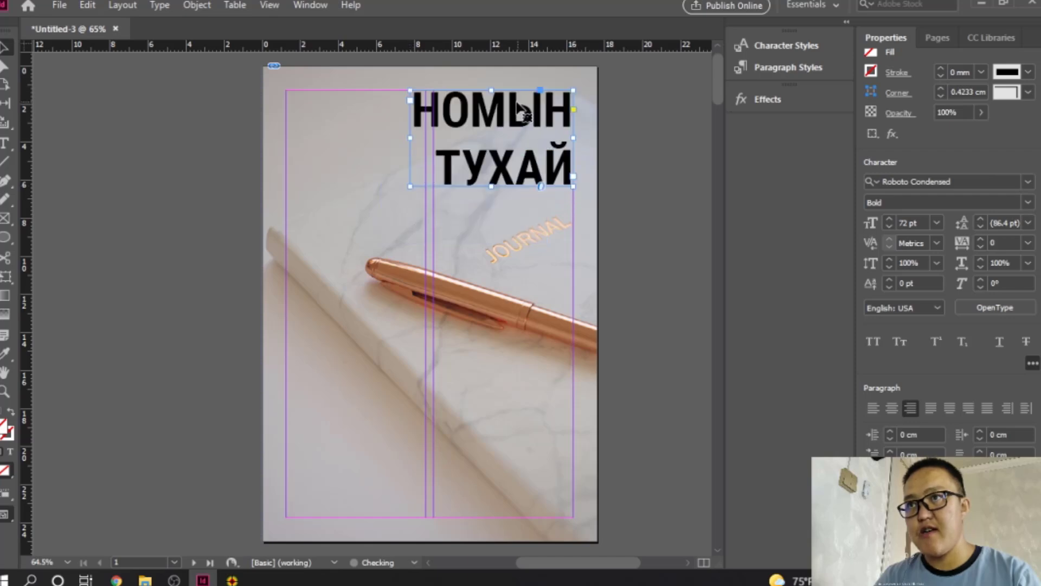
left_click(662, 258)
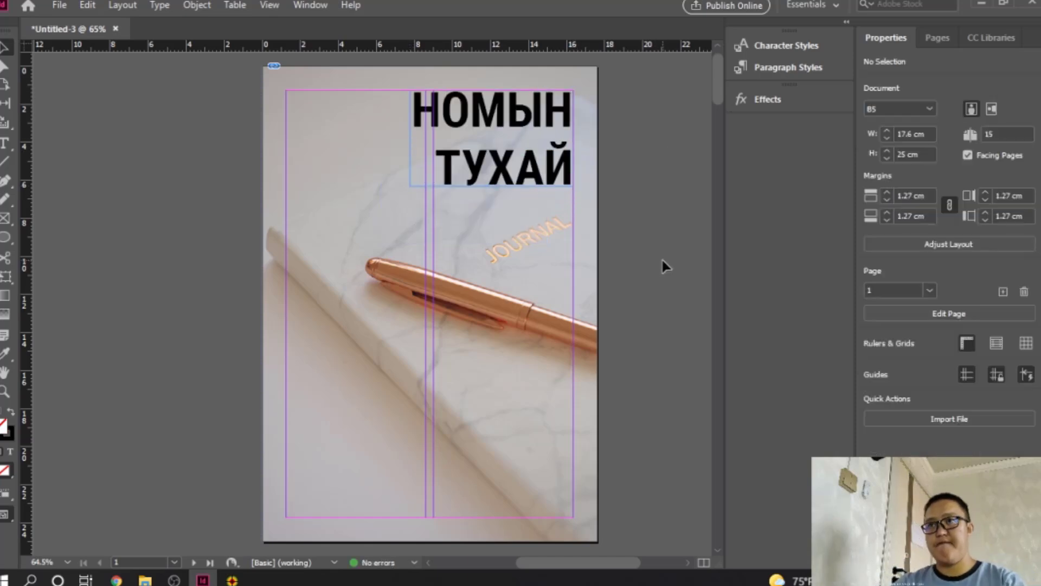
Try filling the title frame with blue 2374df and extending its lower edge, and undo both changes
left_click(507, 122)
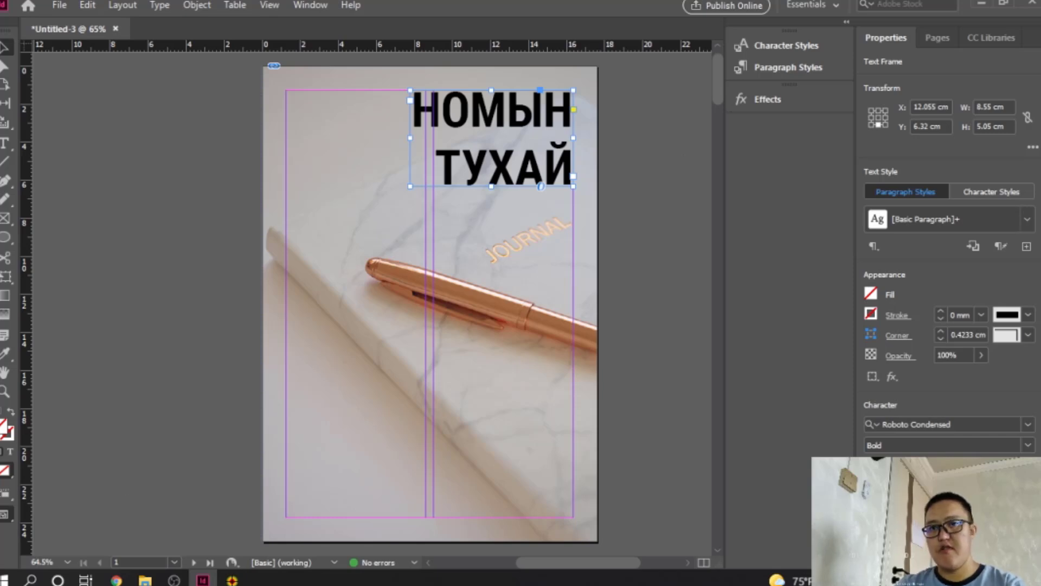
double_click(4, 430)
left_click(491, 304)
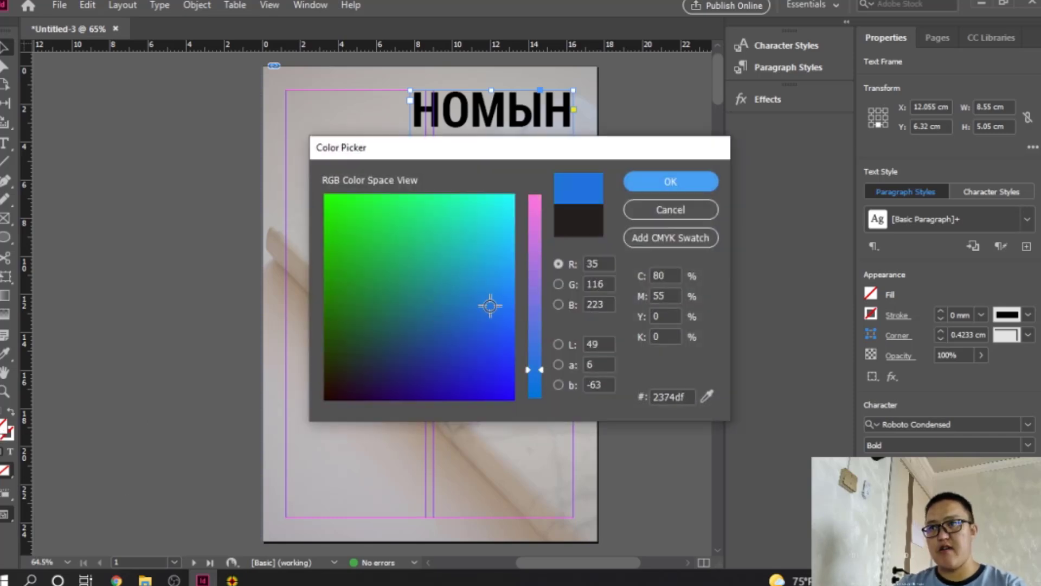
left_click(714, 187)
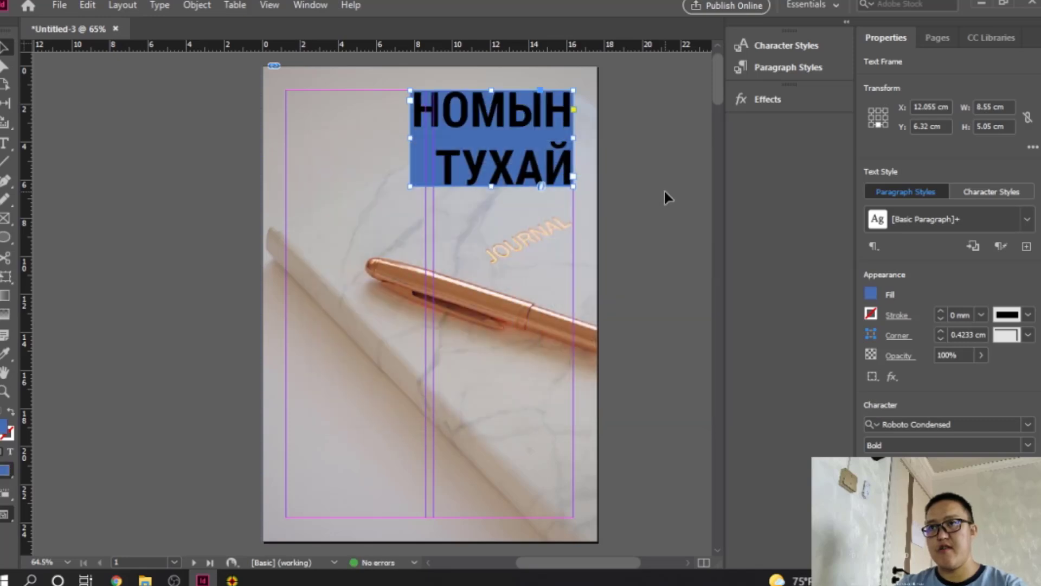
left_click_drag(493, 188, 493, 207)
key("ctrl+z")
key("ctrl+z")
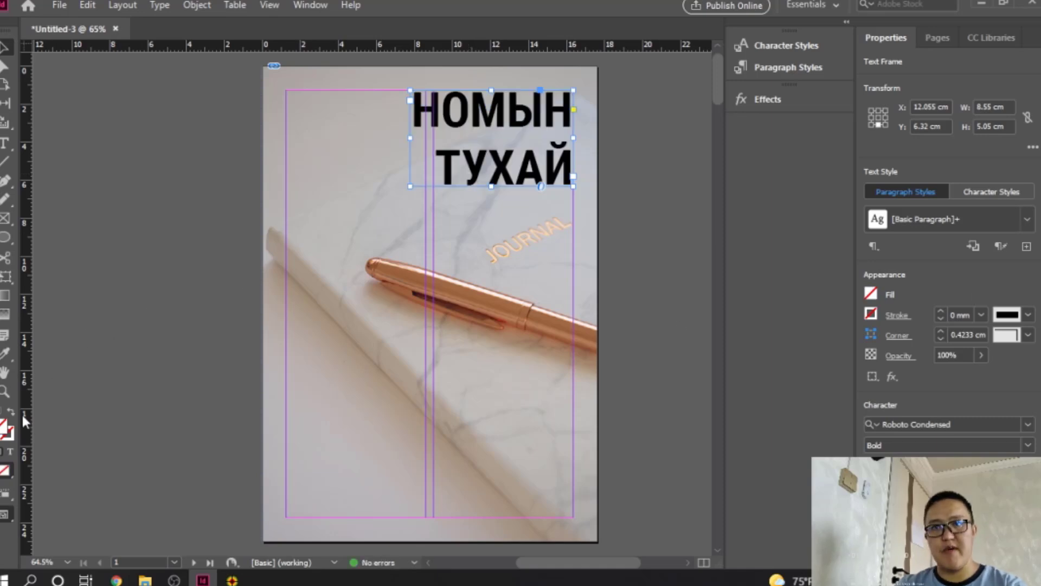
Colour the cover title's text blue 2381d9, applying the fill to the characters and not the frame
left_click(11, 452)
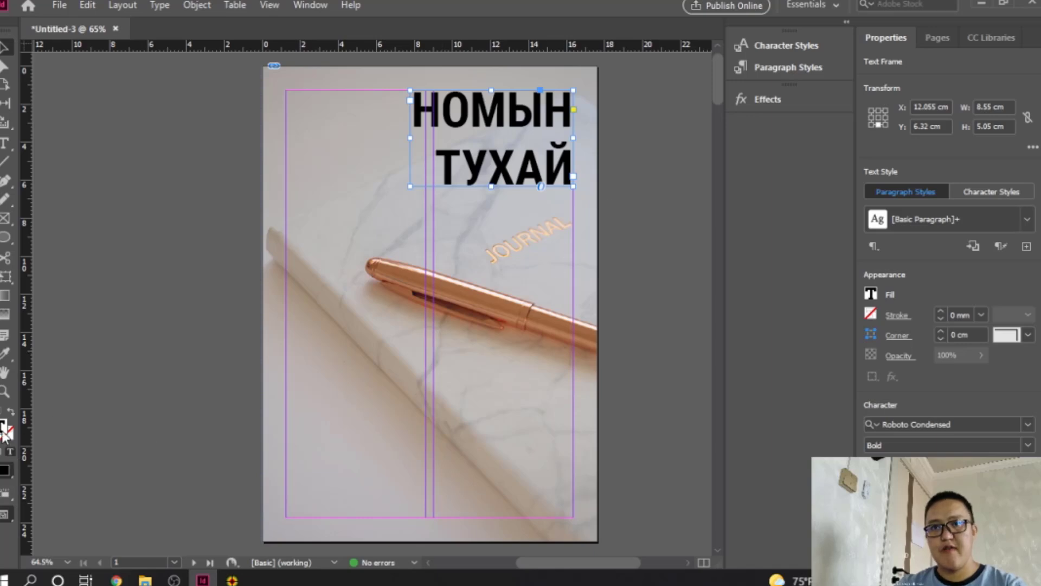
double_click(3, 428)
left_click(496, 333)
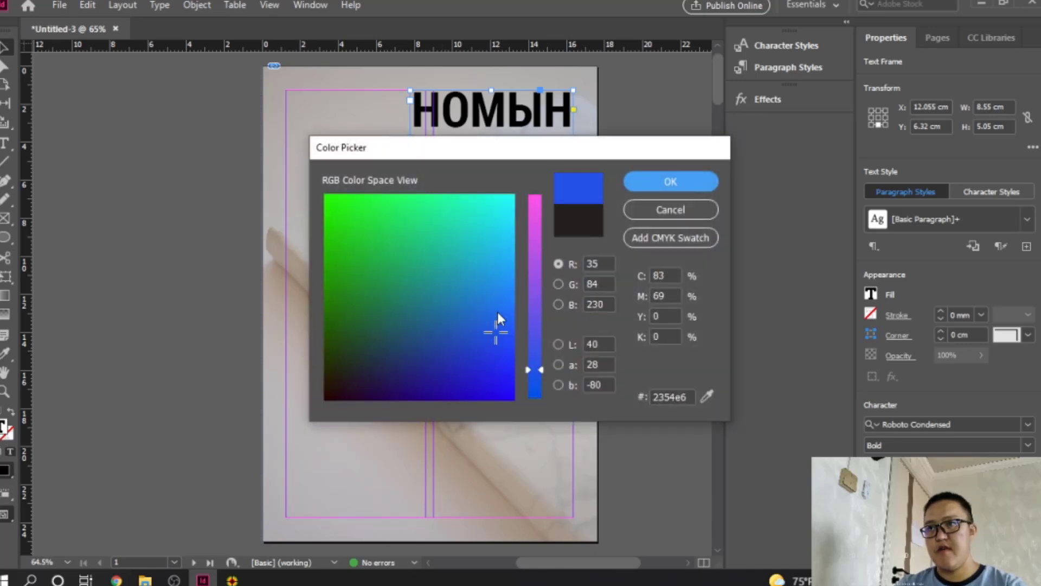
left_click_drag(491, 320, 486, 297)
left_click(670, 182)
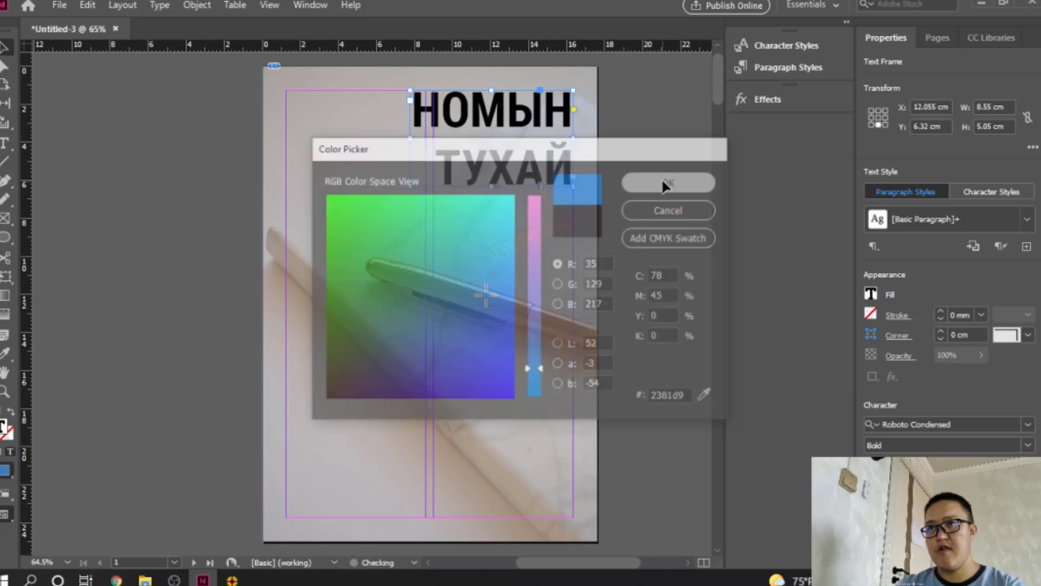
left_click(629, 426)
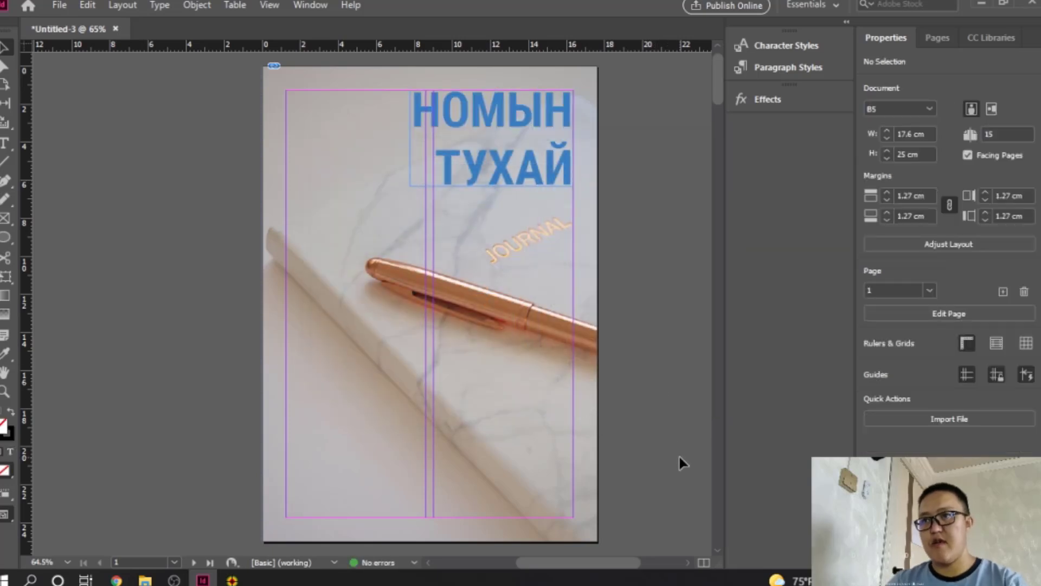
Preview the cover without guides, look at the 2-3 spread, and return to the cover in normal view
left_click_drag(8, 514, 53, 432)
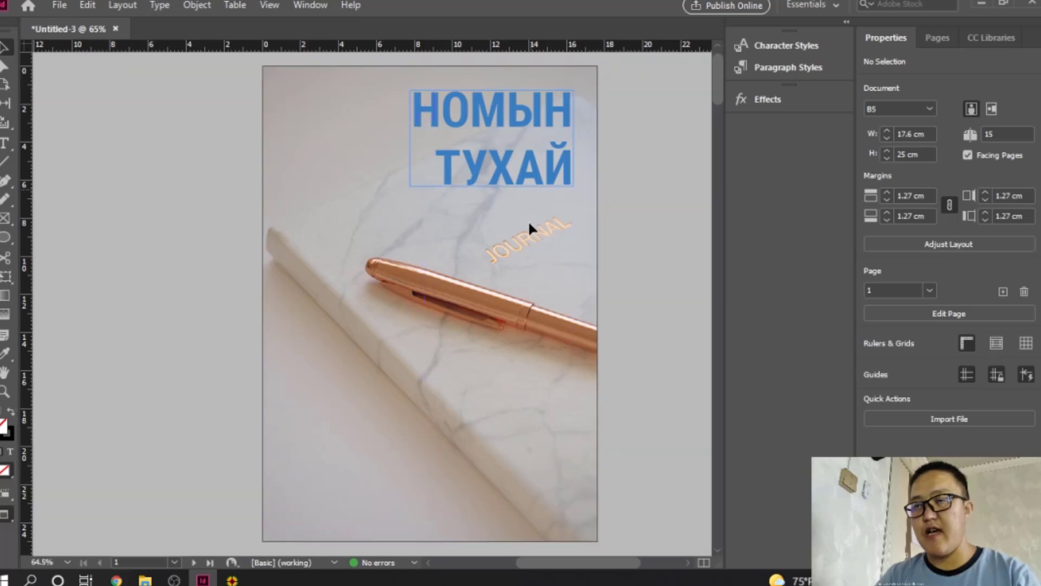
left_click_drag(7, 513, 59, 432)
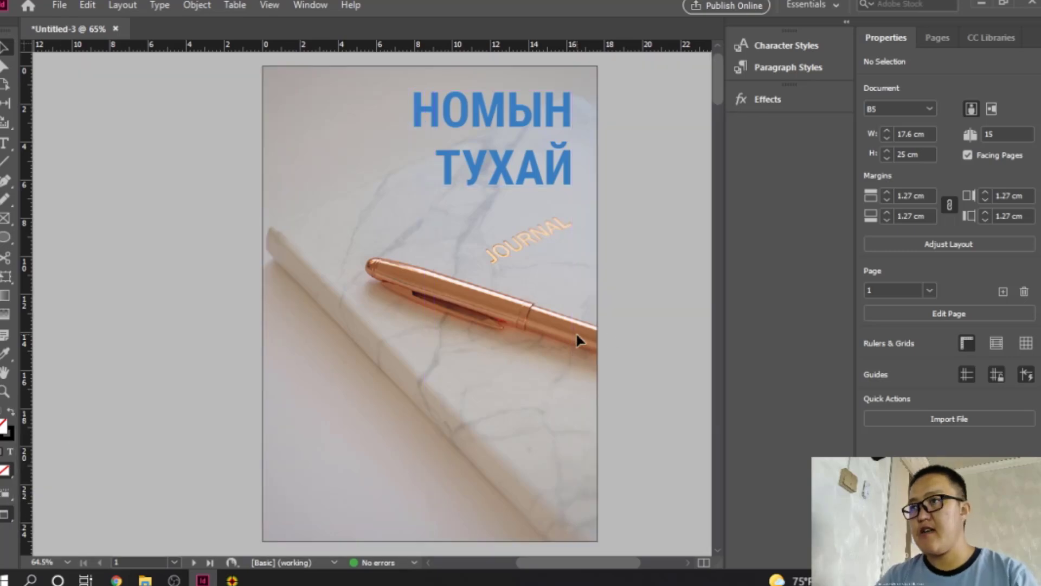
left_click(939, 38)
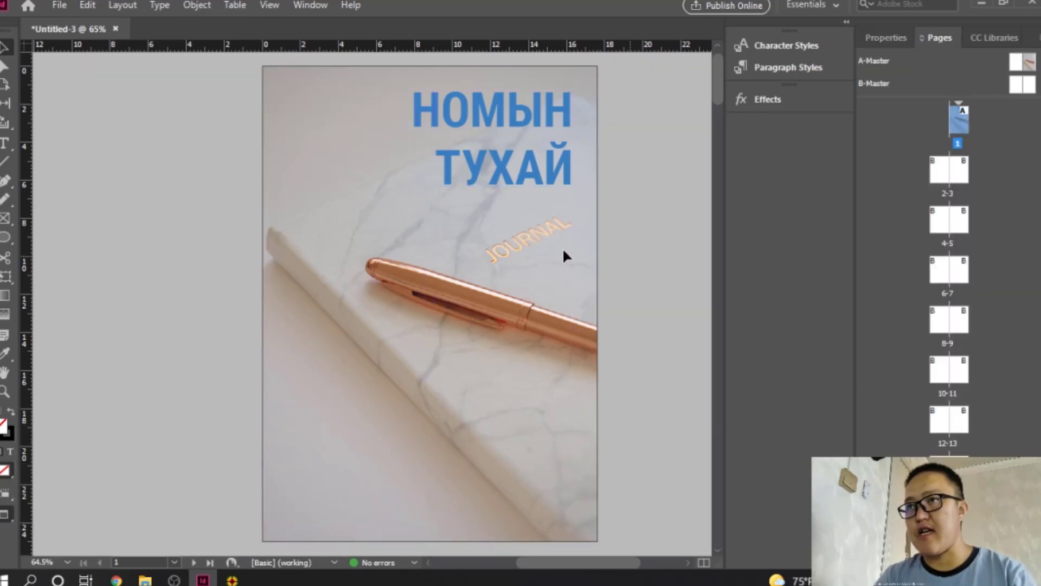
left_click(955, 168)
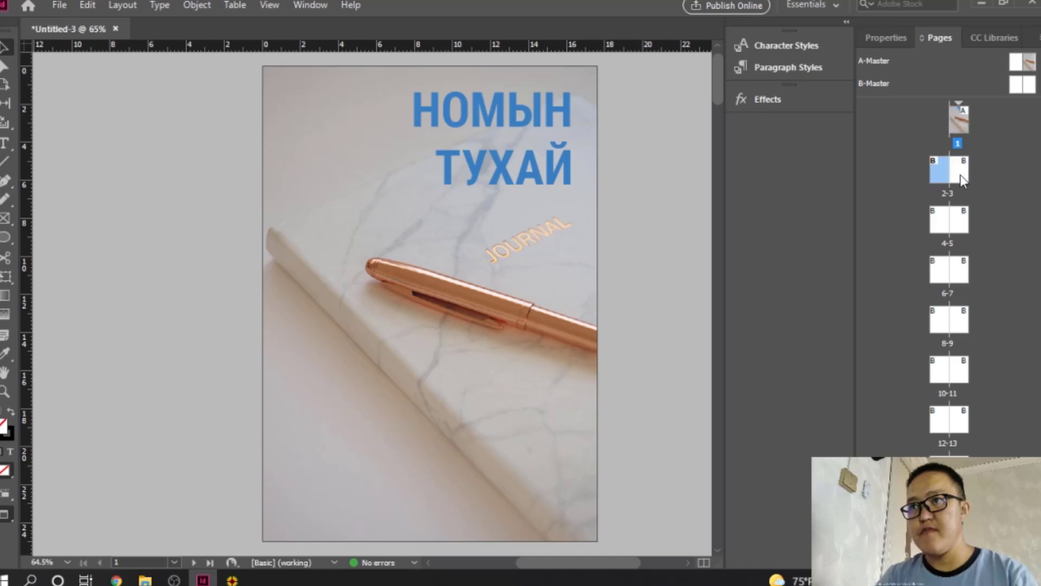
double_click(946, 172)
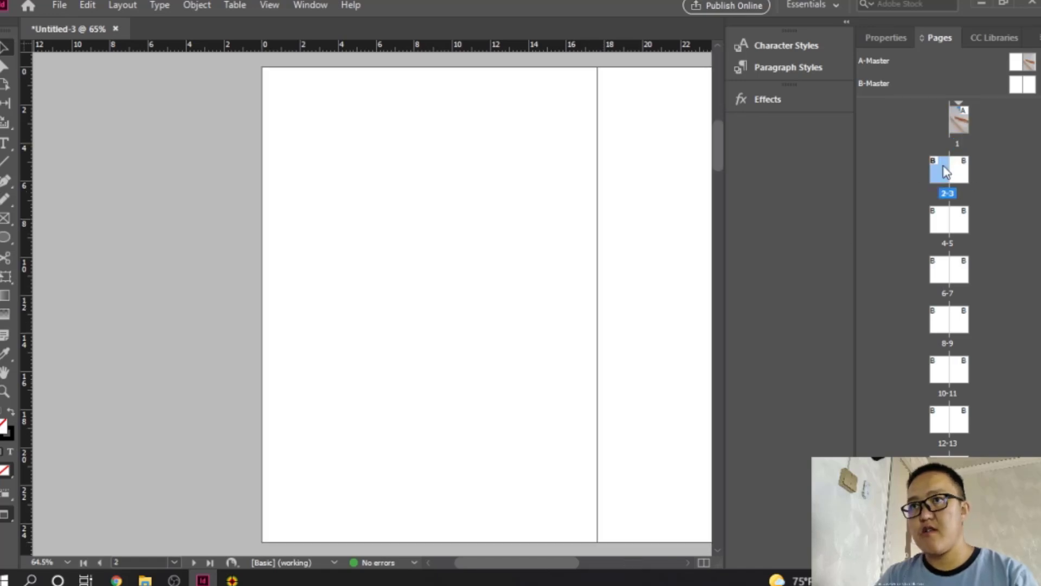
double_click(961, 120)
left_click_drag(544, 564, 569, 562)
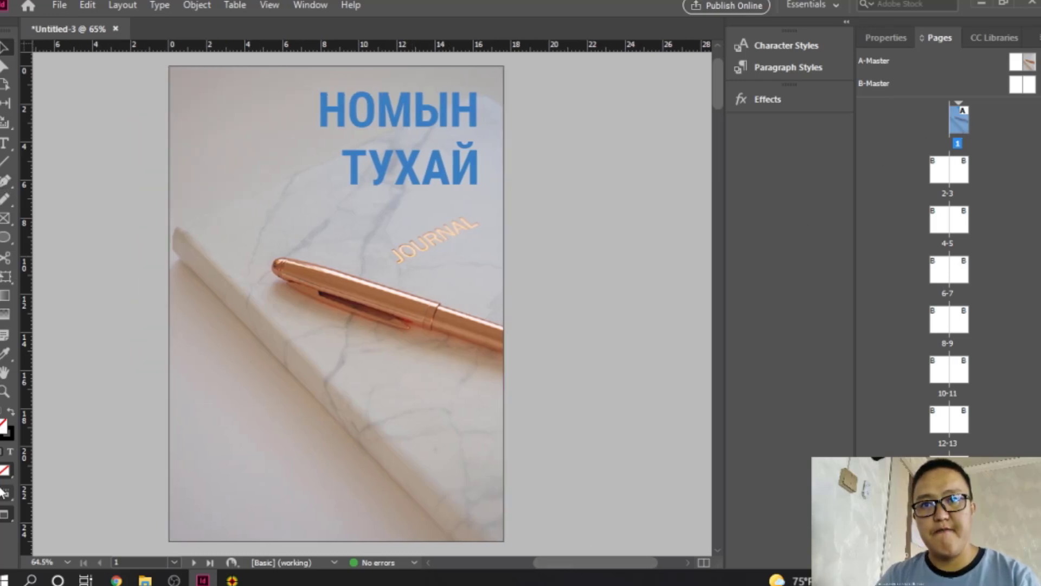
left_click_drag(6, 520, 21, 407)
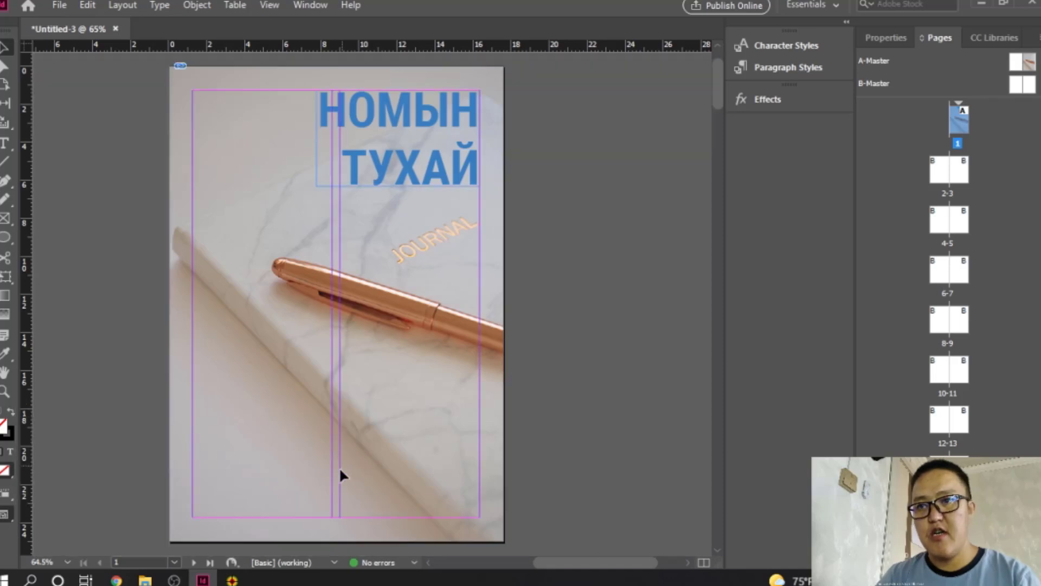
Add a text frame about 4.2 × 1.33 cm centred on the cover's lower margin, containing "2021 он"
key("t")
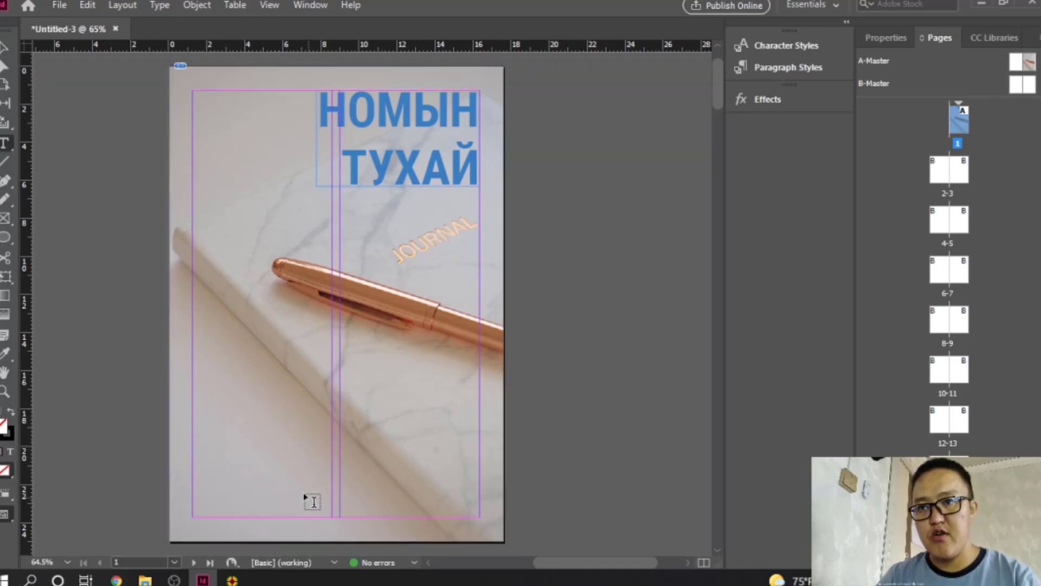
mouse_move(298, 493)
left_mouse_down()
mouse_move(389, 512)
mouse_move(377, 519)
left_mouse_up()
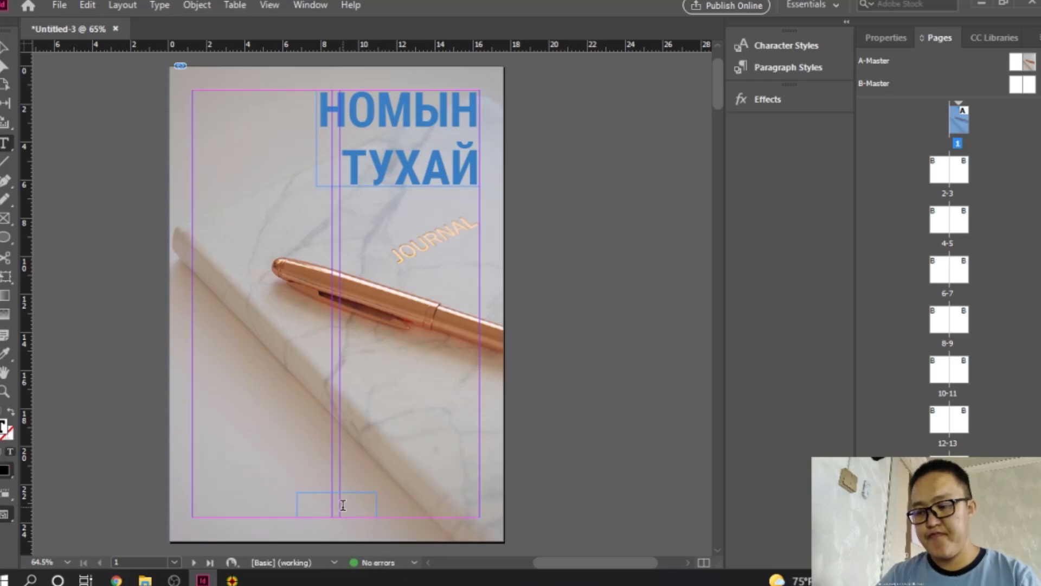
type("2")
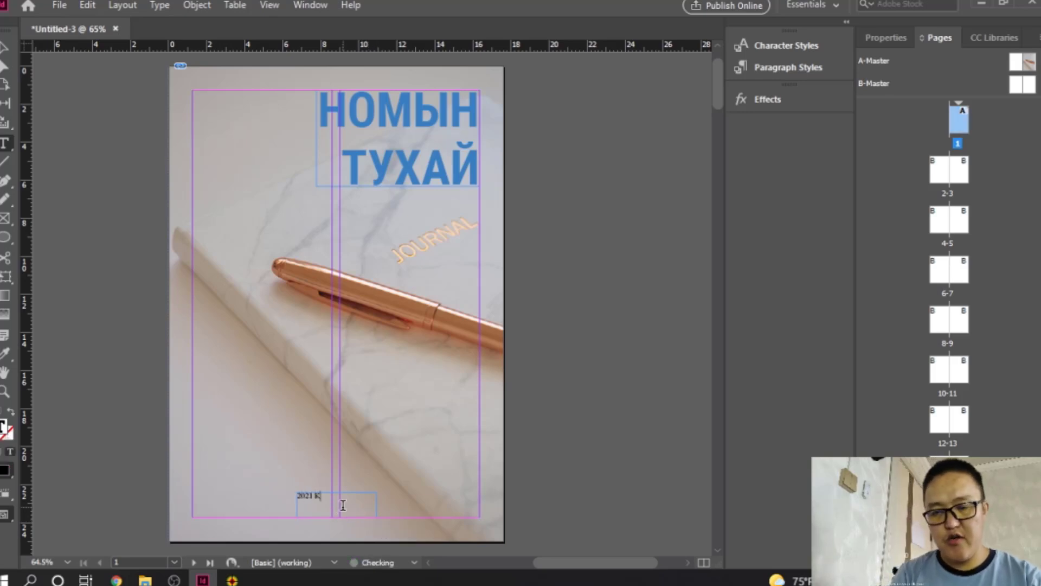
type("021")
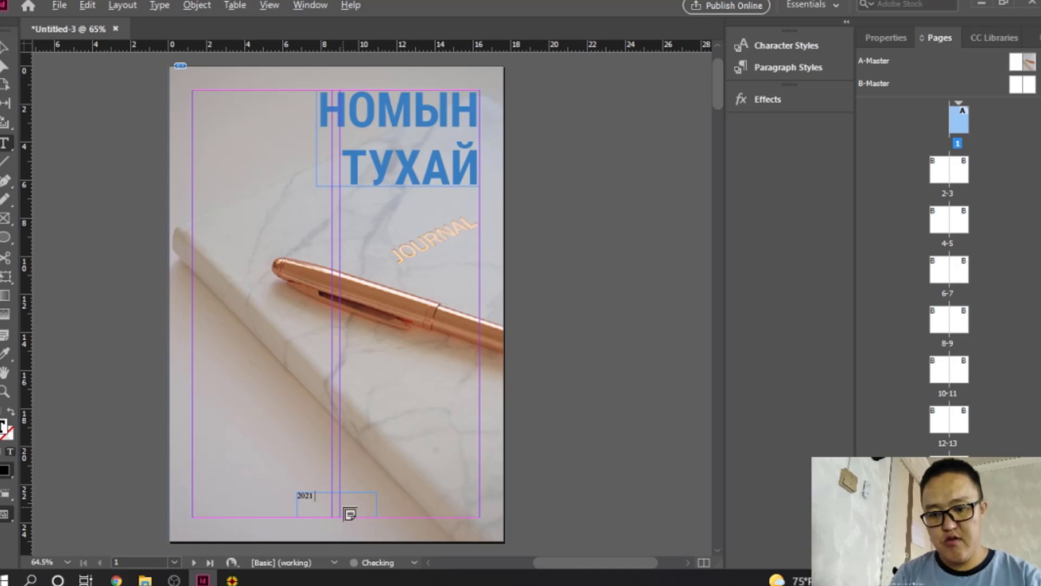
type(" он")
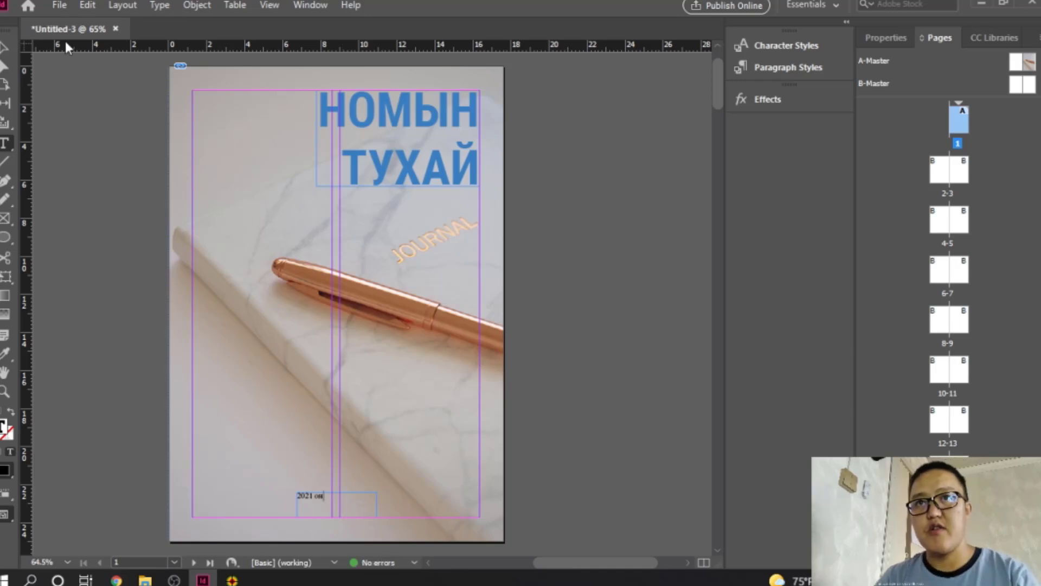
left_click(5, 49)
Set the "2021 он" text to Roboto Condensed Regular and centre it in its frame
left_click(887, 38)
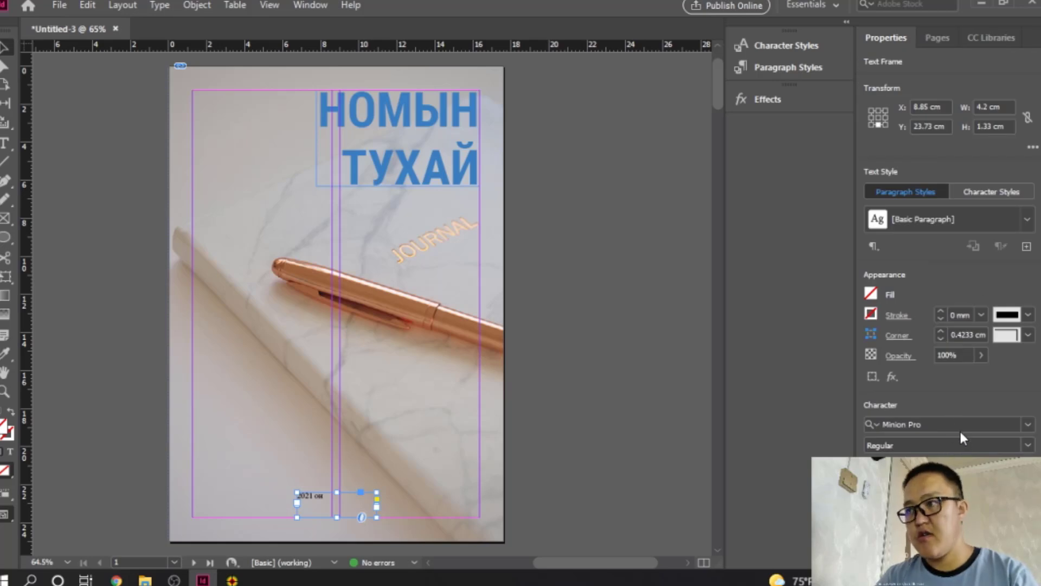
left_click(959, 429)
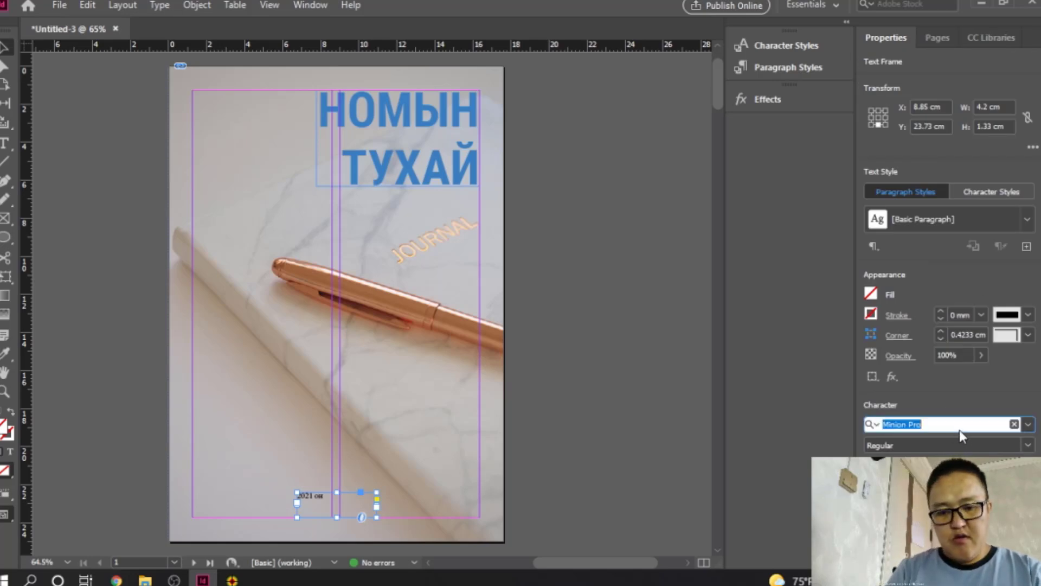
type("robo")
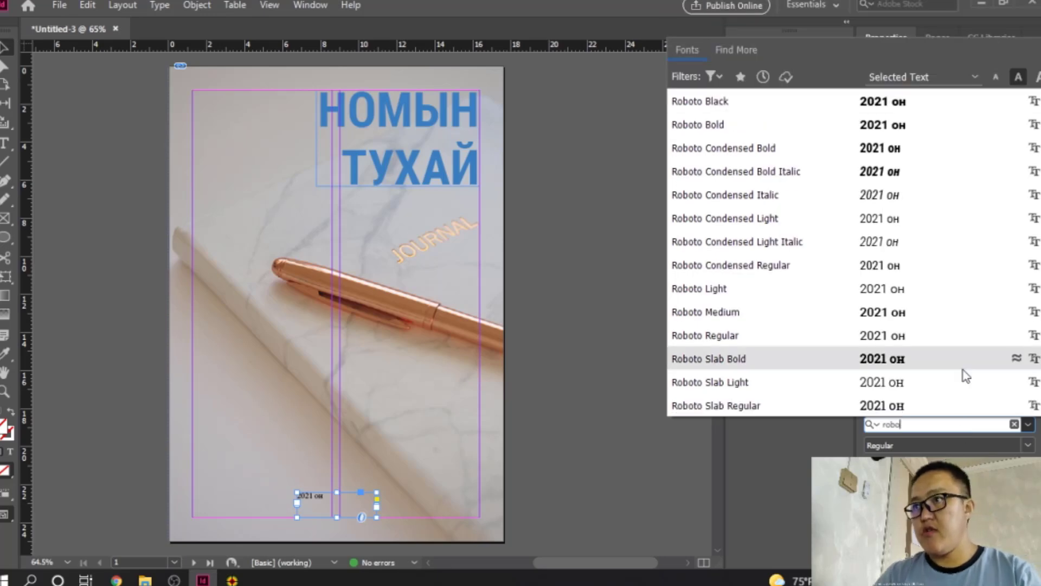
left_click(878, 267)
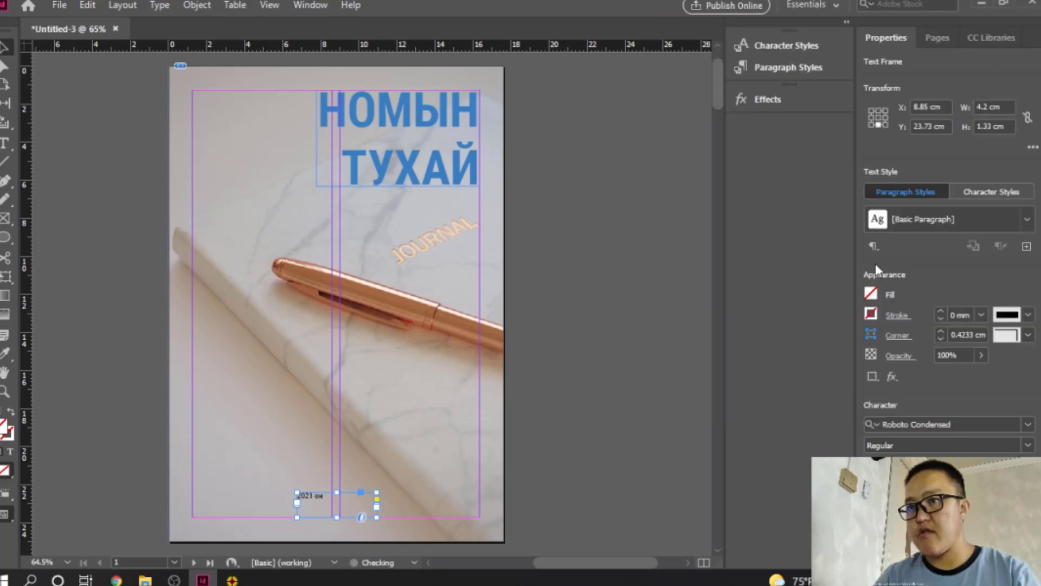
scroll(908, 401, "down", 5)
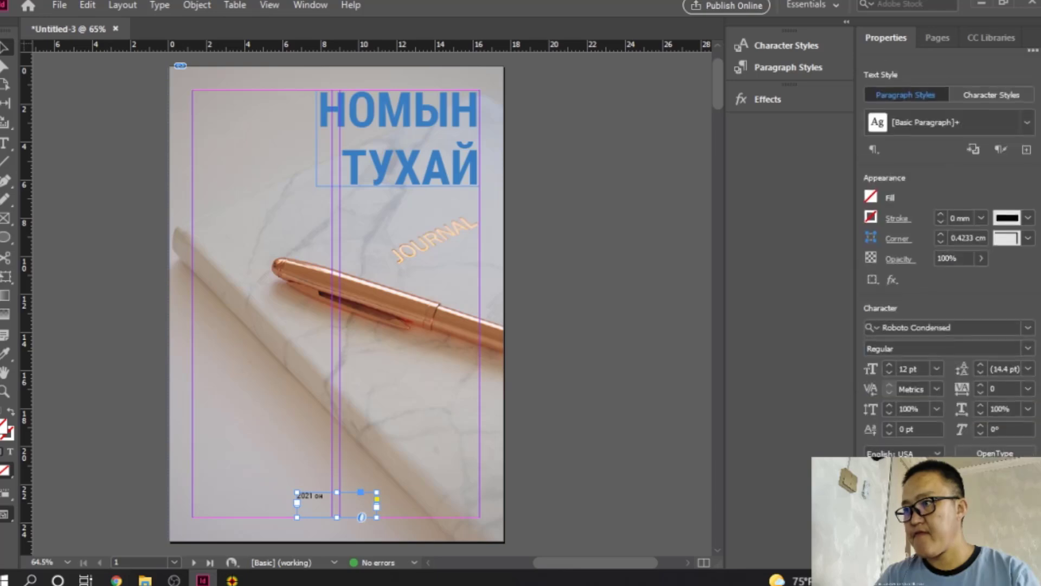
left_click(891, 382)
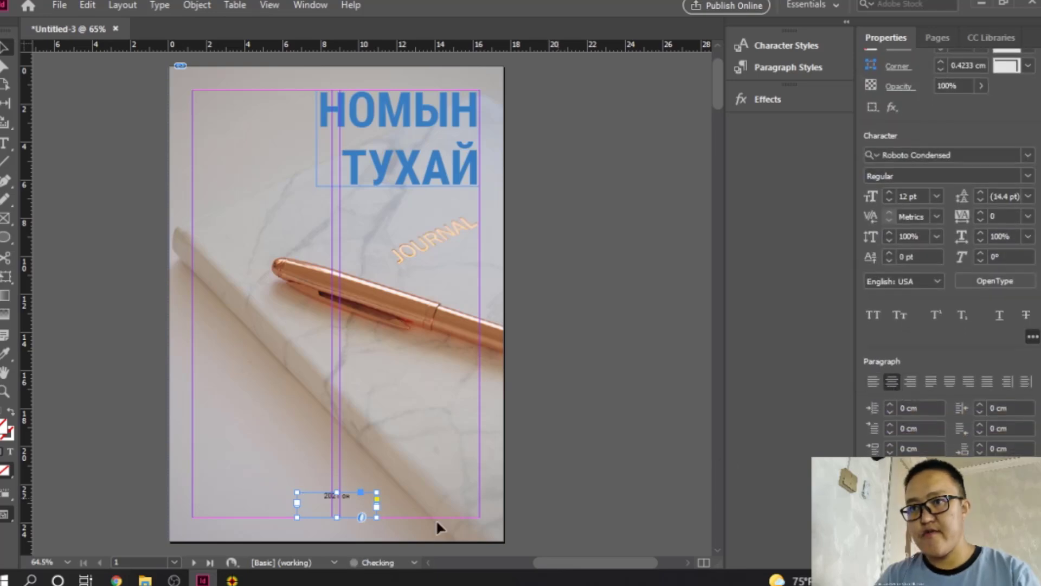
Lower the top edge of the "2021 он" frame to a height of about 0.98 cm and set its text to 30 pt
left_click_drag(336, 490, 336, 498)
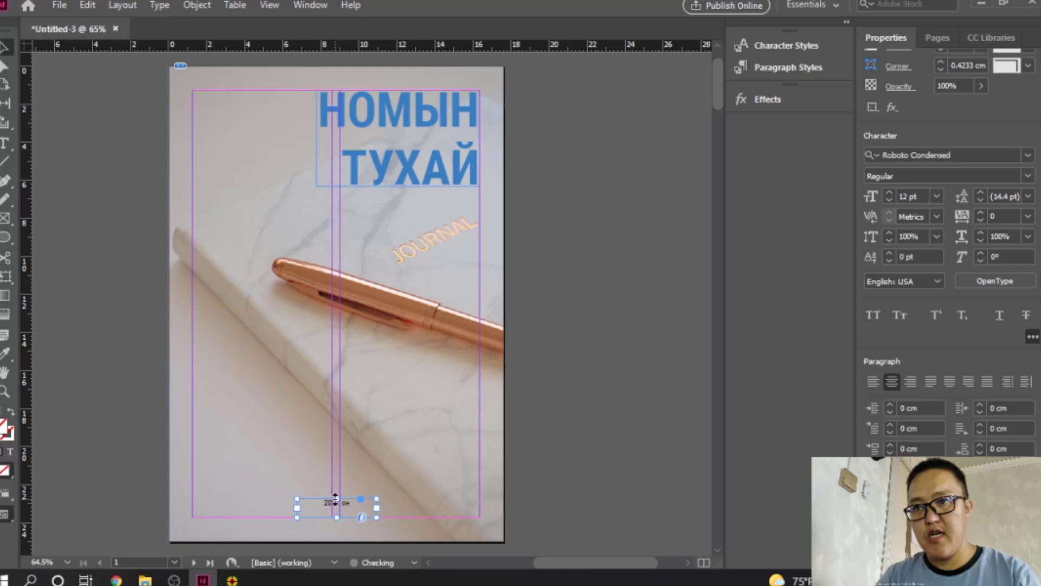
left_click(937, 196)
left_click(931, 345)
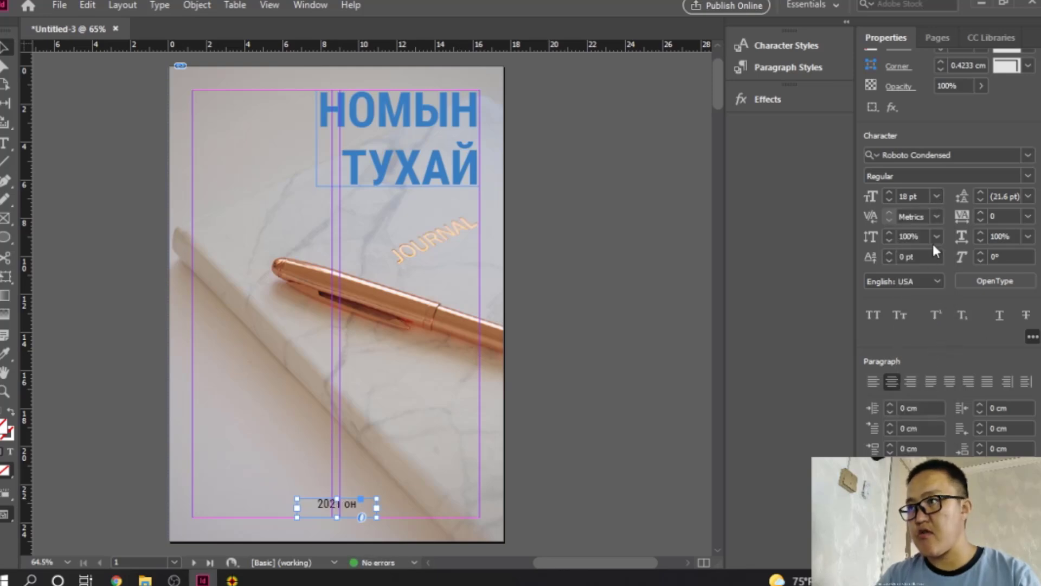
left_click(937, 196)
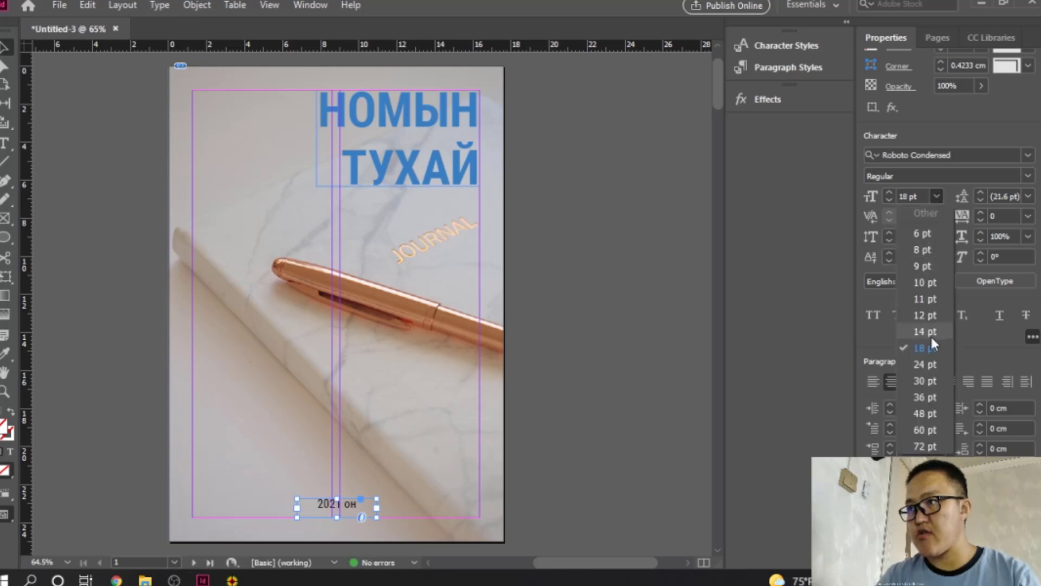
left_click(926, 377)
left_click(123, 202)
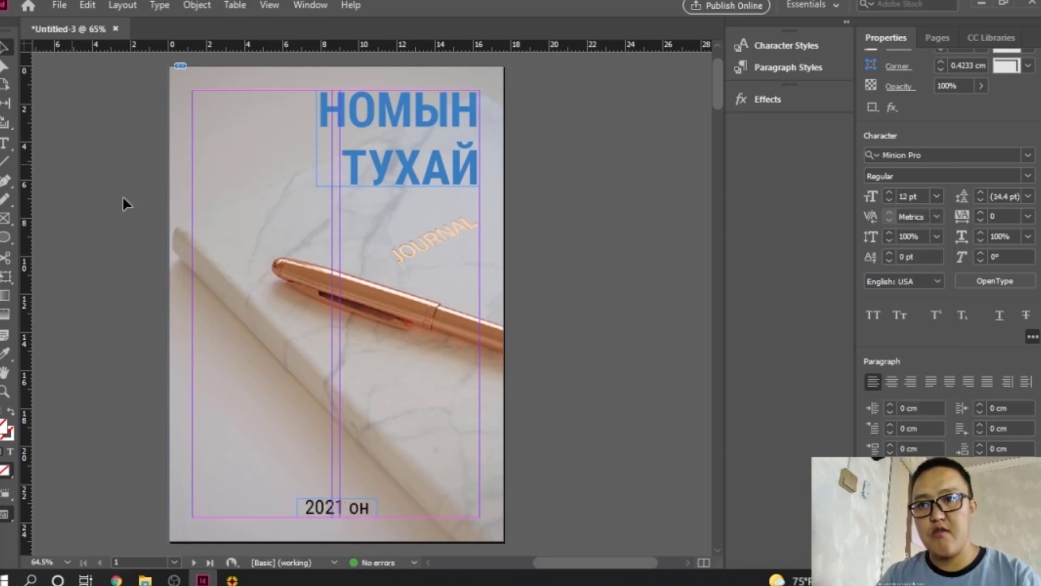
Try filling the "2021 он" frame with the title's blue, and undo the fill
left_click(361, 508)
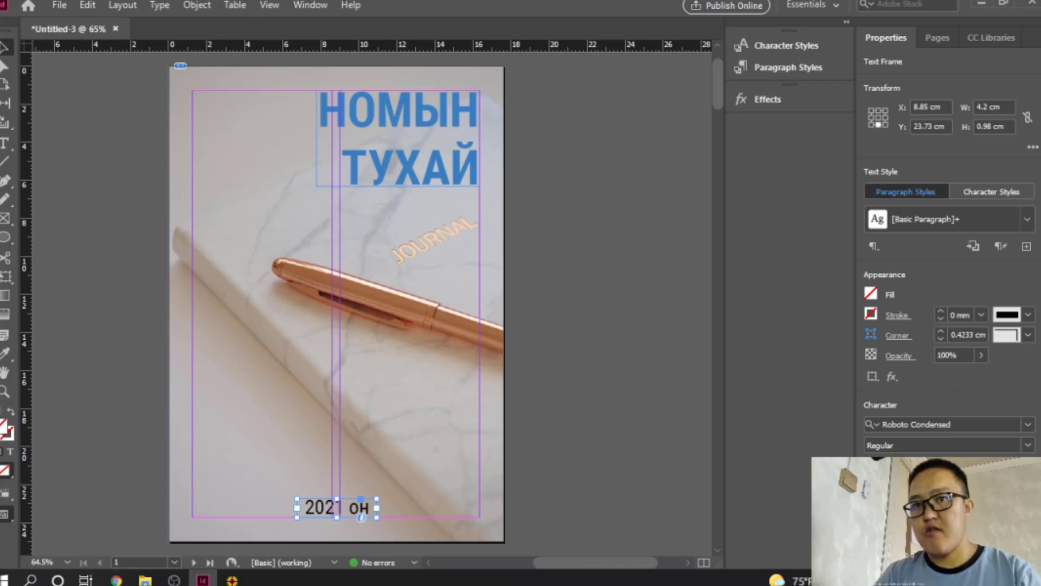
double_click(4, 427)
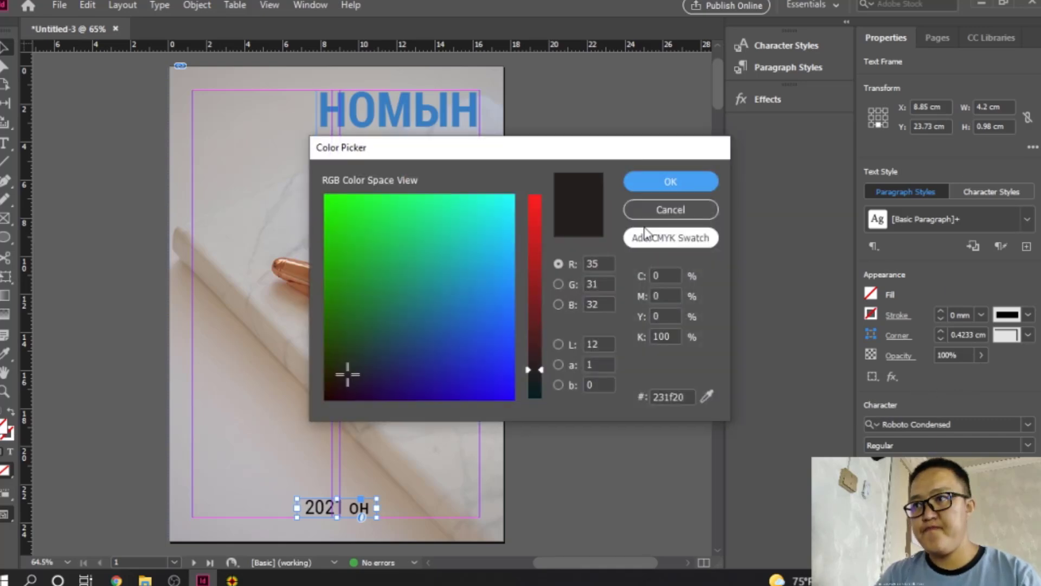
left_click_drag(588, 158, 617, 168)
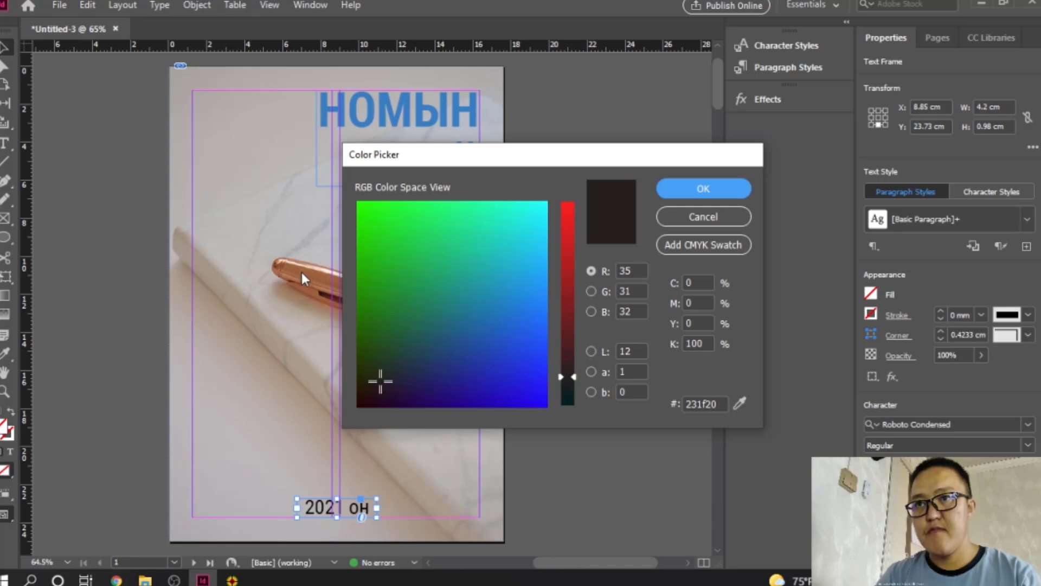
left_click(740, 403)
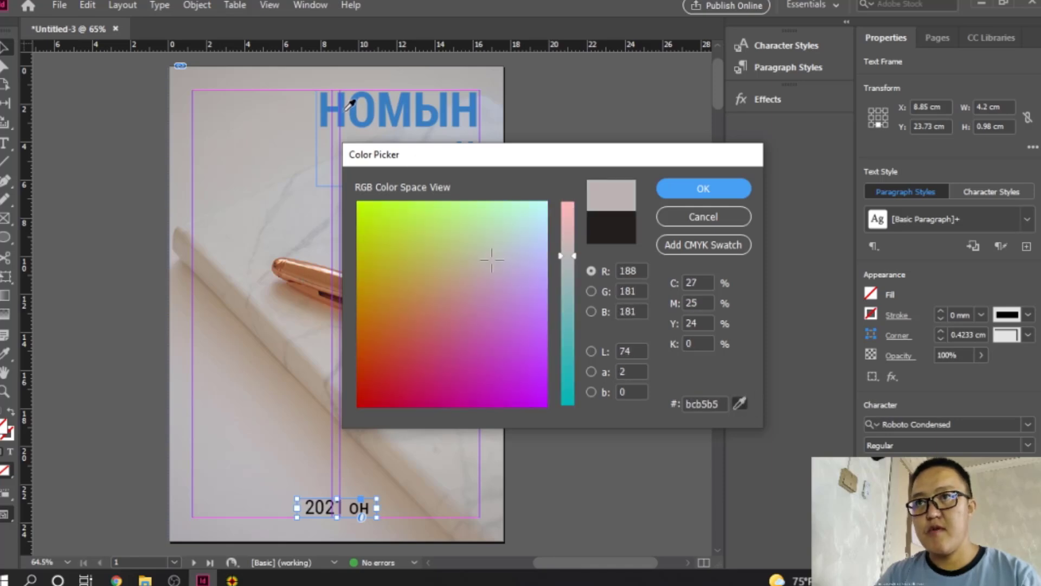
left_click(716, 190)
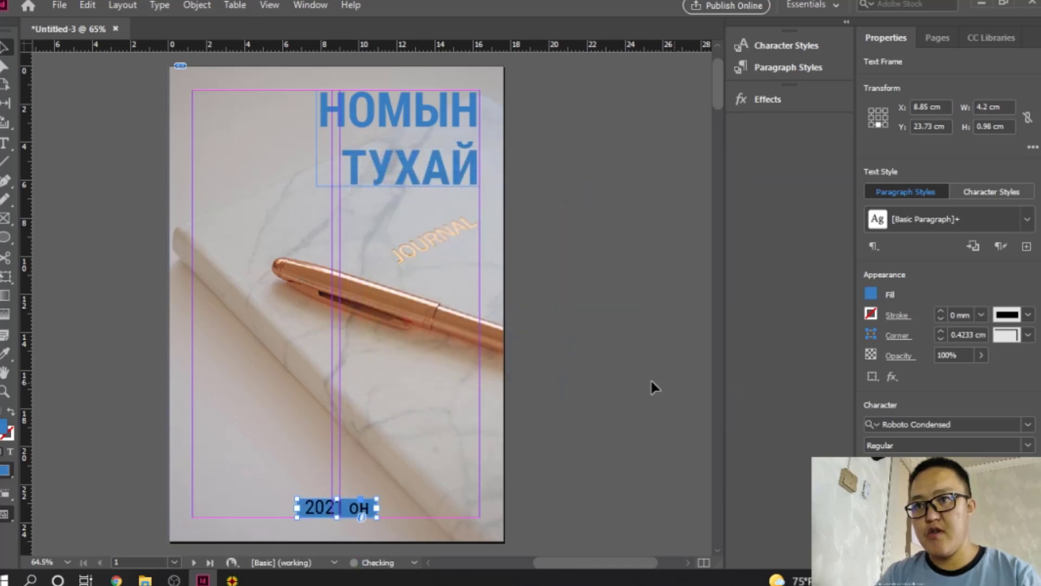
key("Escape")
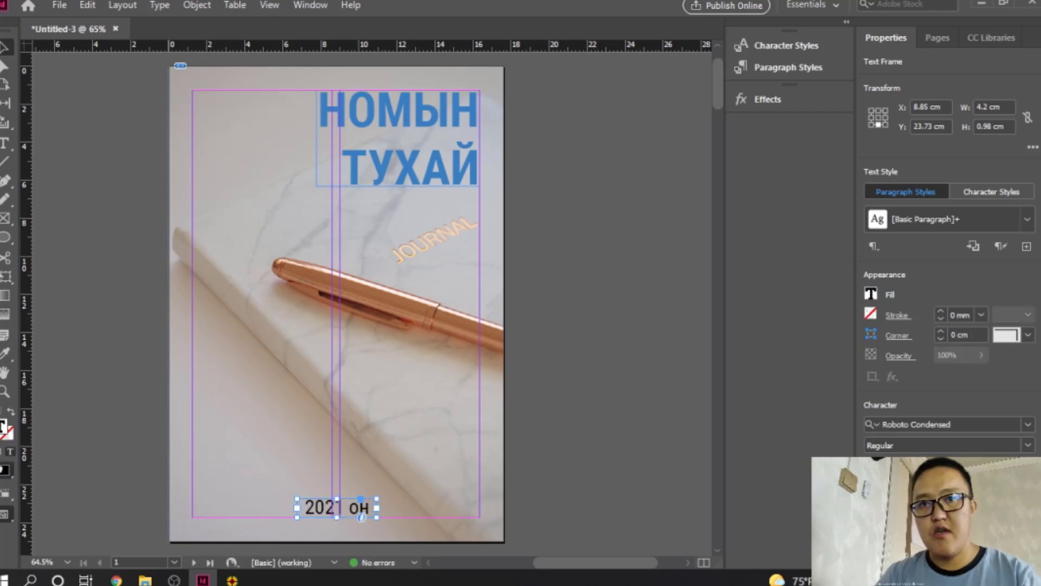
Colour the "2021 он" text blue 387ec1, sampled from the cover title
double_click(3, 427)
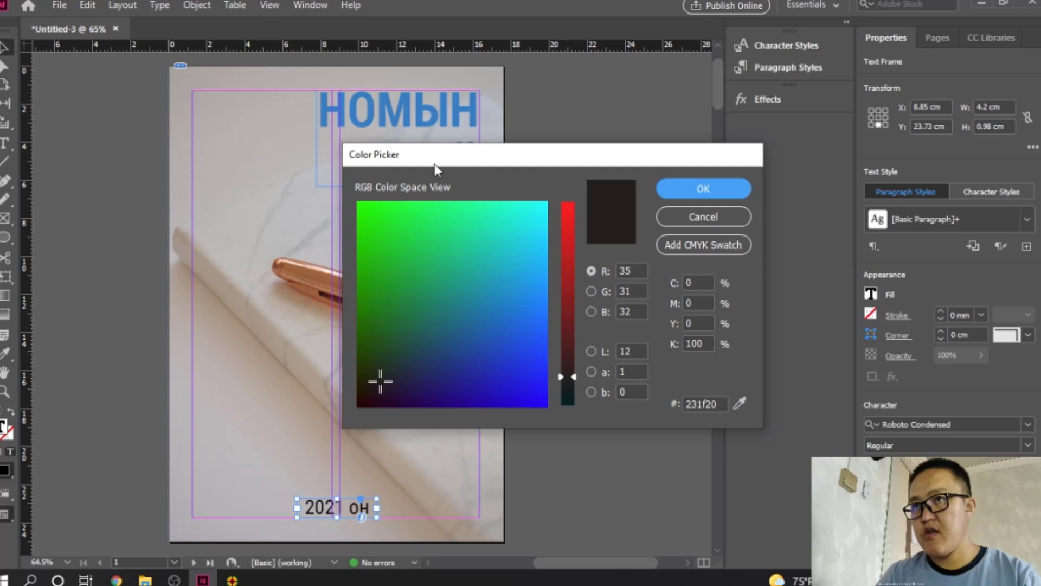
left_click(740, 403)
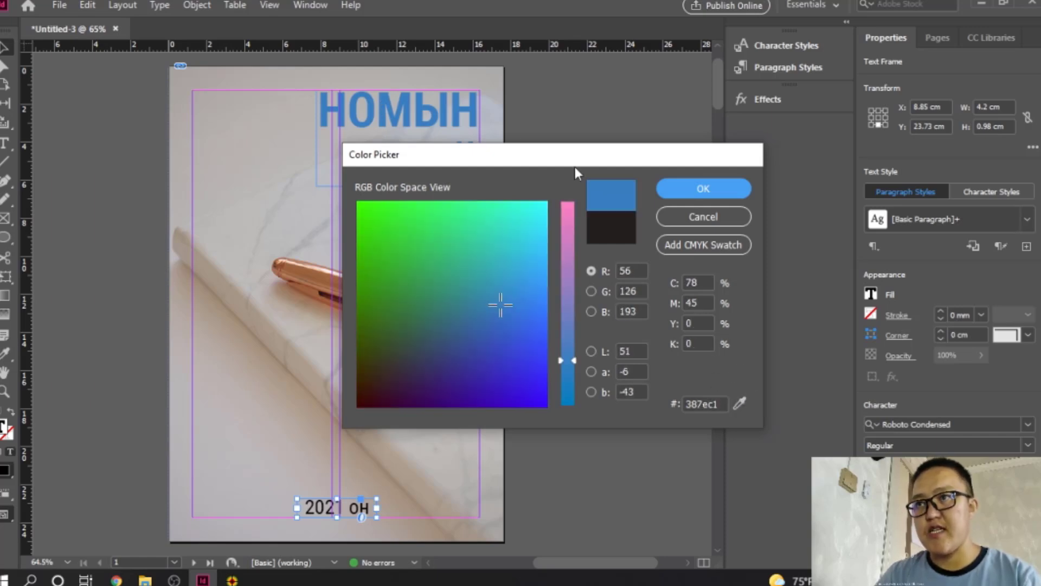
left_click(712, 194)
left_click(584, 479)
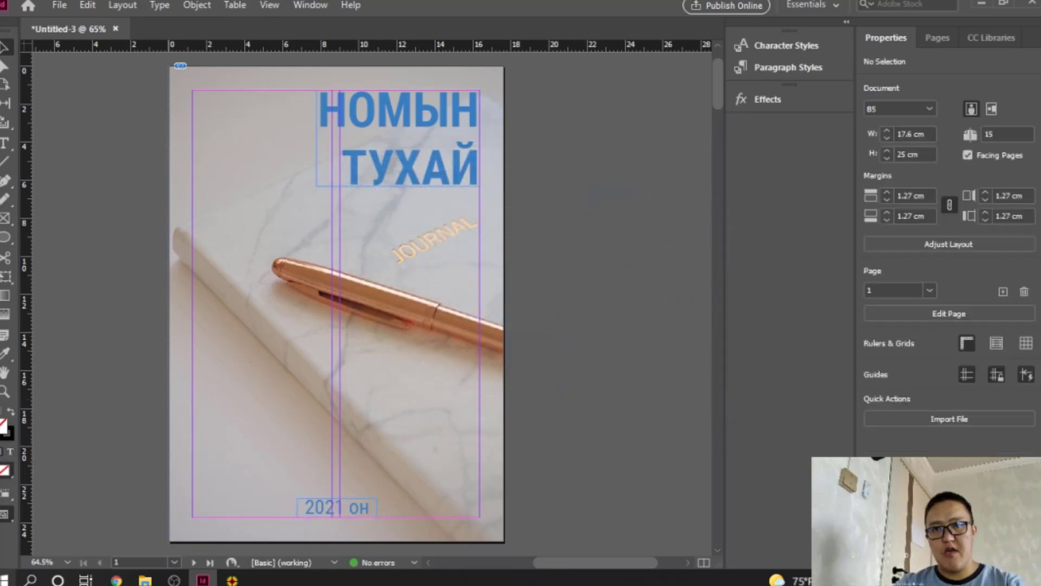
Preview the cover without guides and frame edges, and return to the normal view
left_click_drag(4, 518, 54, 428)
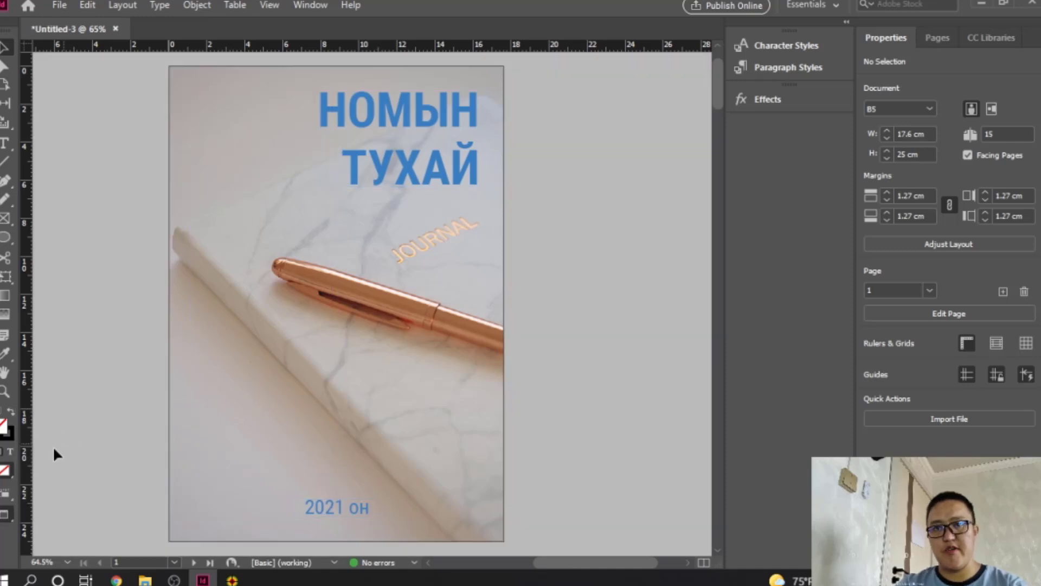
left_click_drag(5, 516, 48, 406)
Open the B-Master spread and draw a text frame in the strip above the left page's top margin
left_click(938, 37)
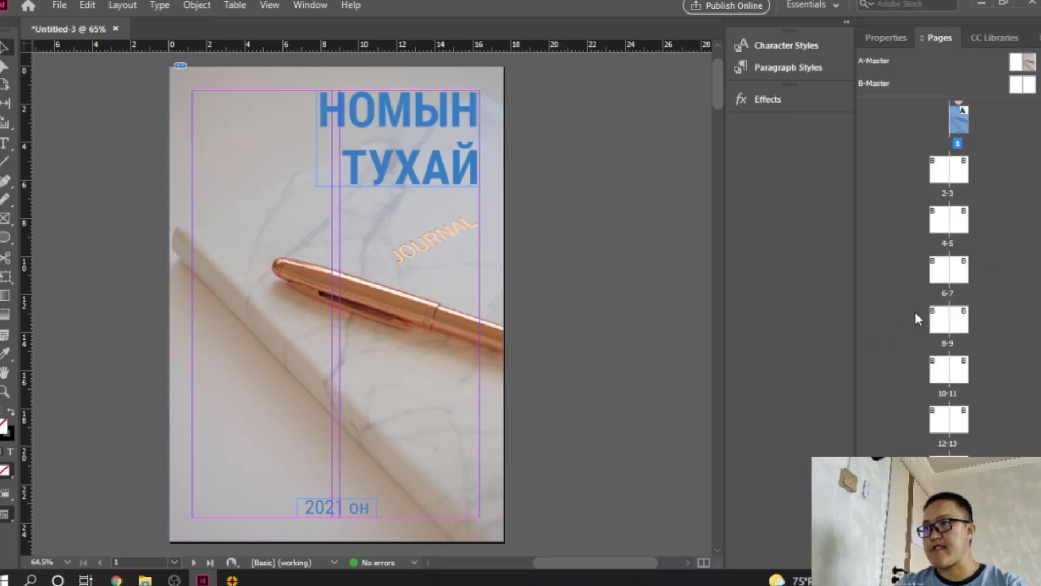
double_click(1020, 86)
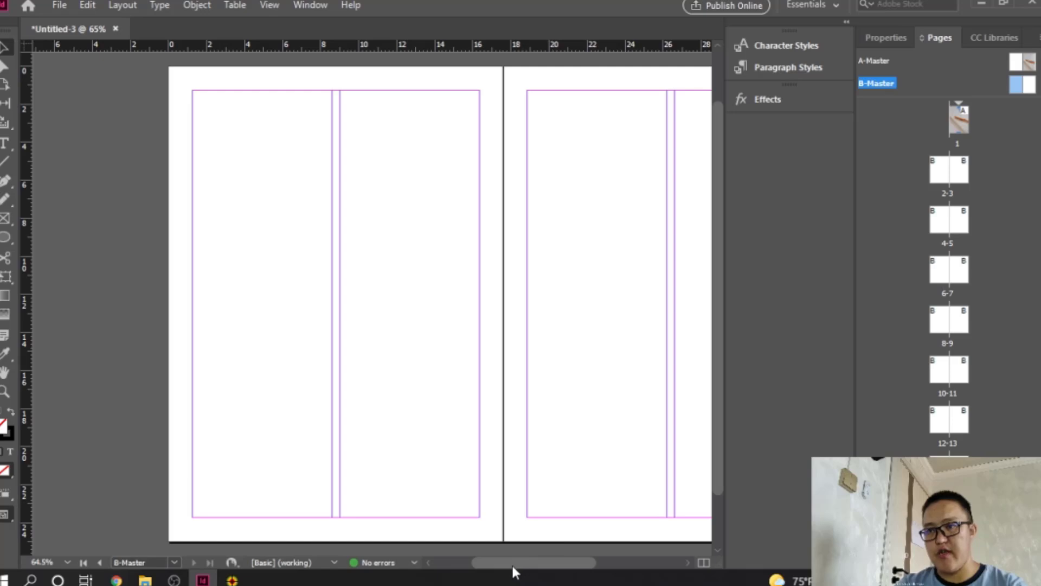
left_click_drag(512, 563, 525, 563)
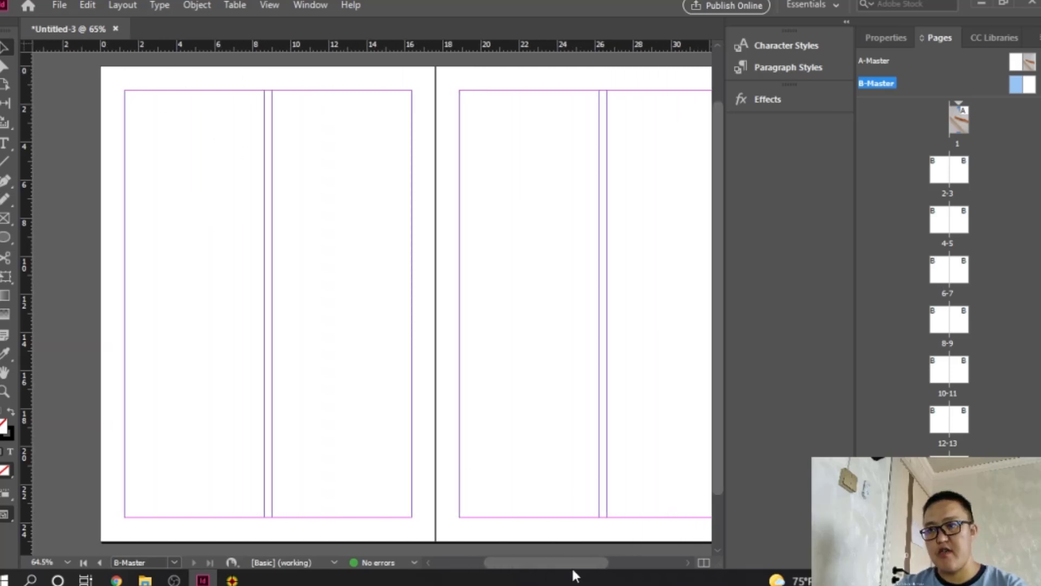
mouse_move(572, 565)
left_mouse_down()
mouse_move(590, 564)
mouse_move(554, 564)
mouse_move(568, 564)
left_mouse_up()
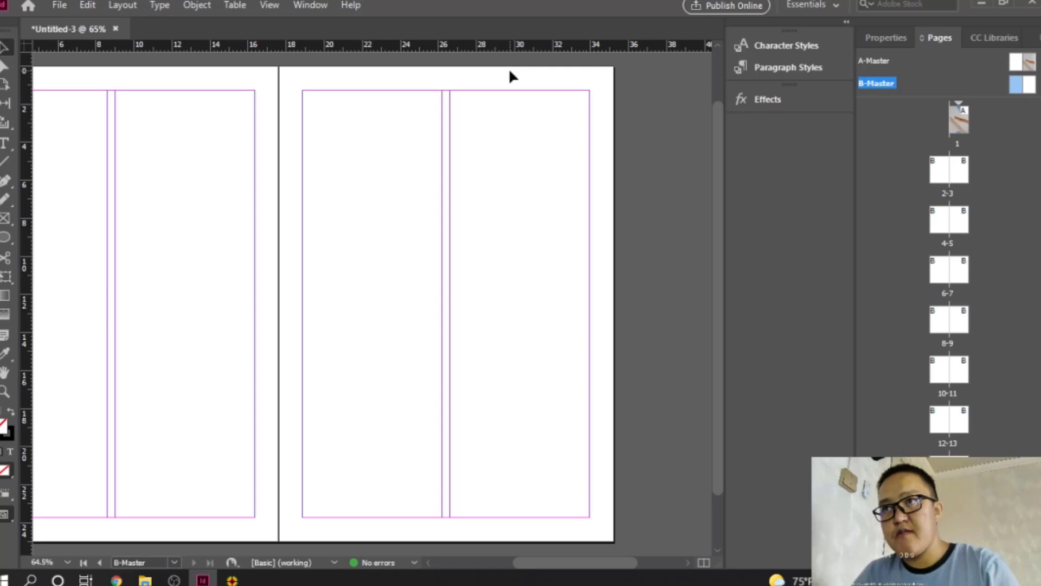
left_click_drag(590, 563, 548, 562)
left_click(5, 143)
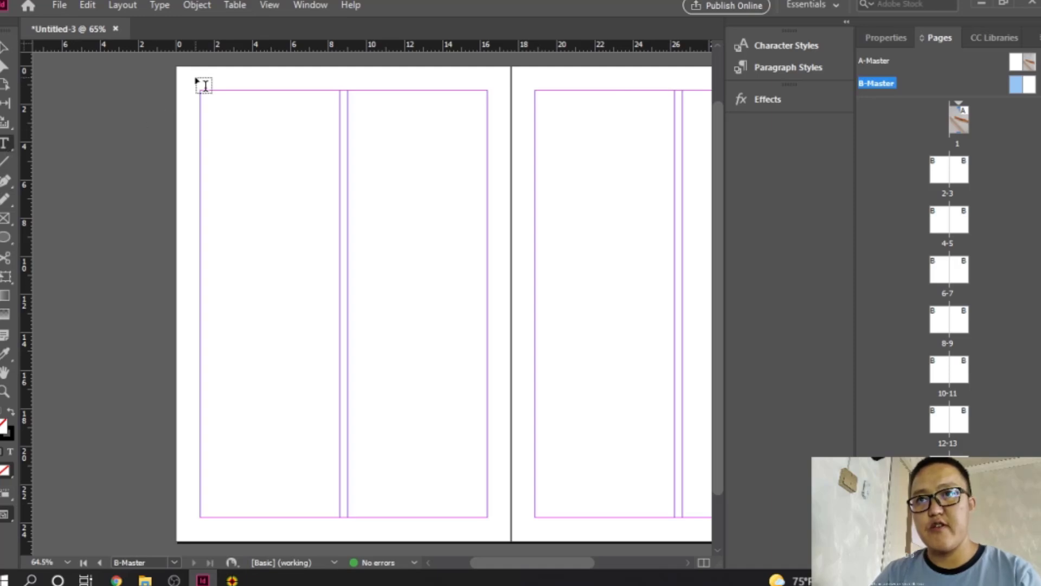
left_click_drag(177, 70, 487, 91)
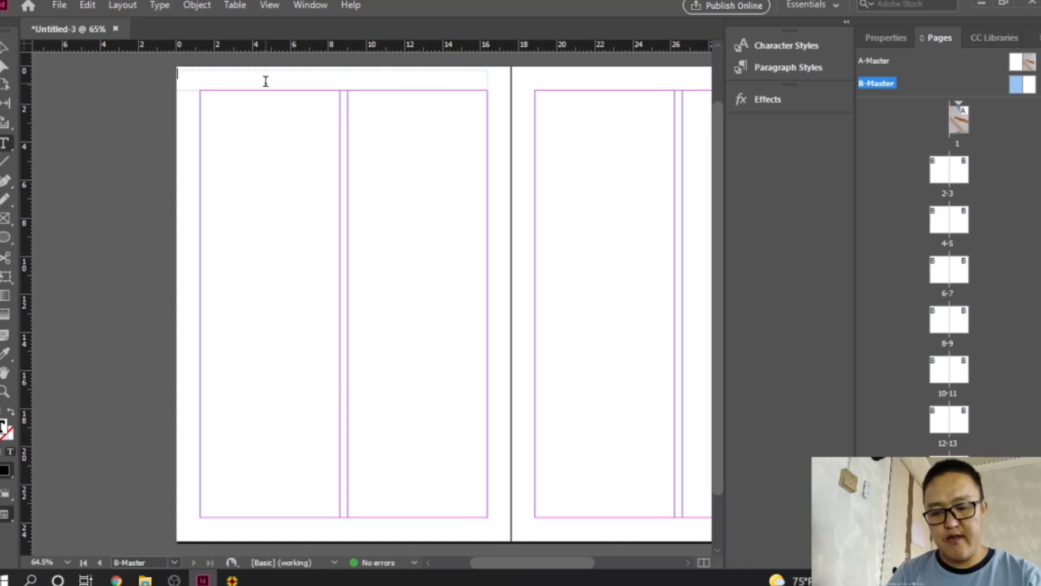
Enter the header text "Номын тухай" in the frame on the left master page
type("Houtu")
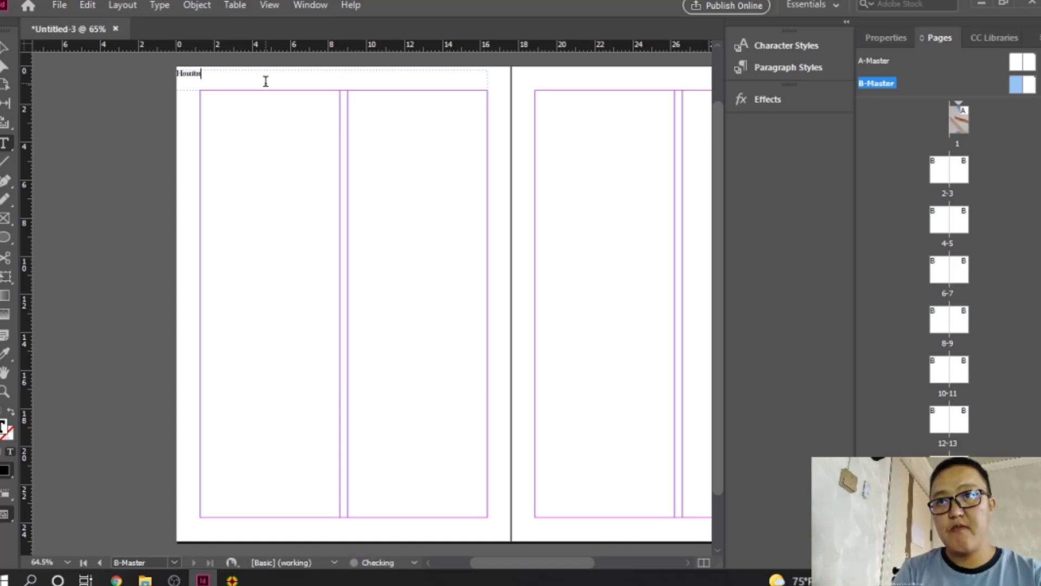
type("мин т")
key("BackSpace")
key("BackSpace")
key("BackSpace")
key("BackSpace")
type("ын ")
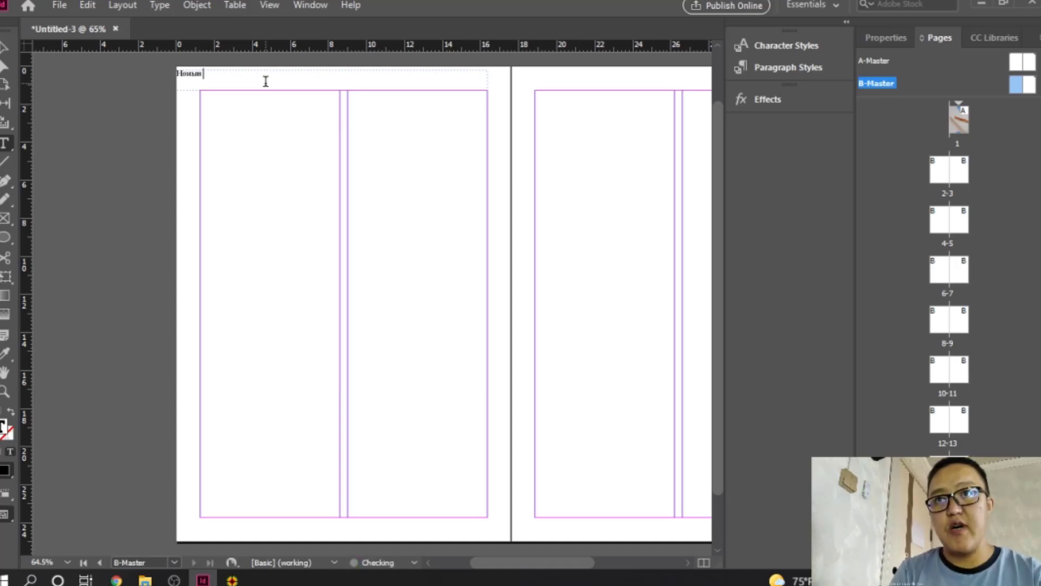
type("тухай")
Align the header frame's left edge with the page margin and lower its top edge, making it 15.08 cm wide and 0.67 cm high
left_click_drag(238, 77, 175, 74)
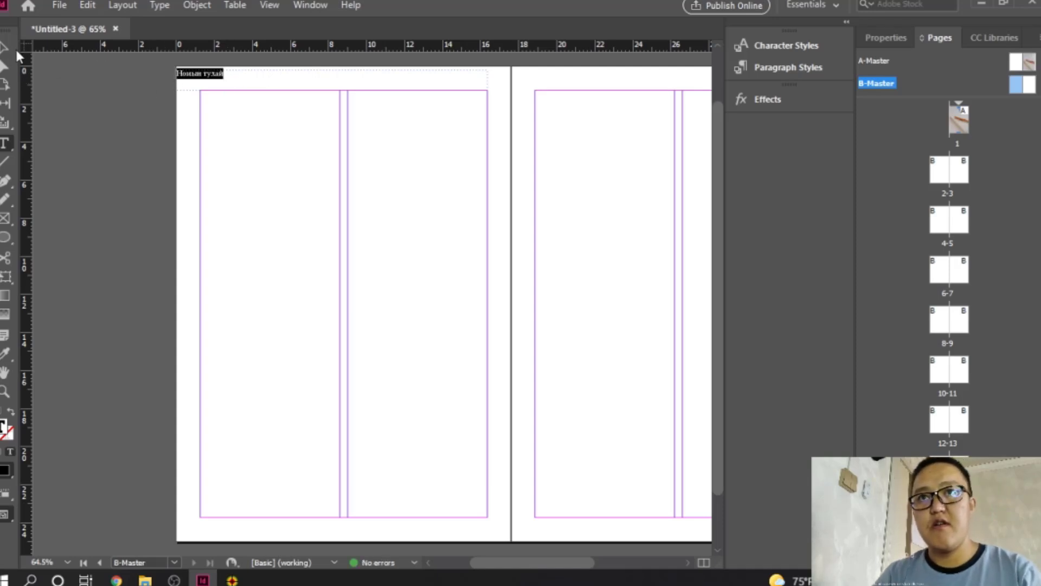
key("Escape")
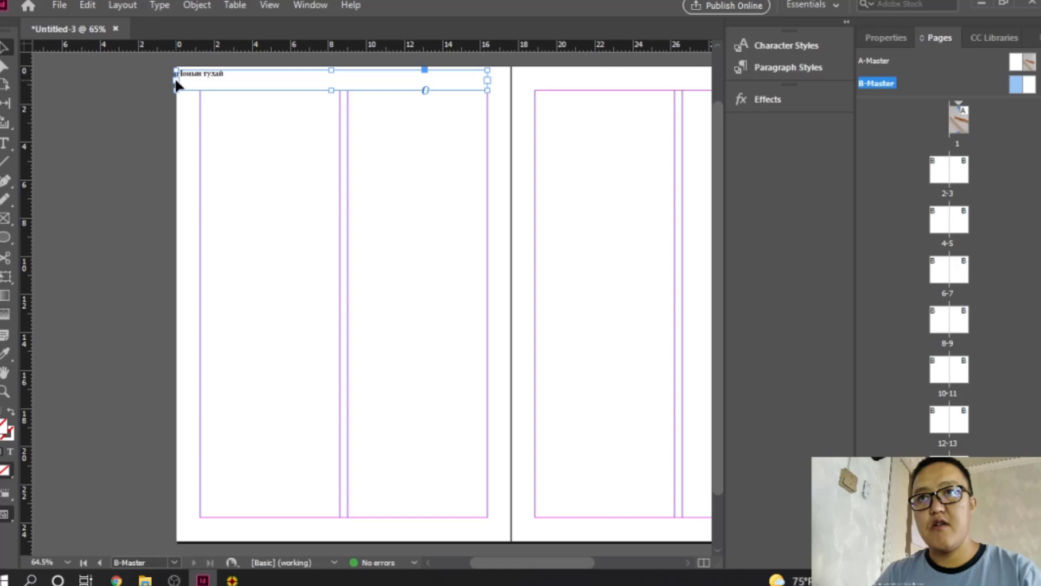
left_click_drag(176, 86, 200, 85)
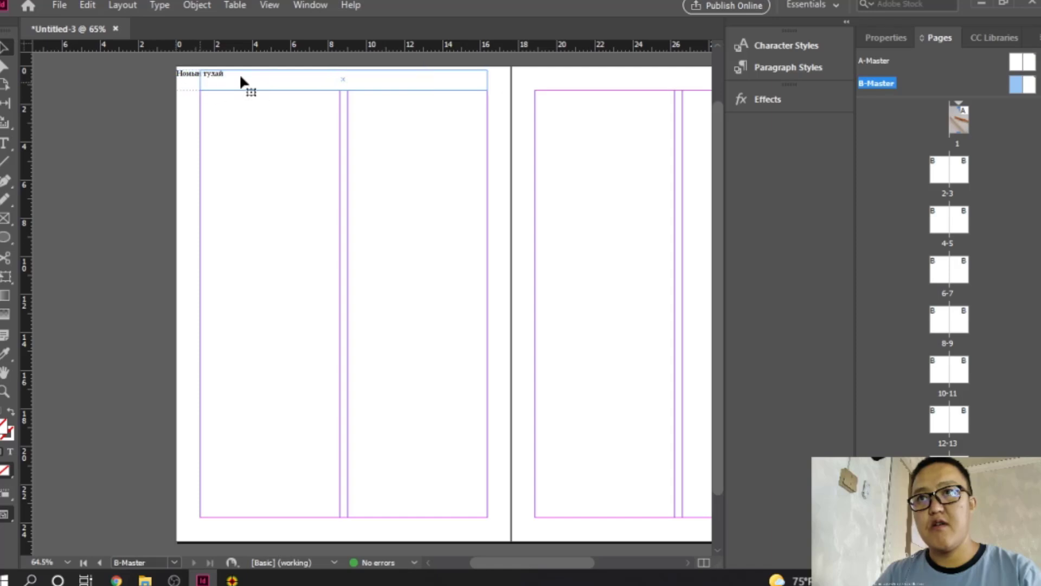
left_click_drag(342, 69, 342, 77)
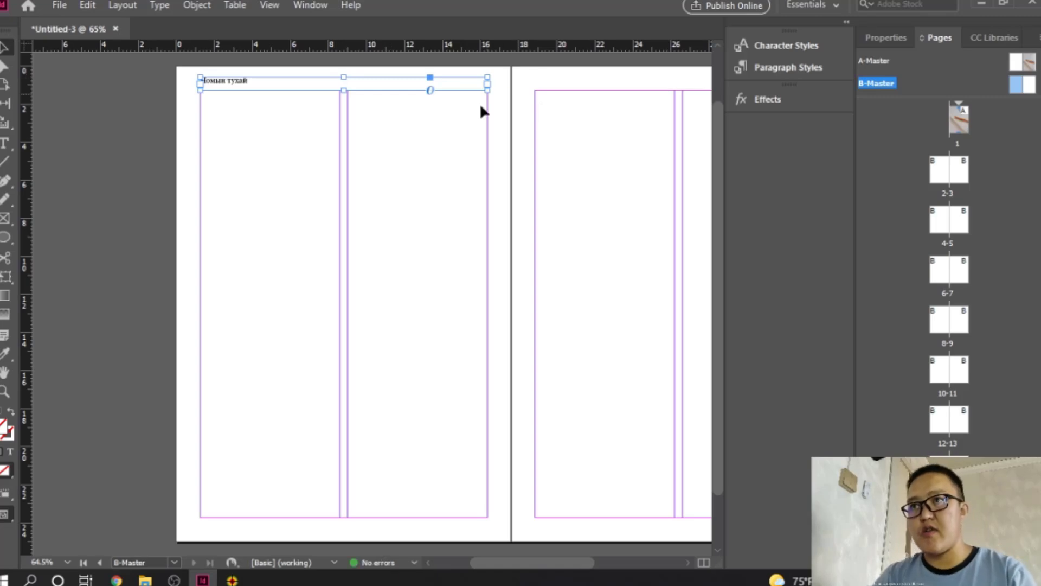
left_click(890, 38)
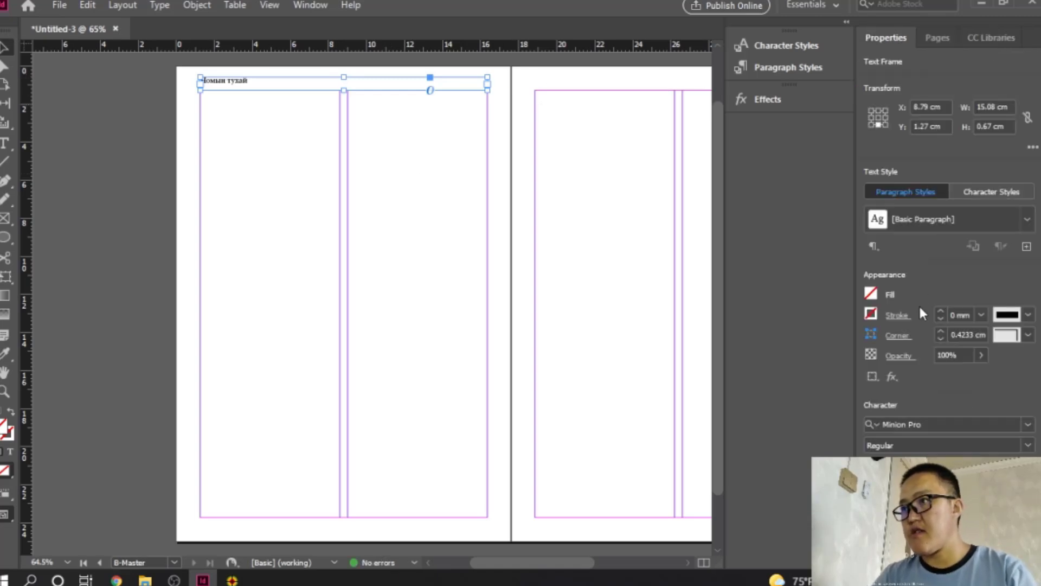
left_click(933, 425)
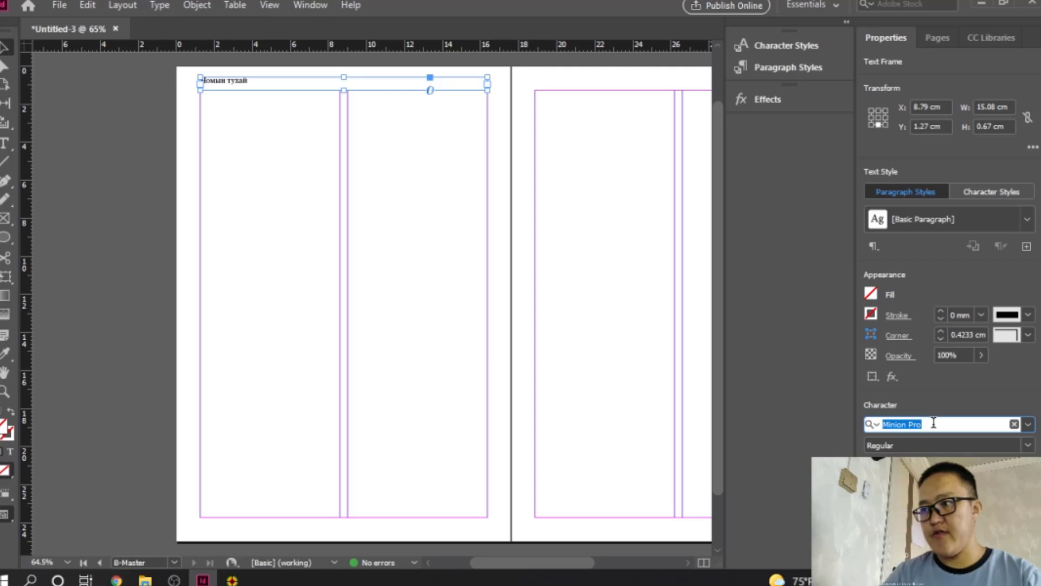
key("BackSpace")
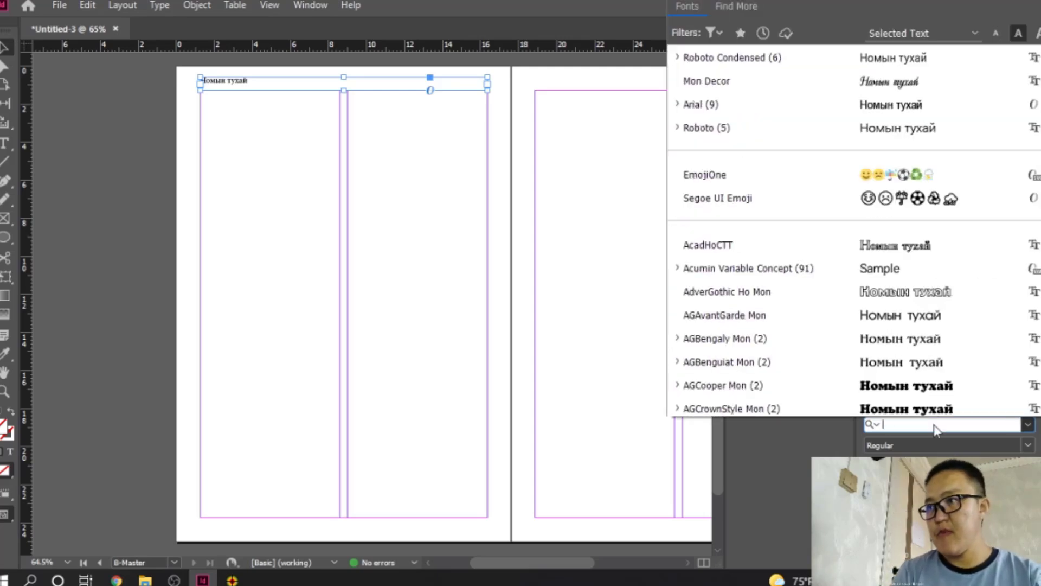
key("Escape")
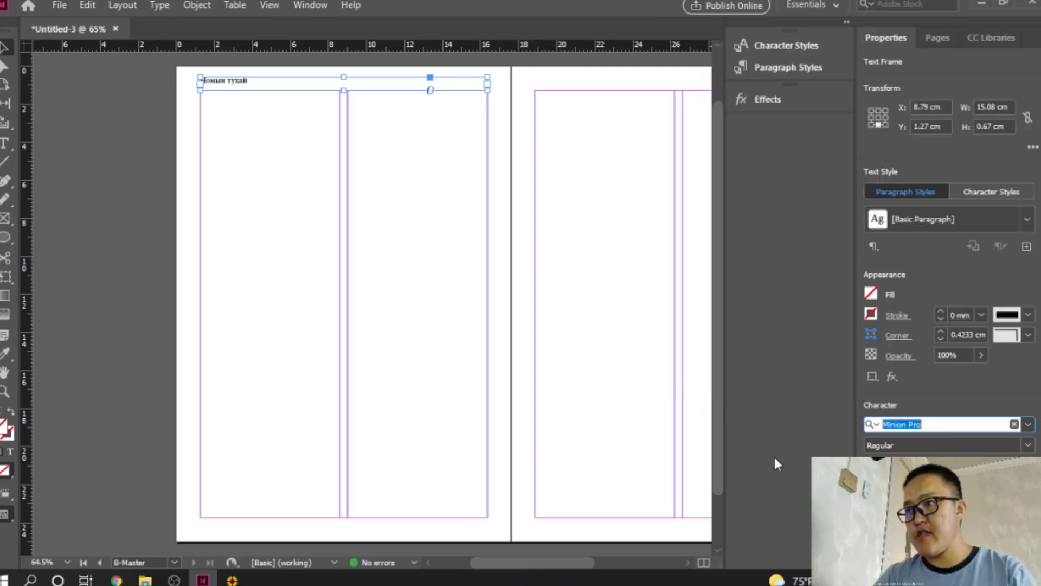
Create a character style named "Үндсэн текст загвар" with the header frame selected
left_click(782, 48)
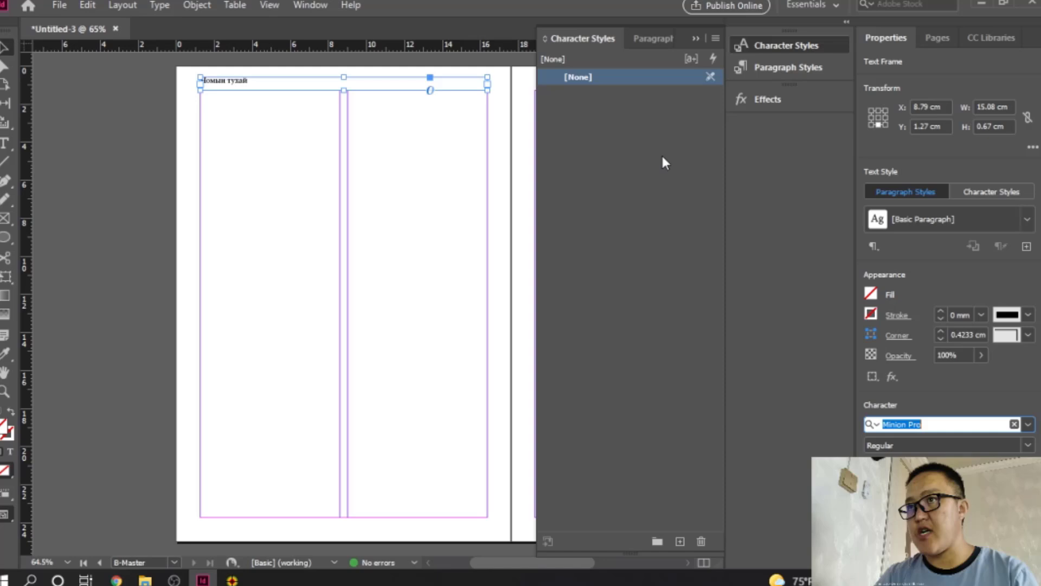
left_click(672, 543)
double_click(607, 95)
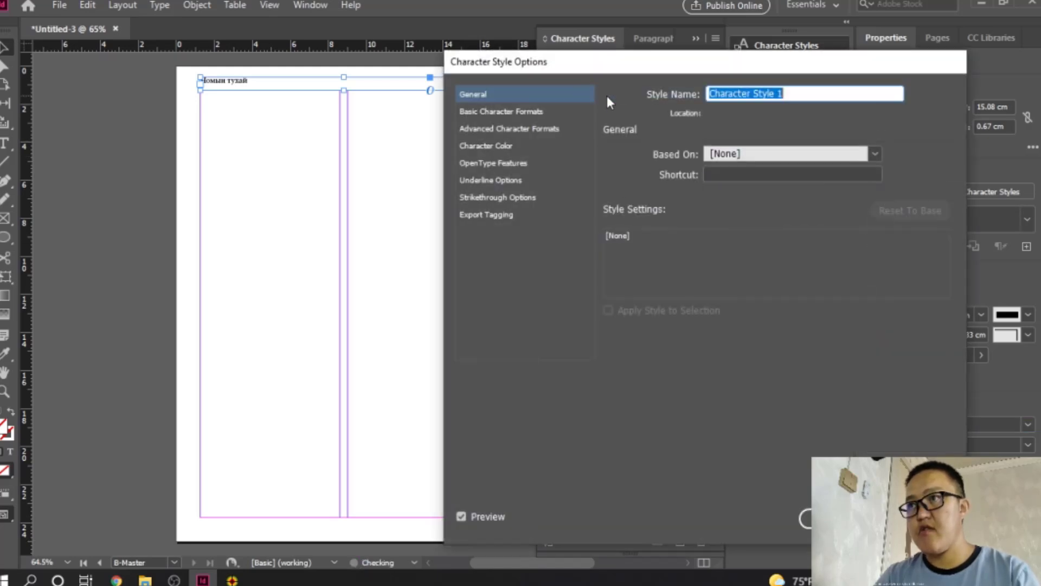
type("YH")
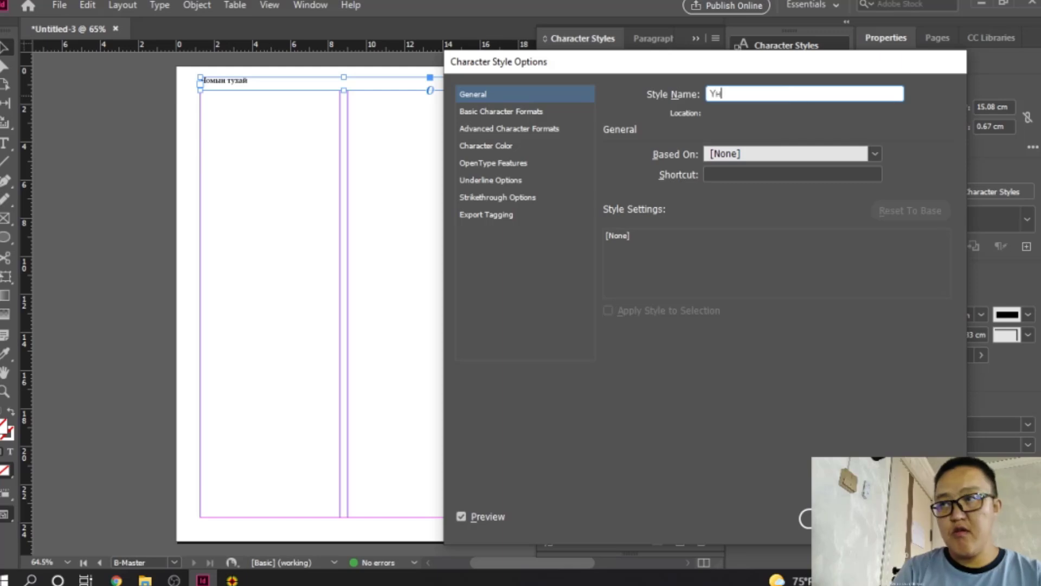
type("дсэн тещ")
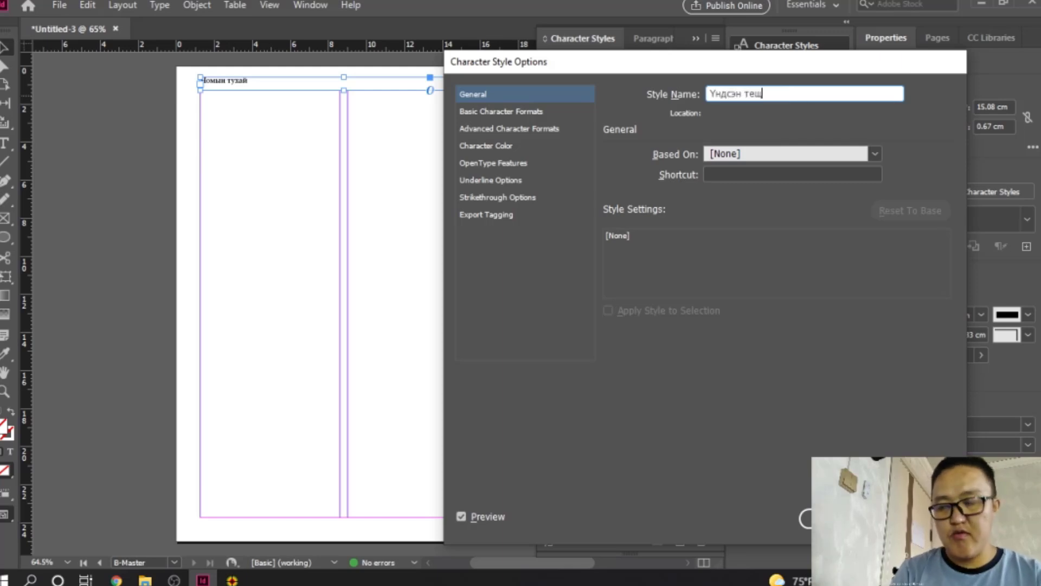
key("BackSpace")
type("кс")
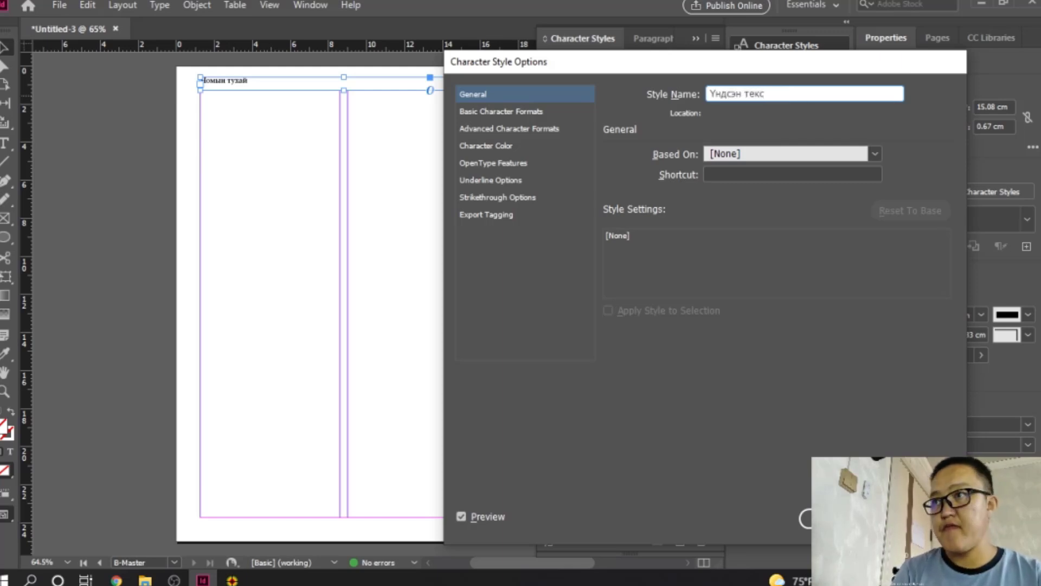
type("т загвар")
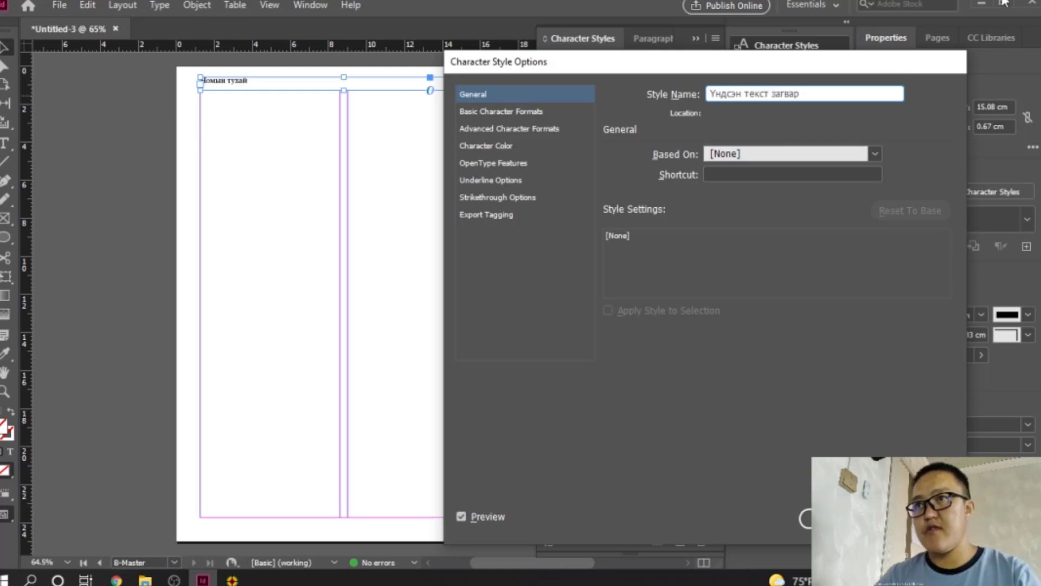
Set the "Үндсэн текст загвар" style to Roboto Condensed Regular at 12 pt and save it
left_click(483, 113)
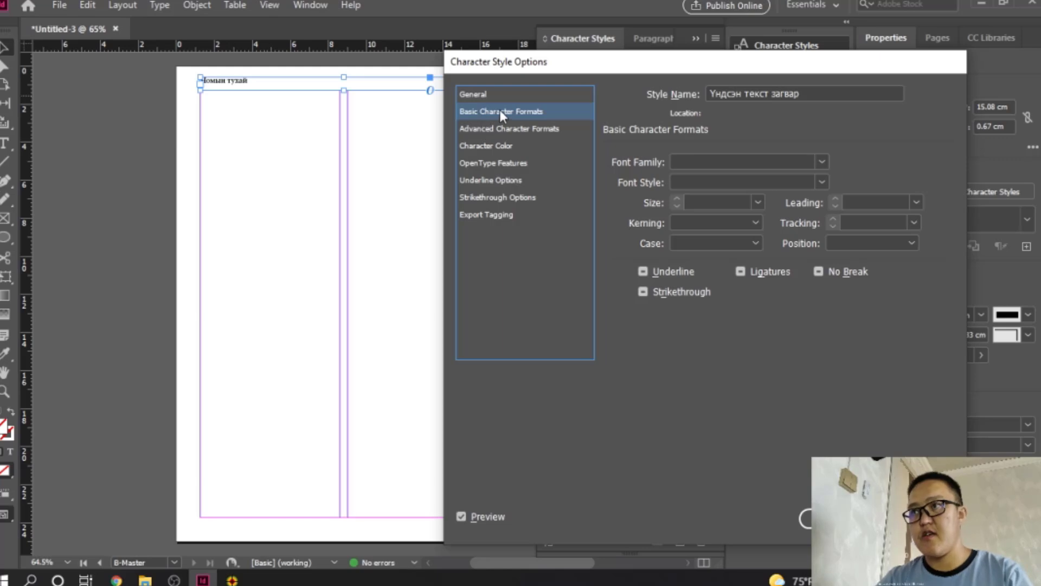
left_click(730, 162)
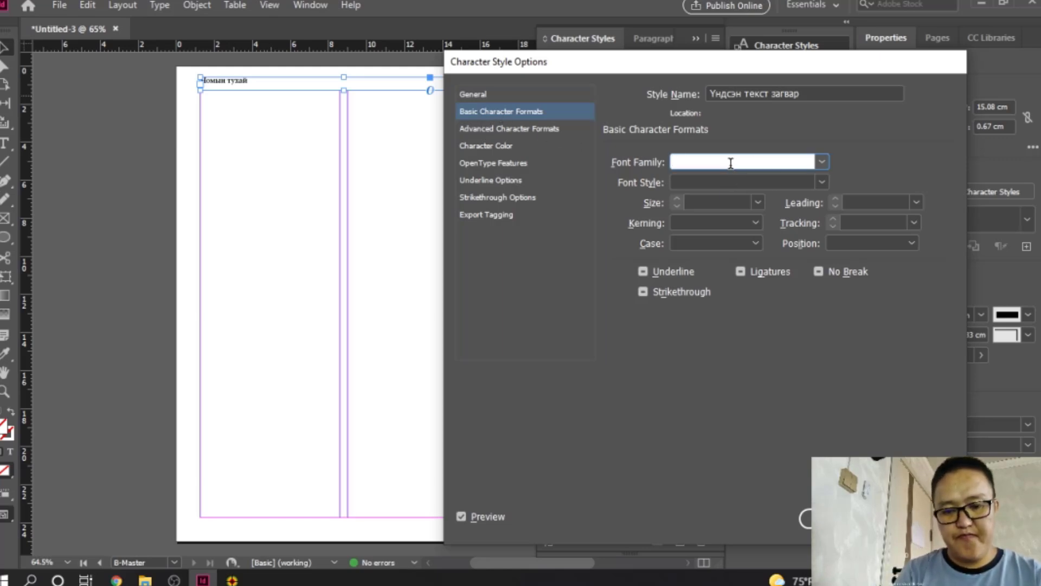
type("Roboto Condensed")
left_click(792, 182)
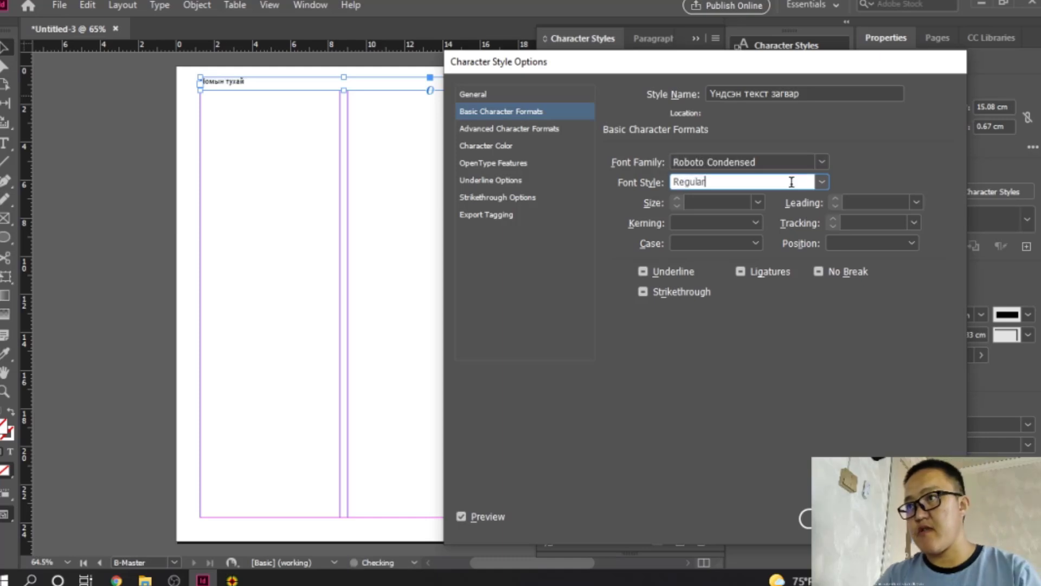
left_click(758, 203)
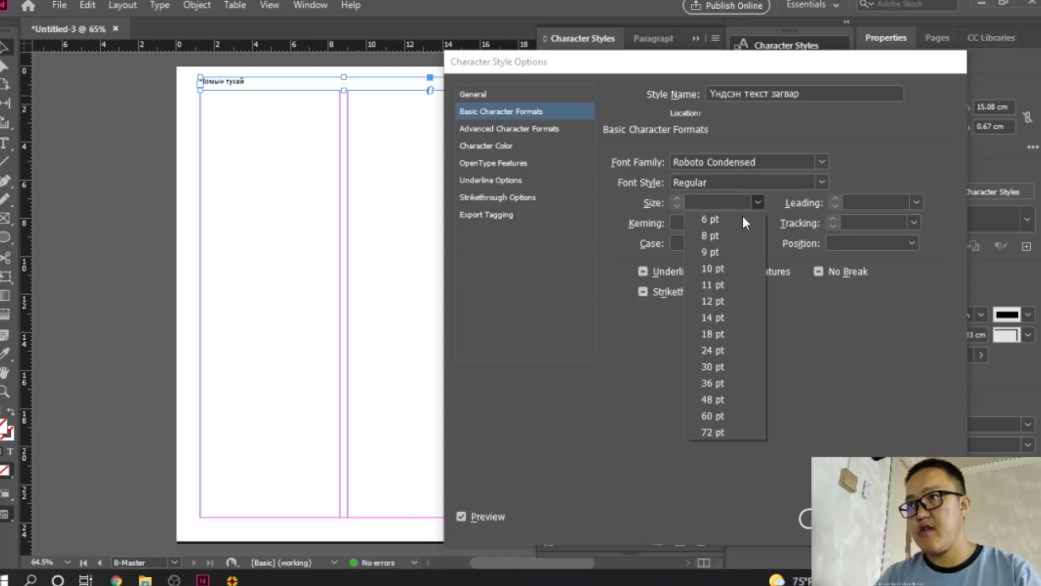
left_click(721, 284)
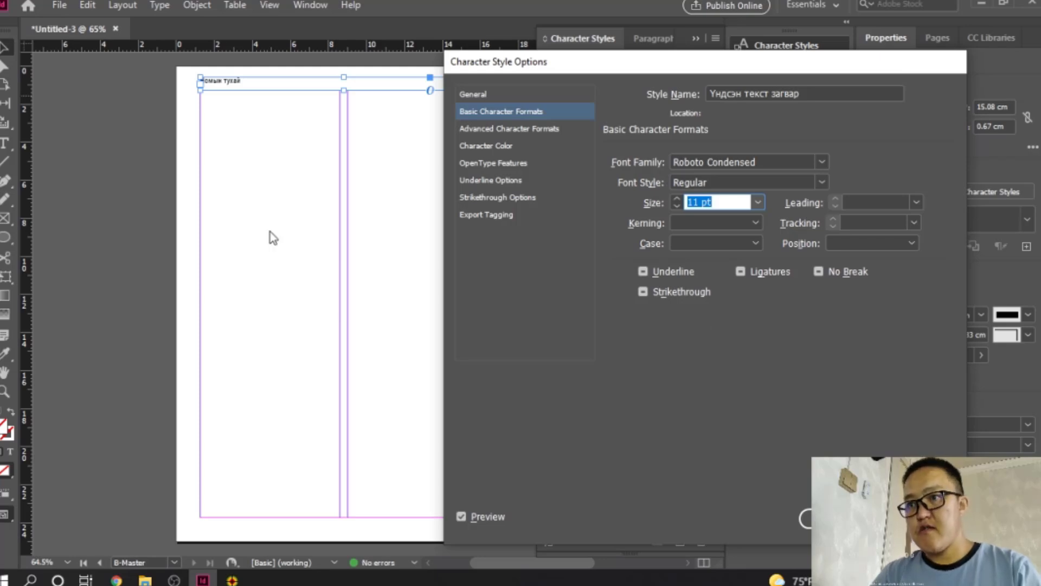
left_click(757, 203)
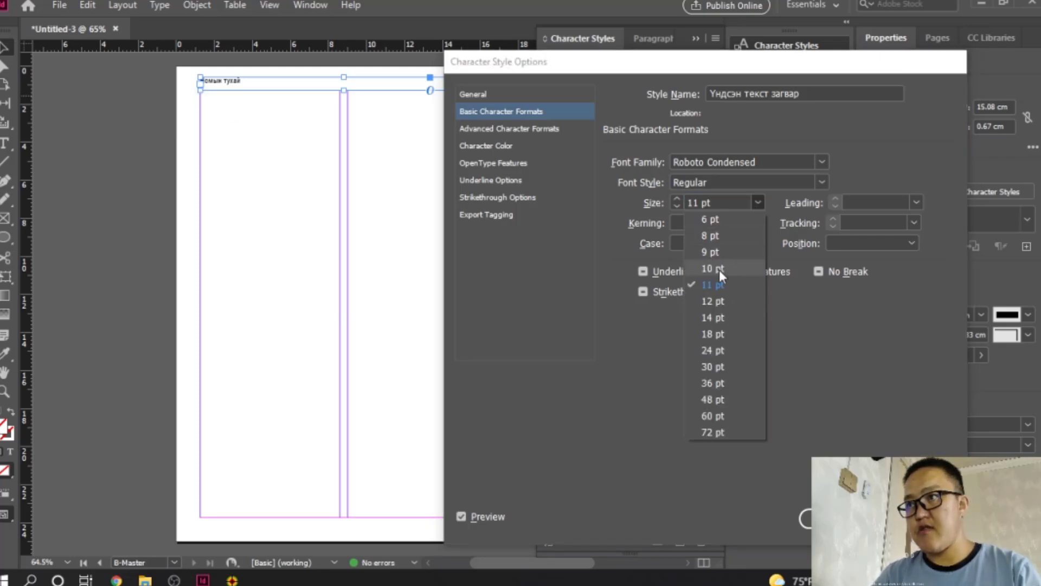
left_click(715, 301)
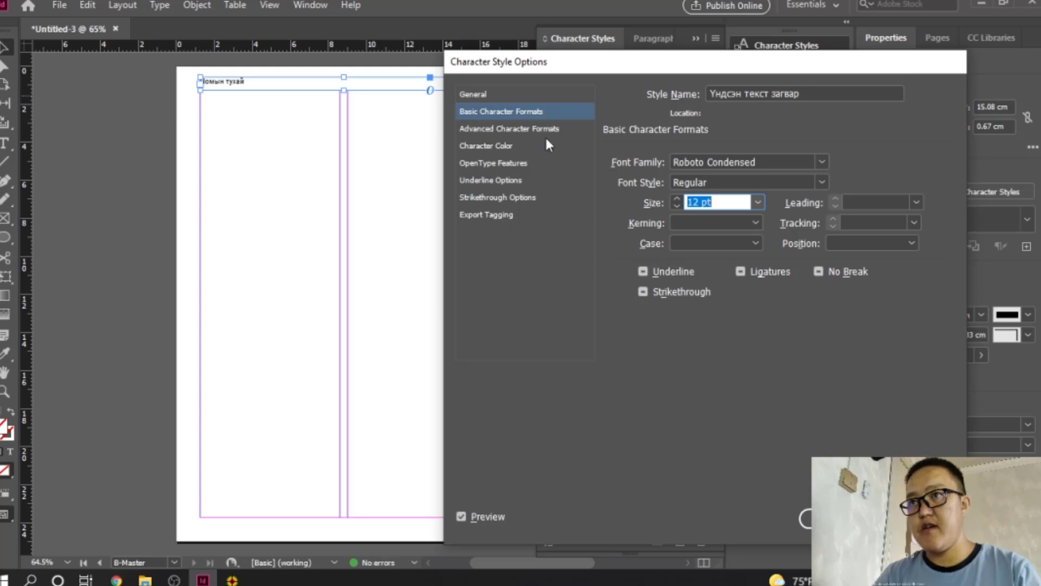
left_click(509, 146)
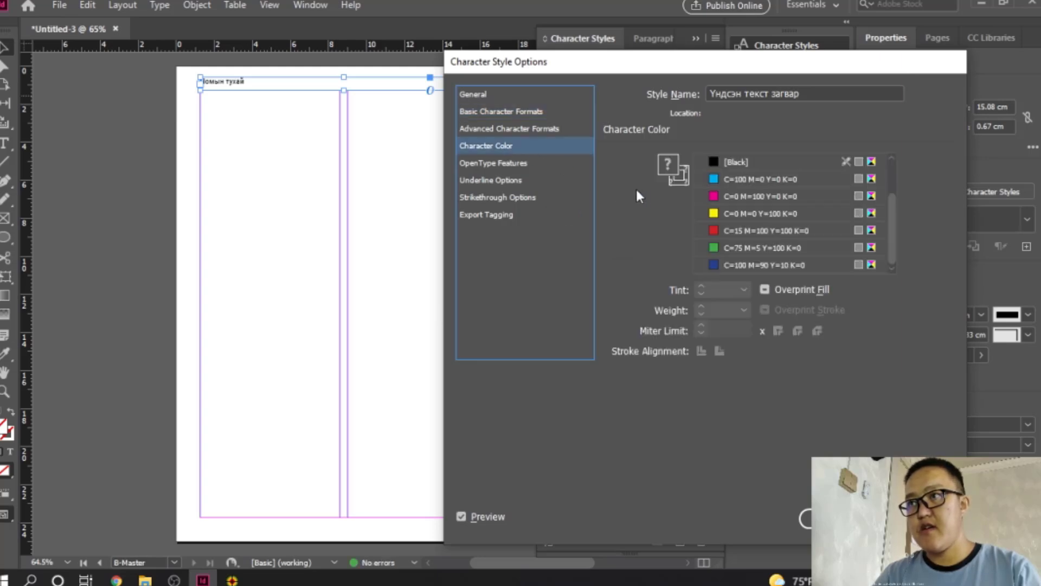
left_click(808, 518)
left_click(476, 362)
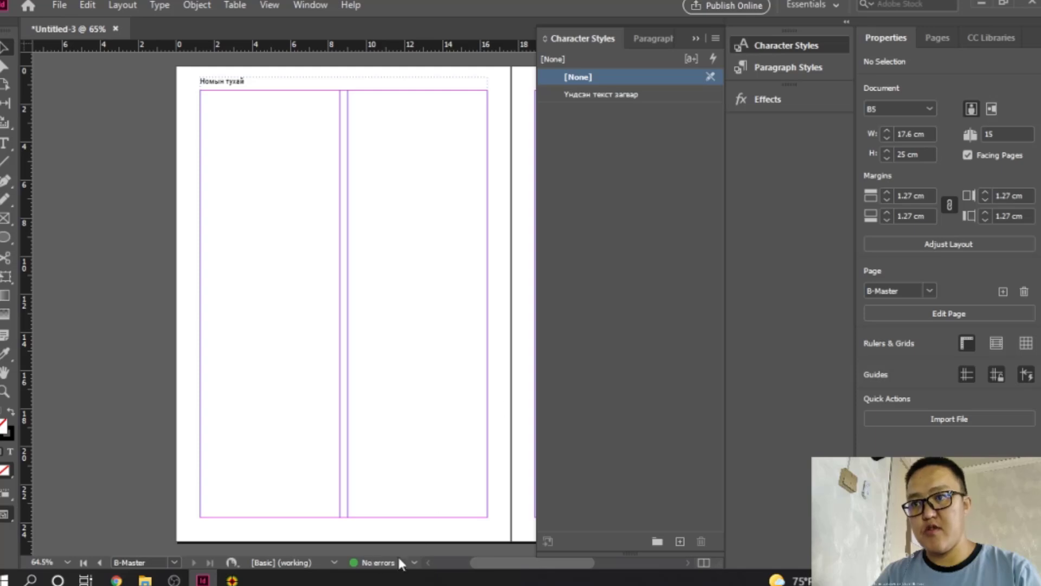
Draw a text frame above the top margin of B-Master's right page, spanning the width between its side margins
left_click_drag(538, 561, 620, 558)
left_click(244, 86)
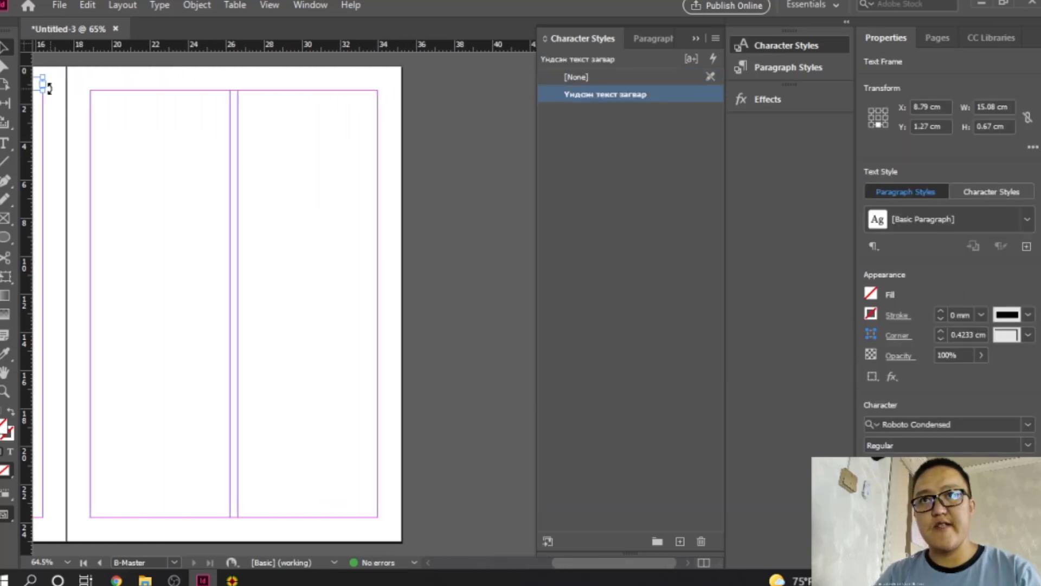
left_click(9, 140)
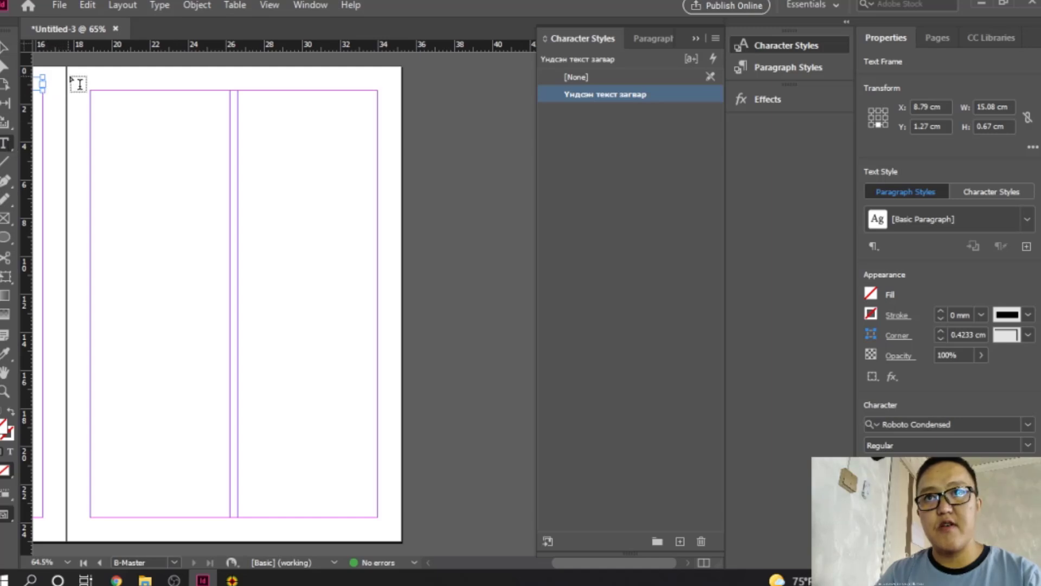
left_click_drag(89, 79, 378, 90)
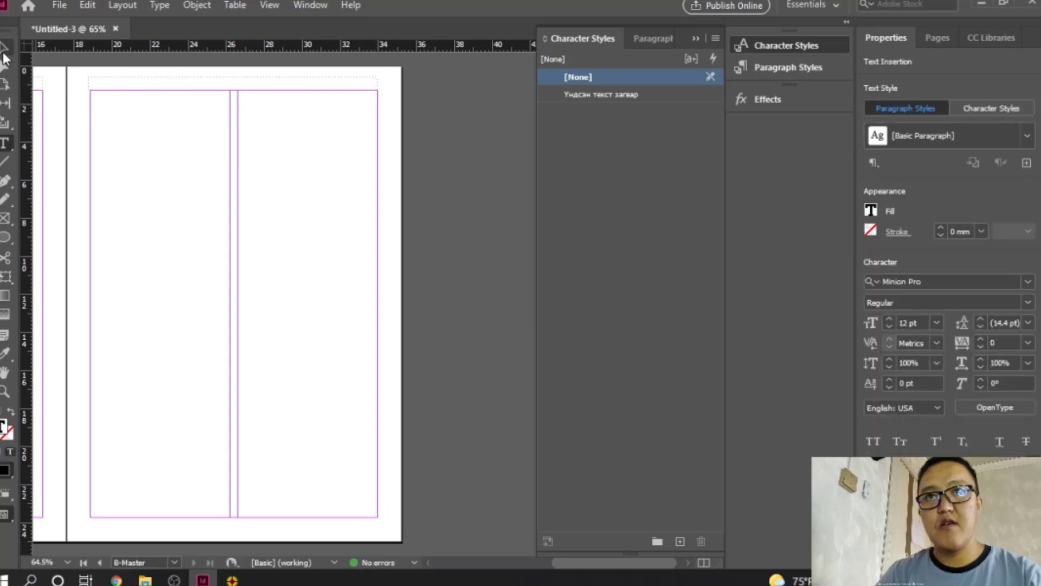
left_click(4, 51)
left_click_drag(88, 84, 91, 84)
left_click(139, 93)
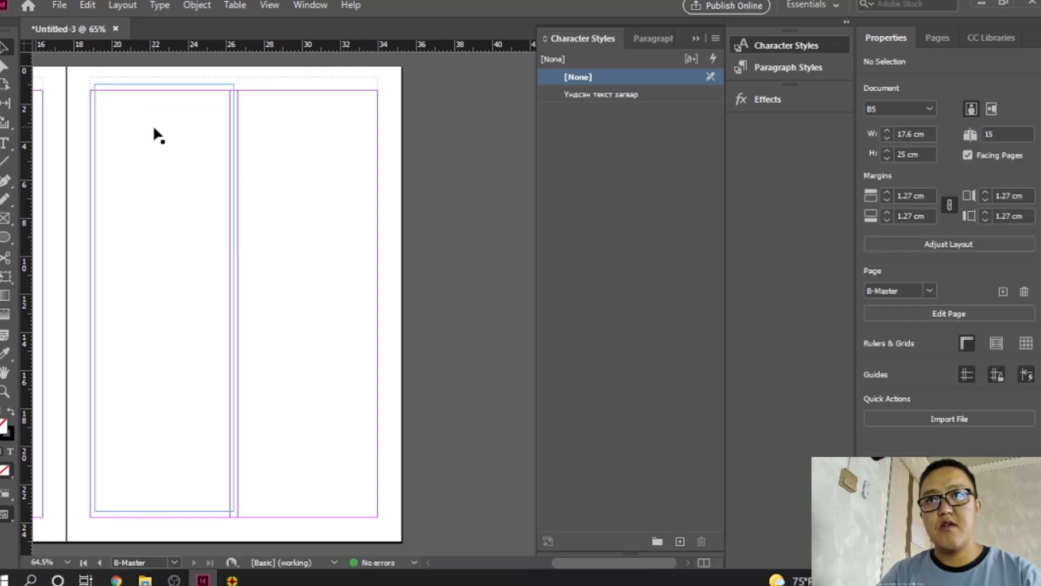
left_click_drag(154, 129, 194, 128)
left_click(142, 100)
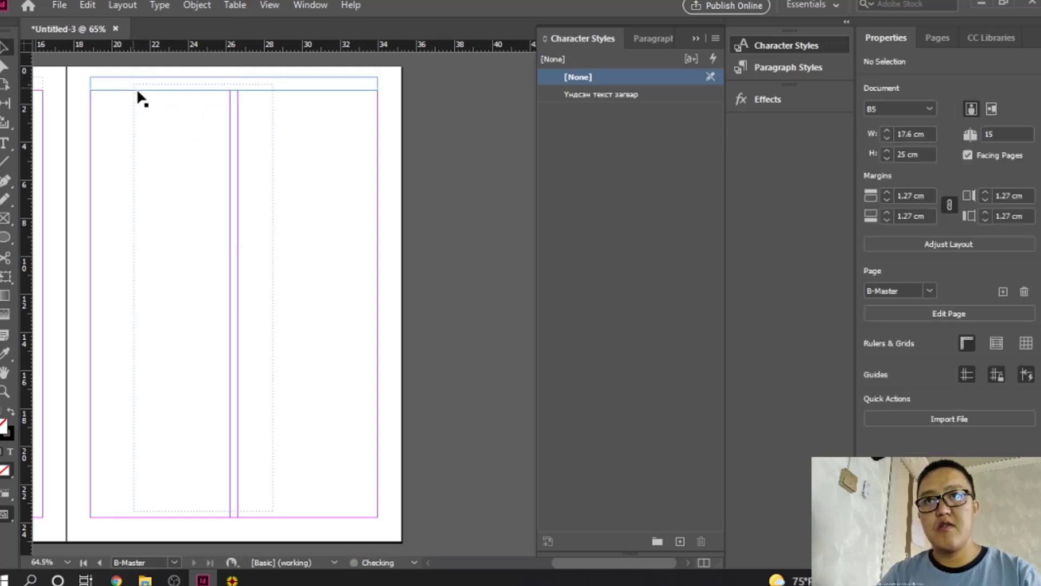
left_click(90, 86)
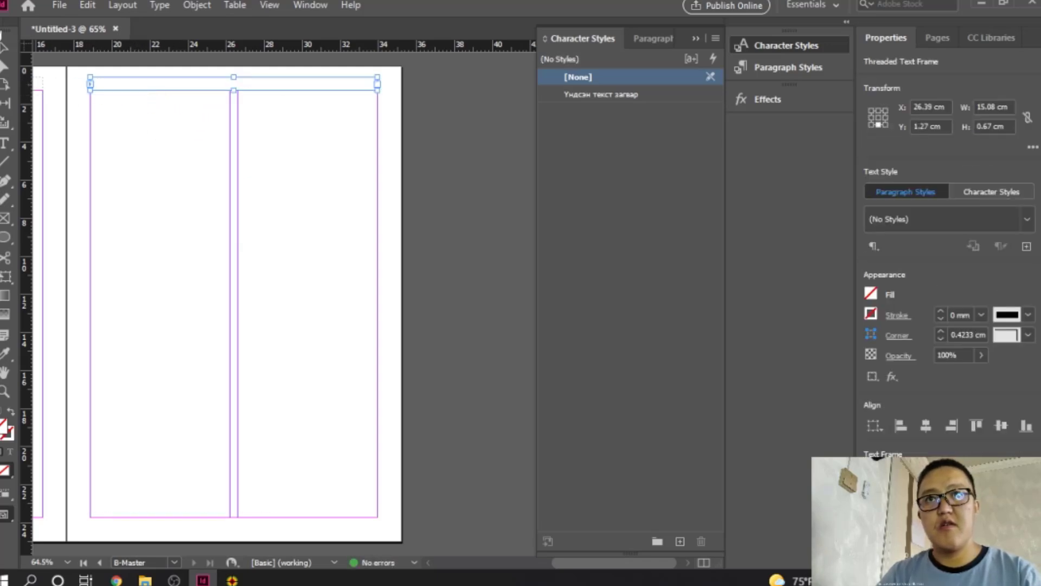
Enter "Ном бол ертөнцийг харах цонх мөн." in the header frame of B-Master's right page and align it to the right
double_click(112, 82)
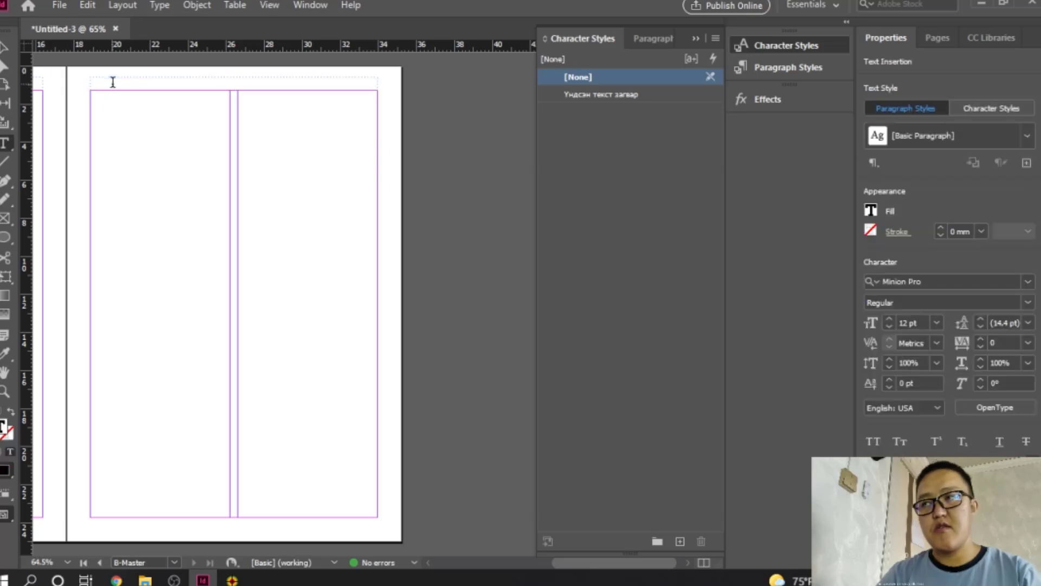
type("Ho")
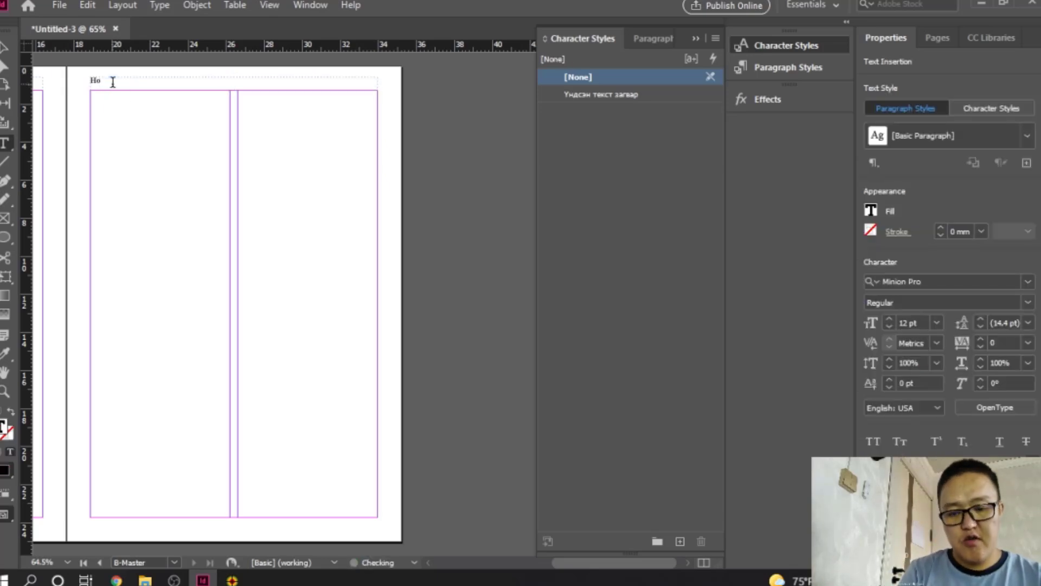
type("м бүлэг")
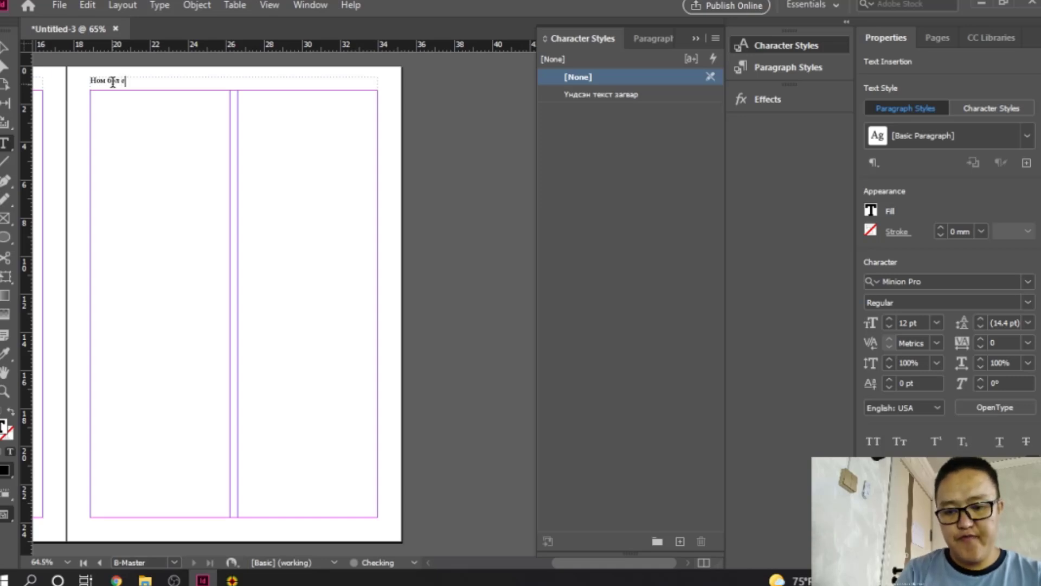
type(" эрхлэ")
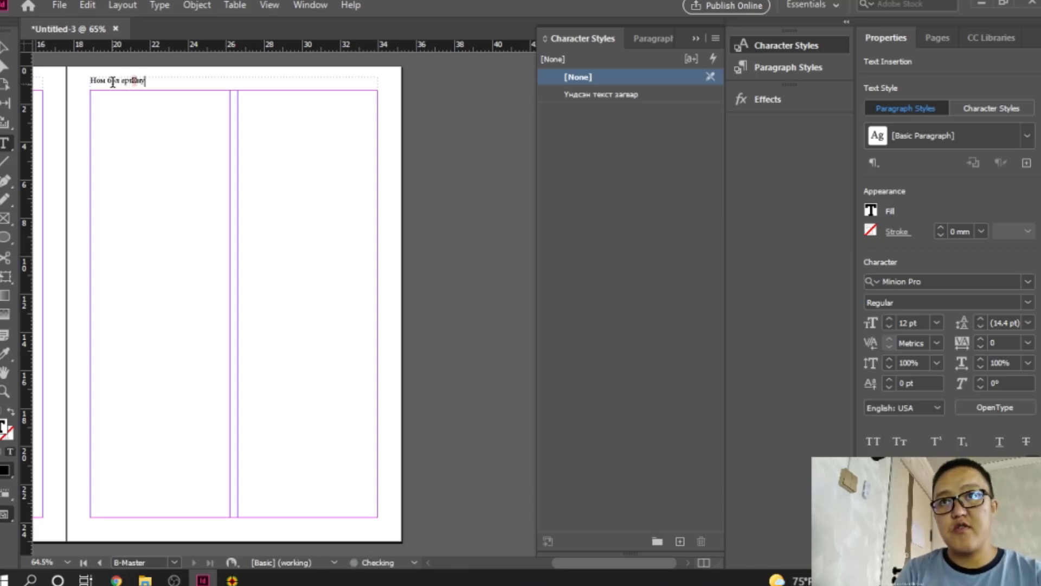
type("цийг харах ц")
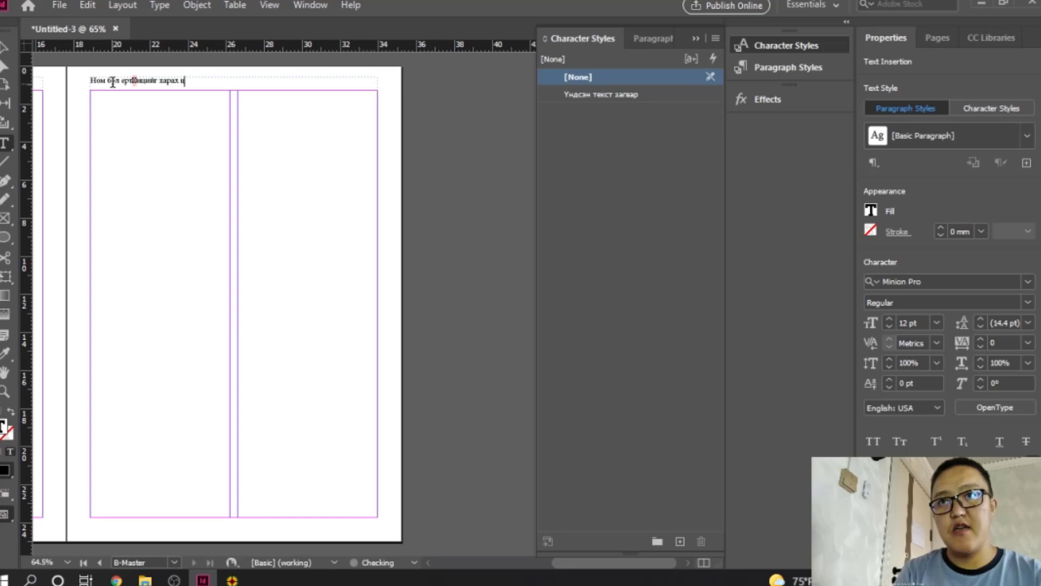
type("онх м")
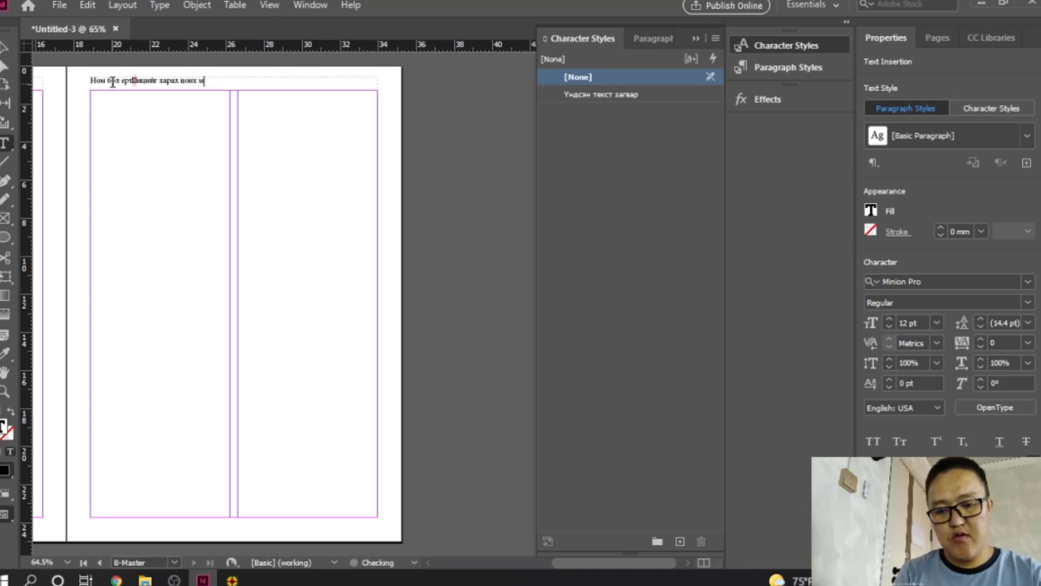
type("өн.")
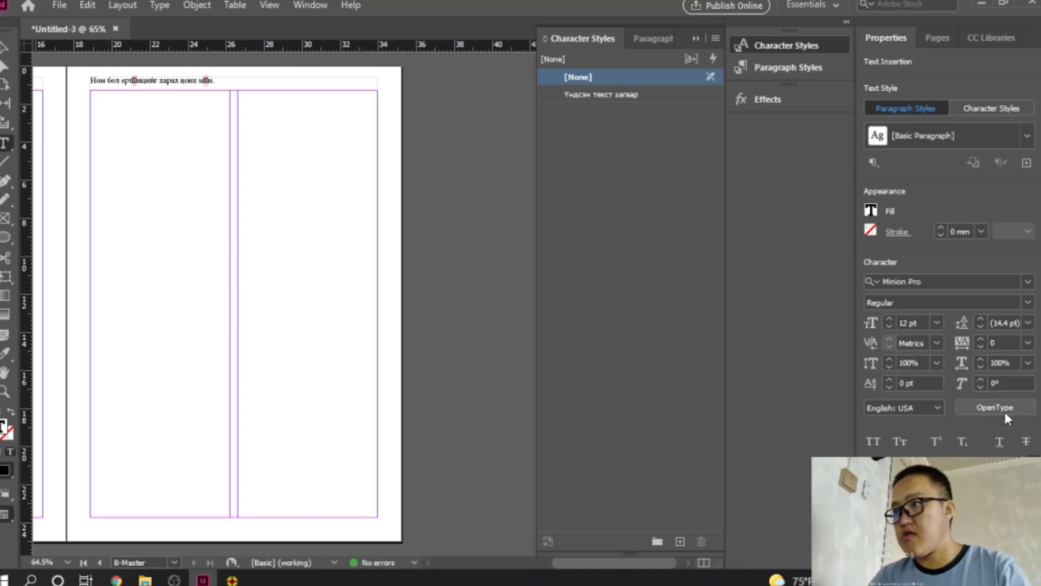
key("ctrl+shift+r")
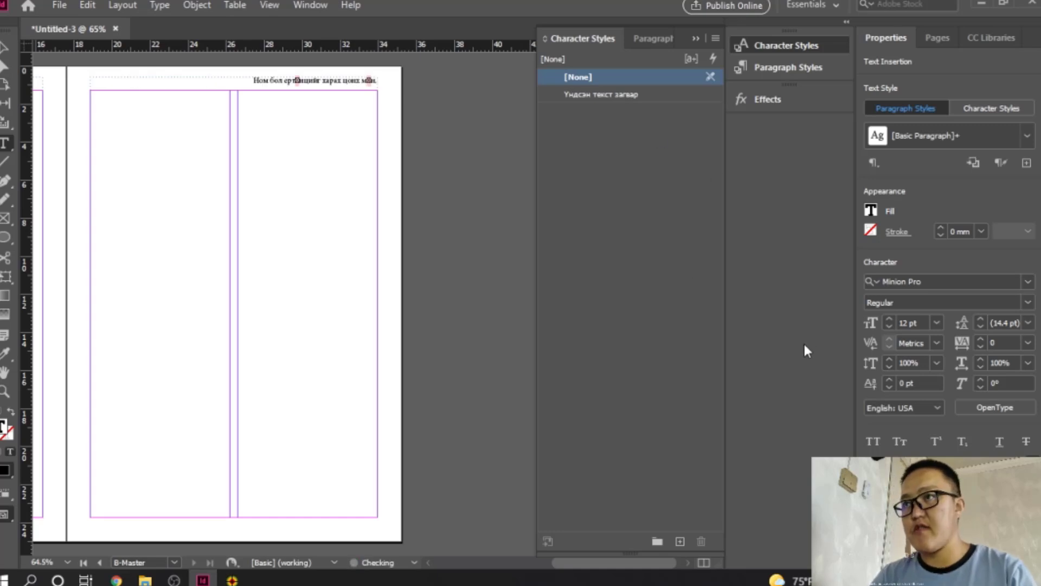
Apply the "Үндсэн текст загвар" character style to the right page's header frame and collapse the style list
double_click(622, 96)
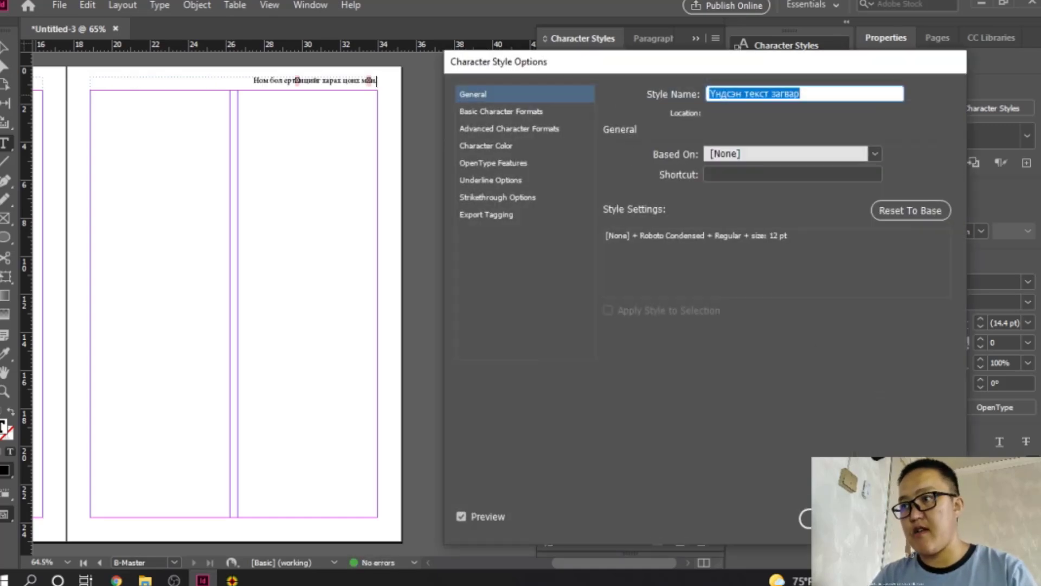
key("Return")
key("Escape")
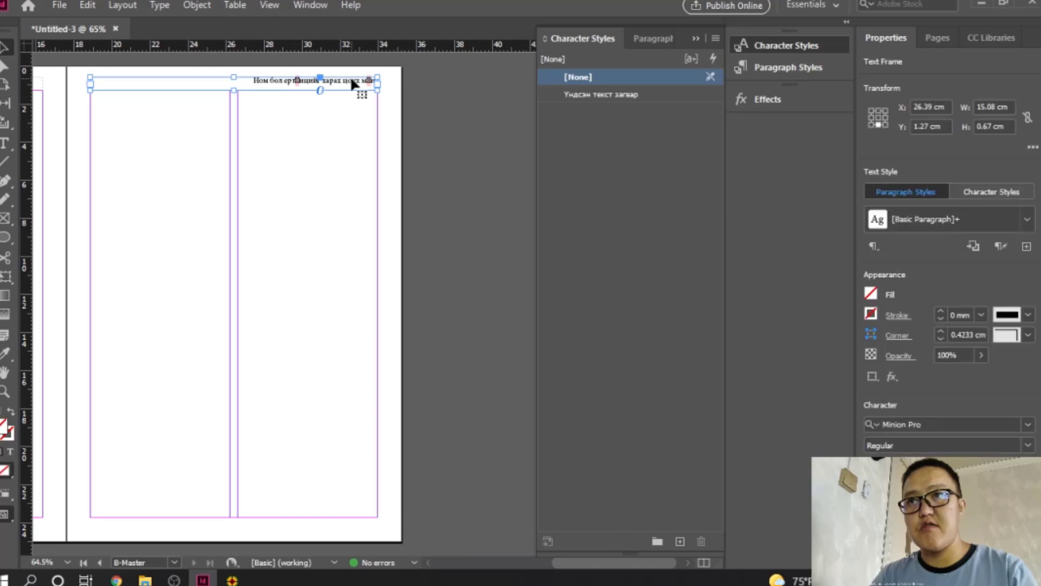
left_click(604, 96)
left_click(445, 178)
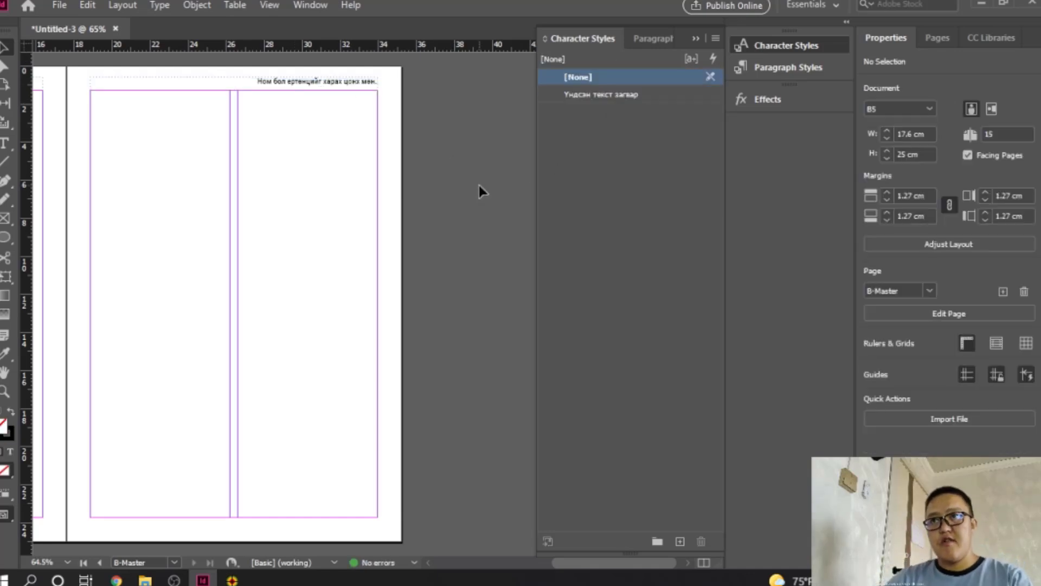
left_click(699, 37)
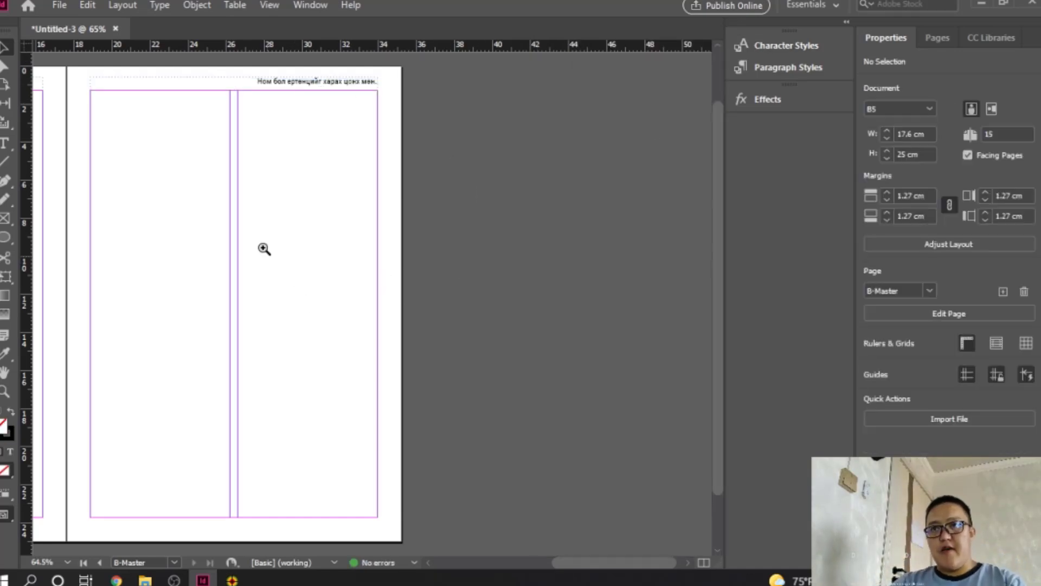
Review the B-Master headers across the inner spreads, ending with pages 4-5 in view
key("ctrl+minus")
left_click_drag(370, 263, 427, 269)
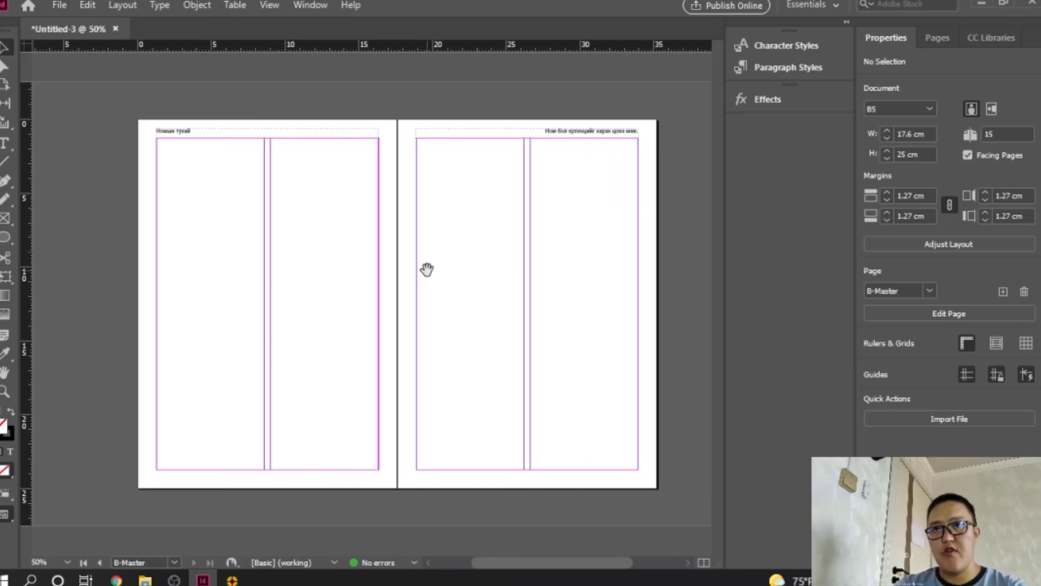
left_click(940, 39)
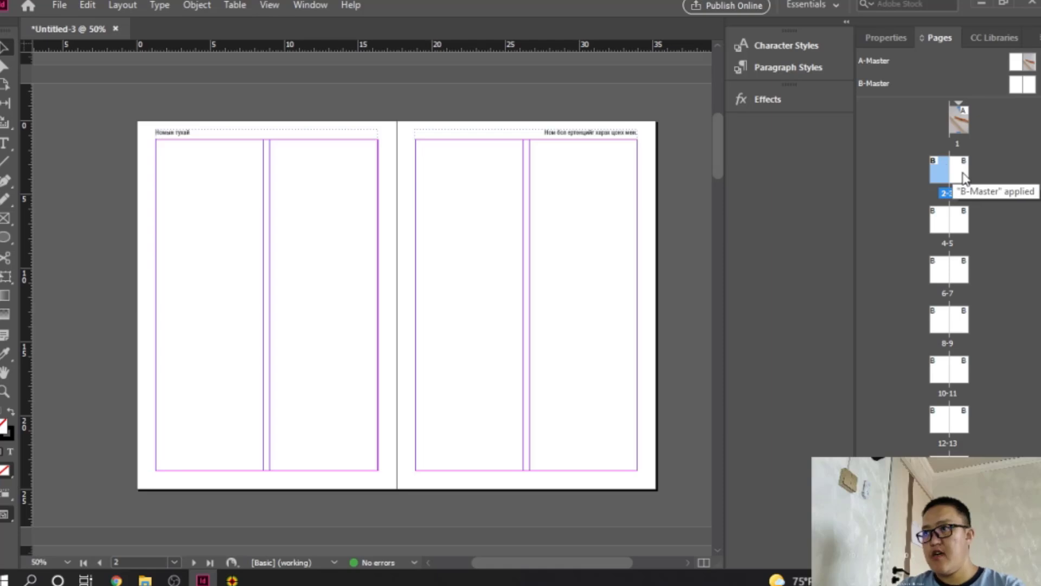
double_click(942, 227)
left_click(977, 220)
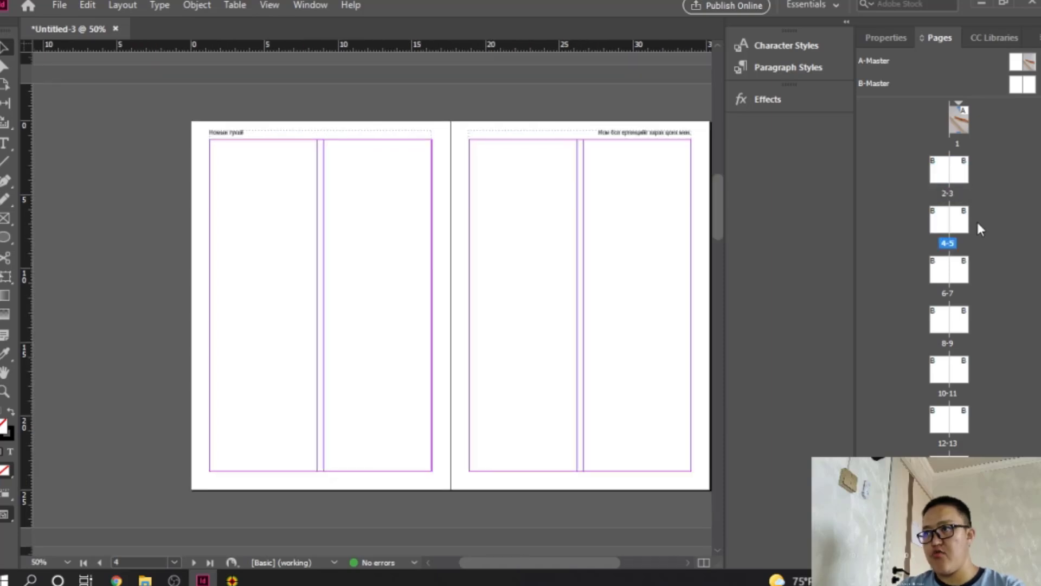
left_click(943, 173)
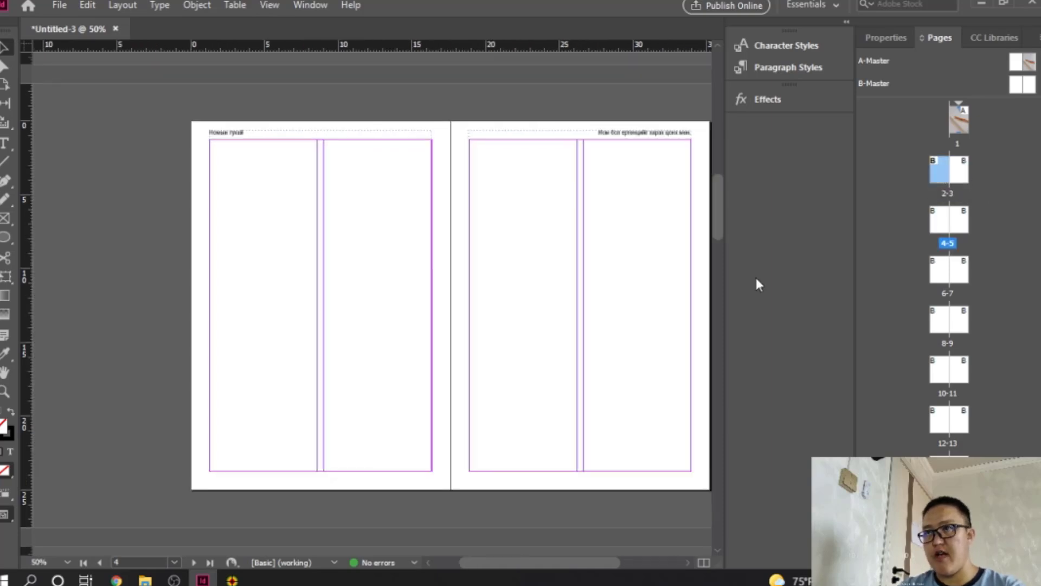
left_click_drag(501, 559, 526, 545)
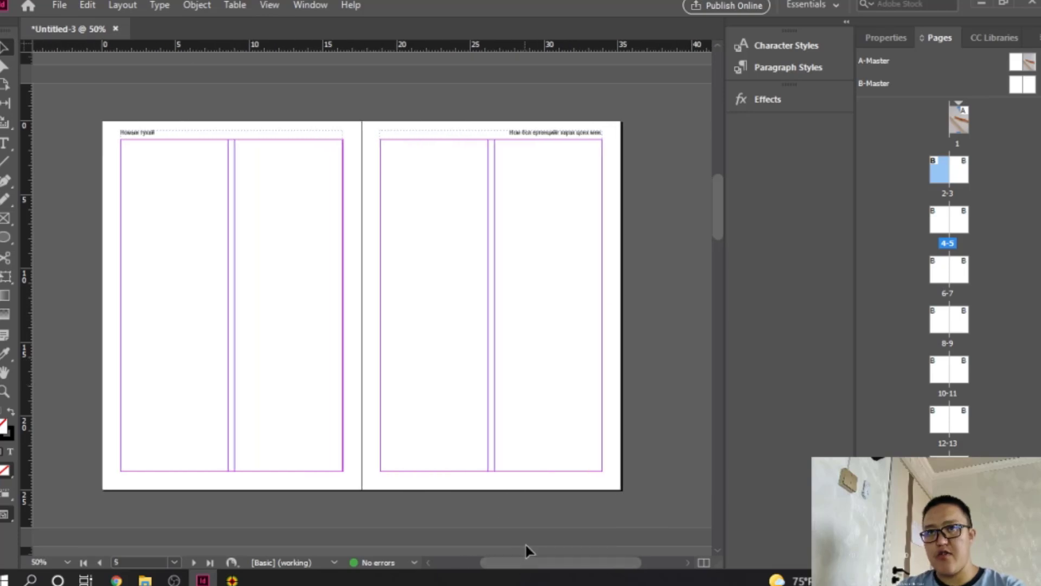
Draw a text frame filling the first column of page 4 and fill it with placeholder text
left_click(4, 144)
left_click_drag(124, 140, 231, 471)
right_click(134, 154)
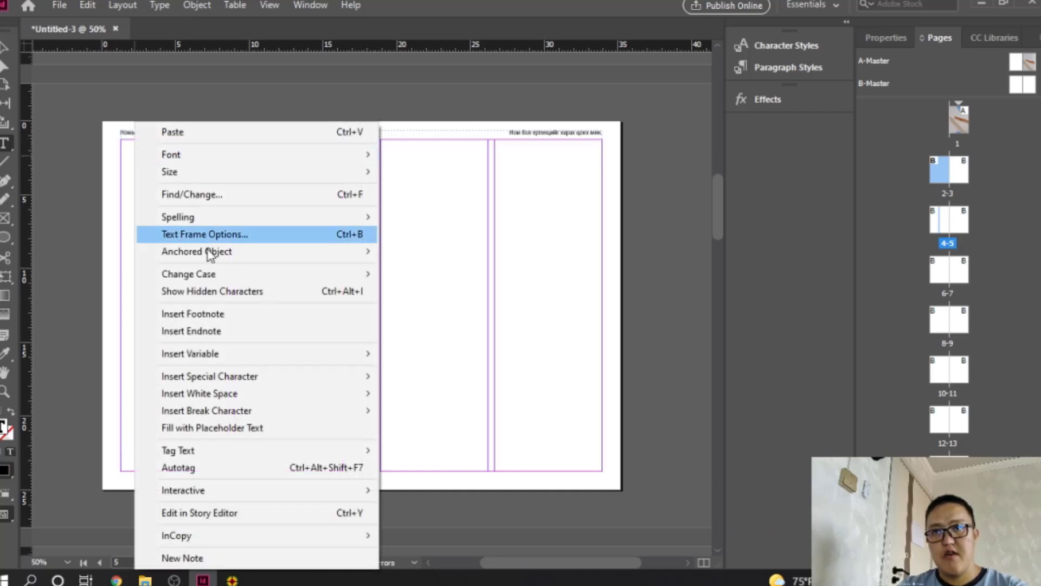
mouse_move(252, 380)
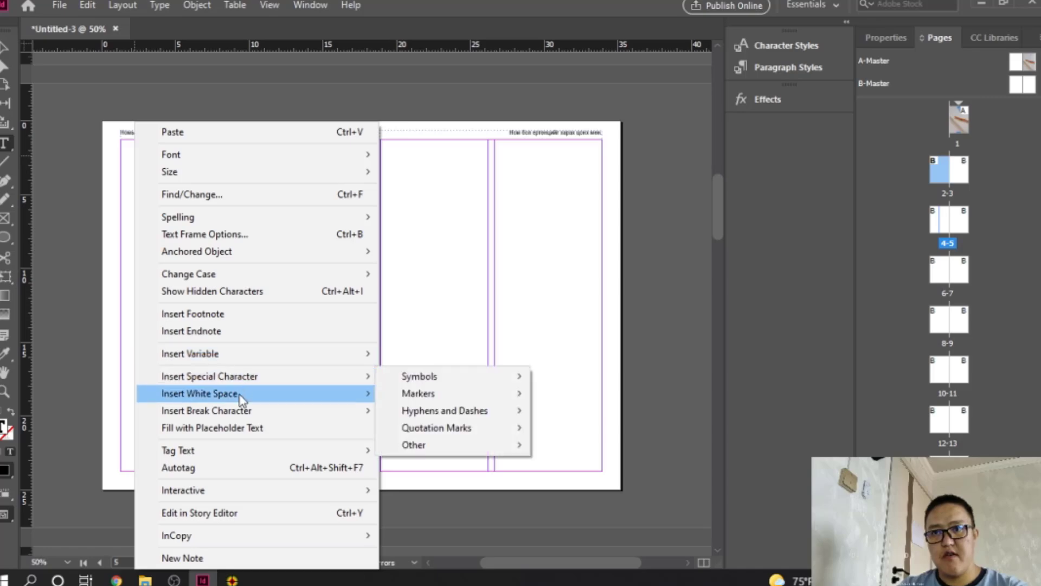
left_click(230, 427)
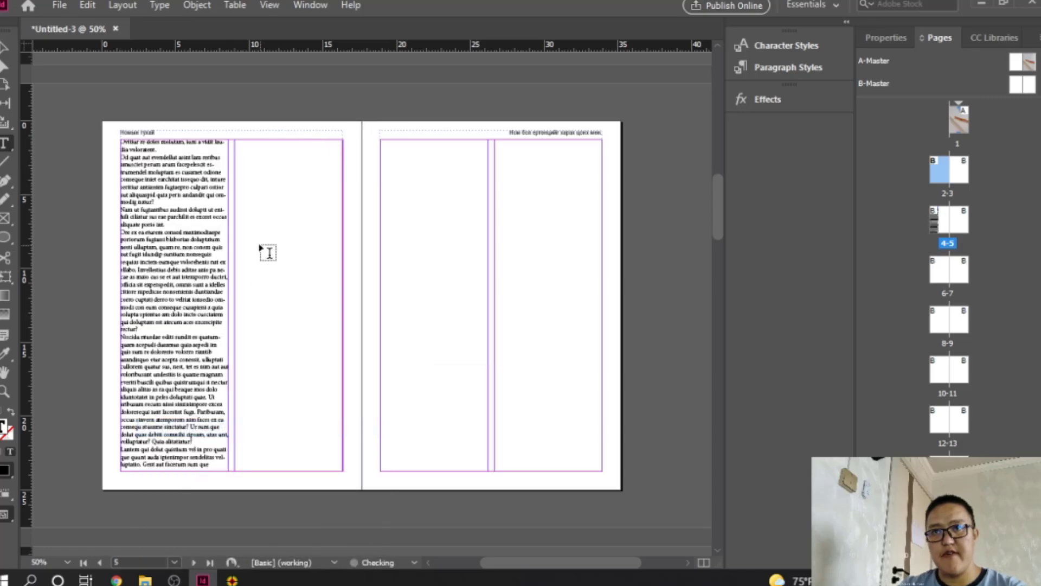
Thread the first column's text frame into a new linked frame covering the second column of page 4
left_click(5, 47)
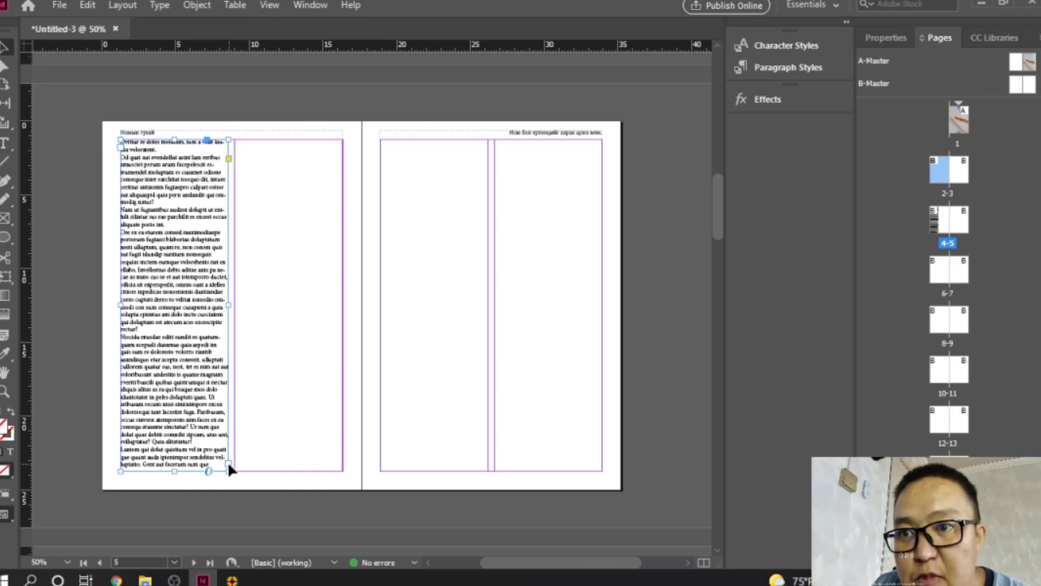
left_click(228, 465)
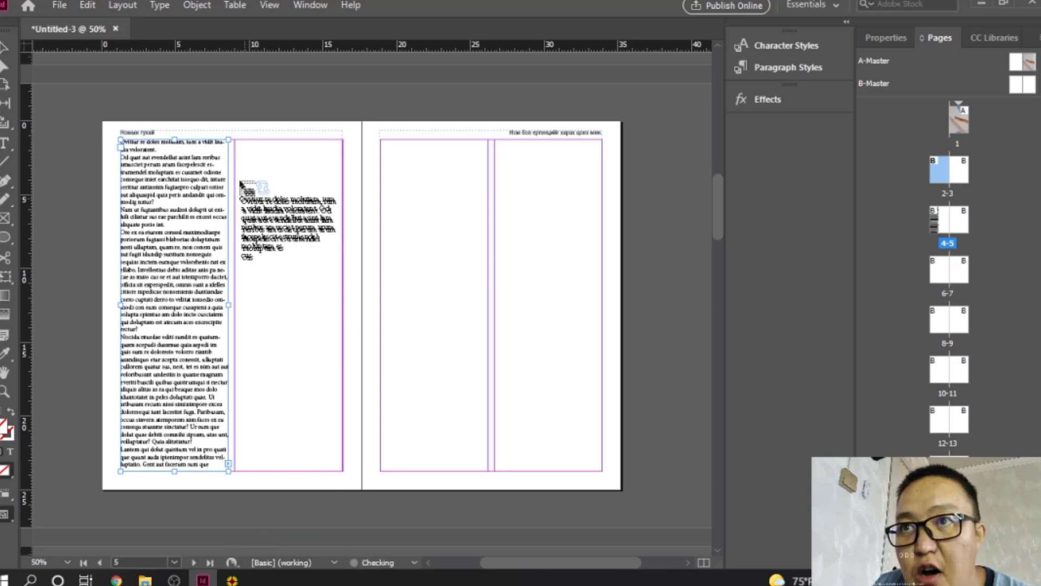
left_click_drag(235, 140, 341, 470)
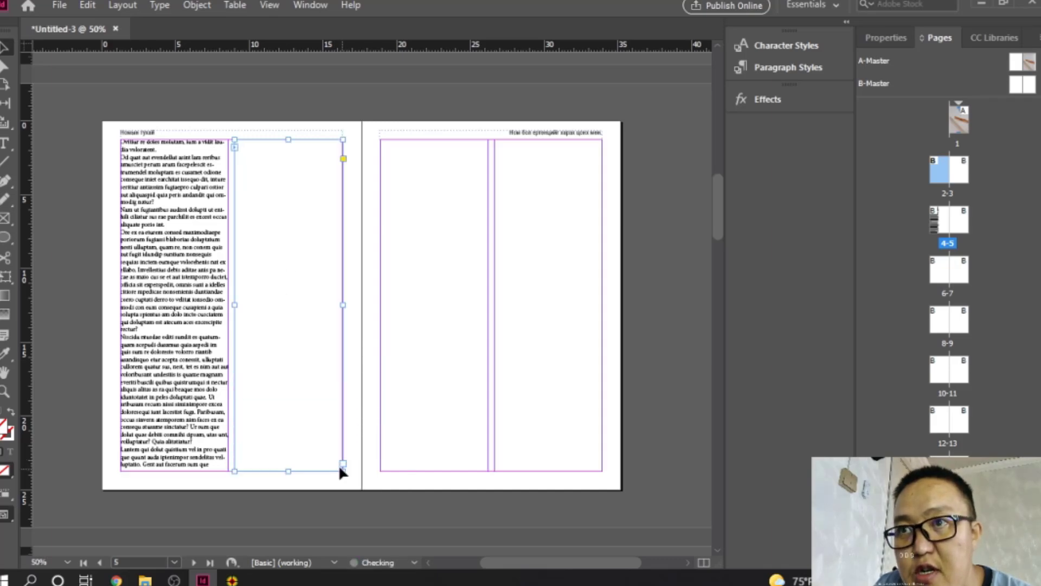
Insert a run of repeated "fd" filler after "Nscida" in the first column so the text flows into the linked frame
double_click(170, 339)
left_click(145, 334)
type("fdfdfdf")
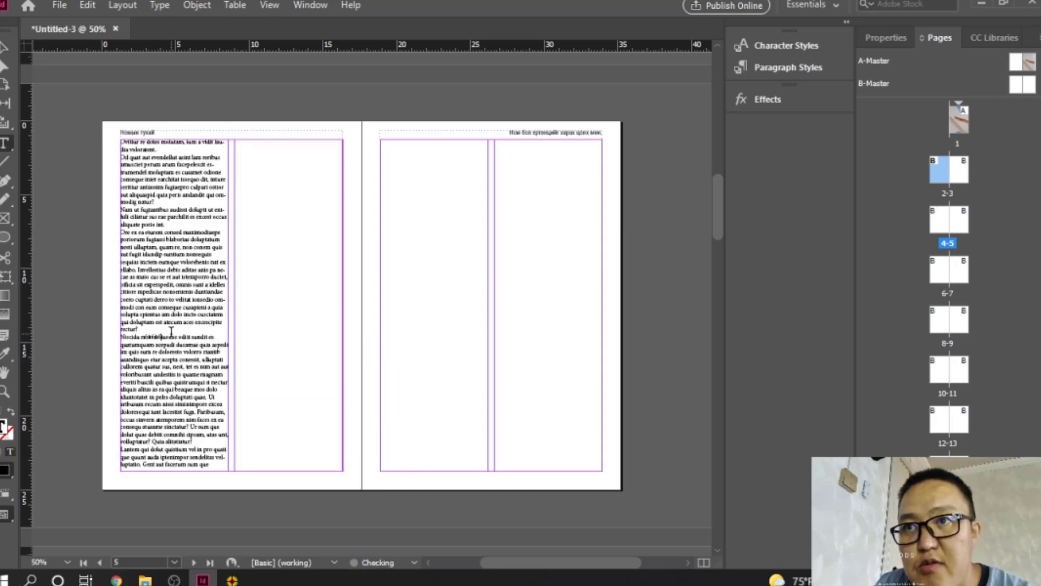
type("fdfdfdfdfdfd")
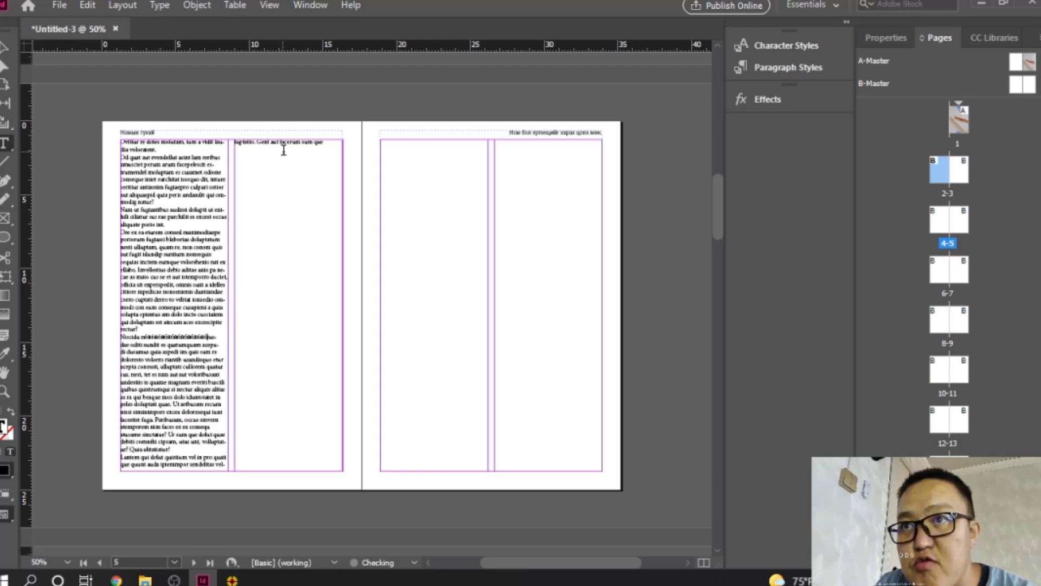
type("fdfdfdfdfdfd")
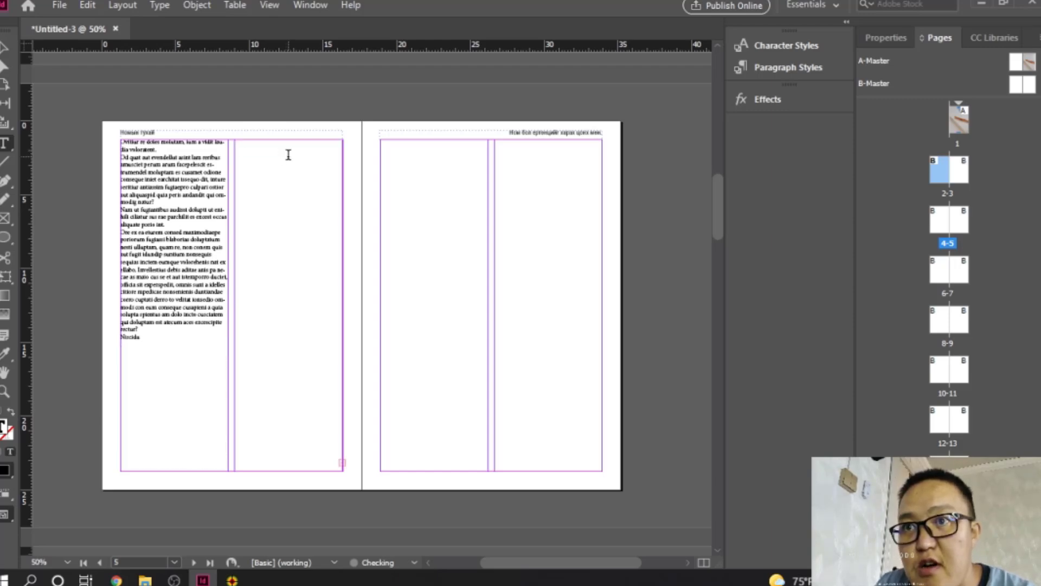
key("Escape")
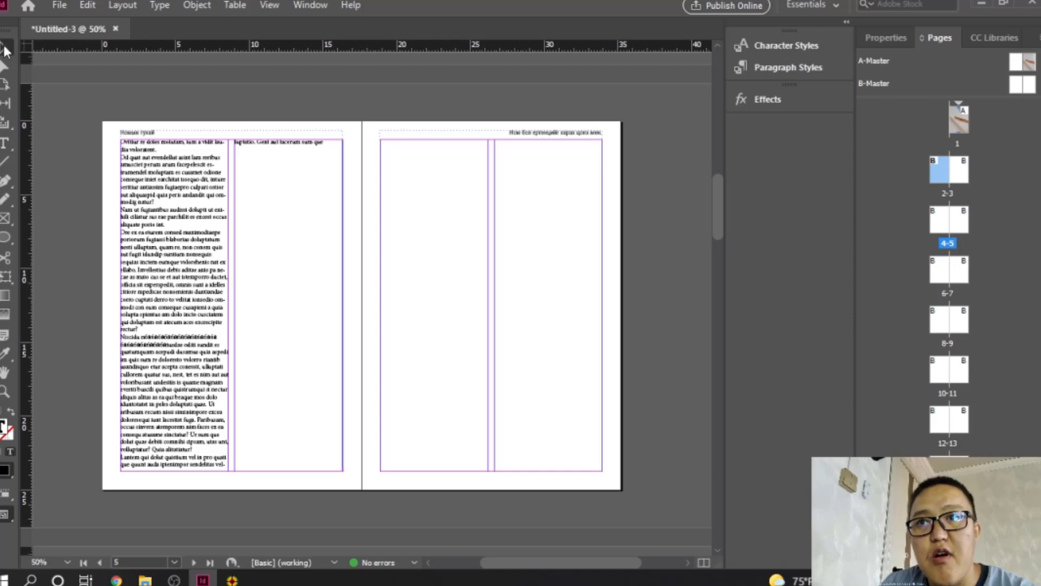
Fill the rest of the threaded text on page 4 with placeholder text to the end of the second column
left_click(263, 170)
right_click(314, 156)
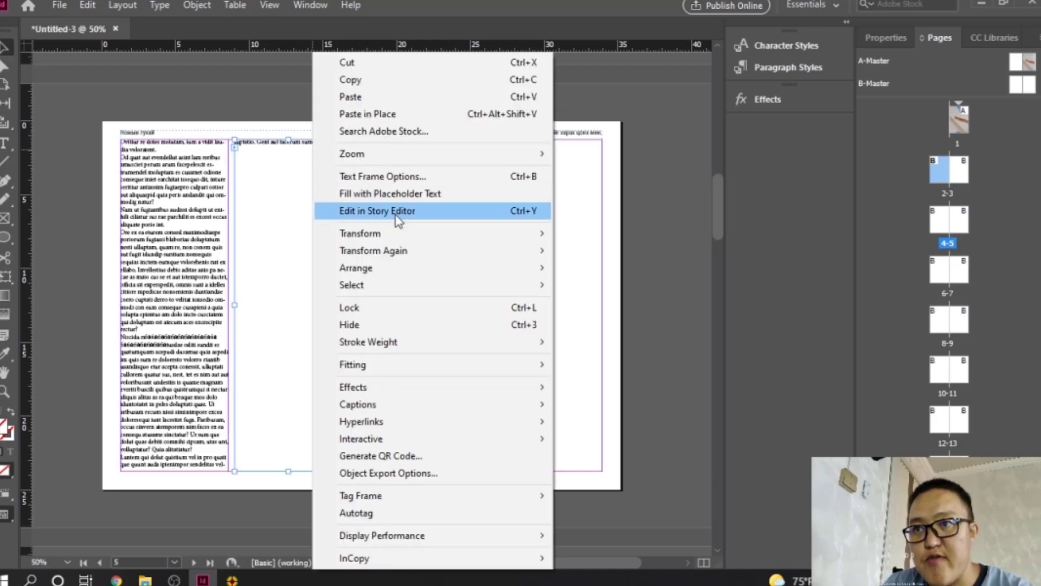
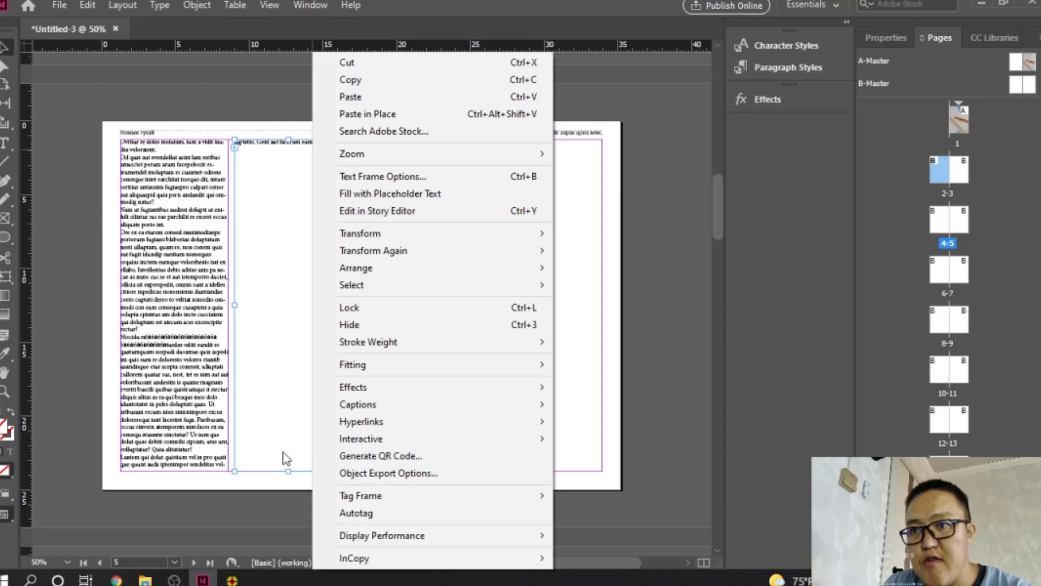
left_click(268, 431)
left_click(179, 242)
right_click(186, 223)
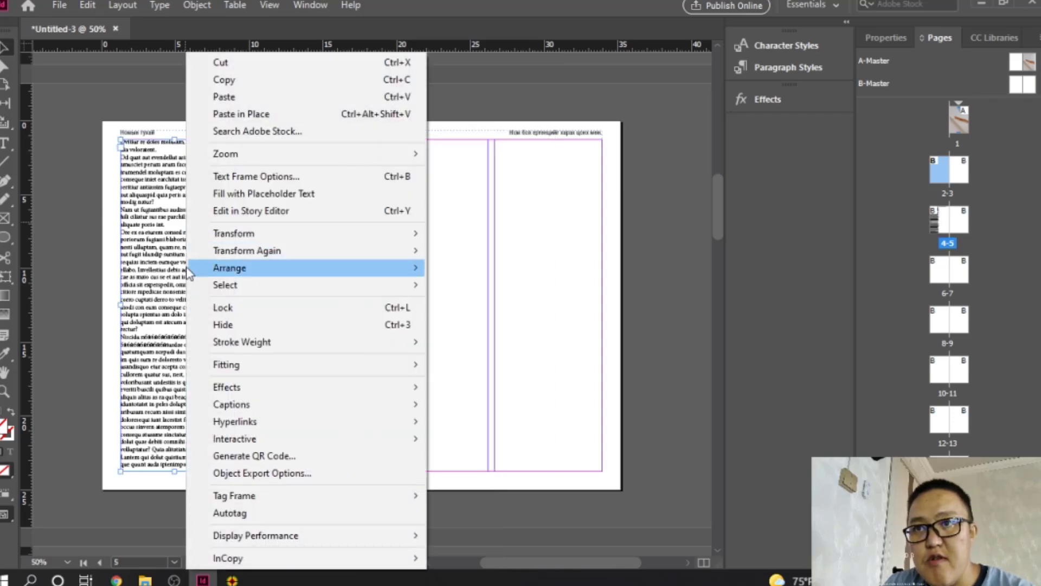
key("Escape")
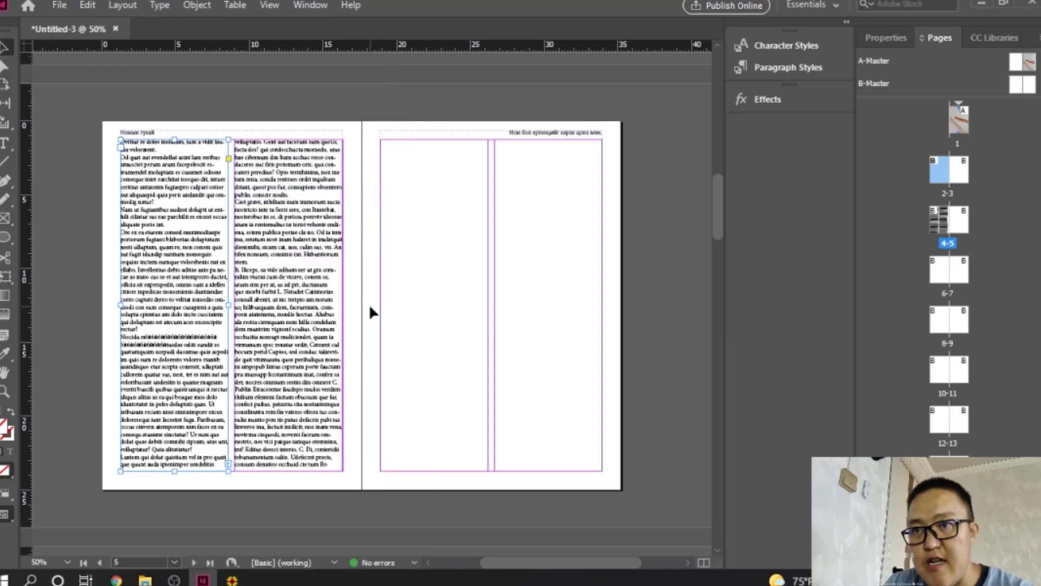
Thread page 4's second-column text into a new linked frame on the lower part of page 5, widened across both columns
left_click(417, 304)
left_click(340, 400)
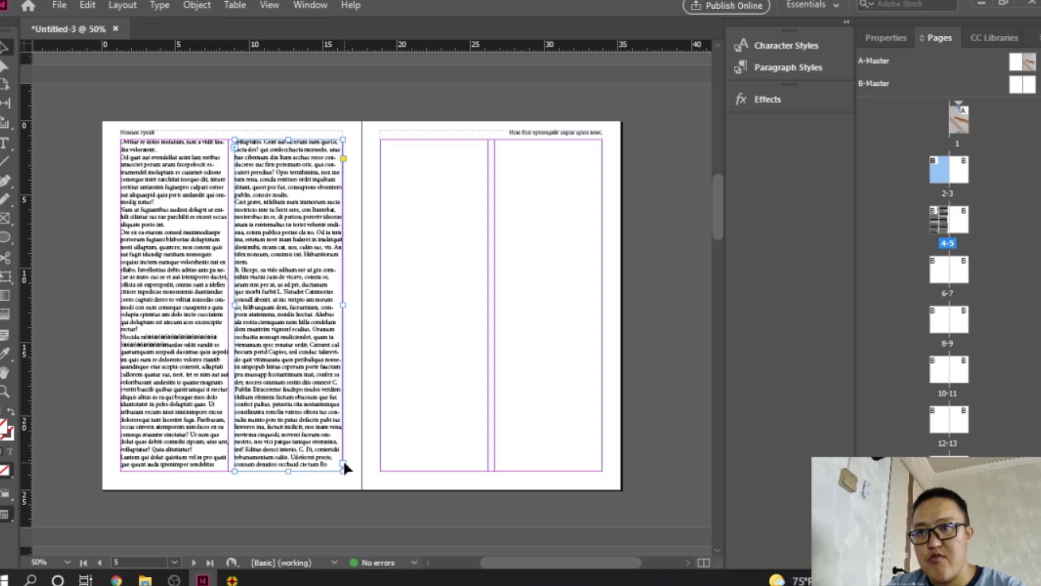
left_click(344, 464)
left_click(383, 221)
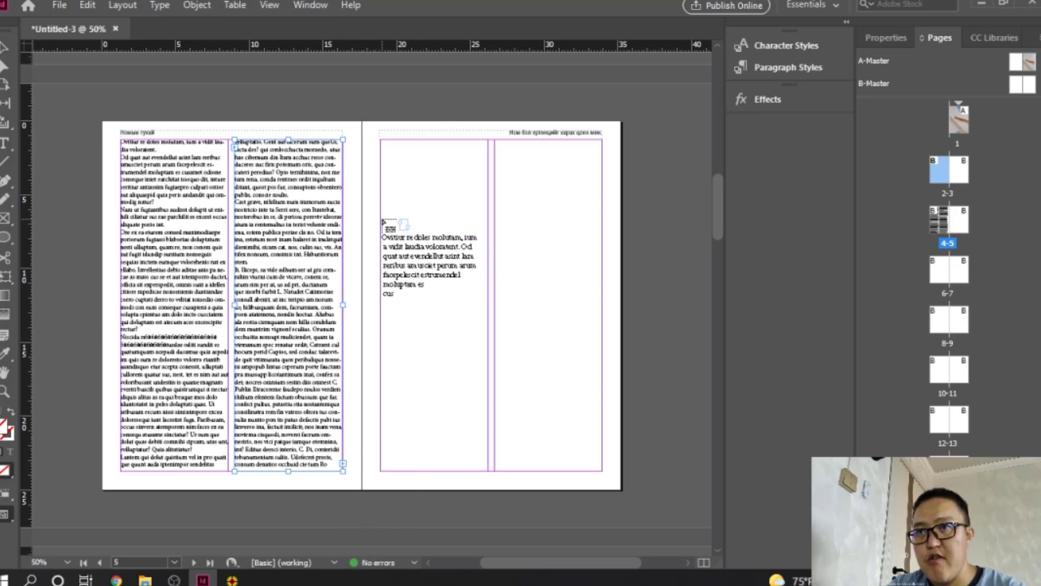
left_click(383, 222)
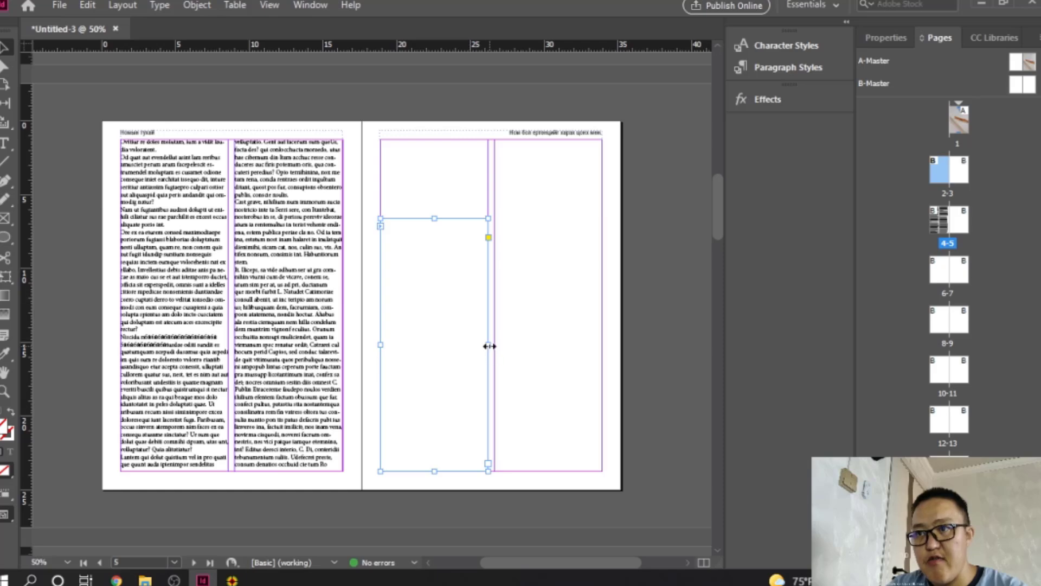
left_click_drag(489, 346, 602, 345)
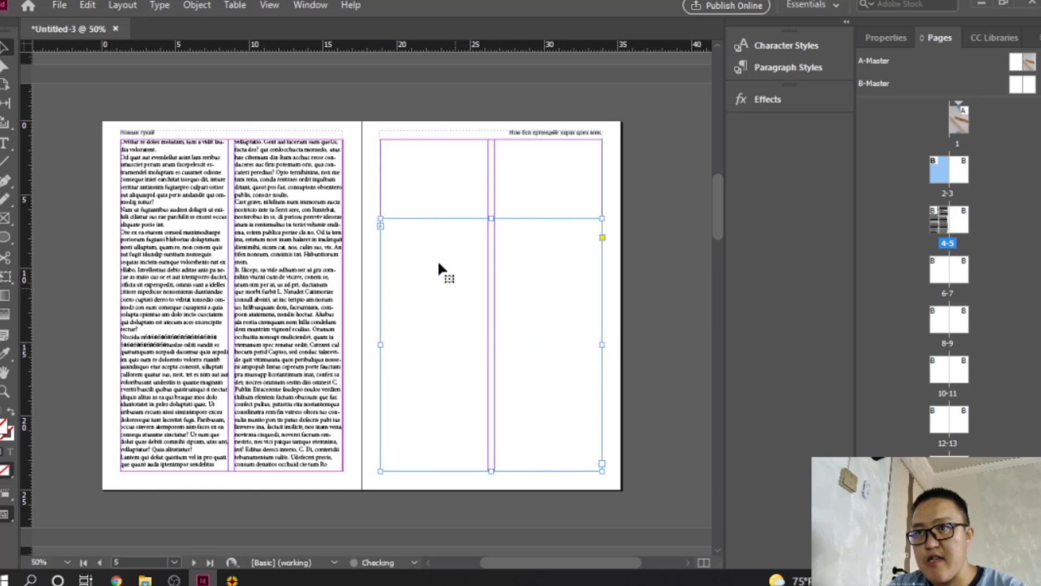
Fill the linked frame on page 5 with placeholder text and lower its top edge to about mid-page
right_click(407, 236)
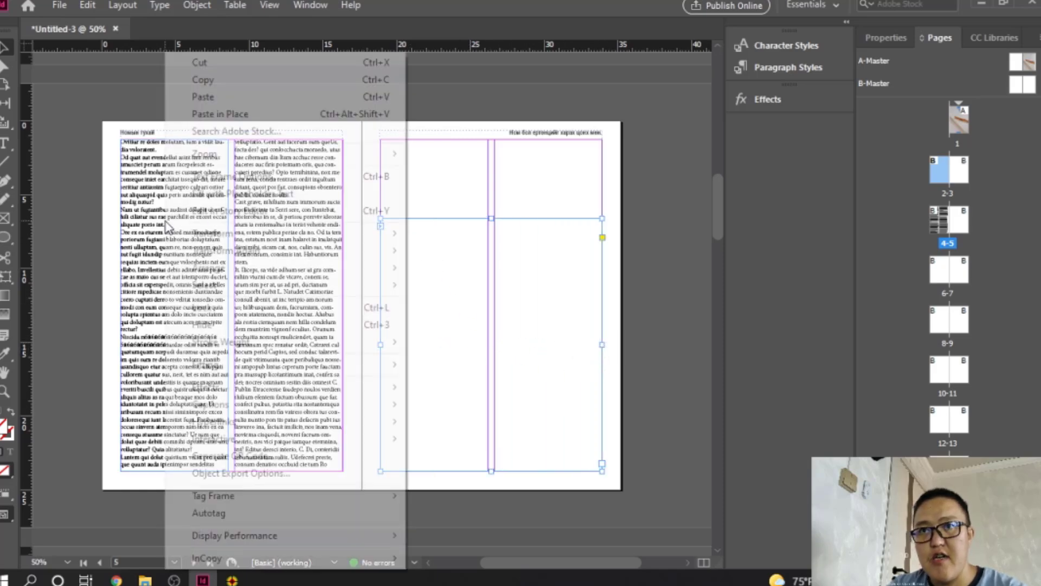
left_click(250, 196)
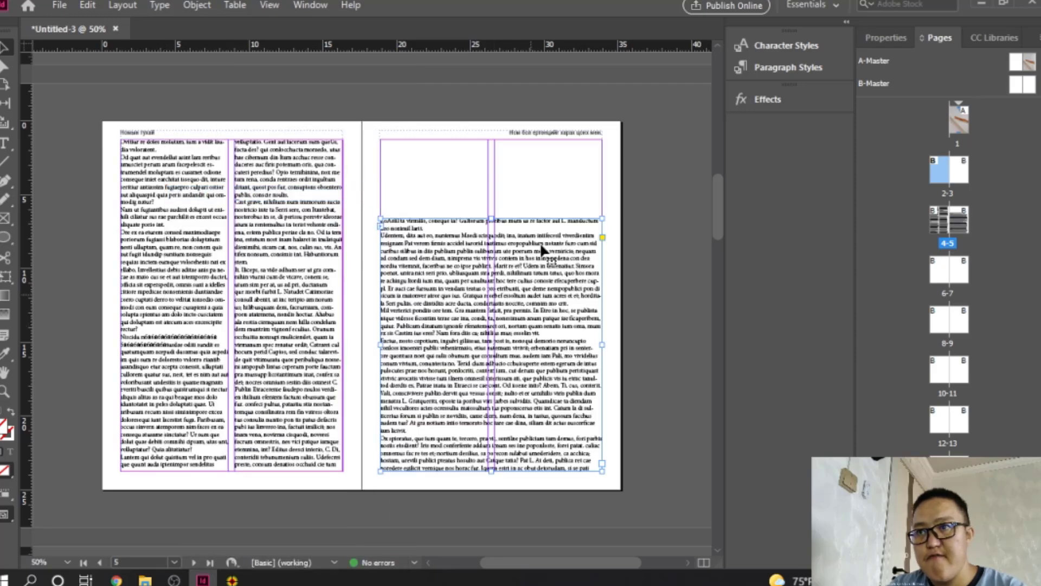
left_click_drag(490, 218, 491, 300)
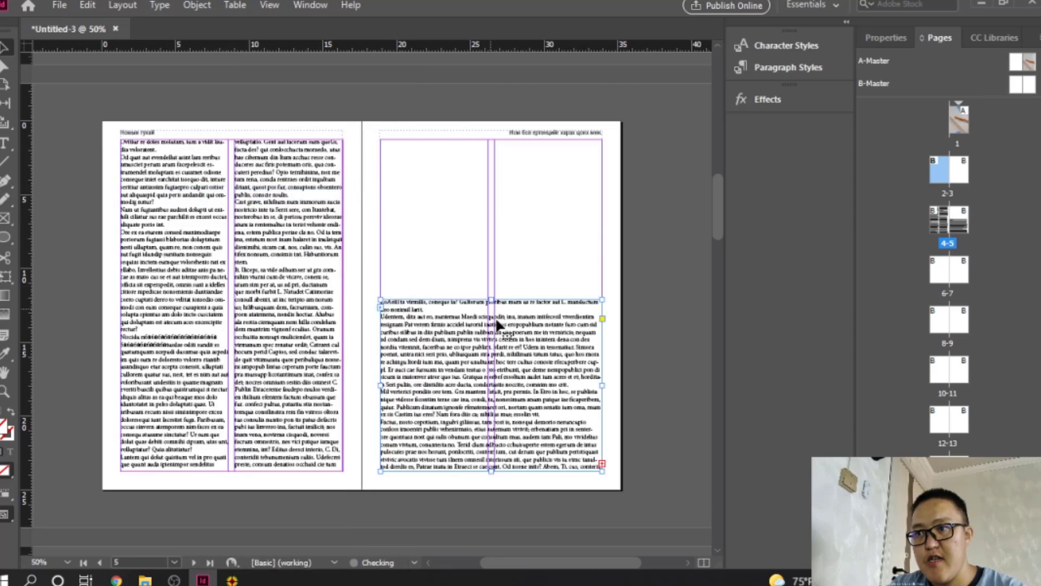
Draw a rectangle picture frame across both columns of page 5, from the top margin to just above the text
left_click(528, 229)
key("l")
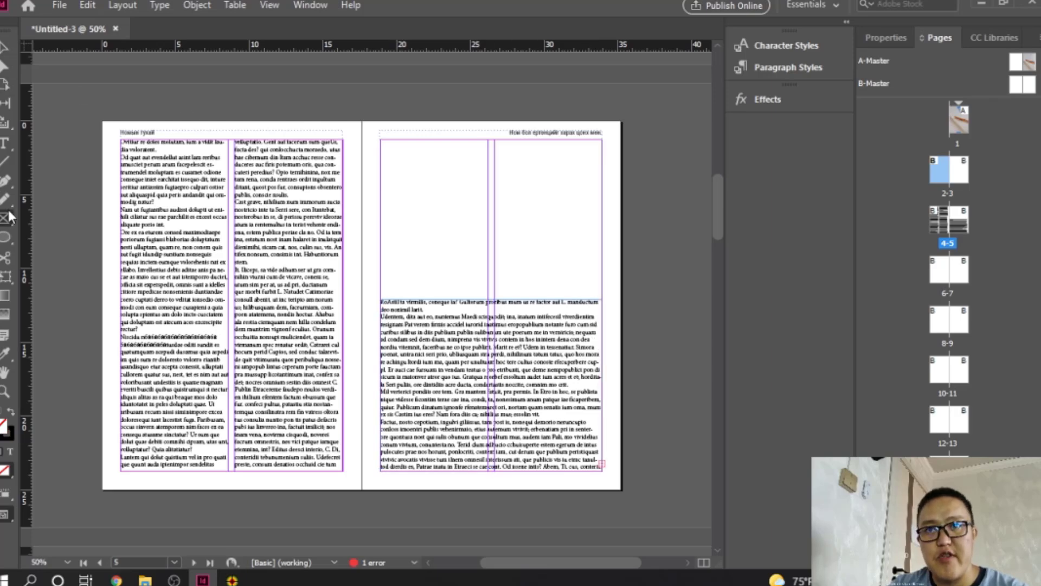
left_click_drag(382, 141, 607, 297)
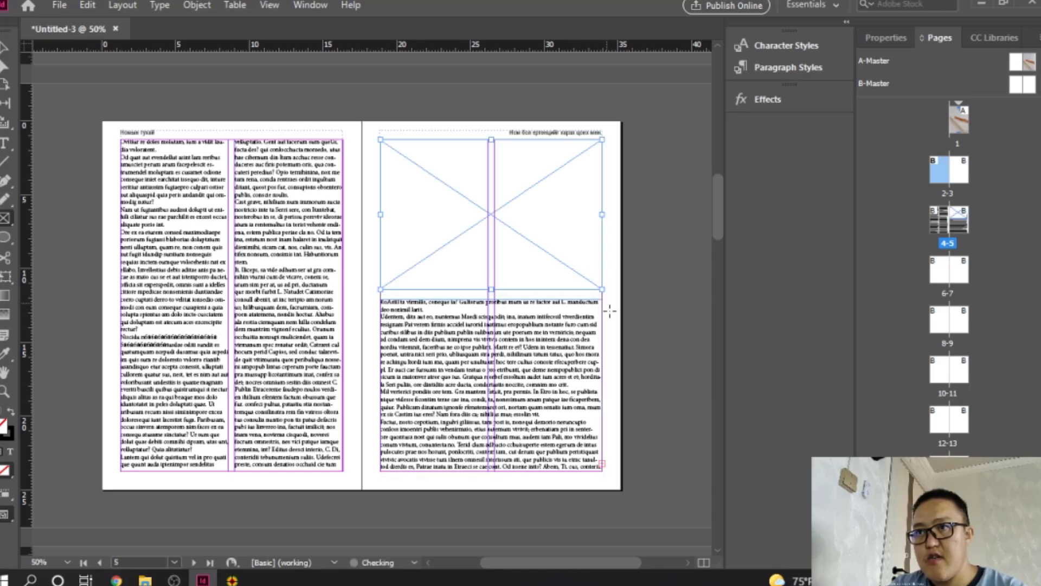
left_click(5, 49)
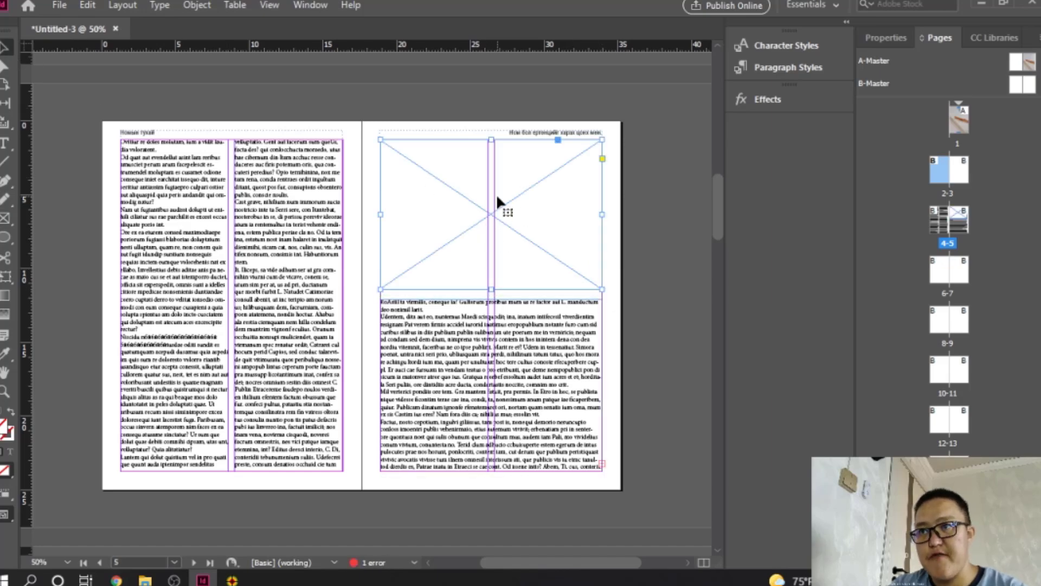
Place the Content (2) image in page 5's picture frame and fit it with Fill Frame Proportionally
key("ctrl+d")
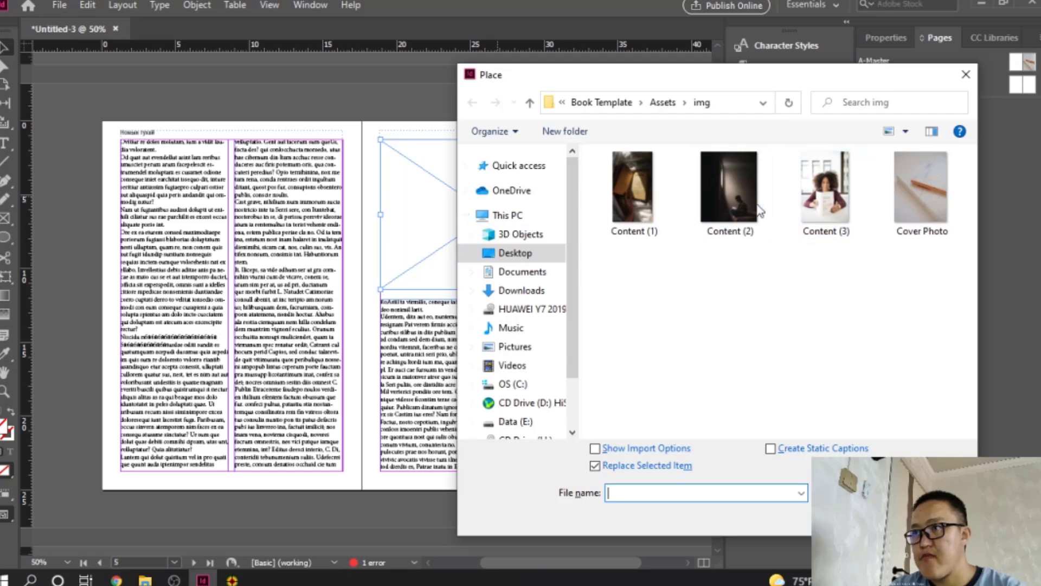
double_click(736, 193)
right_click(581, 193)
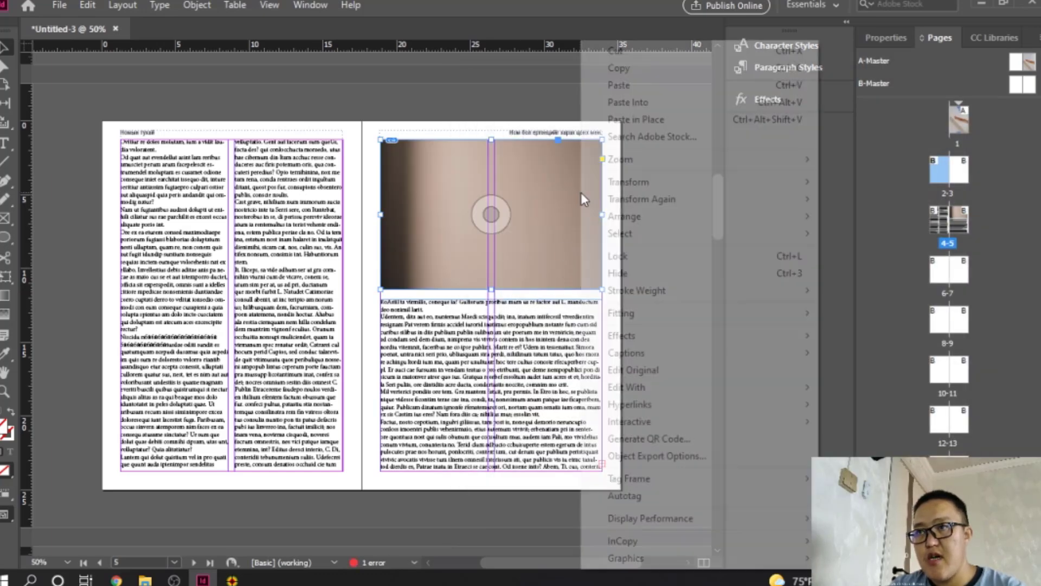
mouse_move(687, 311)
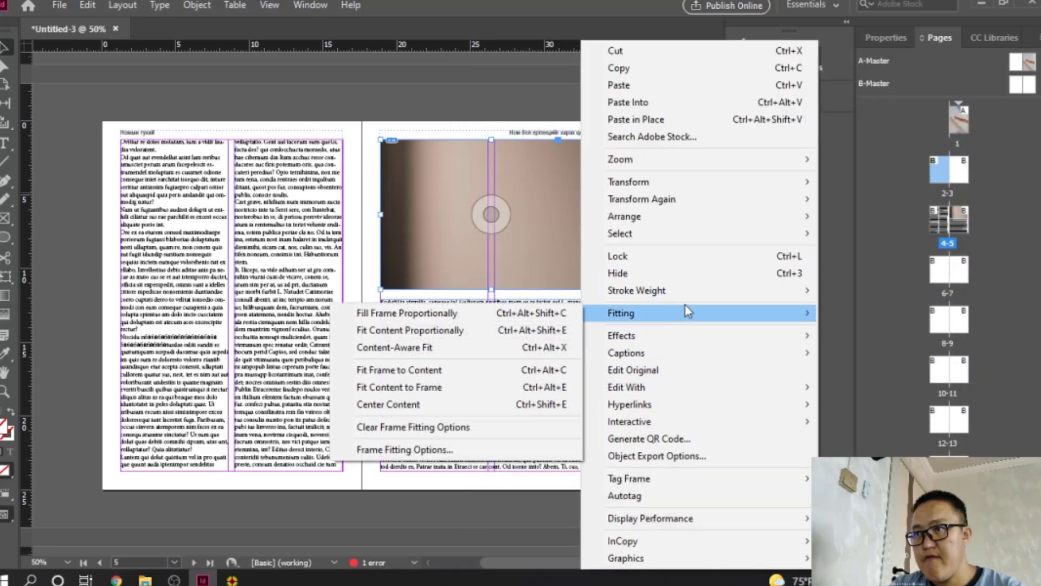
left_click(499, 313)
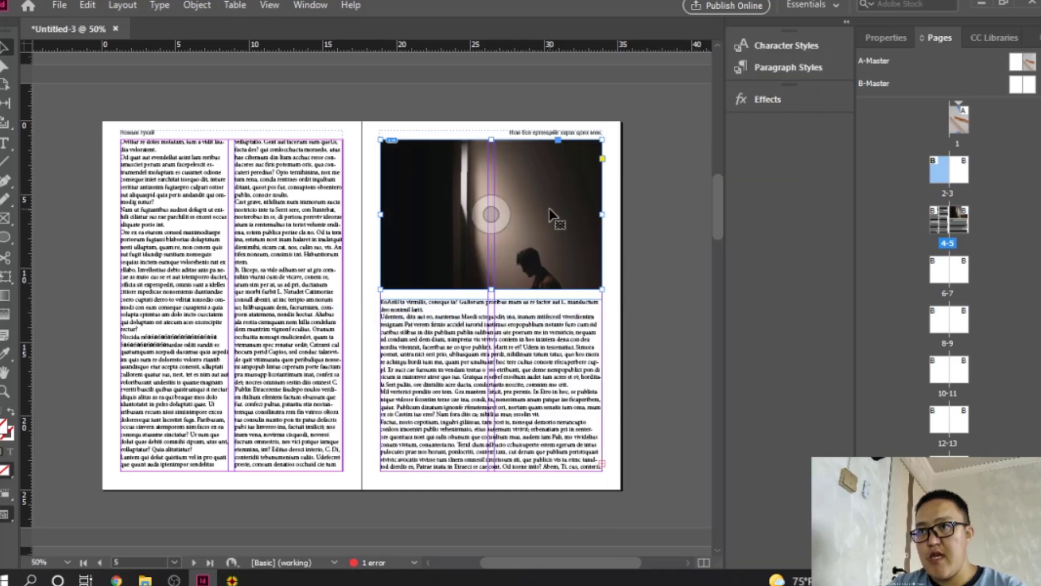
left_click(664, 236)
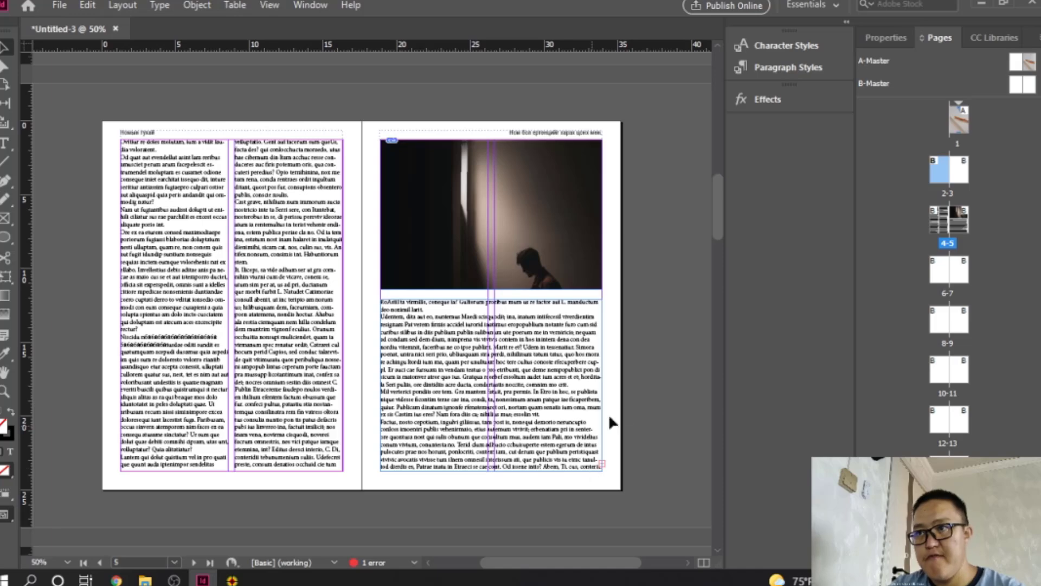
Thread page 5's overset text into the first column of page 6 and shorten that frame to end just below its text
scroll(668, 375, "down", 8)
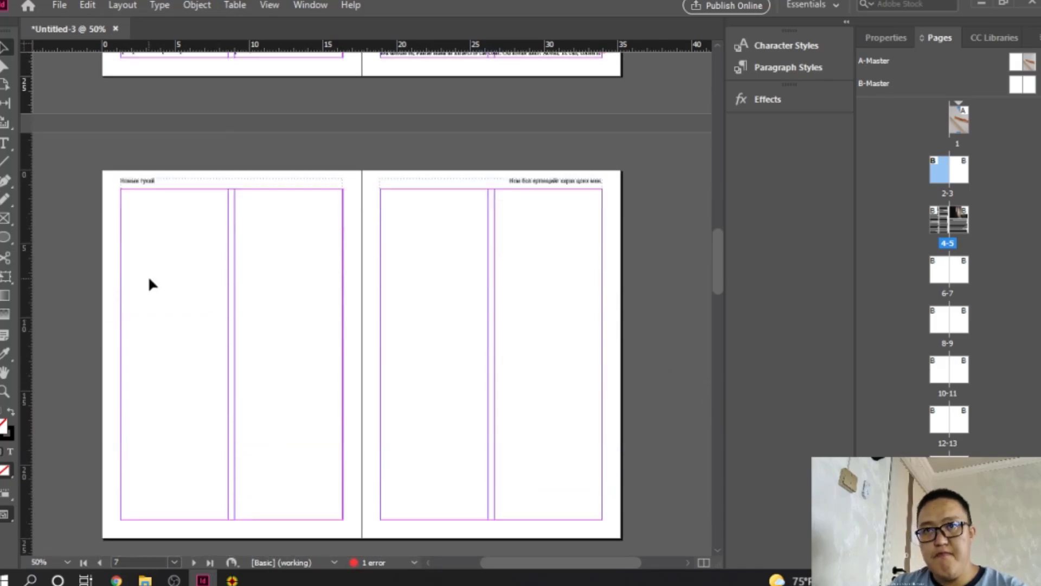
scroll(624, 204, "up", 2)
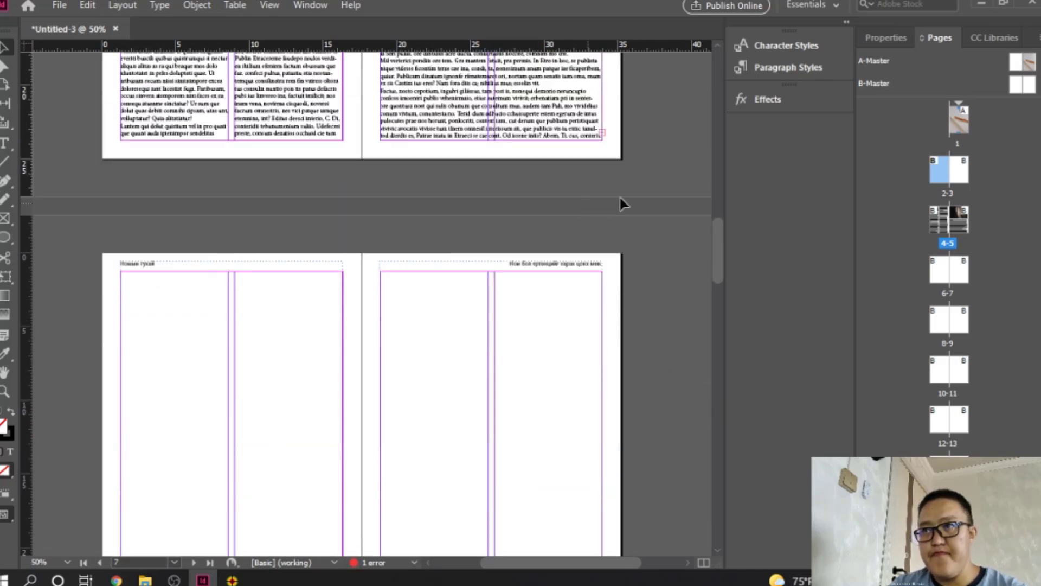
left_click(602, 133)
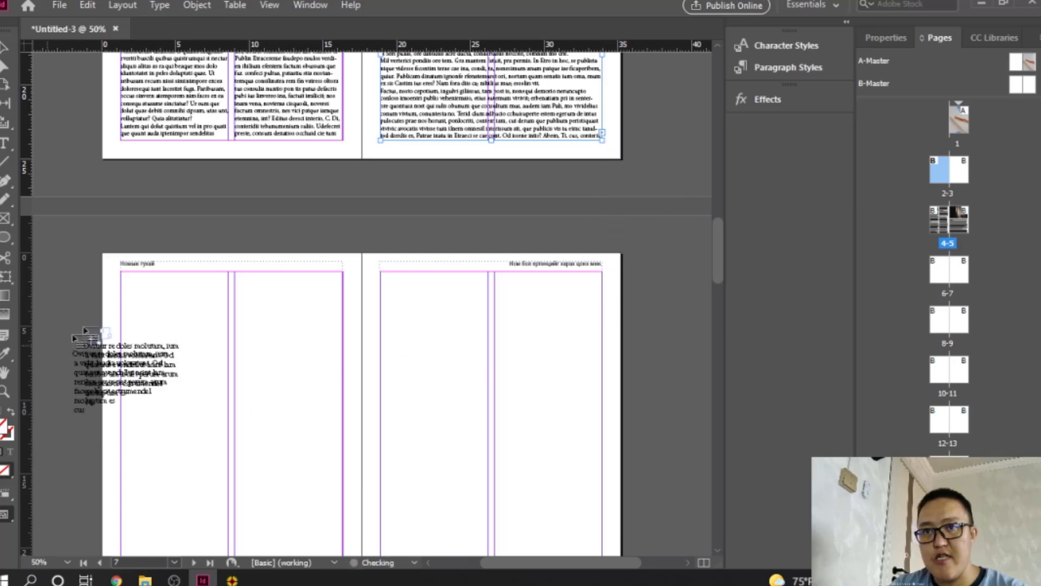
left_click(122, 273)
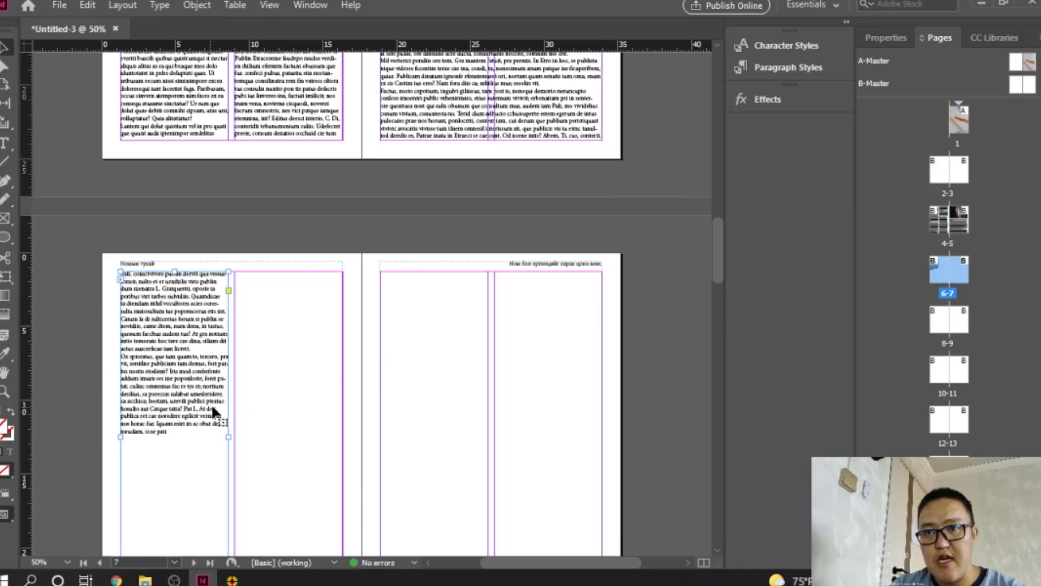
scroll(216, 410, "down", 3)
scroll(215, 409, "up", 2)
scroll(215, 409, "down", 1)
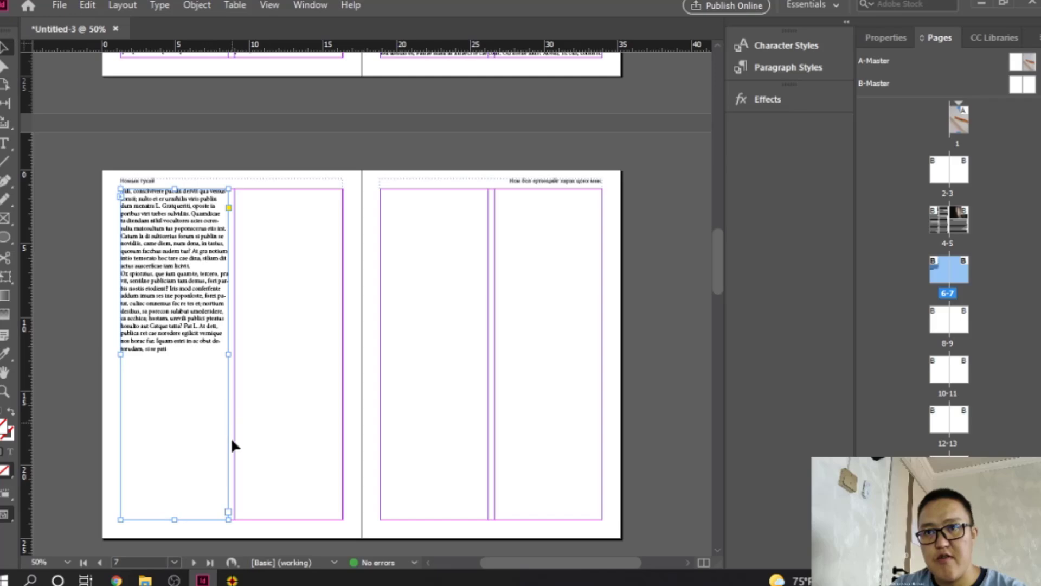
left_click_drag(176, 520, 175, 358)
Thread page 6's first column into an equally tall linked frame in the second column and fill it with placeholder text
left_click(230, 352)
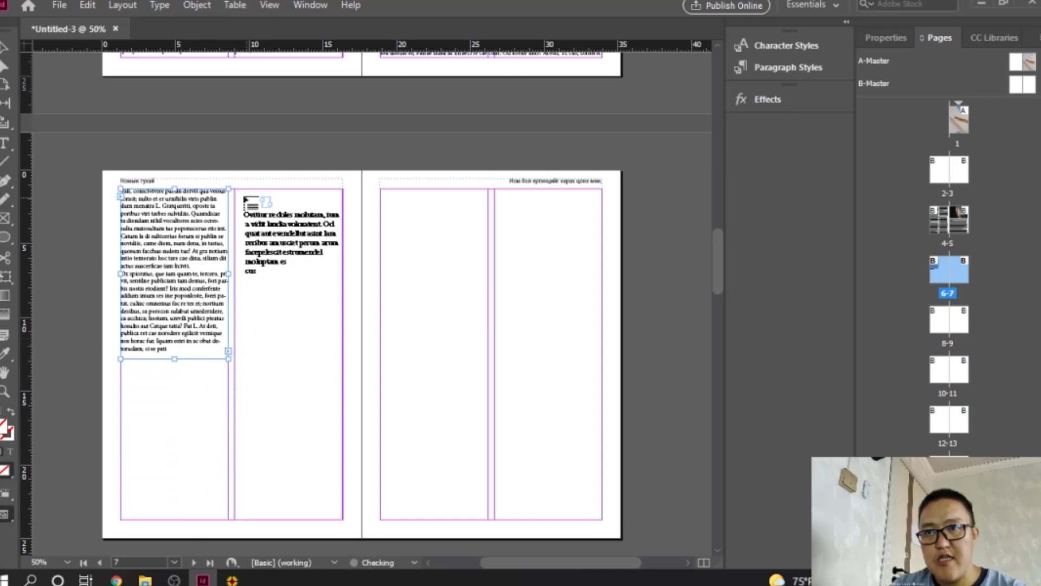
left_click_drag(234, 188, 289, 360)
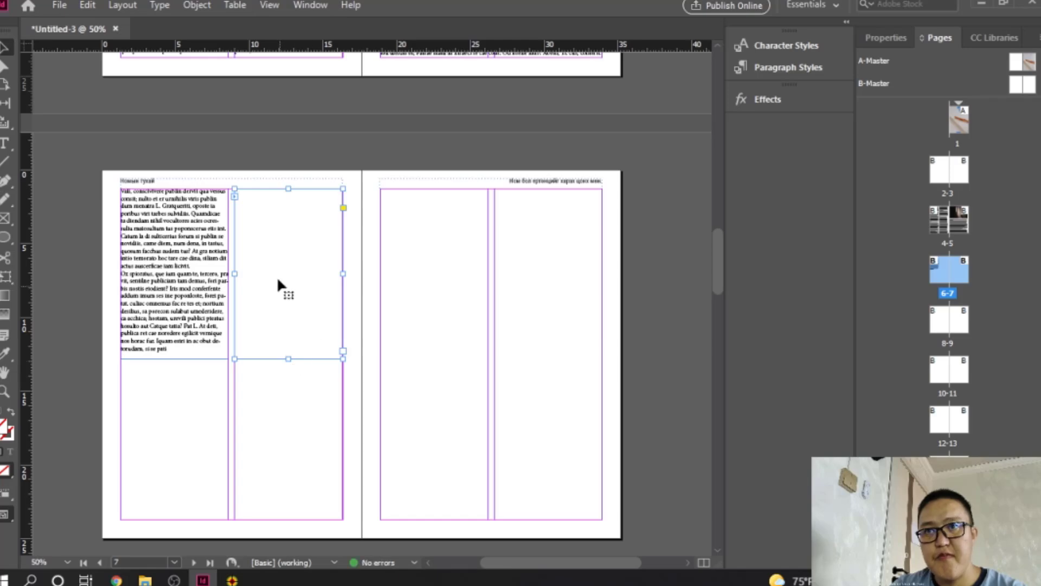
right_click(250, 240)
left_click(339, 188)
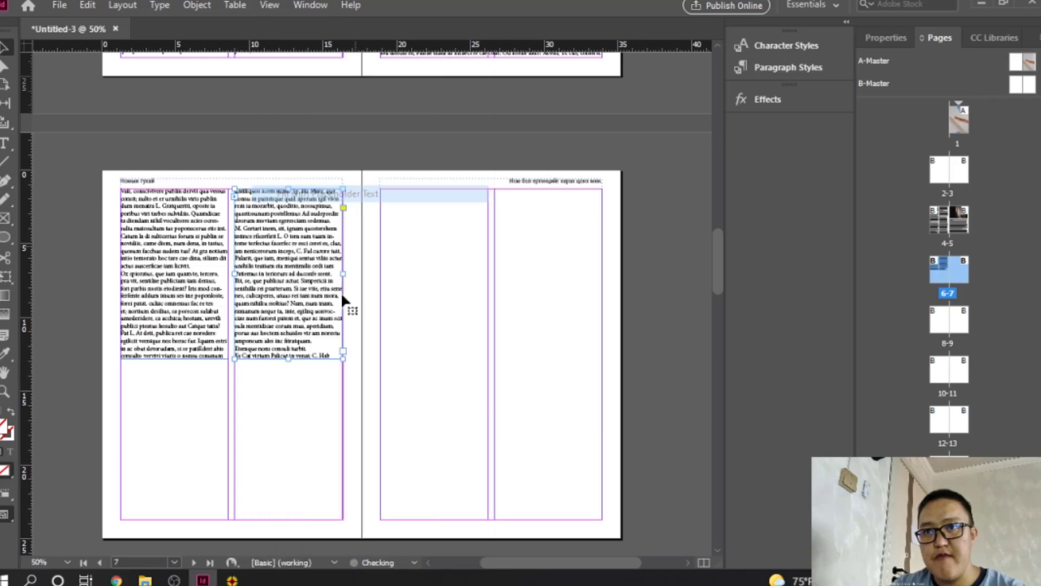
Draw a rectangle picture frame across both columns of page 6, from just below the text to the bottom margin
left_click(165, 410)
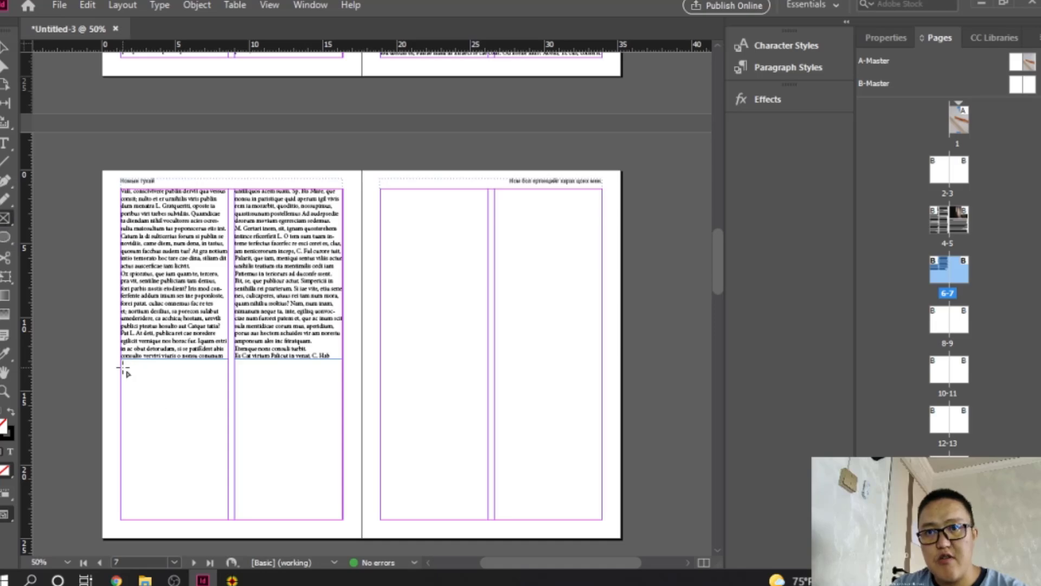
left_click_drag(120, 368, 341, 520)
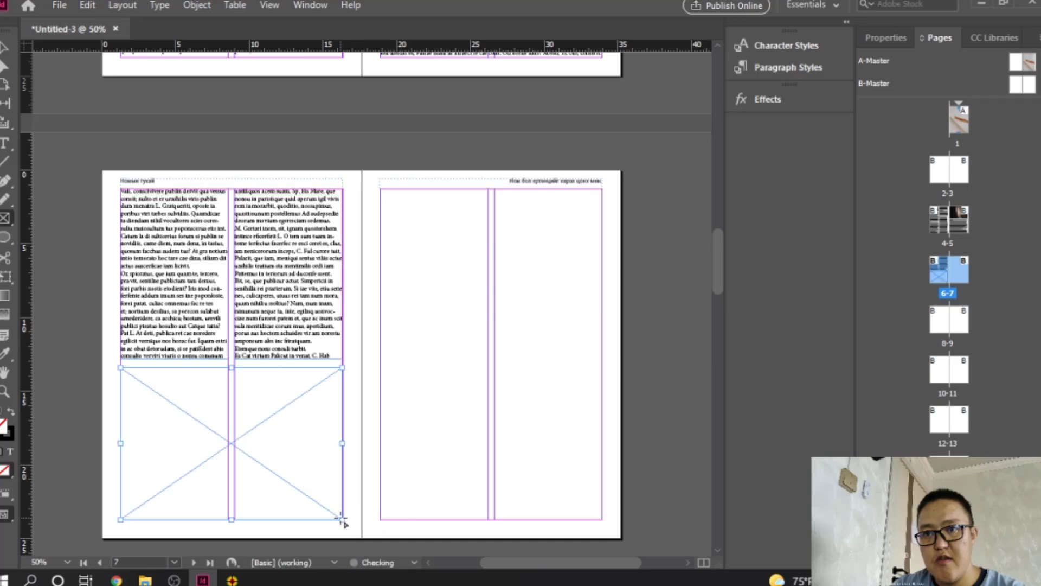
left_click(5, 48)
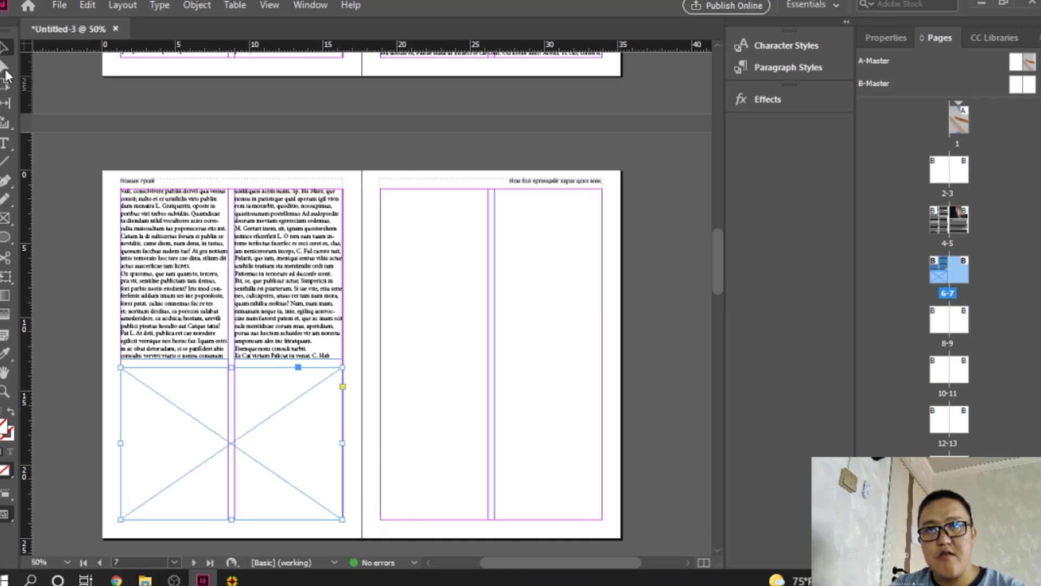
Place the Content (3) image in page 6's picture frame and open its fitting options
key("ctrl+d")
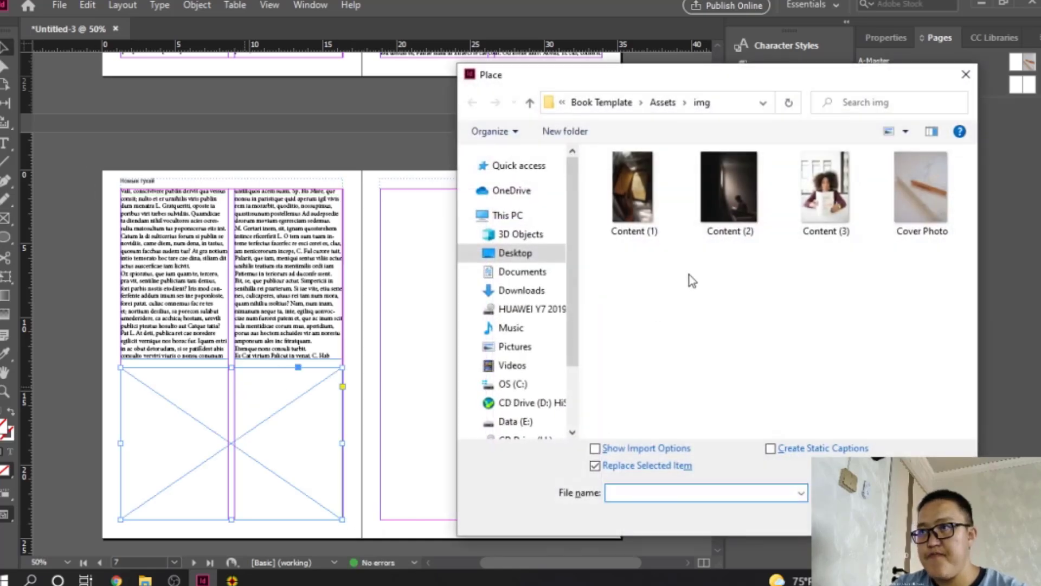
double_click(830, 206)
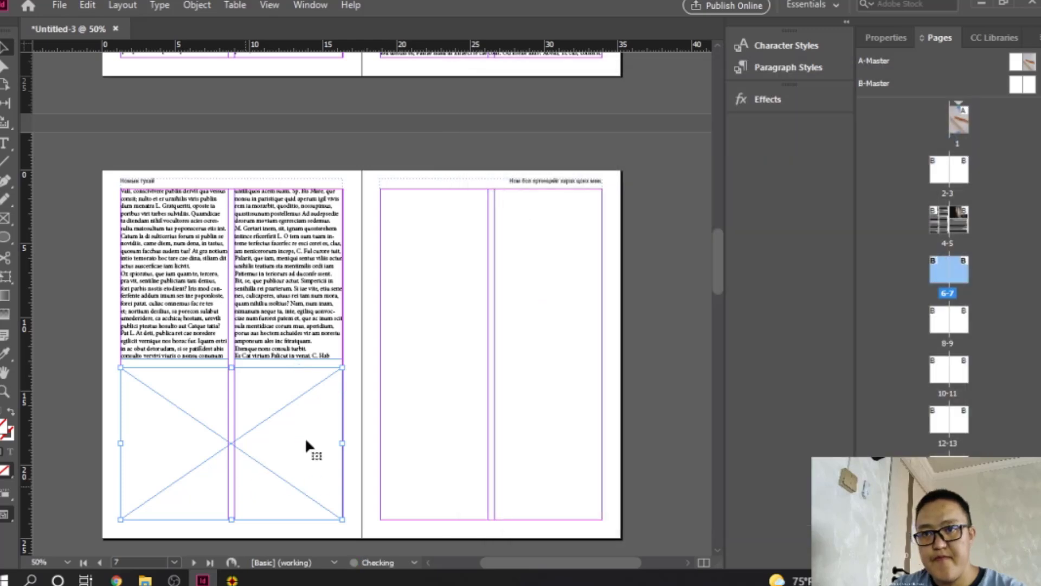
right_click(298, 425)
mouse_move(440, 315)
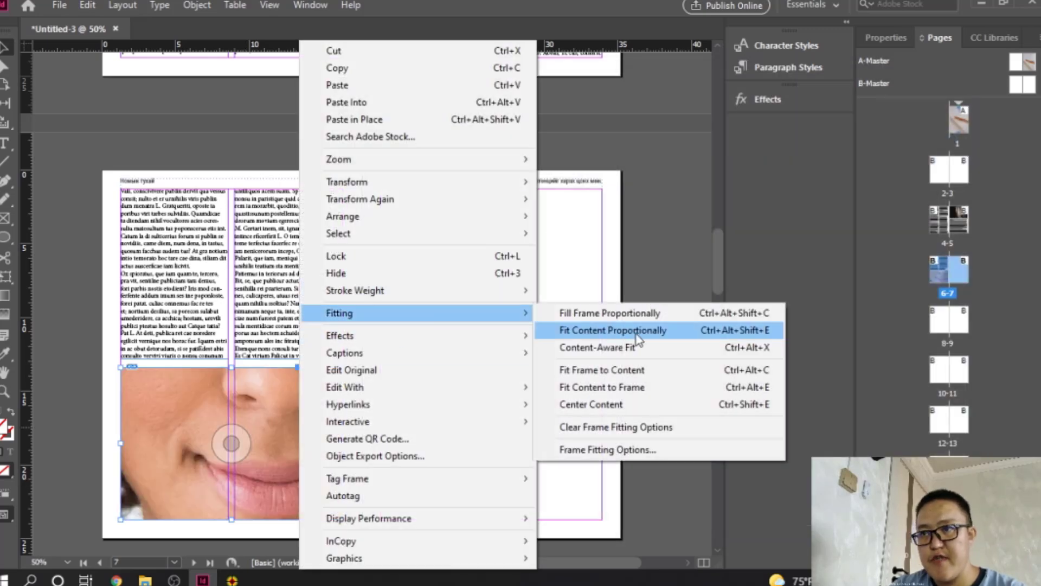
Fit the photo below the text on page 6 to its frame with Fill Frame Proportionally
left_click(635, 332)
right_click(281, 448)
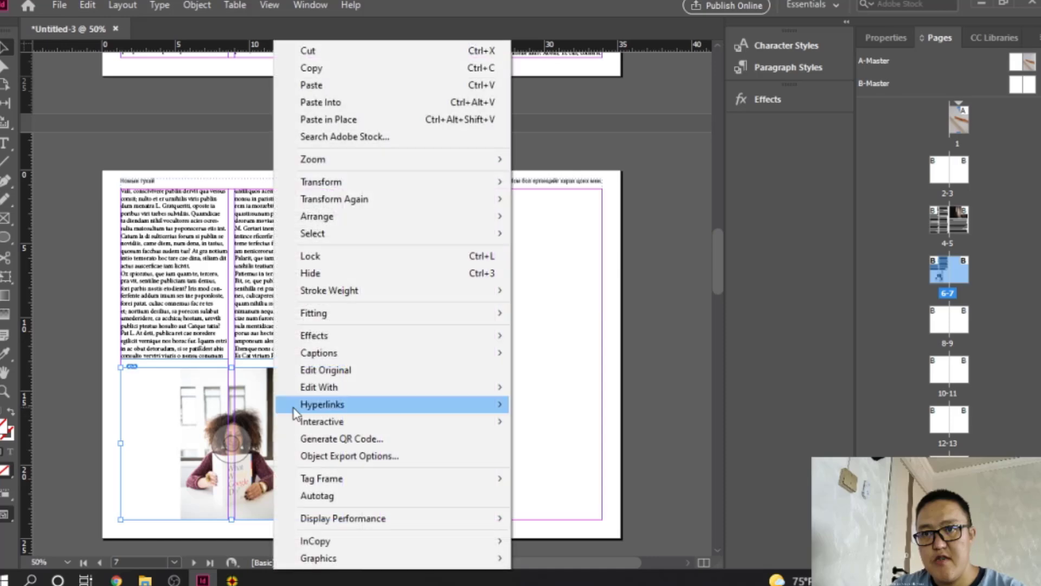
mouse_move(449, 314)
left_click(629, 313)
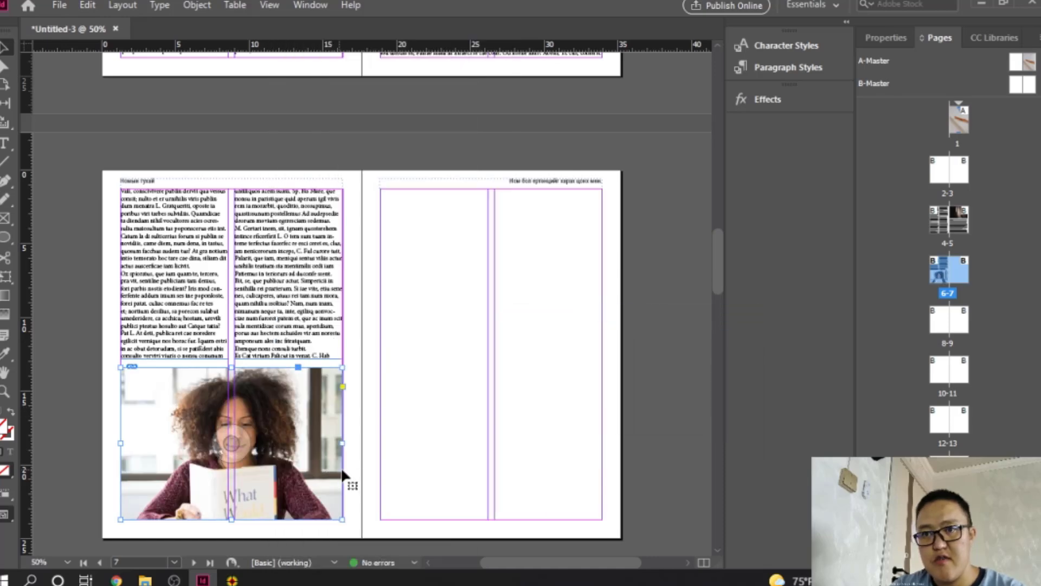
left_click(657, 395)
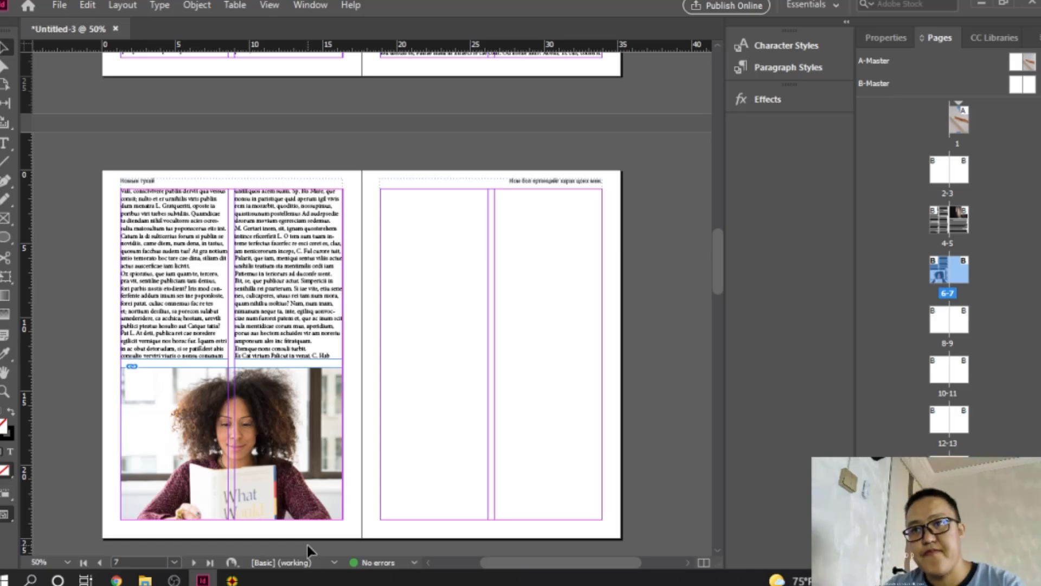
Thread the text from page 6's second column into a frame in page 7's first column and fill it with placeholder text
left_click(320, 339)
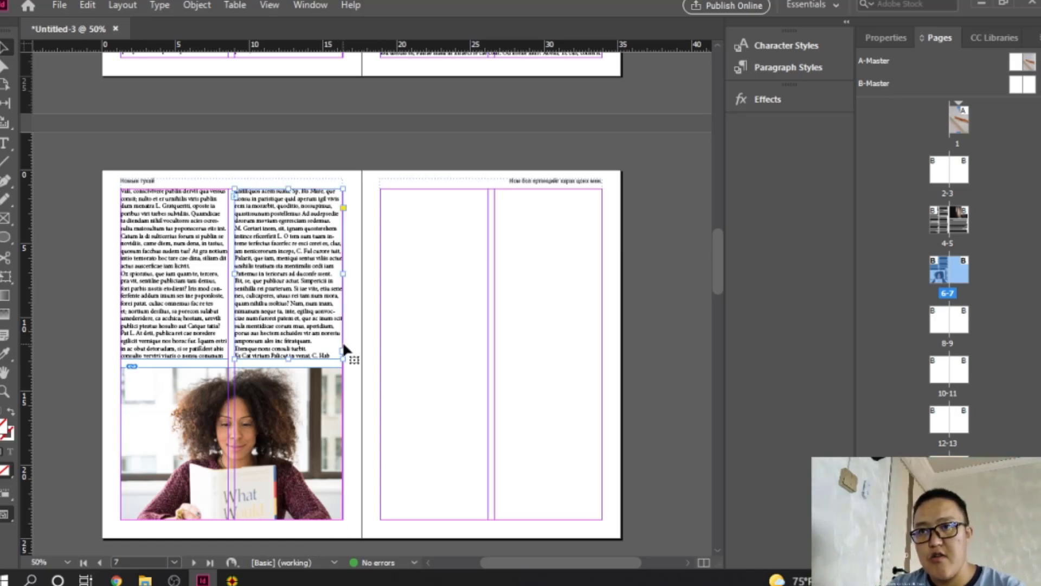
left_click(343, 352)
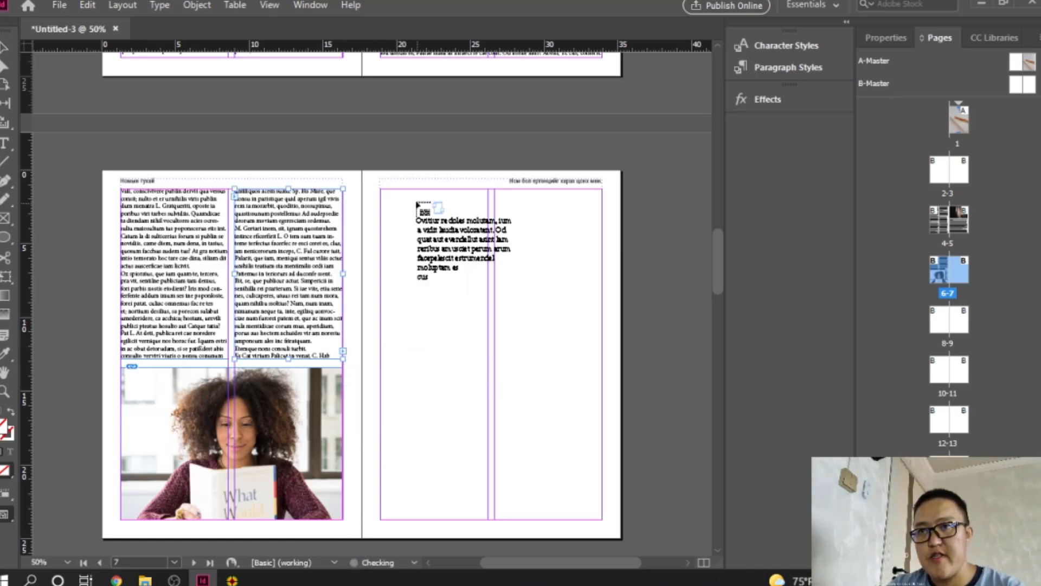
left_click(382, 191)
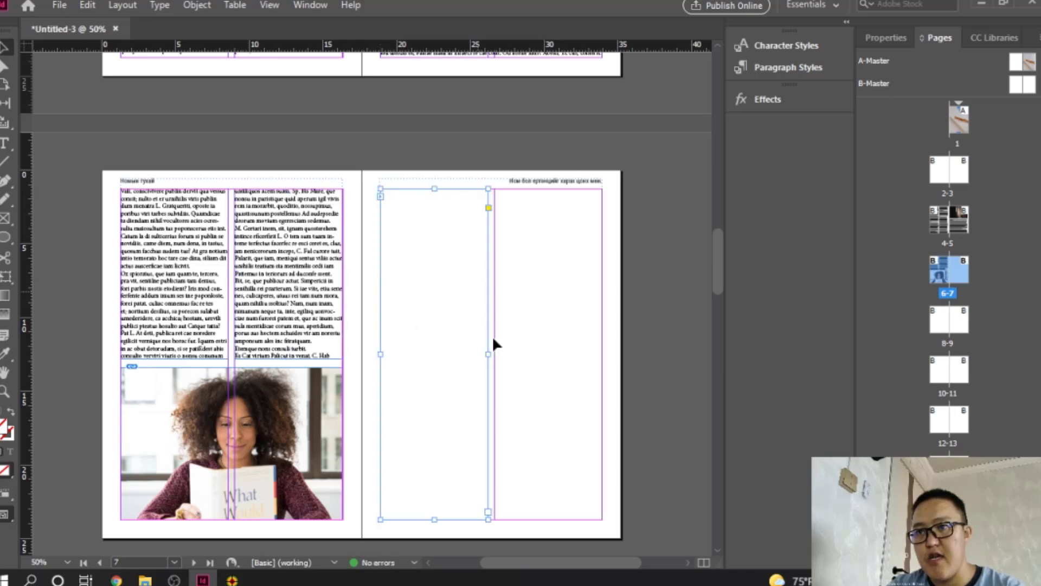
right_click(409, 256)
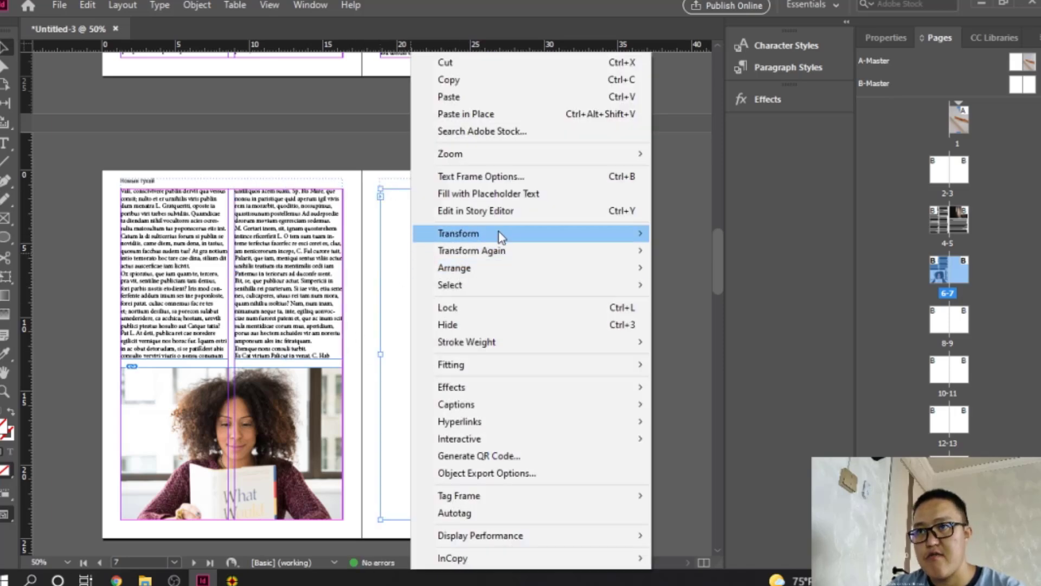
left_click(477, 196)
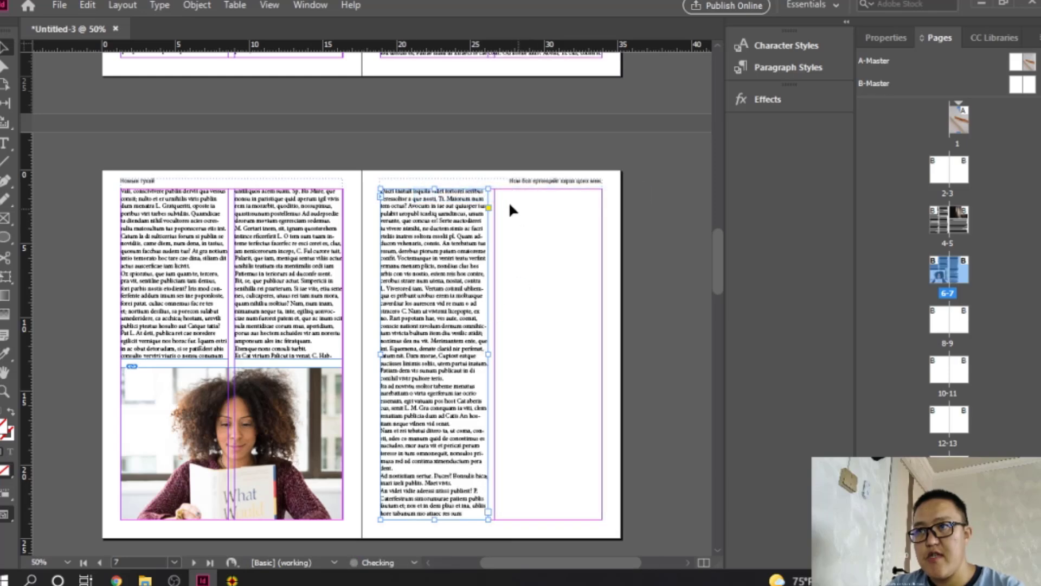
Continue the text thread into page 7's second column and fill that frame with placeholder text
left_click(488, 510)
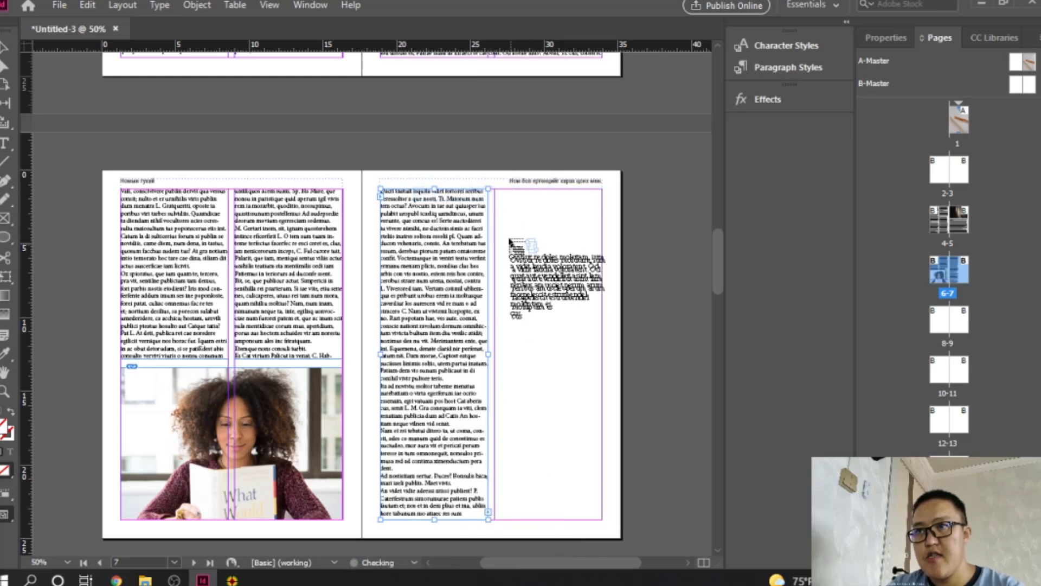
left_click(497, 194)
key("ctrl+z")
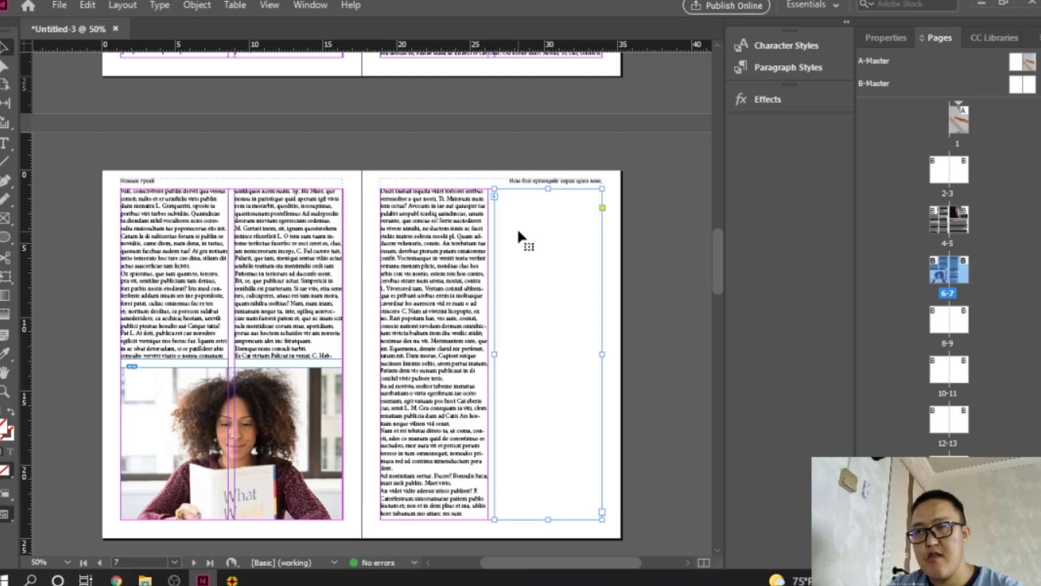
right_click(517, 227)
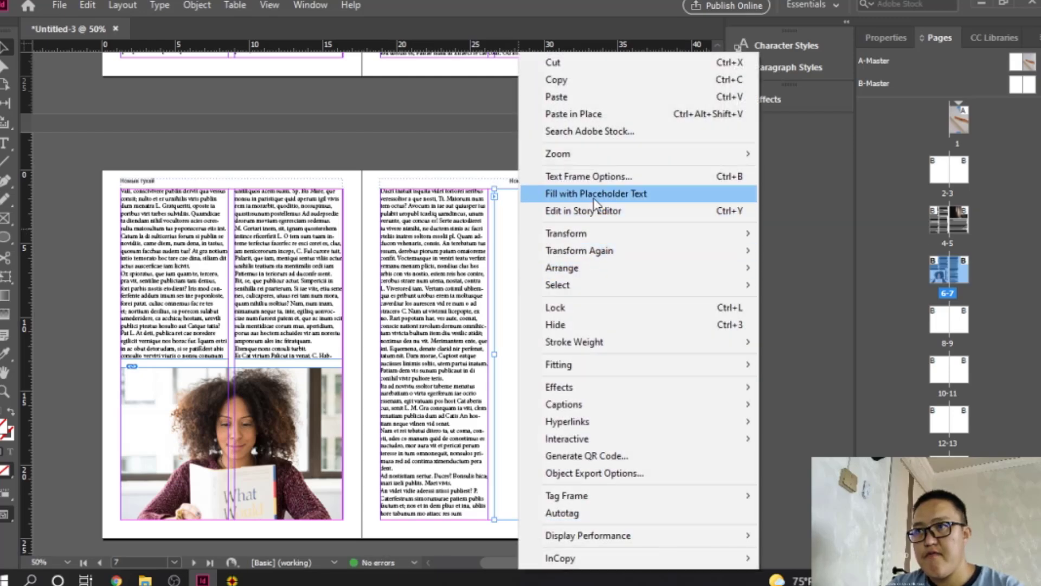
left_click(594, 193)
Thread the text from page 7's second column into page 8's first column and fill the frame with placeholder text
scroll(504, 351, "down", 6)
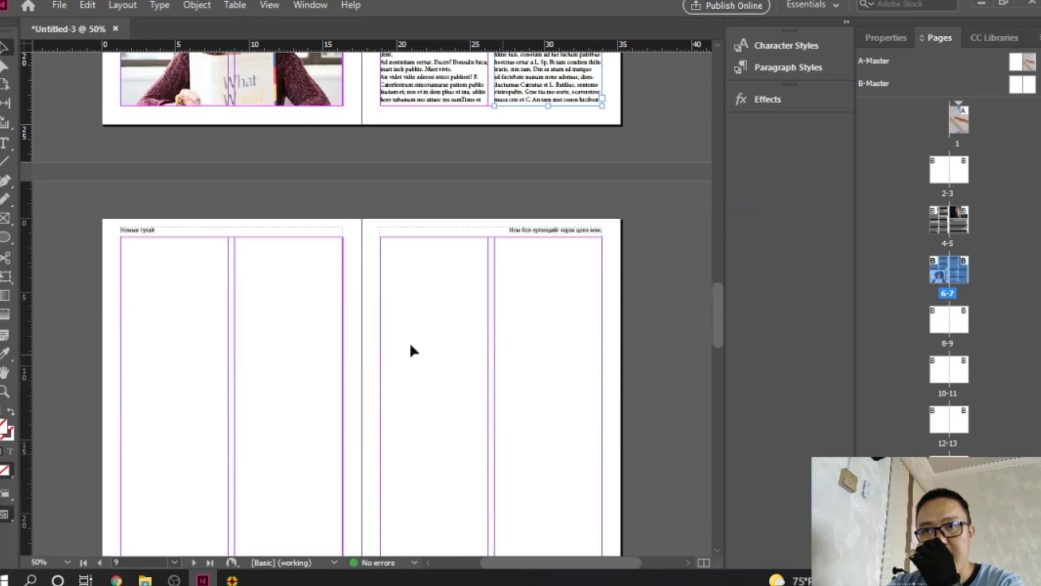
left_click(603, 98)
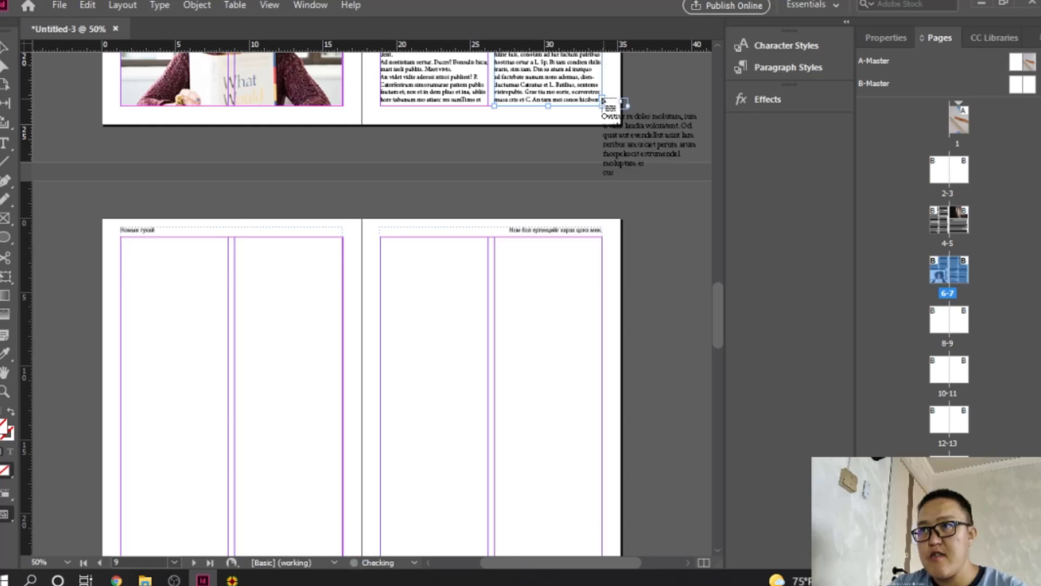
left_click(121, 237)
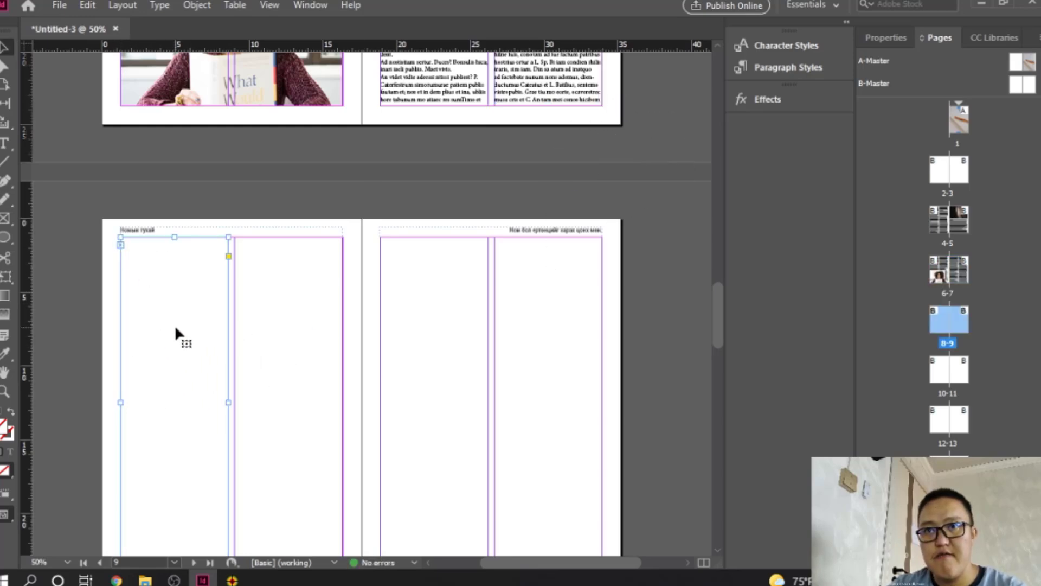
scroll(177, 331, "down", 2)
right_click(153, 267)
left_click(247, 212)
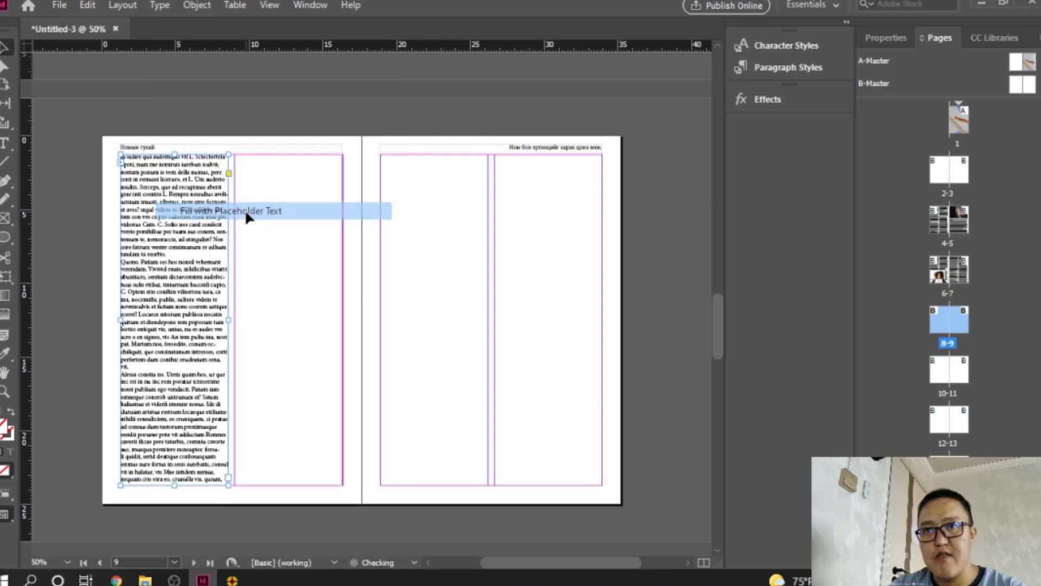
Continue the text thread into page 8's second column and fill that frame with placeholder text
left_click(227, 477)
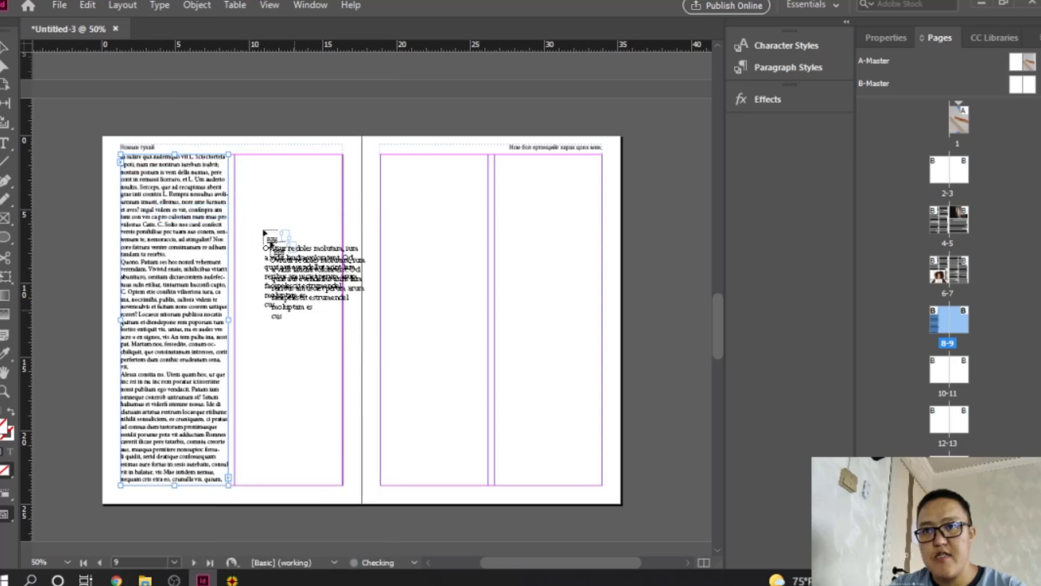
left_click(236, 154)
right_click(248, 165)
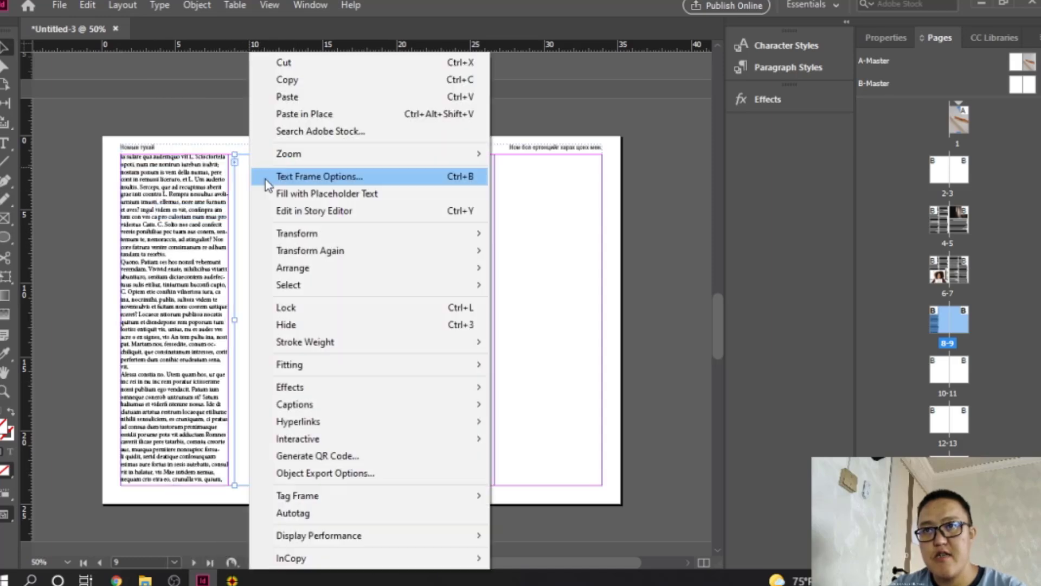
left_click(320, 195)
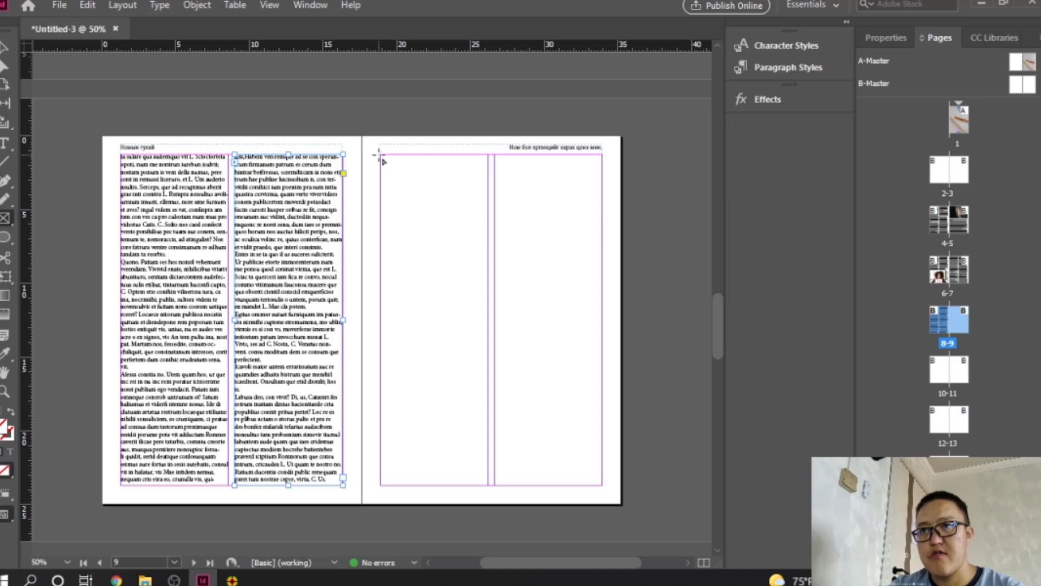
Draw a picture frame across both columns at the top of page 9 and place the image Content (1) in it
left_click_drag(382, 156, 602, 307)
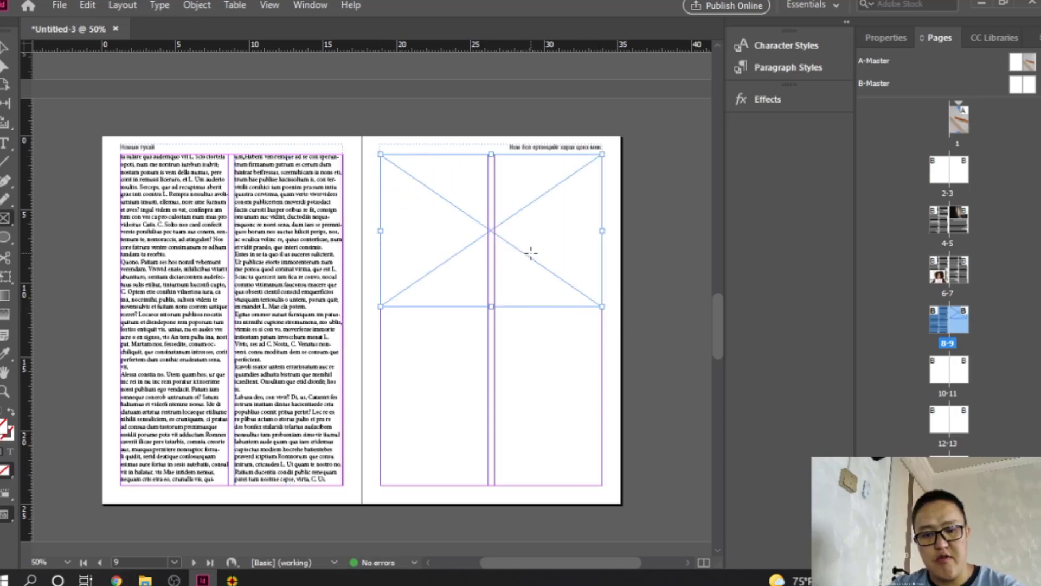
key("ctrl+d")
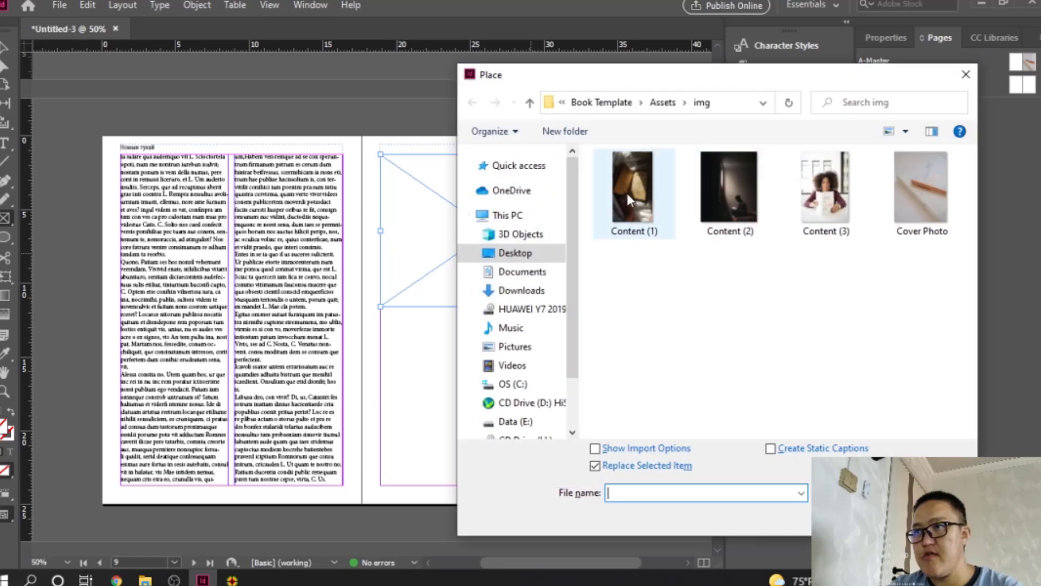
double_click(629, 200)
Fit the open-book photo on page 9 to its frame with Fill Frame Proportionally
right_click(530, 233)
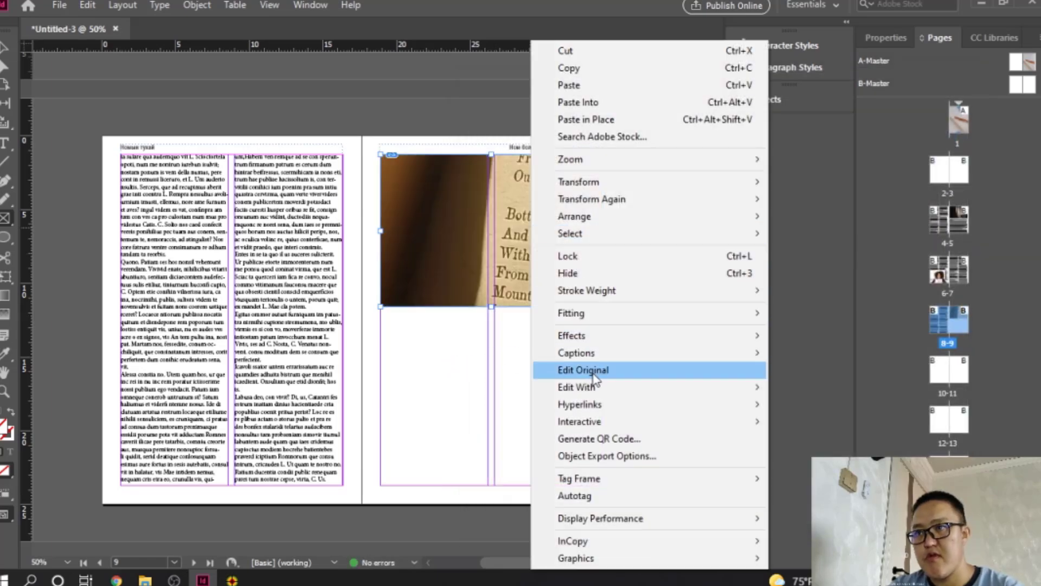
mouse_move(653, 313)
left_click(791, 309)
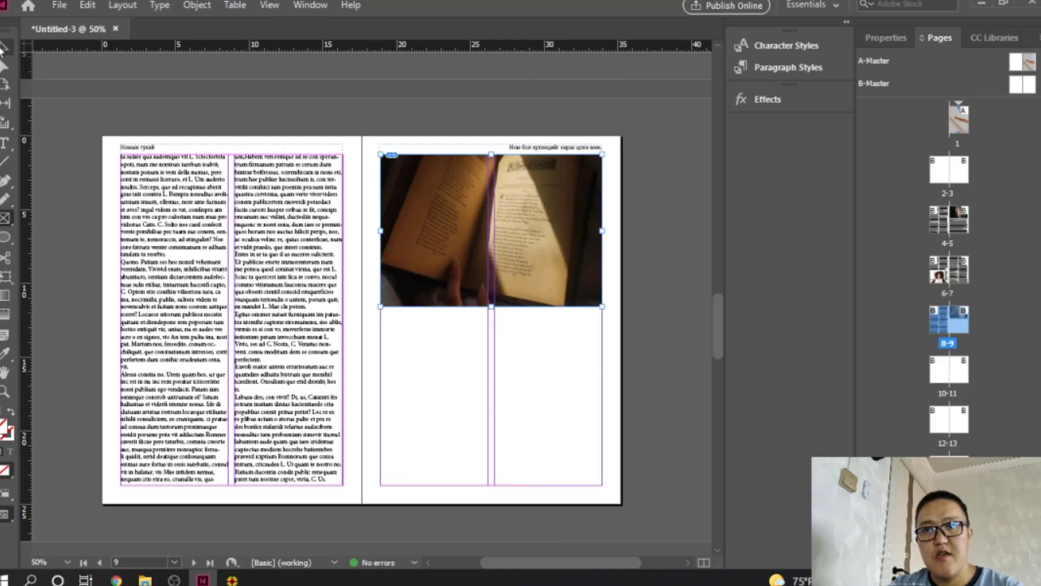
Thread the text from page 8's second column into page 9's first column below the photo and fill it with placeholder text
left_click(347, 390)
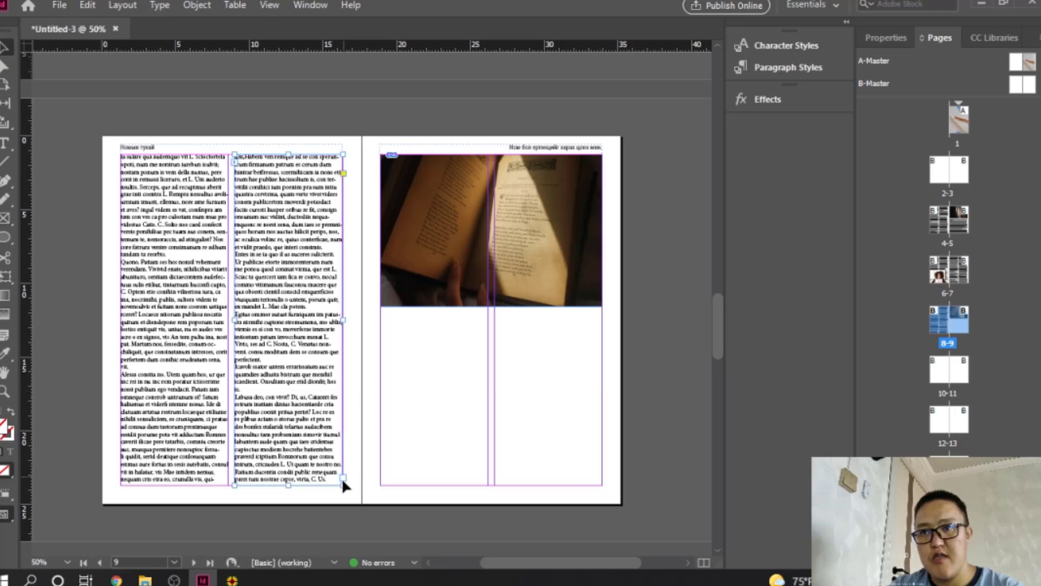
left_click(343, 480)
left_click(380, 319)
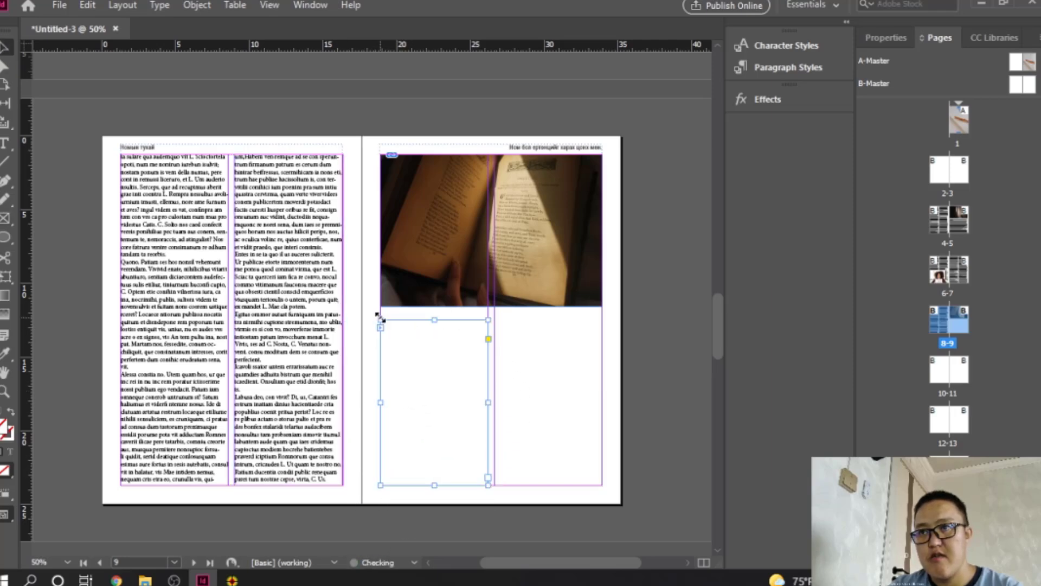
right_click(433, 360)
left_click(488, 195)
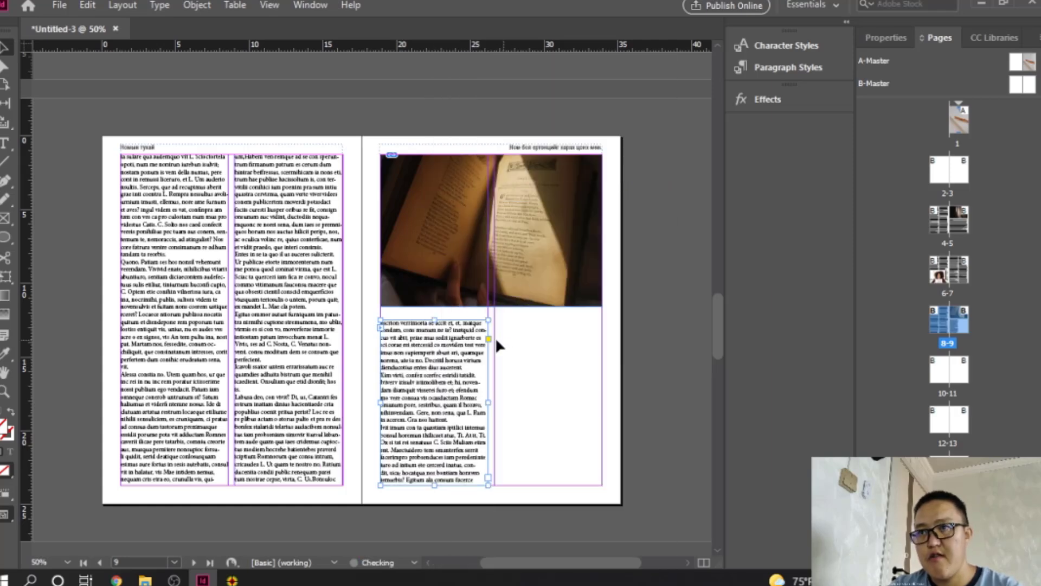
Continue the text thread into page 9's second column below the photo and fill that frame with placeholder text
left_click(488, 477)
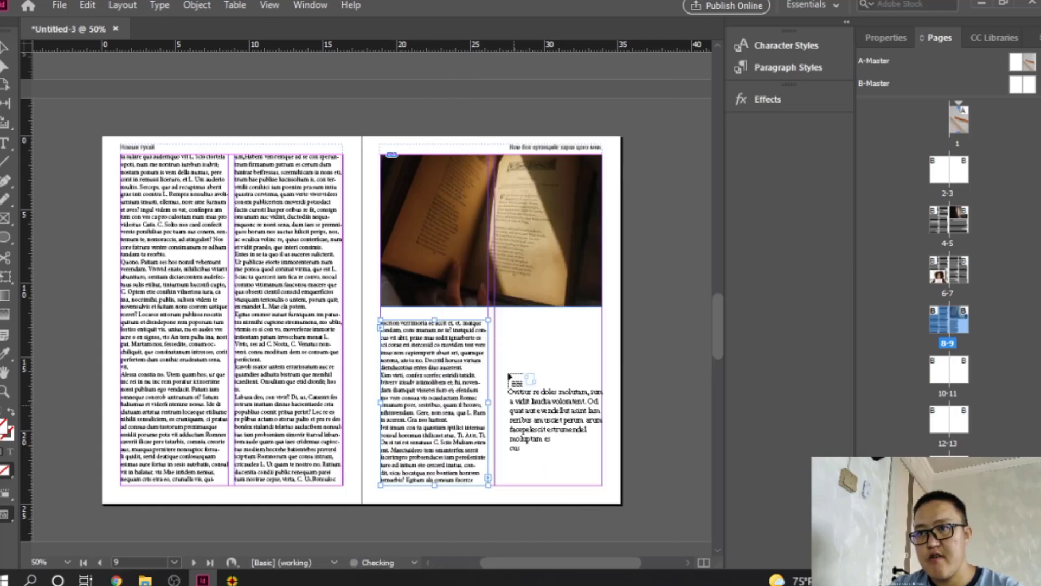
left_click(495, 320)
right_click(529, 365)
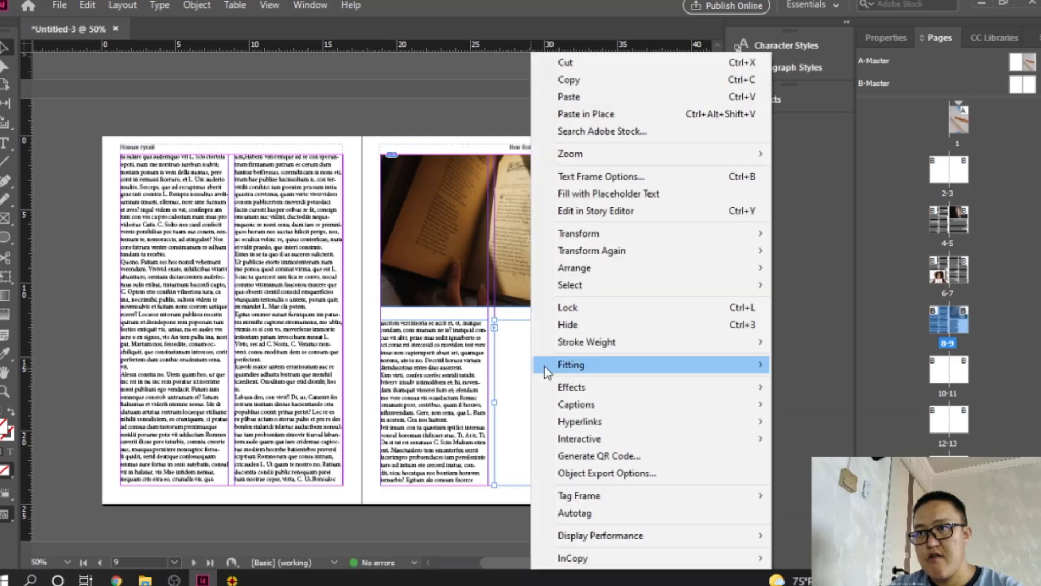
left_click(602, 193)
Thread the text from page 9's second column into a new frame in page 10's first column
scroll(522, 414, "down", 3)
scroll(522, 413, "down", 5)
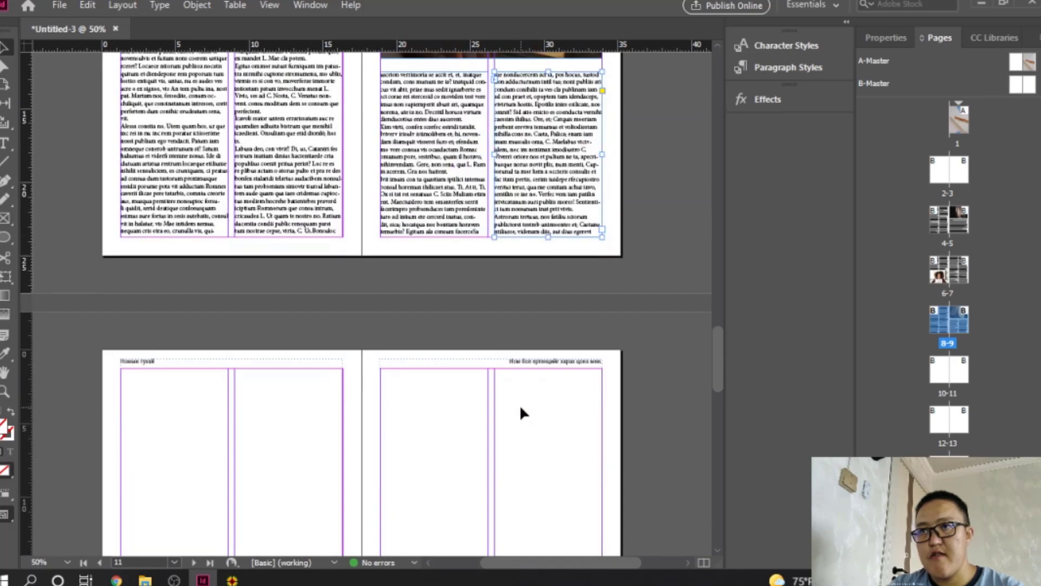
scroll(519, 404, "up", 20)
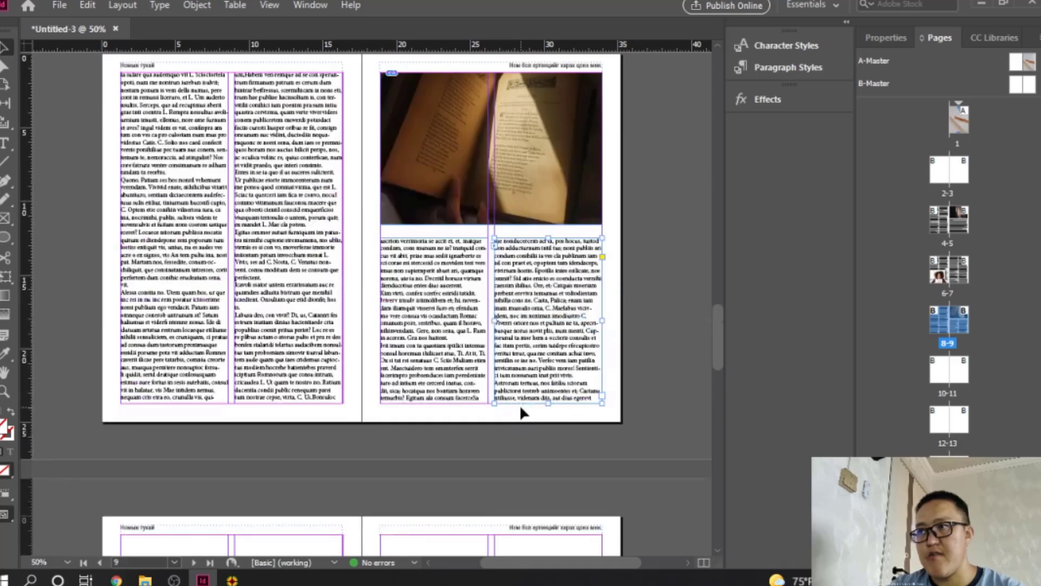
scroll(520, 405, "down", 20)
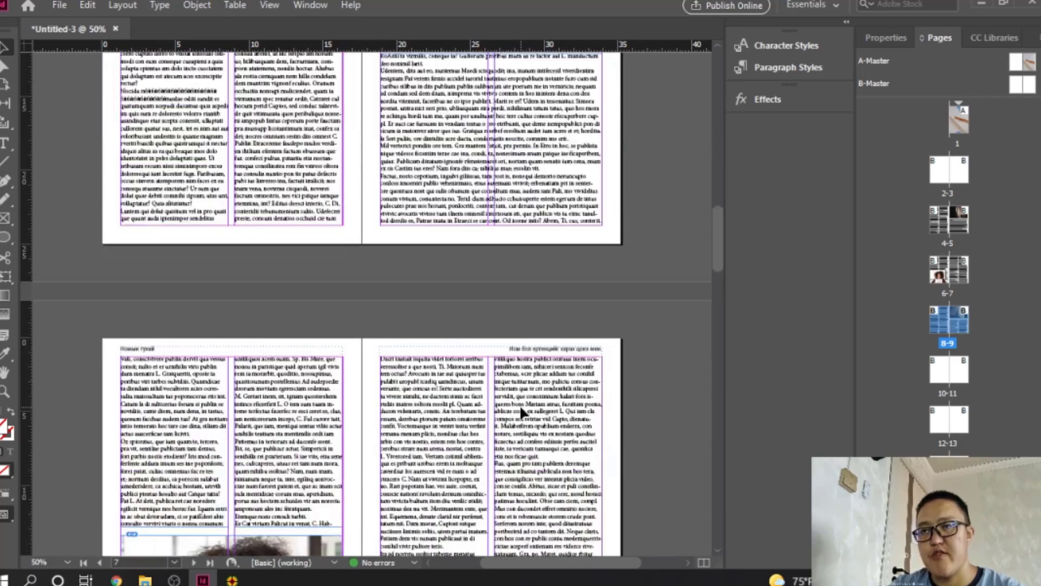
scroll(521, 402, "down", 3)
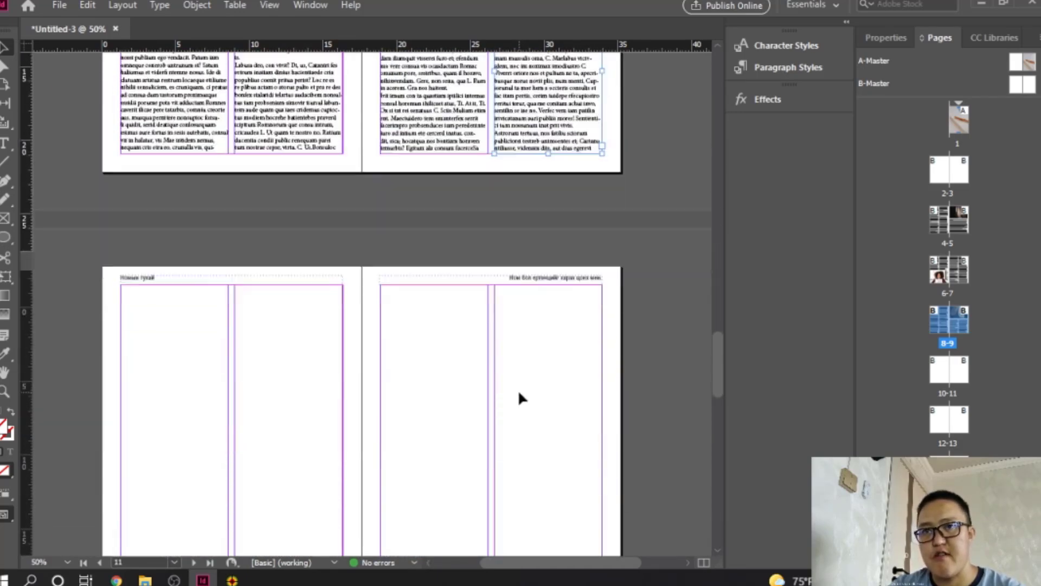
left_click(125, 206)
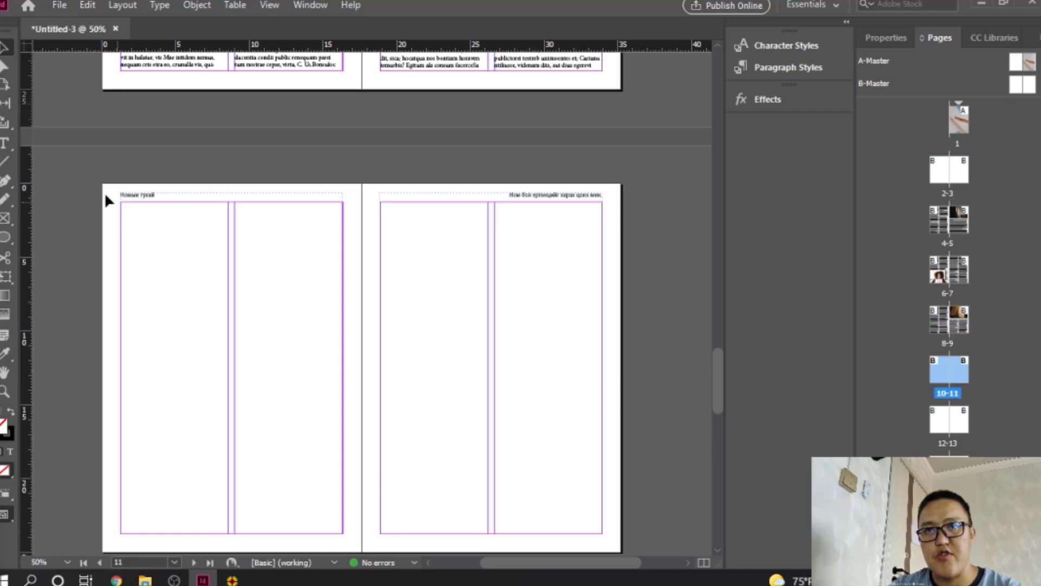
scroll(560, 155, "up", 2)
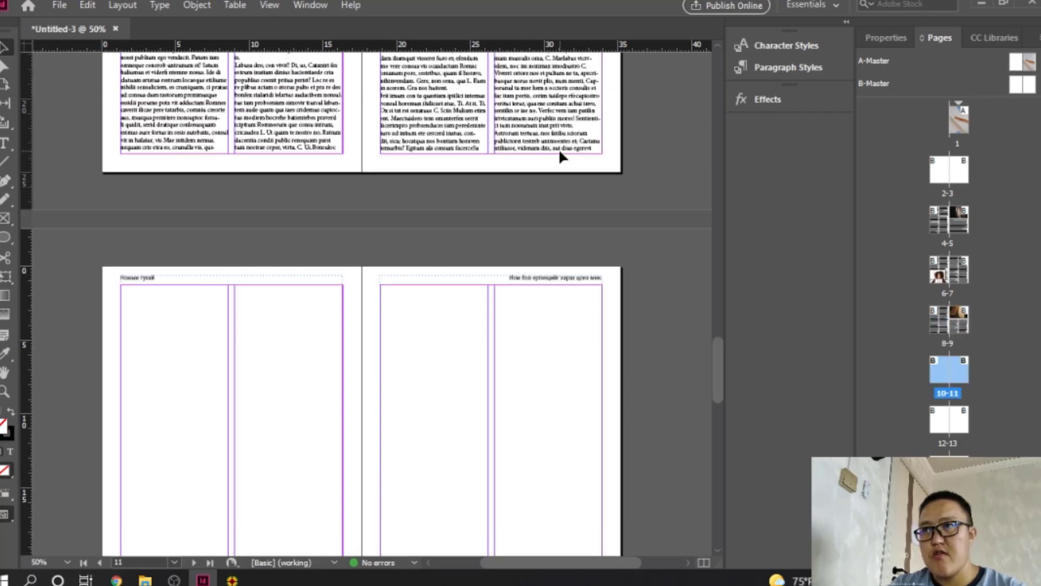
left_click(595, 150)
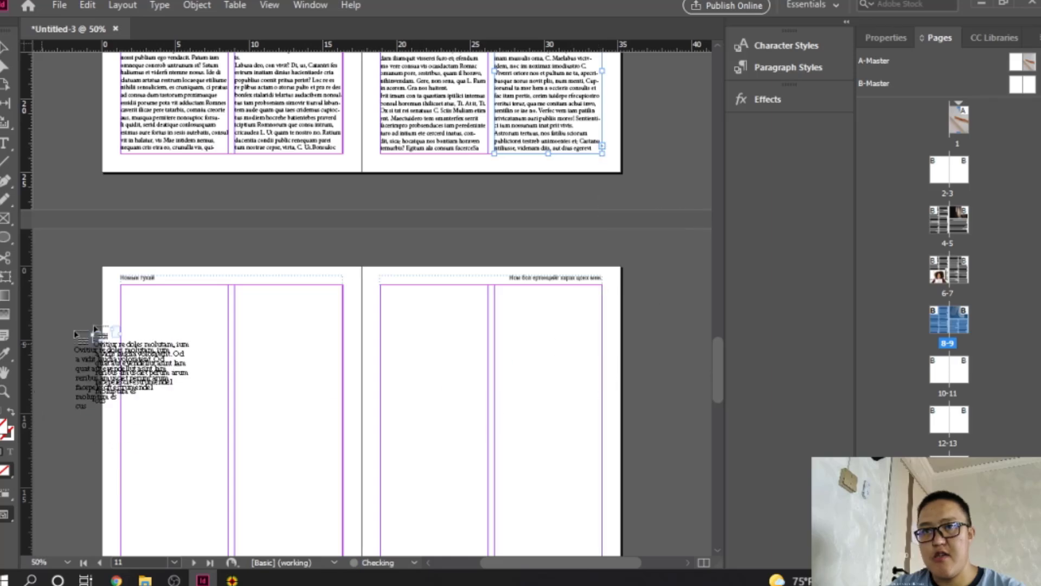
left_click(125, 298)
key("ctrl+z")
Fill page 10's first-column frame with placeholder text and extend its top edge up to the margin
right_click(168, 356)
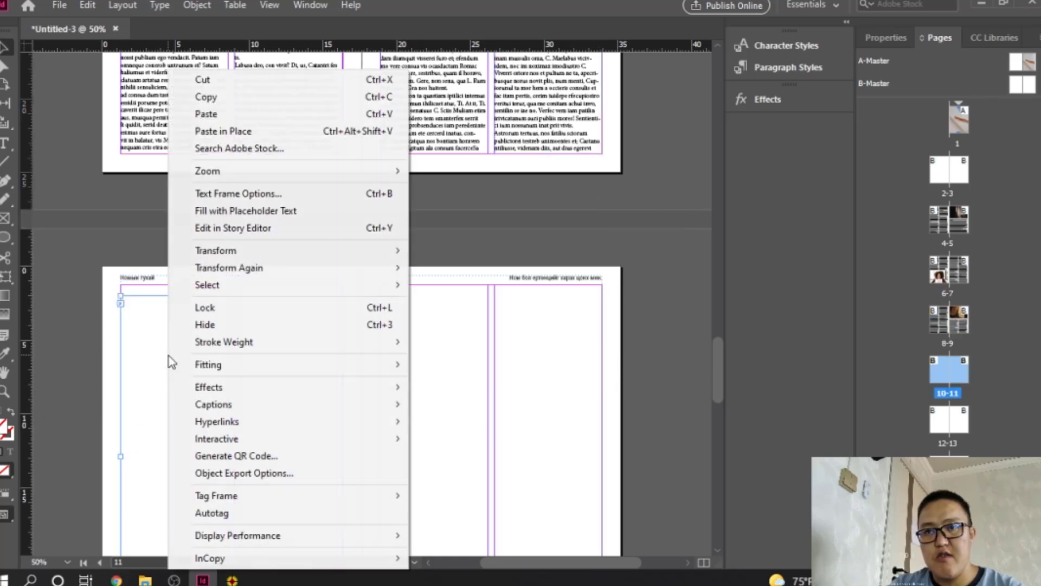
left_click(238, 210)
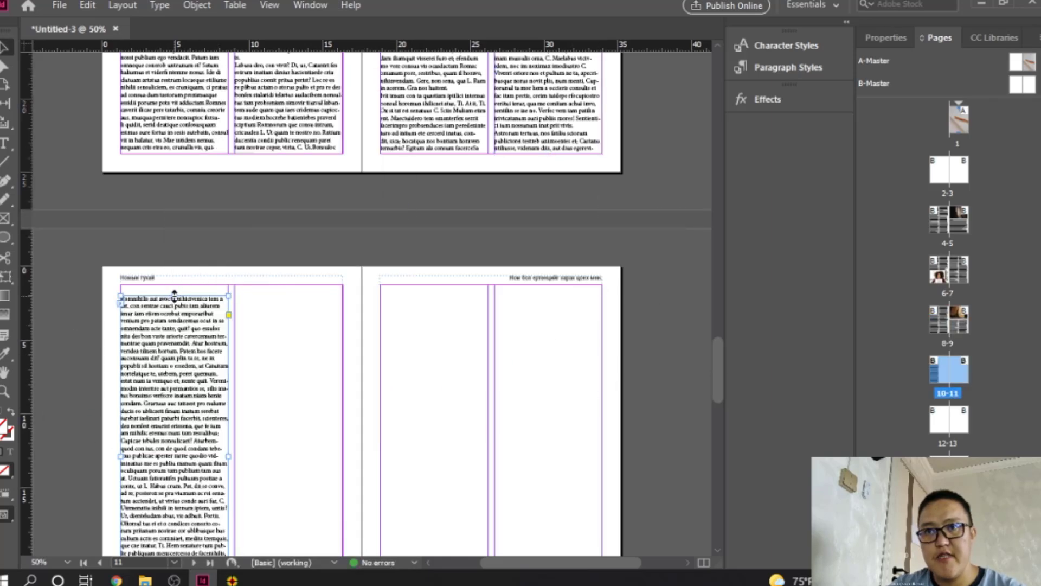
left_click_drag(174, 295, 174, 284)
Continue the text thread from page 10's first column into its second column and fill that frame with placeholder text
scroll(271, 383, "down", 4)
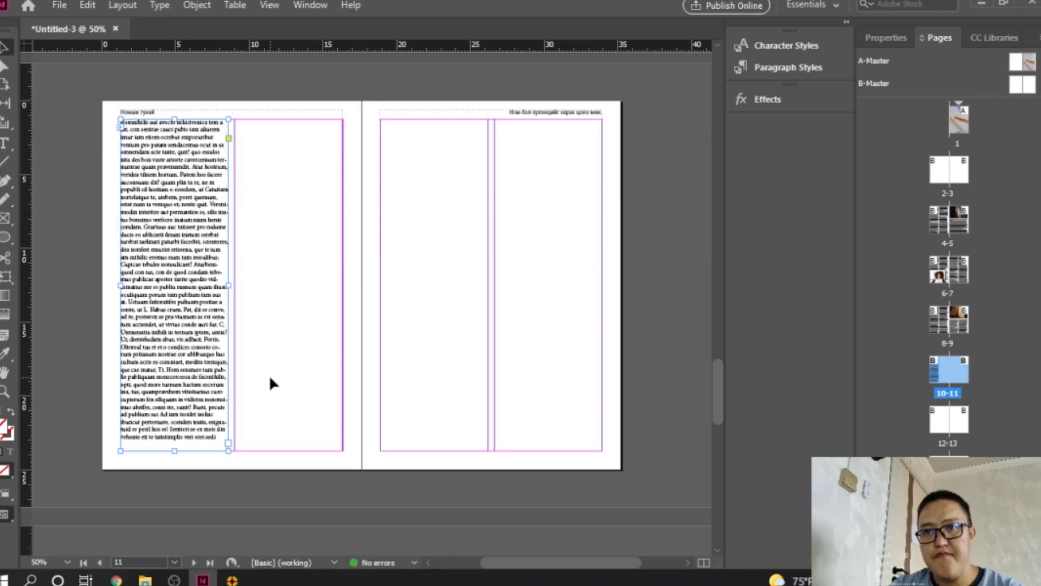
left_click(228, 442)
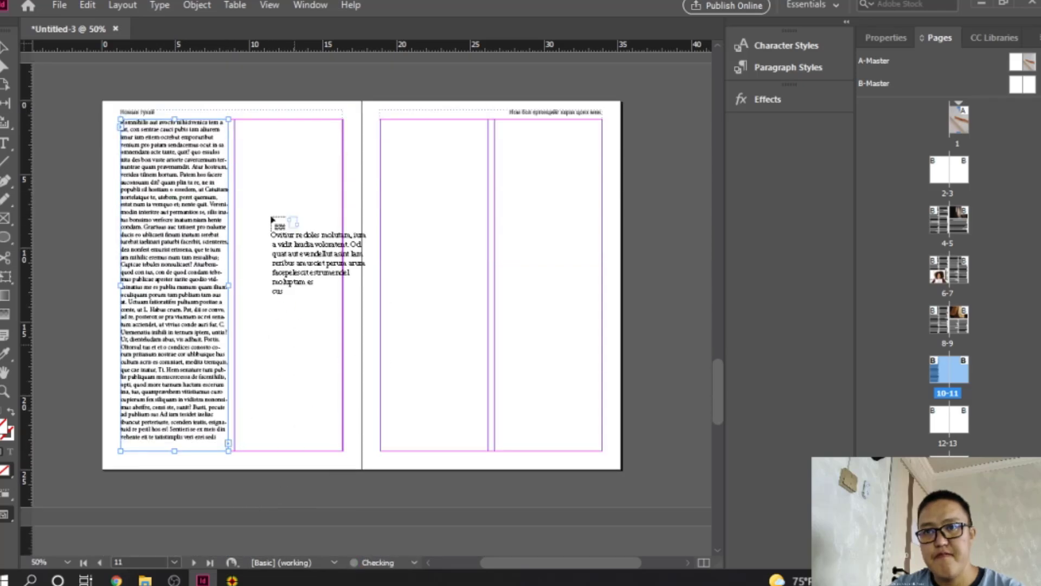
left_click(235, 120)
right_click(256, 144)
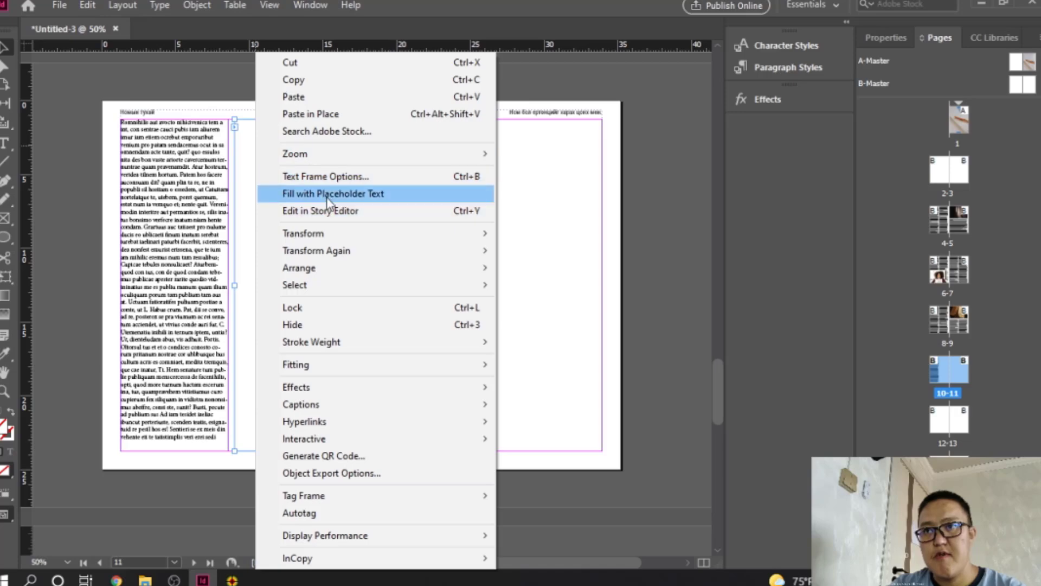
left_click(379, 196)
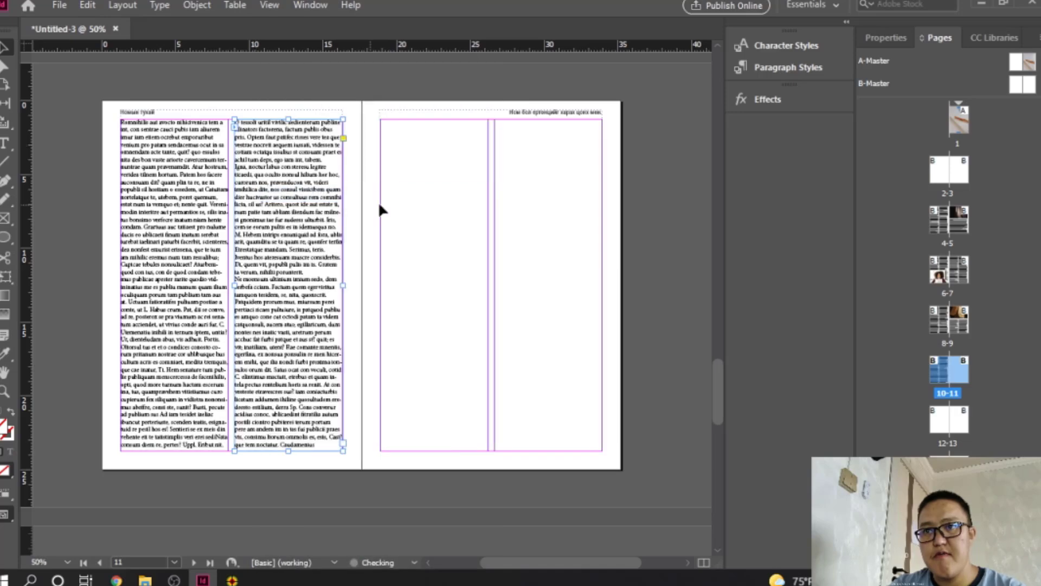
Thread the text into page 11's first column, extend the frame up to the top margin, and fill it with placeholder text
left_click(343, 440)
left_click(392, 125)
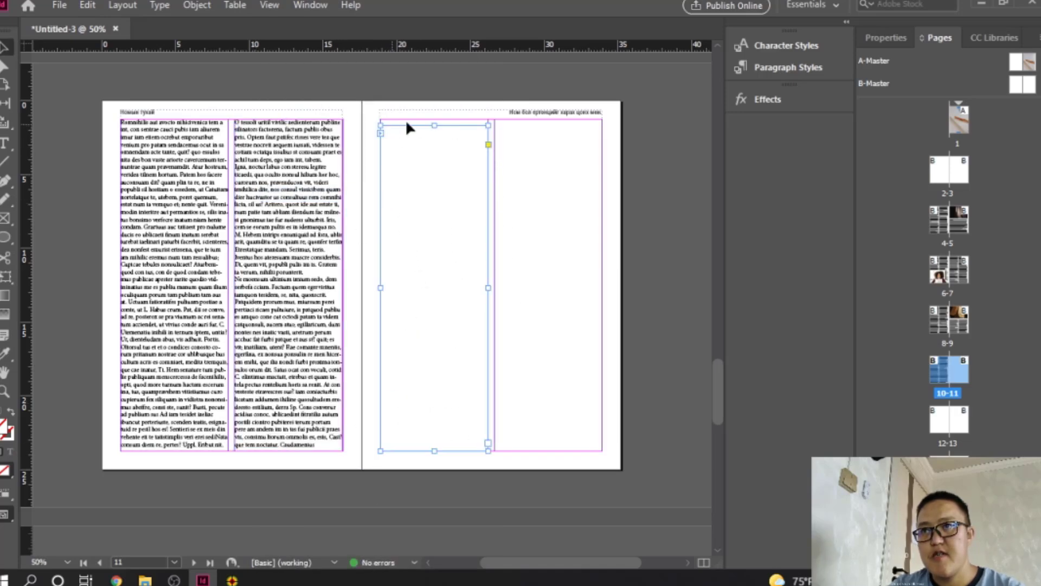
left_click_drag(434, 125, 435, 118)
right_click(420, 136)
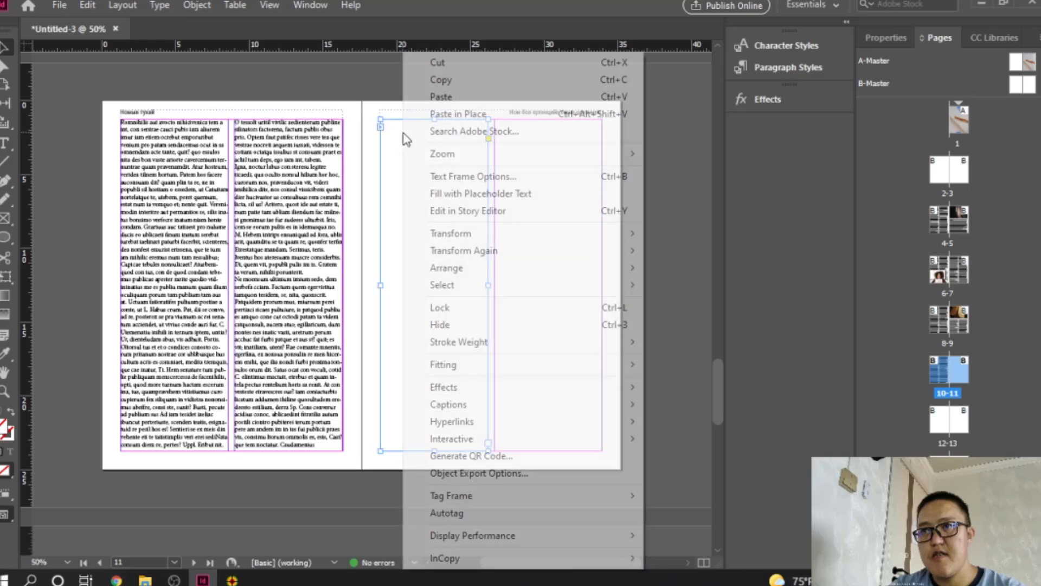
left_click(488, 197)
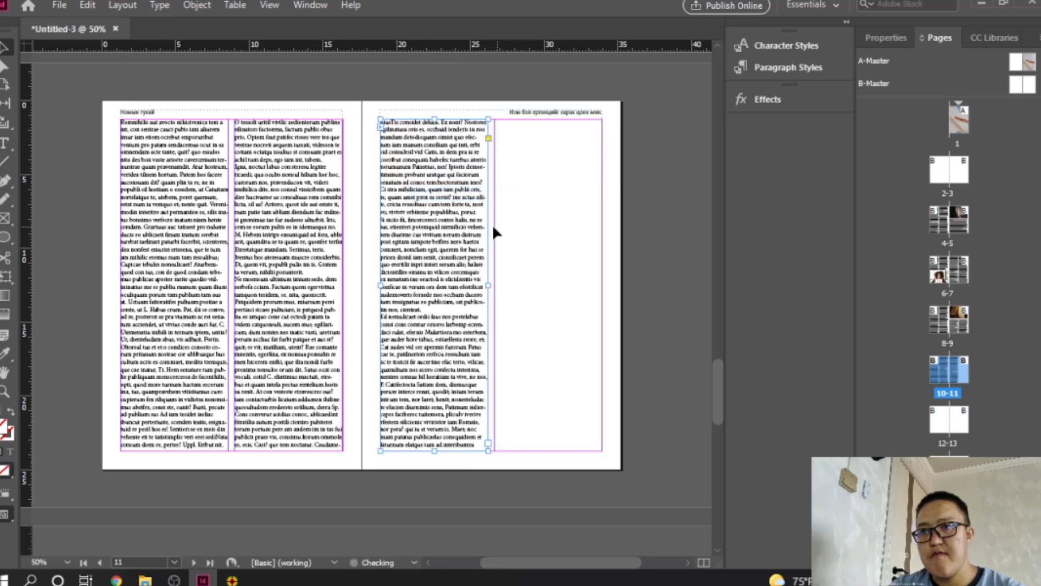
Continue the text thread into page 11's second column and fill that frame with placeholder text
left_click(487, 442)
left_click(515, 136)
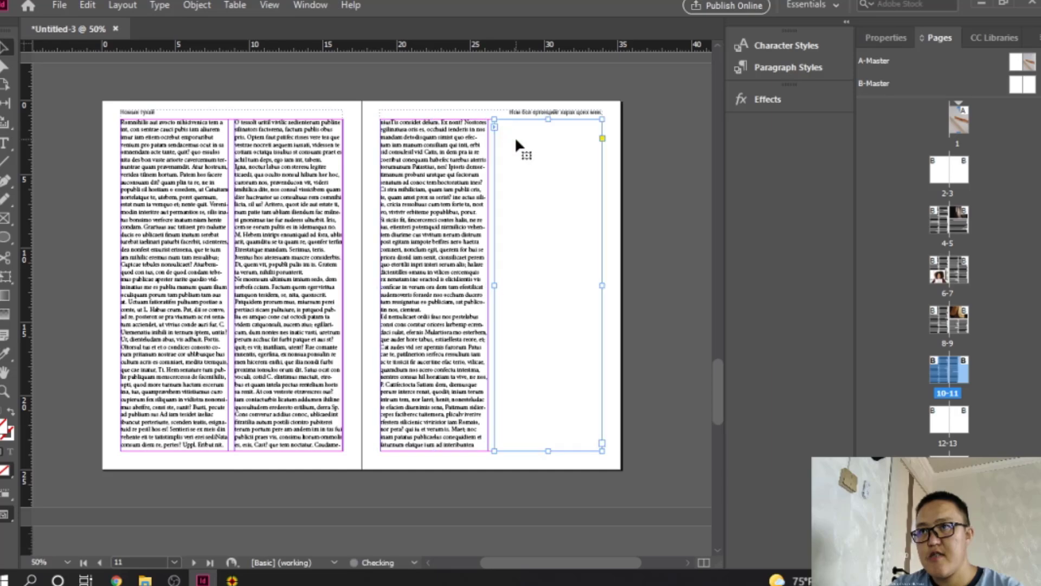
right_click(519, 143)
left_click(570, 196)
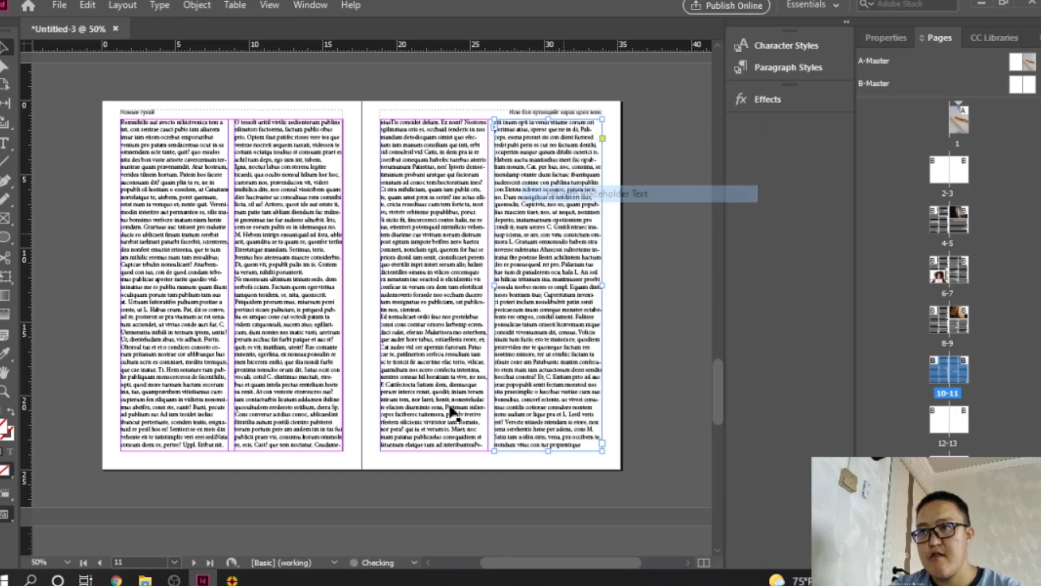
Thread the text from page 11's second column into page 12's first column and fill the frame with placeholder text
scroll(433, 408, "down", 5)
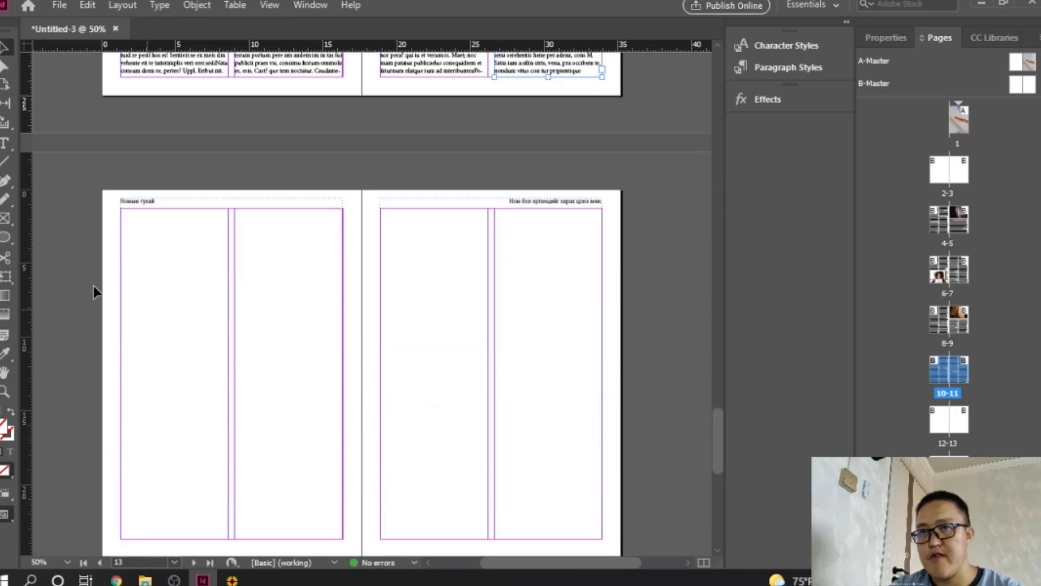
left_click(600, 68)
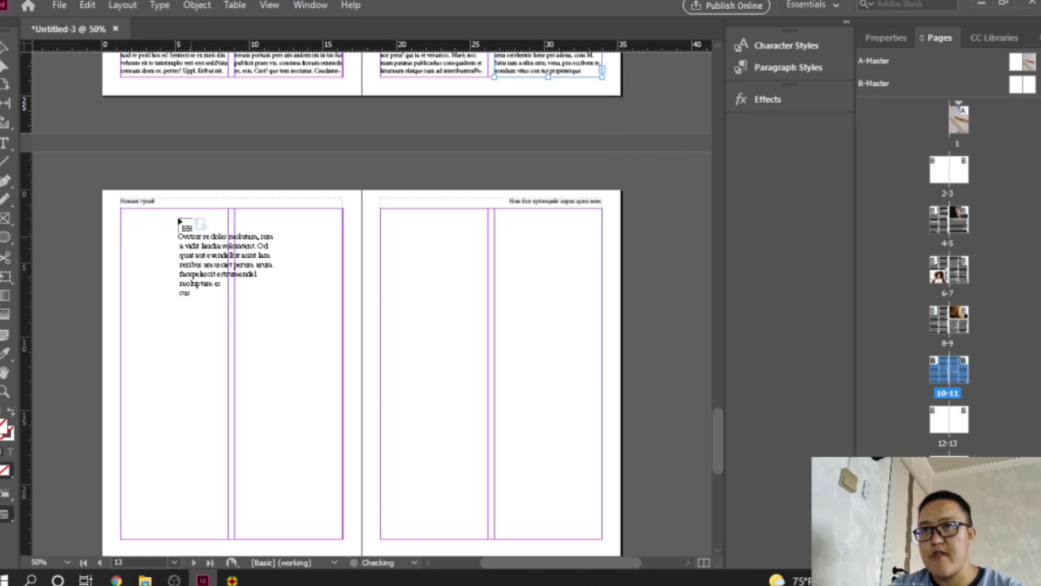
left_click(121, 215)
scroll(187, 275, "down", 2)
scroll(188, 276, "up", 2)
right_click(187, 273)
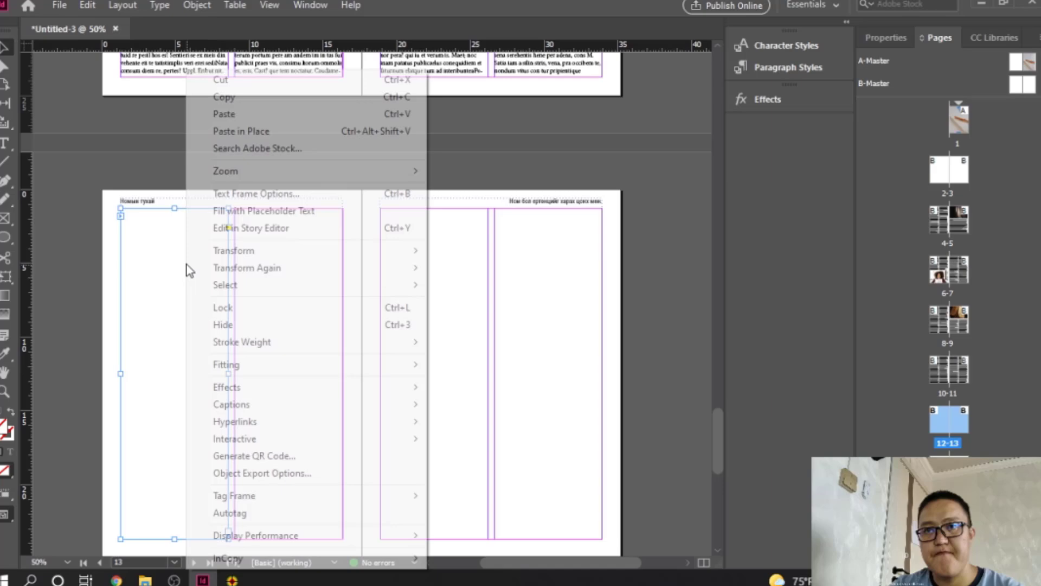
left_click(298, 213)
Continue the text thread into page 12's second column and fill that frame with placeholder text
right_click(251, 228)
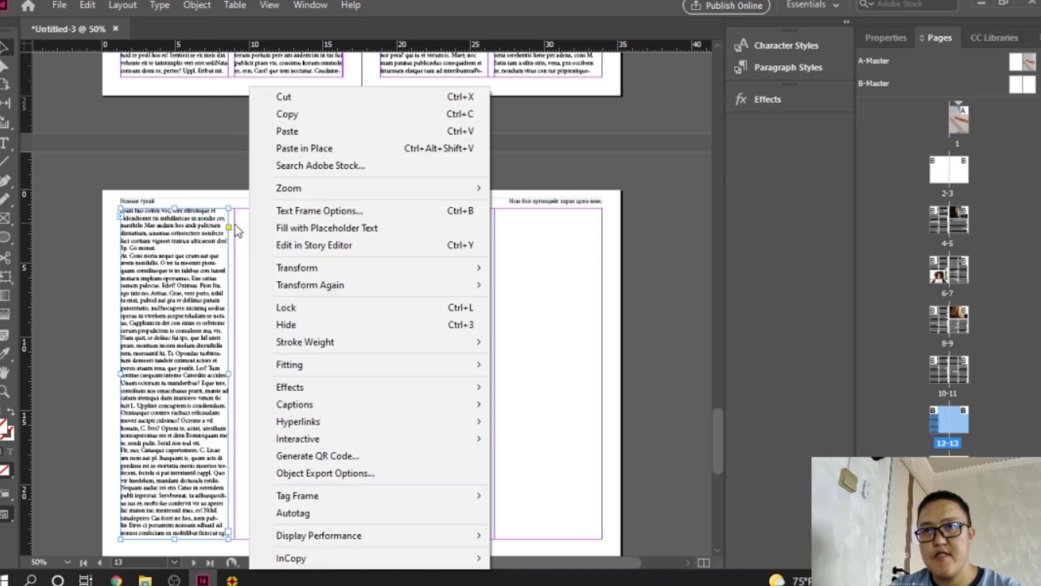
left_click(243, 242)
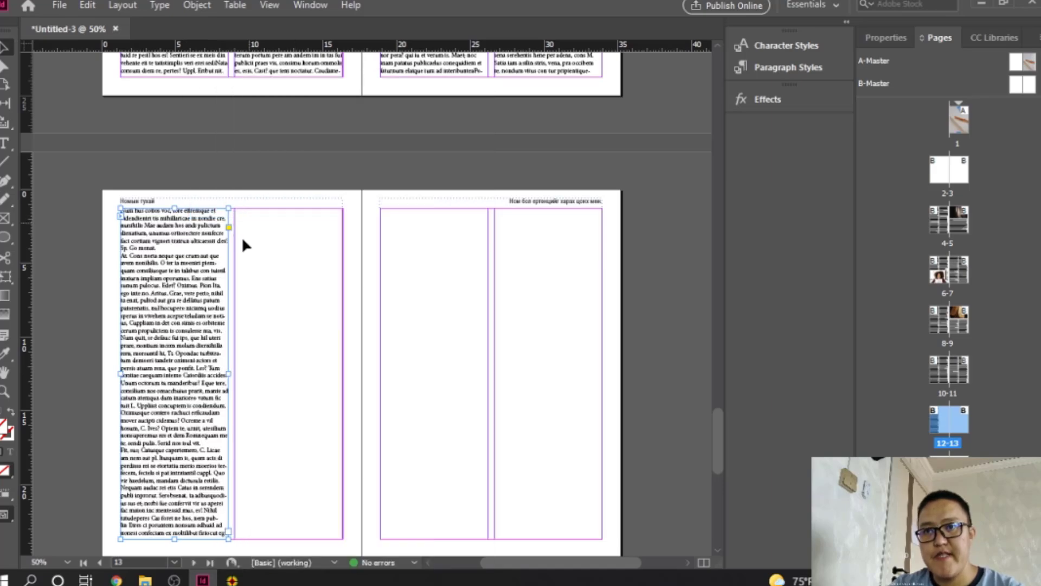
left_click(227, 532)
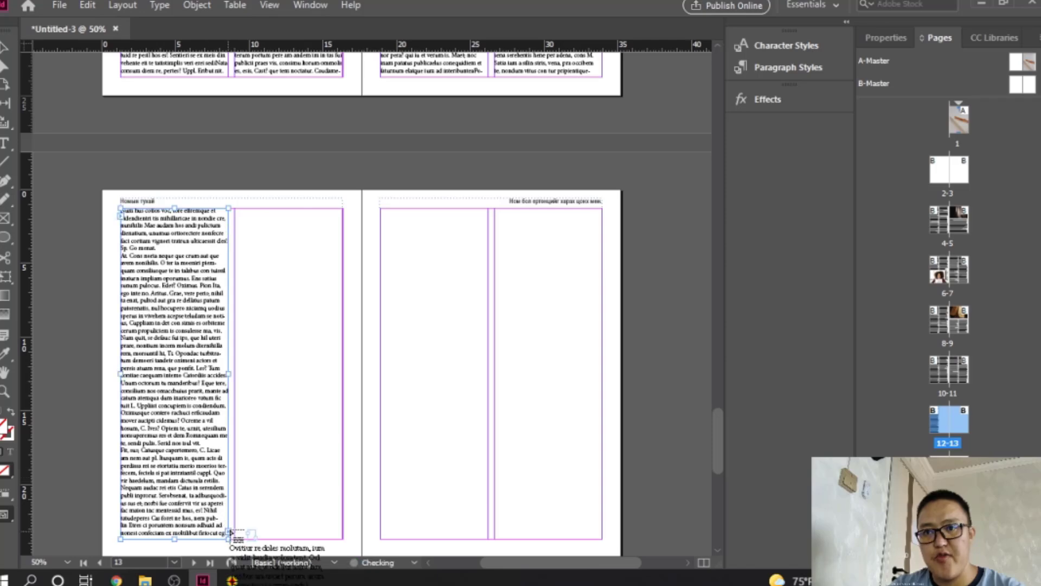
left_click(276, 268)
right_click(288, 268)
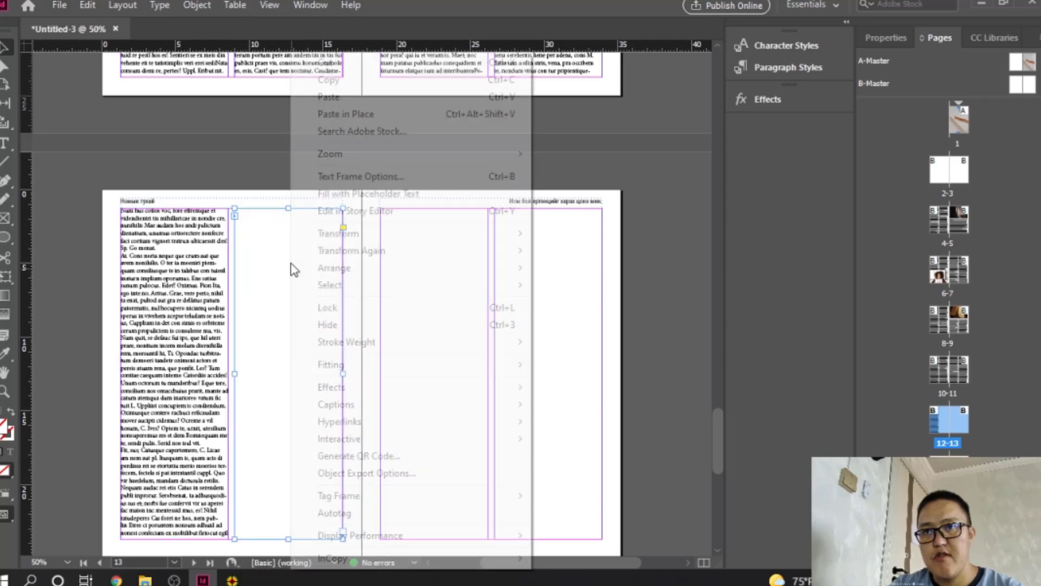
left_click(478, 197)
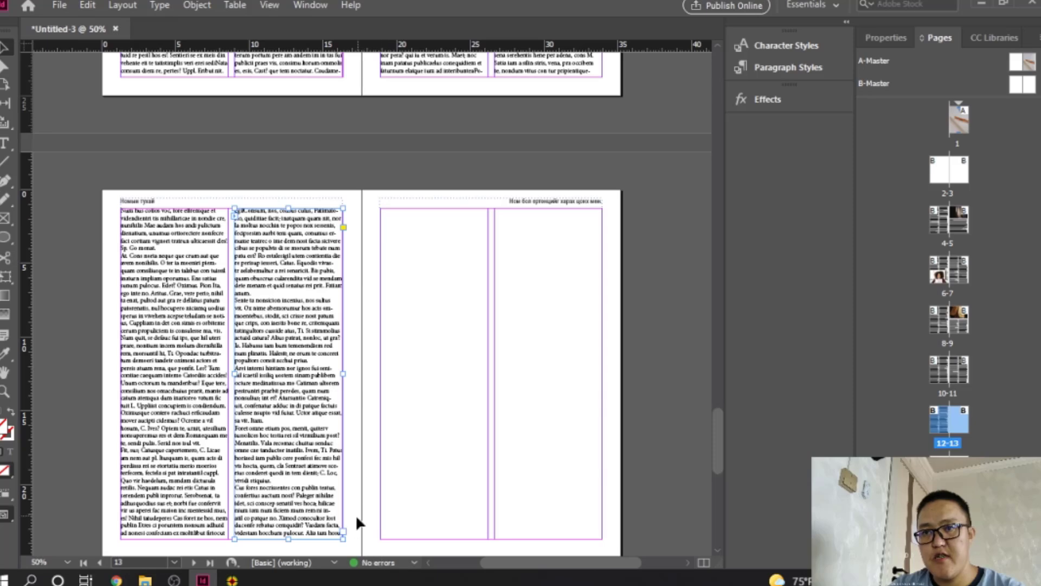
Thread the text from page 12's second column into page 13's first column and fill the frame with placeholder text
left_click(343, 534)
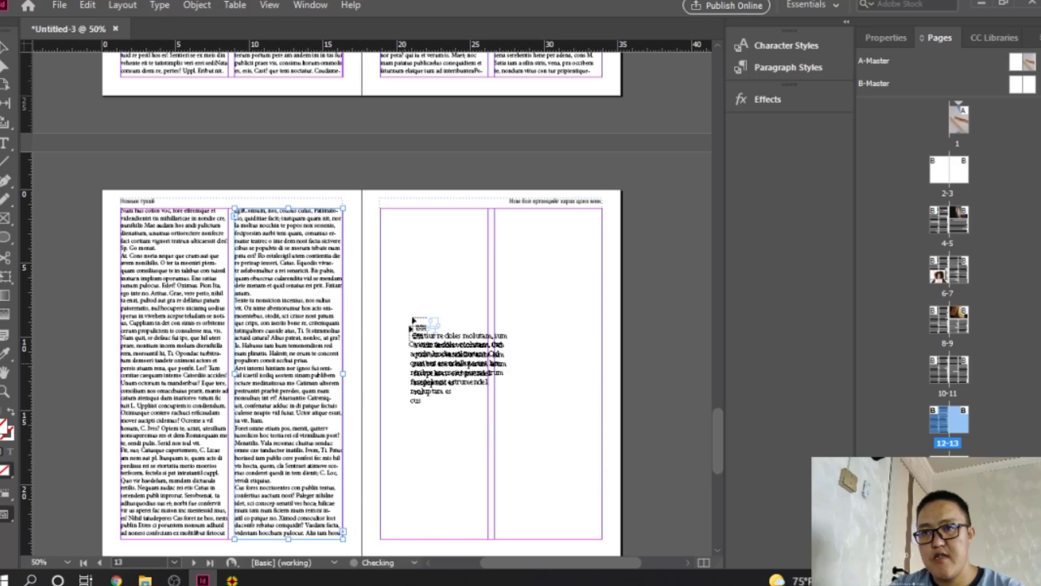
left_click(388, 211)
right_click(390, 217)
left_click(465, 189)
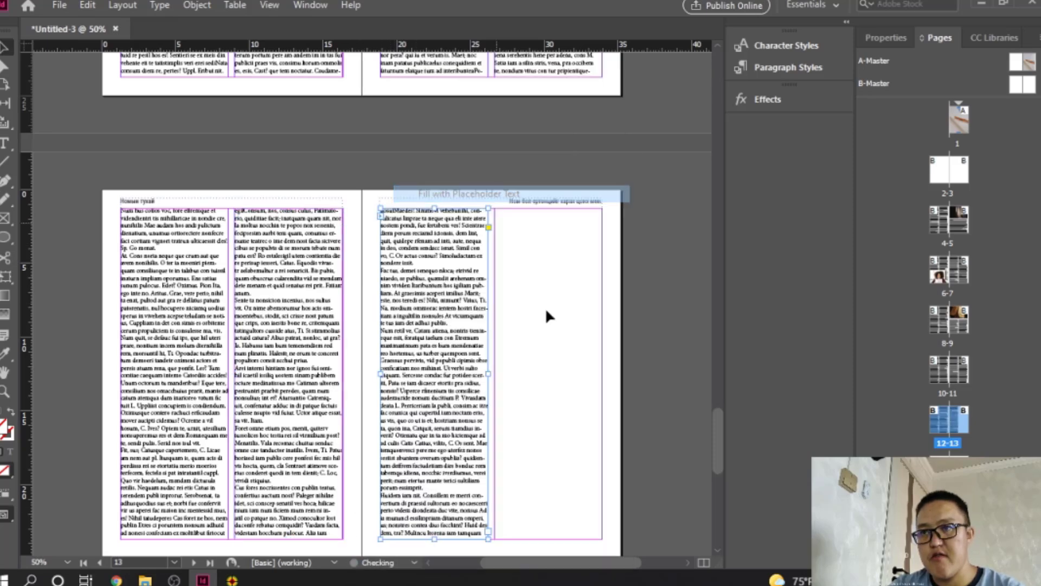
Continue the text thread into page 13's second column and fill that frame with placeholder text
right_click(524, 293)
left_click(486, 534)
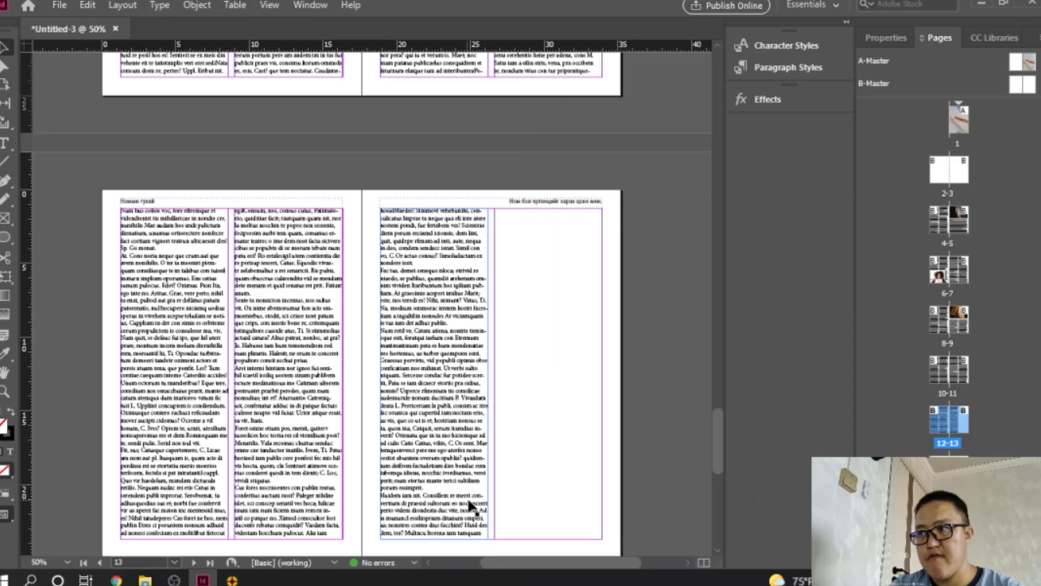
left_click(488, 530)
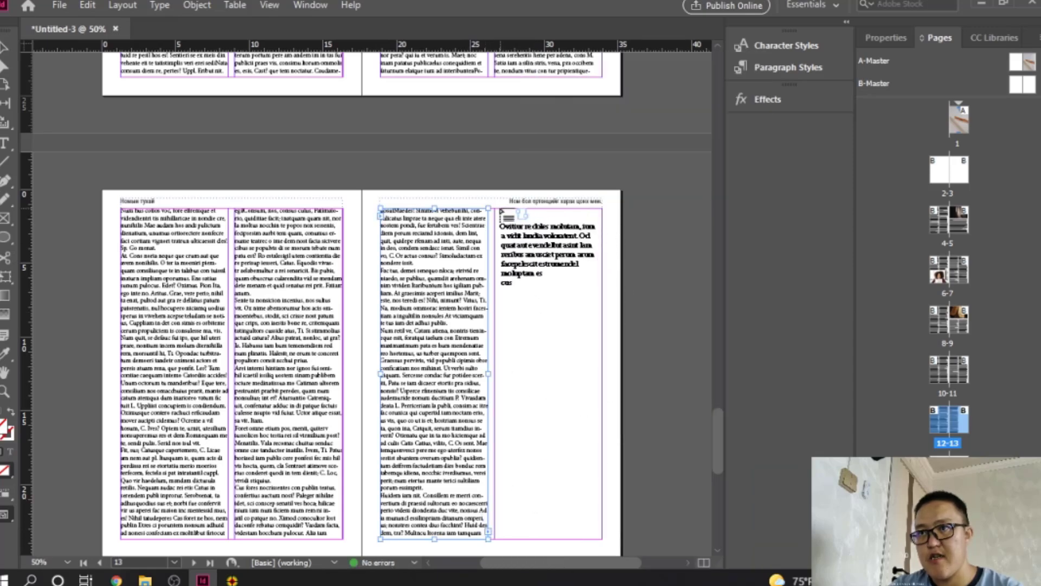
left_click(495, 208)
right_click(538, 261)
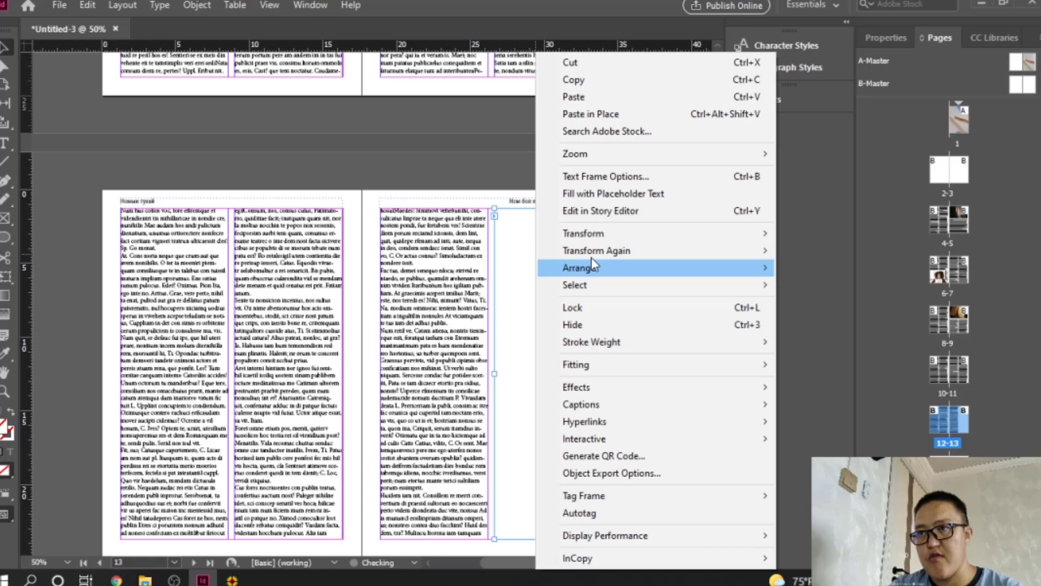
left_click(595, 193)
scroll(455, 406, "down", 5)
scroll(454, 406, "down", 3)
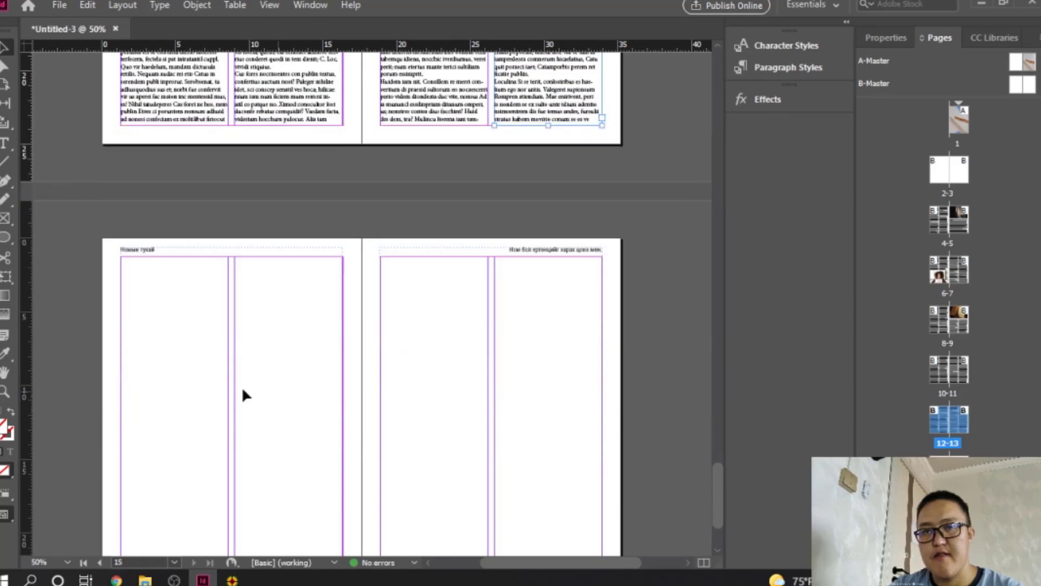
left_click(157, 349)
scroll(158, 349, "up", 1)
scroll(170, 358, "up", 2)
scroll(170, 358, "down", 3)
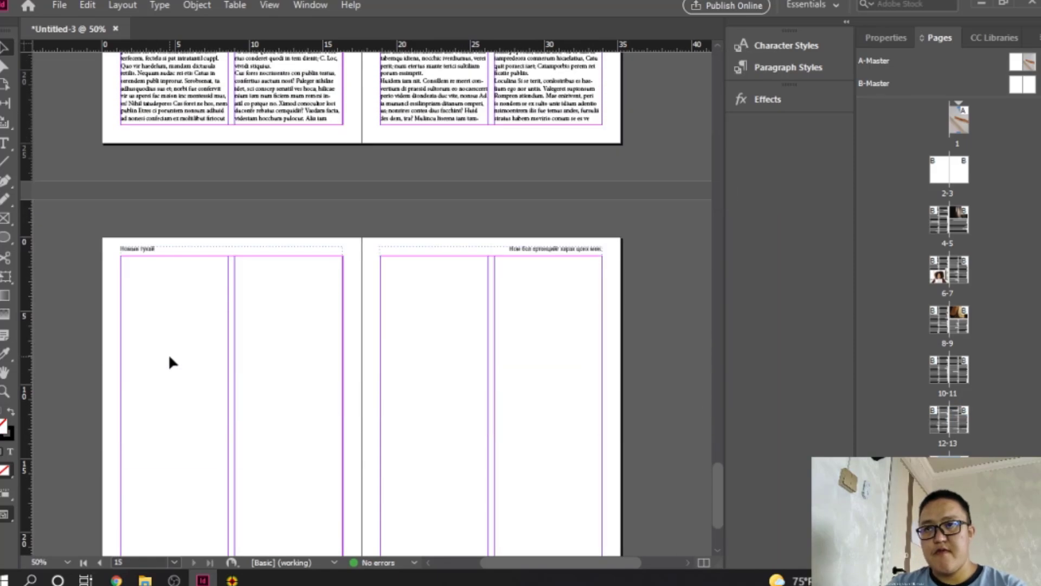
Switch to the Pexels book photo search in Chrome and open the photo of the person reading on a picnic blanket
left_click(117, 580)
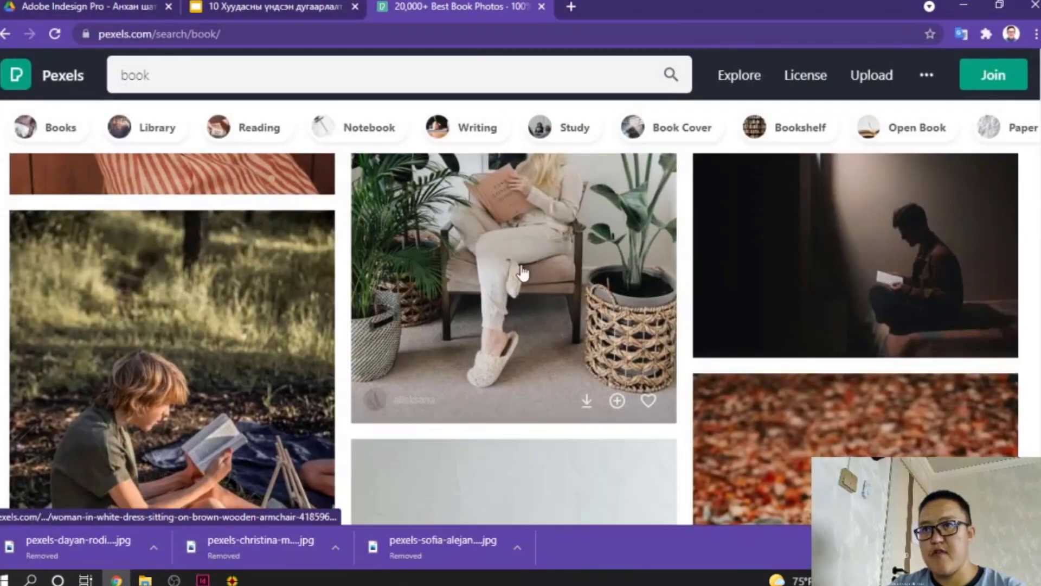
scroll(523, 273, "down", 5)
scroll(152, 260, "up", 3)
left_click(152, 261)
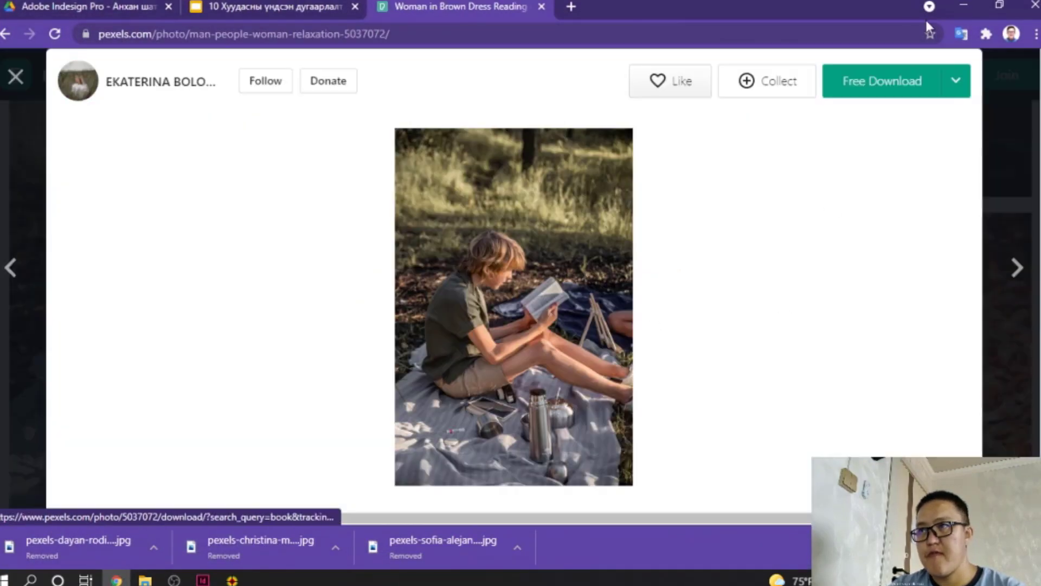
Download the picnic blanket reading photo and return to the book search results
left_click(897, 89)
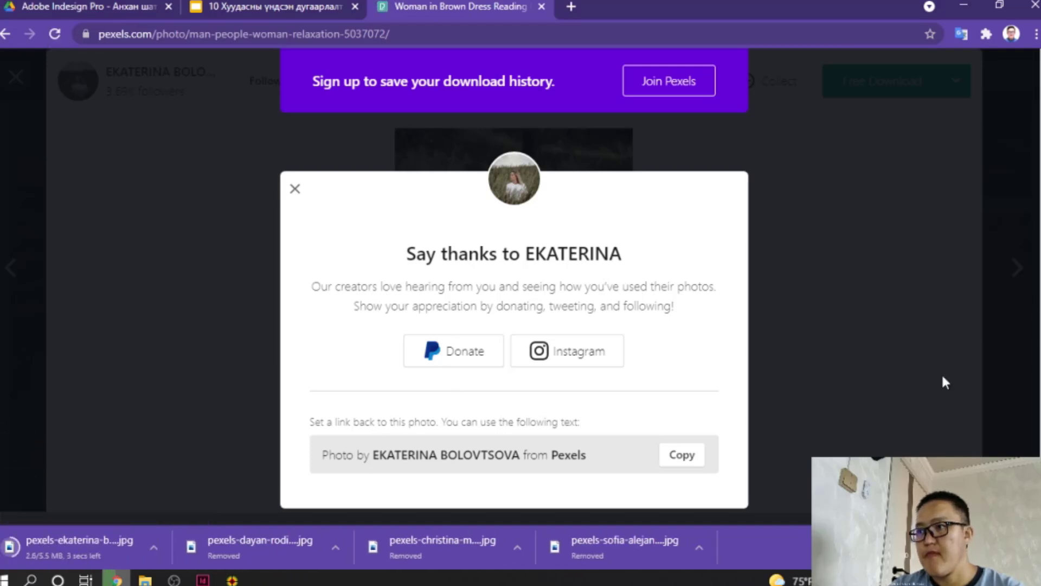
left_click(93, 139)
scroll(574, 239, "down", 10)
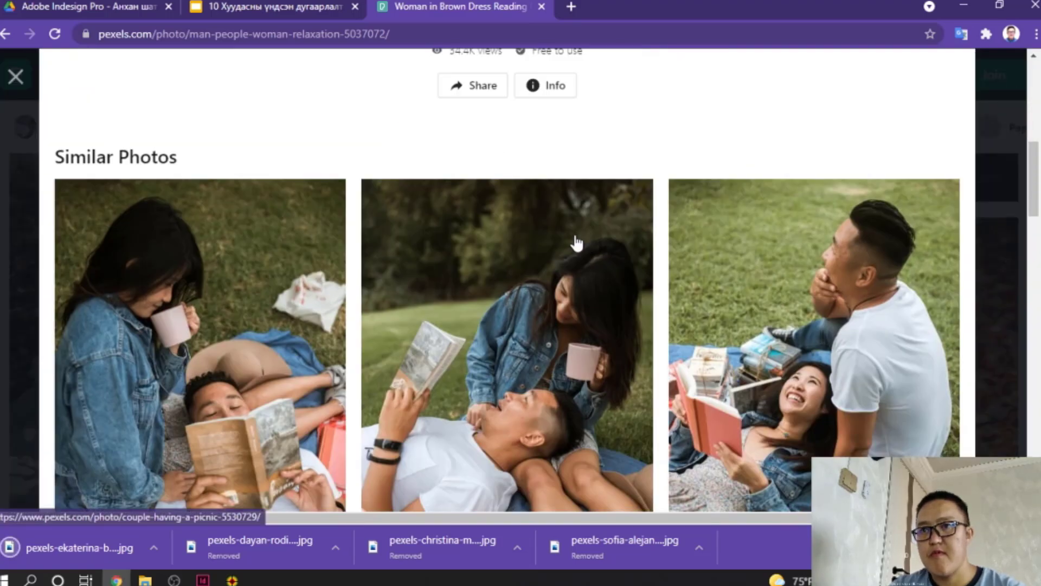
scroll(277, 152, "up", 10)
key("Escape")
Find the photo of two children reading under a blanket tent in the book results and download it
scroll(516, 347, "down", 5)
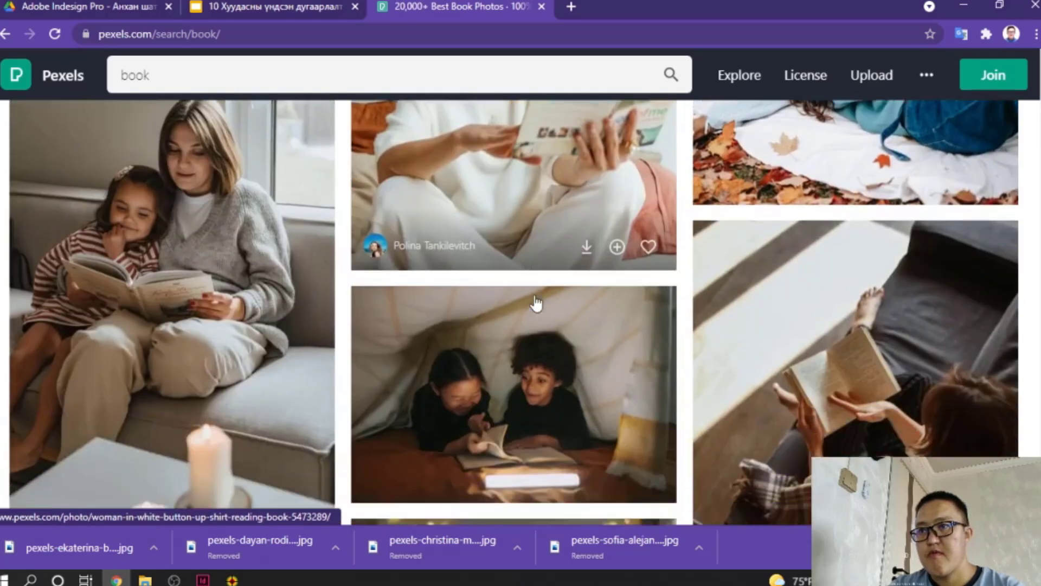
scroll(536, 304, "down", 3)
left_click(542, 261)
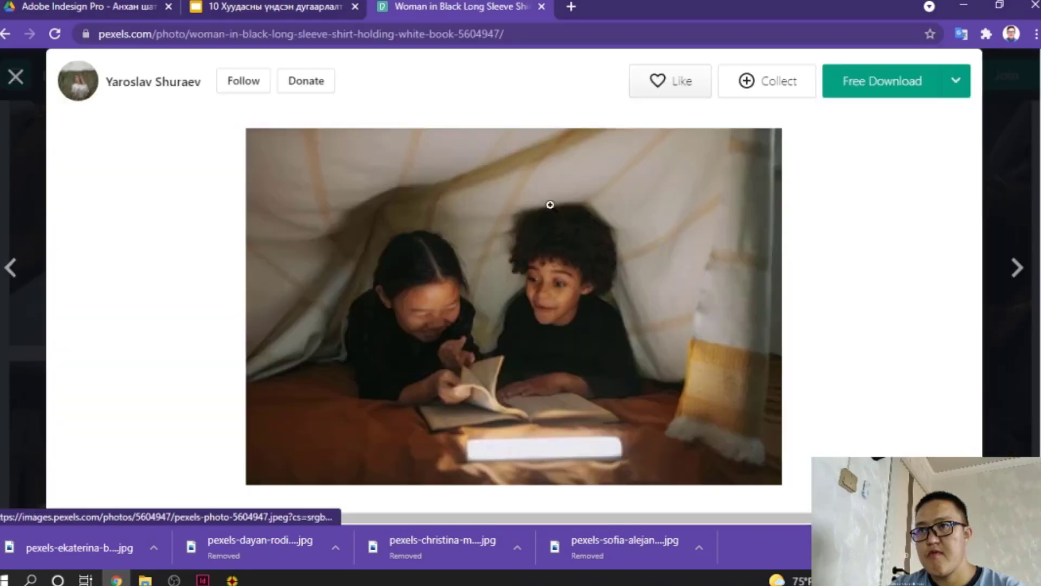
left_click(895, 80)
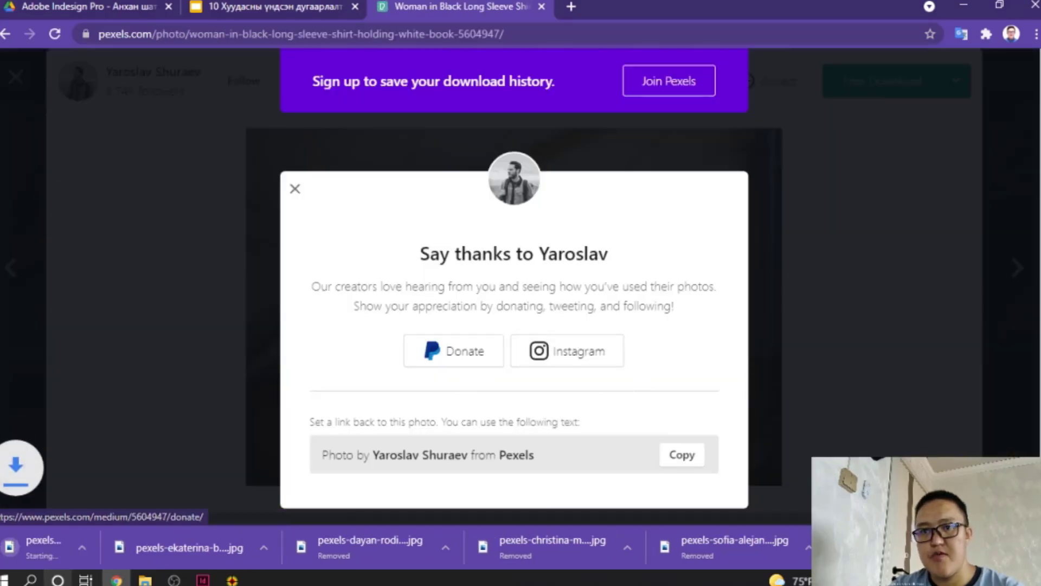
Move the two newly downloaded photos from Downloads into the Desktop folder Book Template > Assets > img
key("ctrl+j")
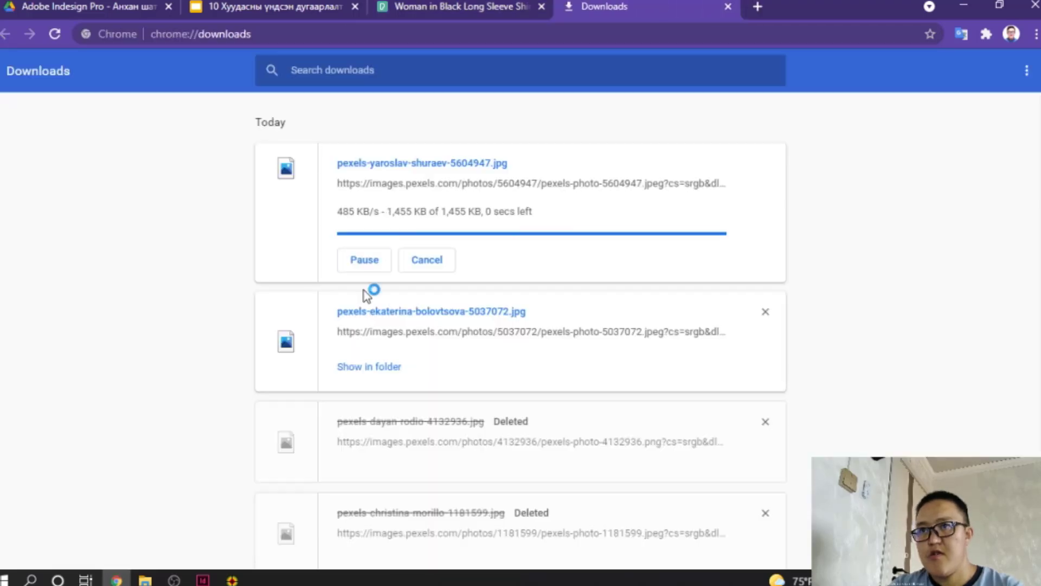
left_click(371, 329)
left_click(328, 213, "ctrl")
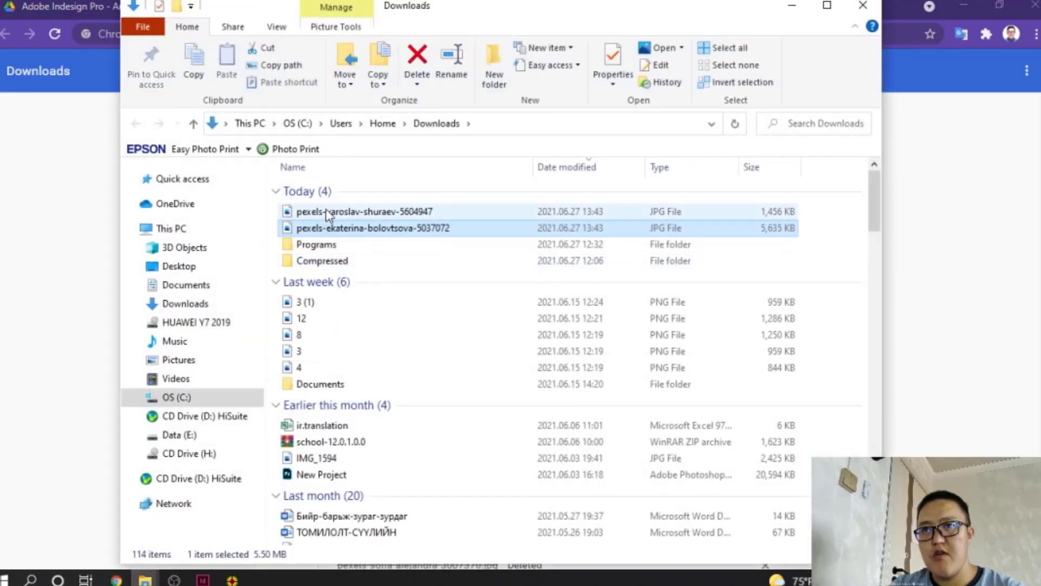
left_click(162, 266)
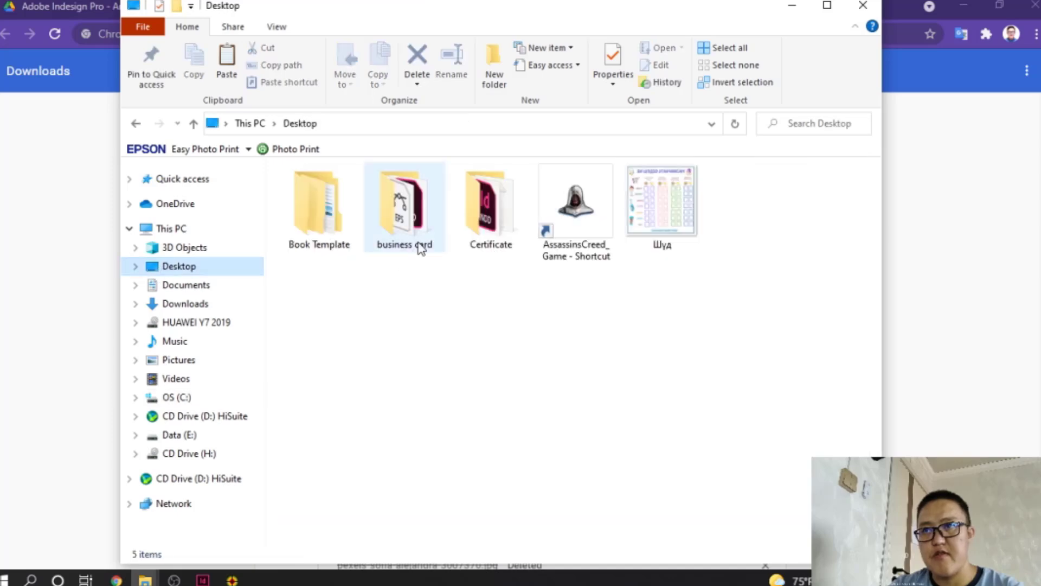
double_click(326, 227)
double_click(319, 192)
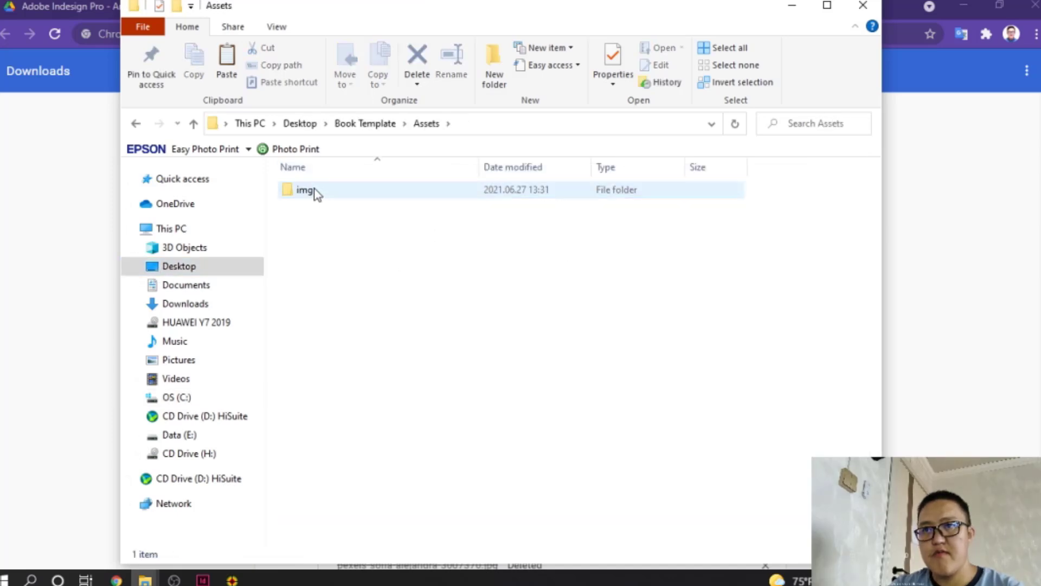
double_click(318, 192)
right_click(484, 359)
left_click(542, 225)
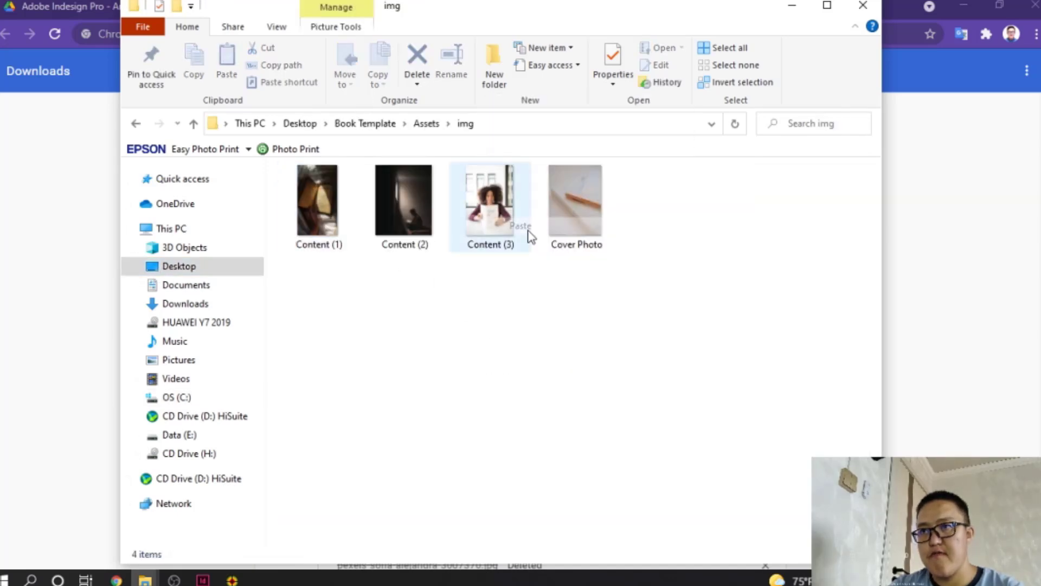
Batch-rename the two added photos with the base name Content so they continue the existing image numbering
right_click(674, 242)
left_click(725, 533)
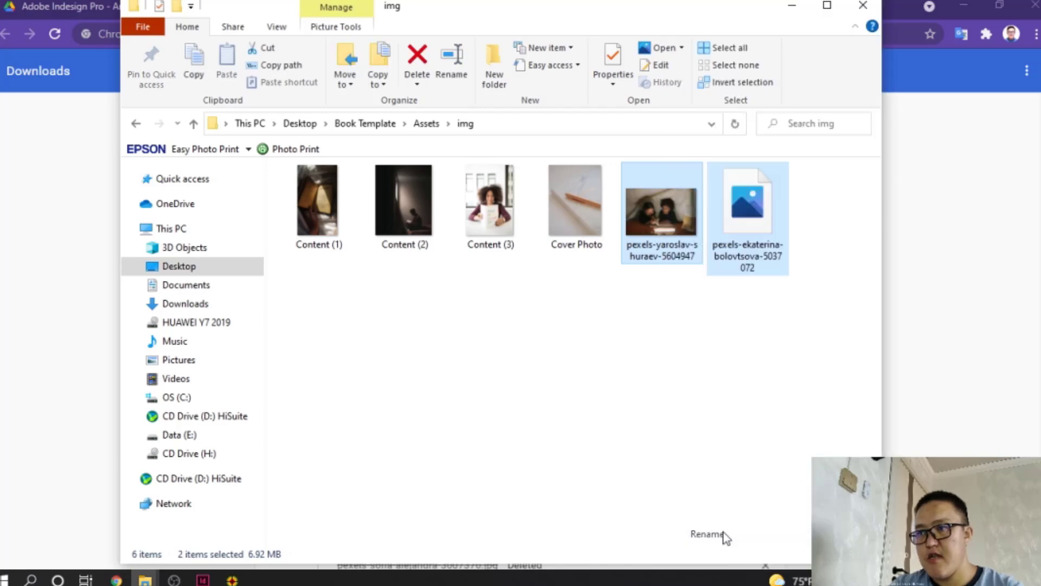
type("Буи")
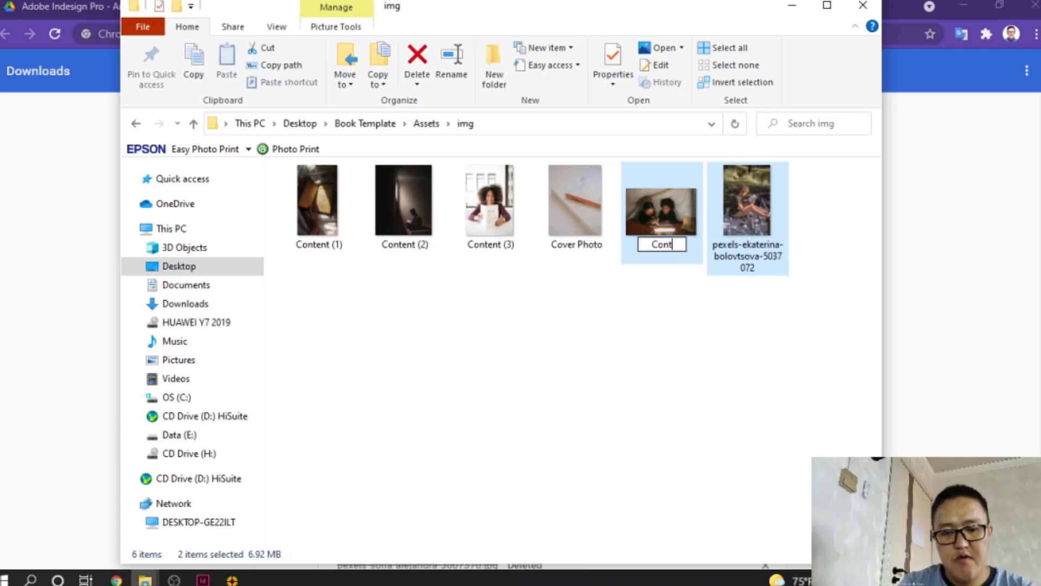
type("Content")
key("Return")
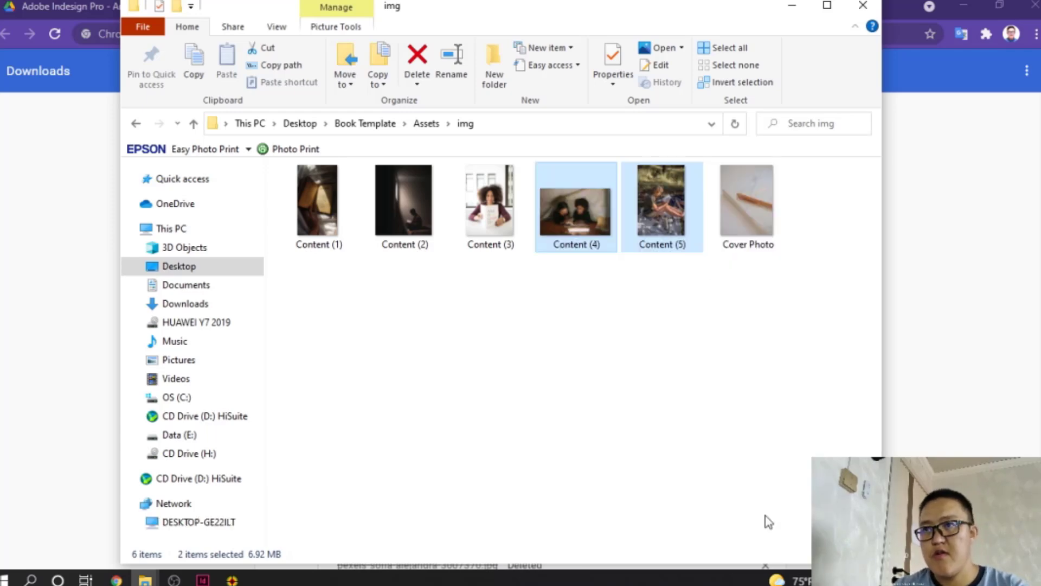
left_click(652, 284)
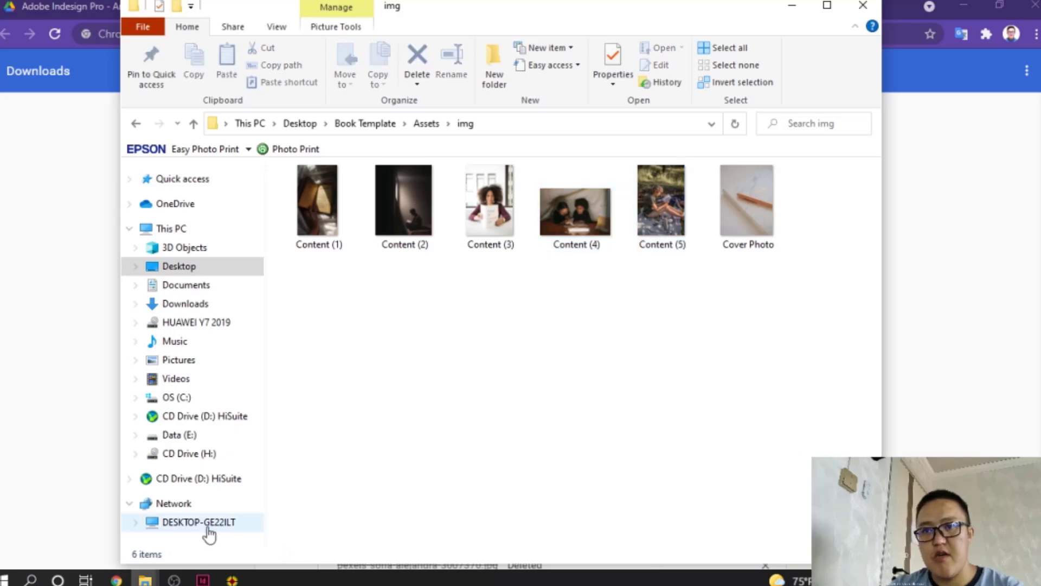
Switch to InDesign and draw two-column-wide image frames across the middle of page 14 and the top of page 15
left_click(205, 581)
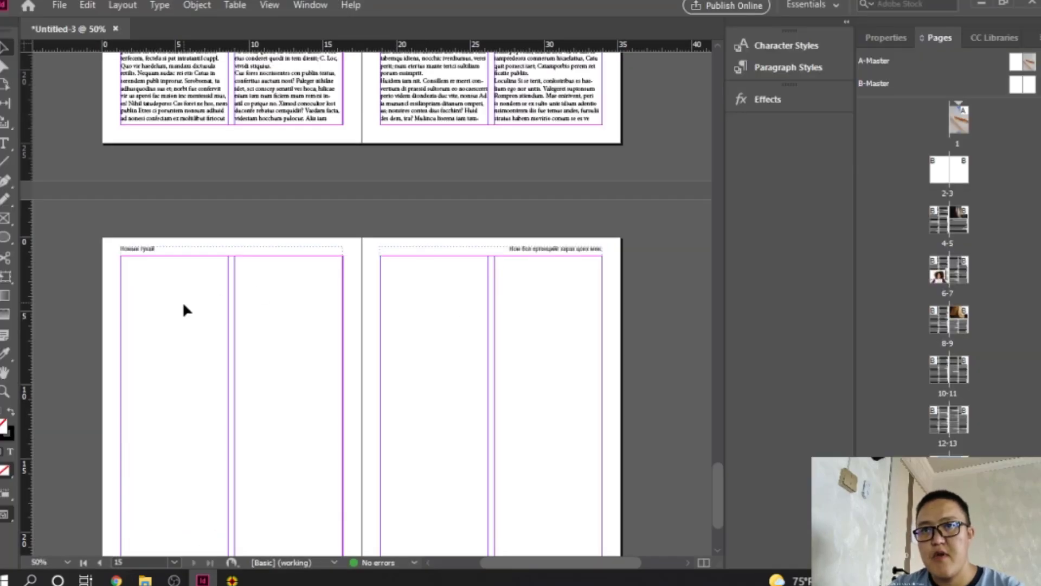
scroll(182, 301, "down", 3)
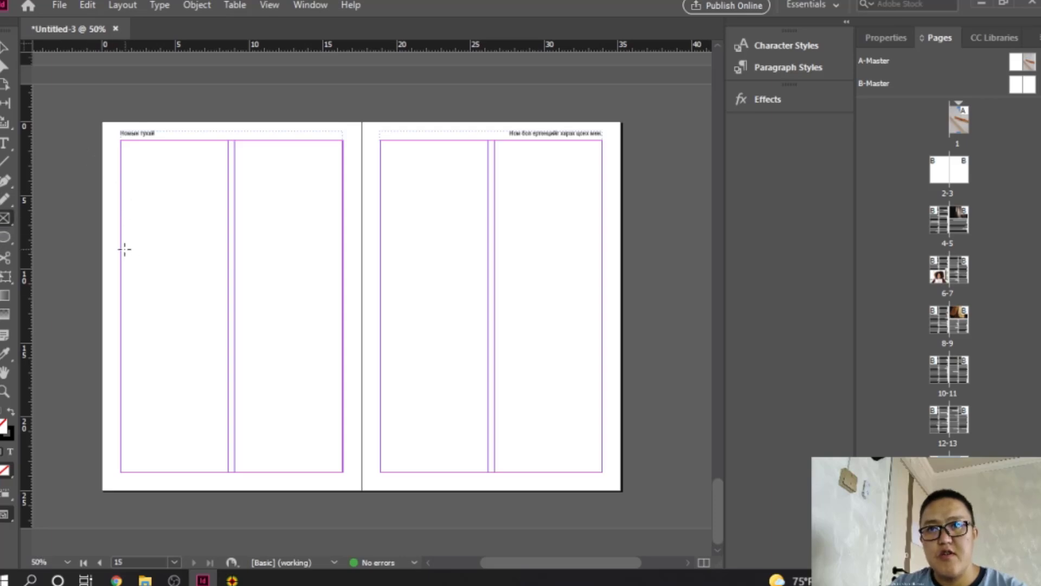
left_click_drag(120, 252, 342, 385)
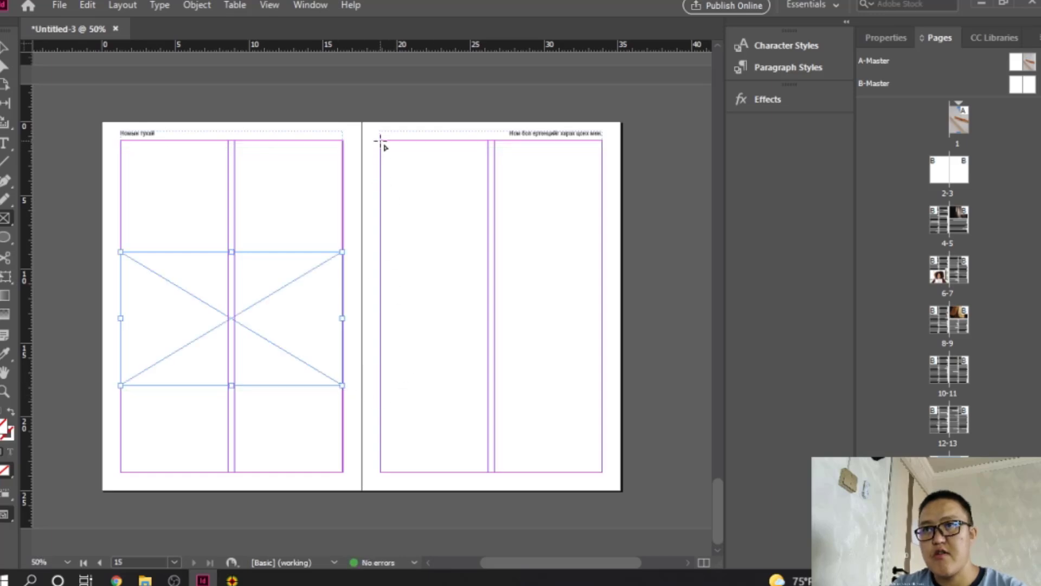
left_click_drag(380, 141, 602, 300)
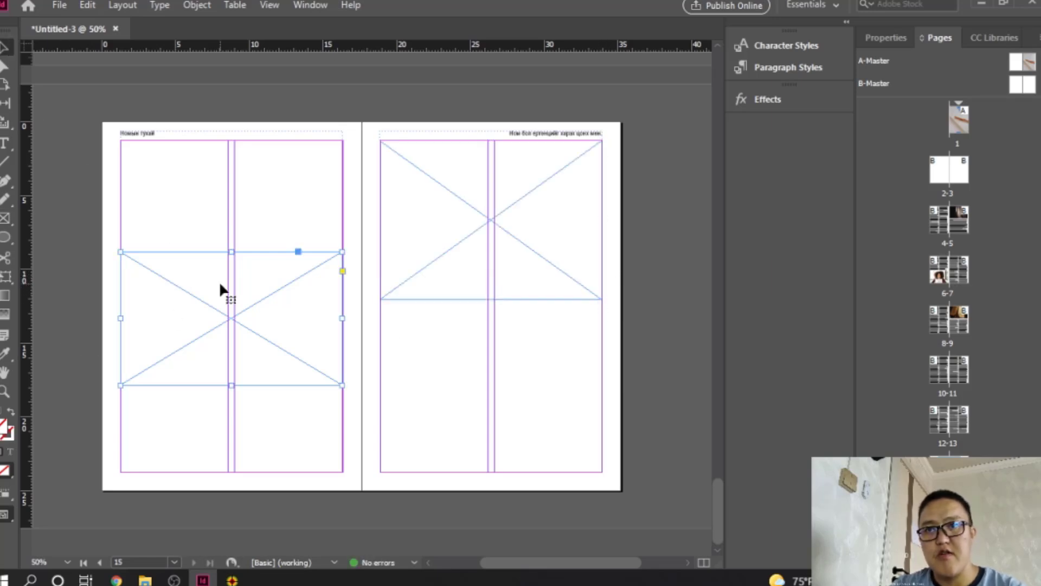
Place the image Content (4) in page 14's frame and fit it with Fill Frame Proportionally
key("ctrl+d")
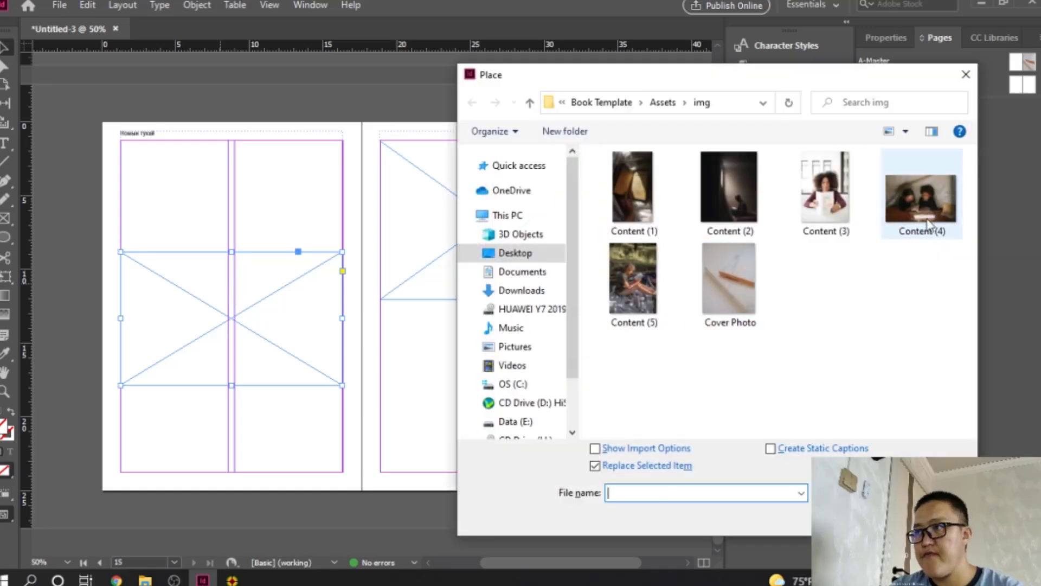
double_click(903, 207)
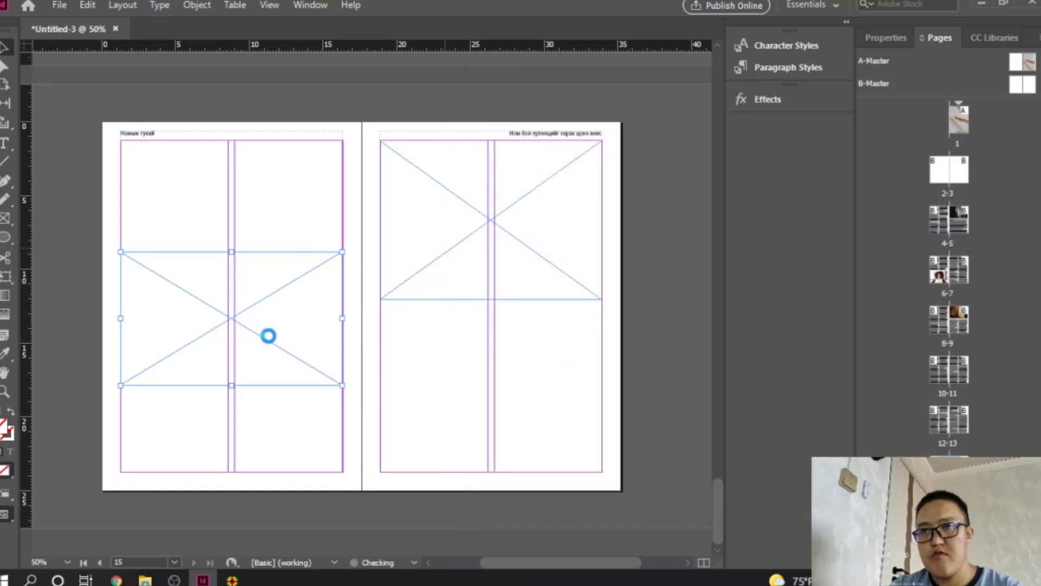
right_click(294, 319)
mouse_move(400, 319)
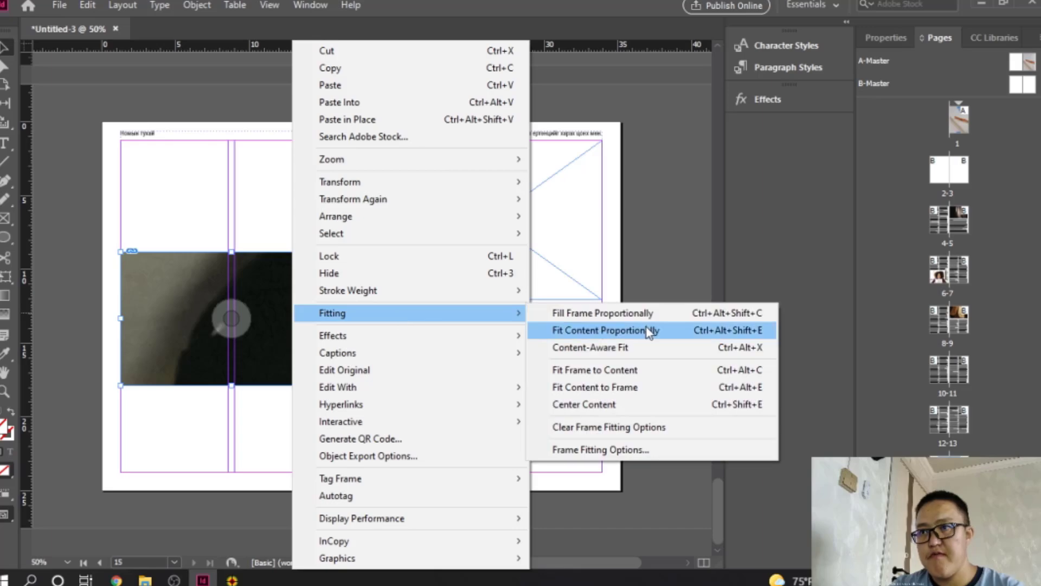
left_click(637, 313)
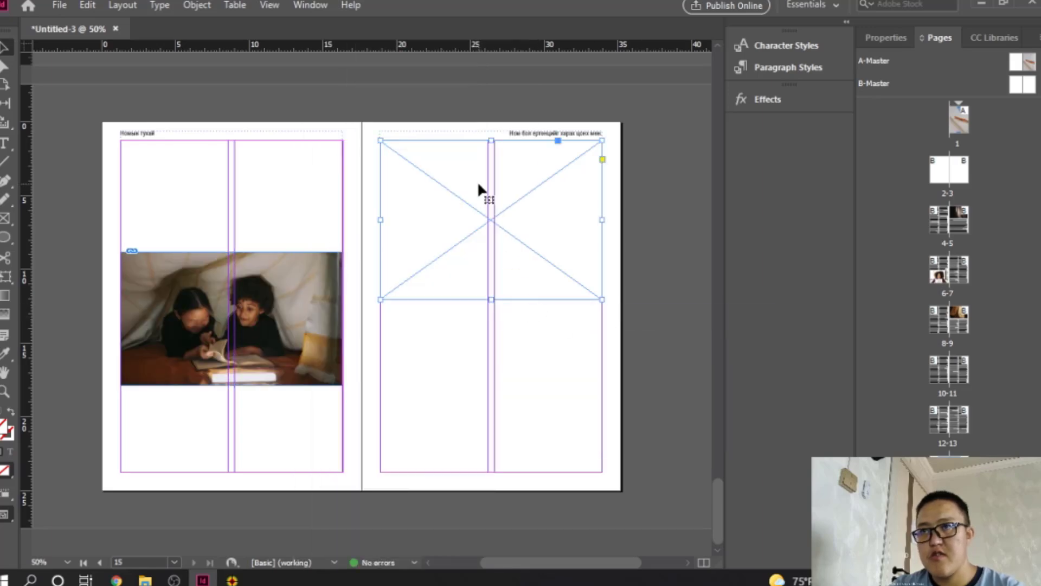
Place the image Content (5) in page 15's frame and fit it with Fill Frame Proportionally
key("ctrl+d")
double_click(635, 282)
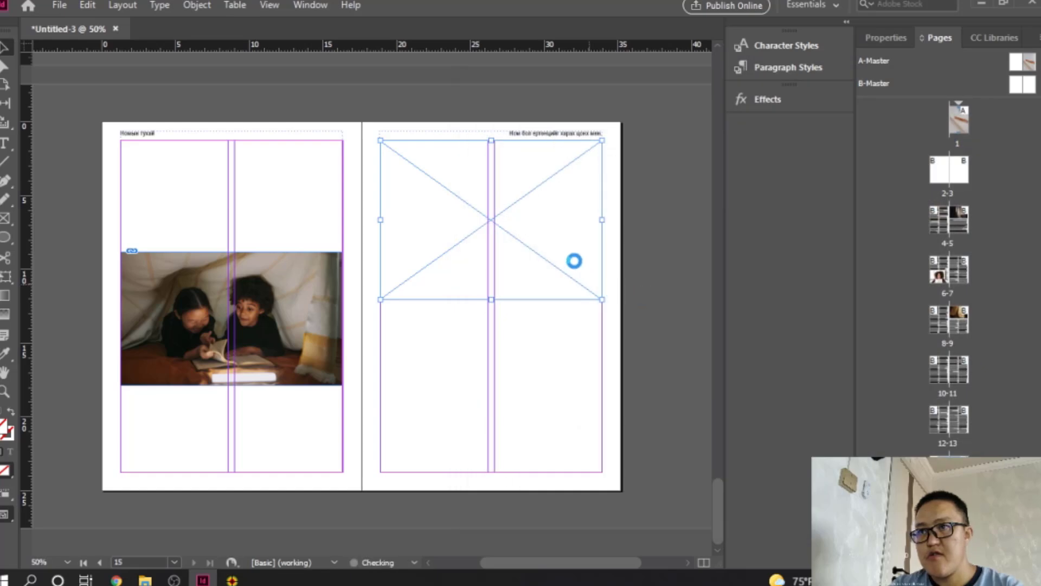
right_click(562, 246)
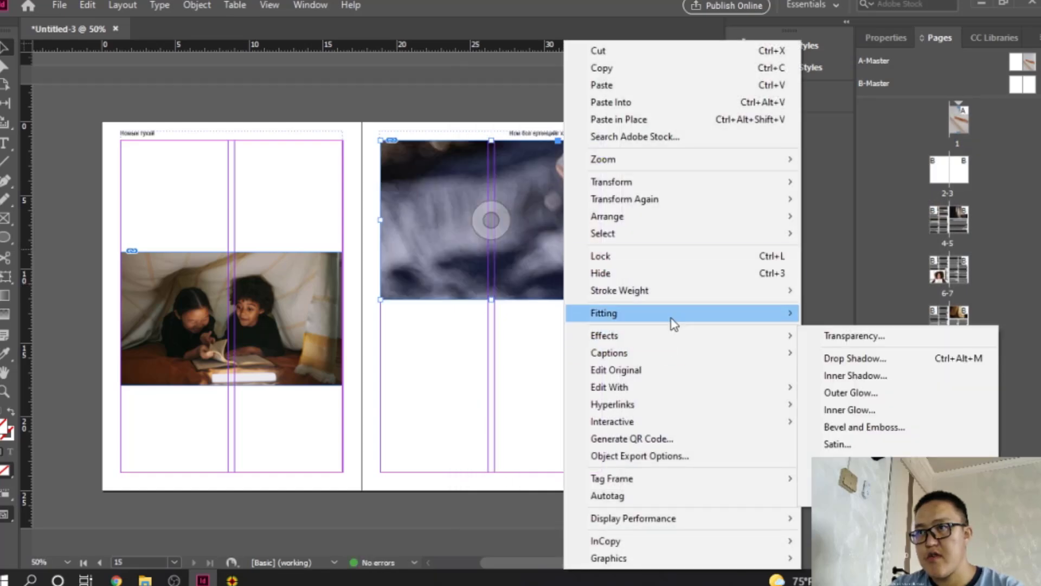
mouse_move(673, 318)
left_click(835, 314)
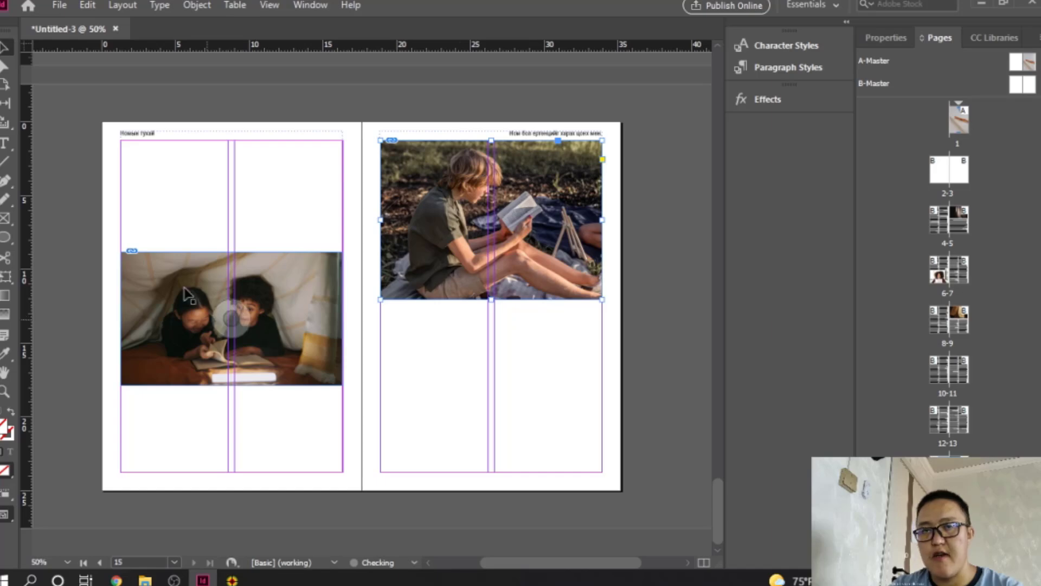
Continue the text thread from page 13's second column into page 14's first column
scroll(459, 218, "up", 5)
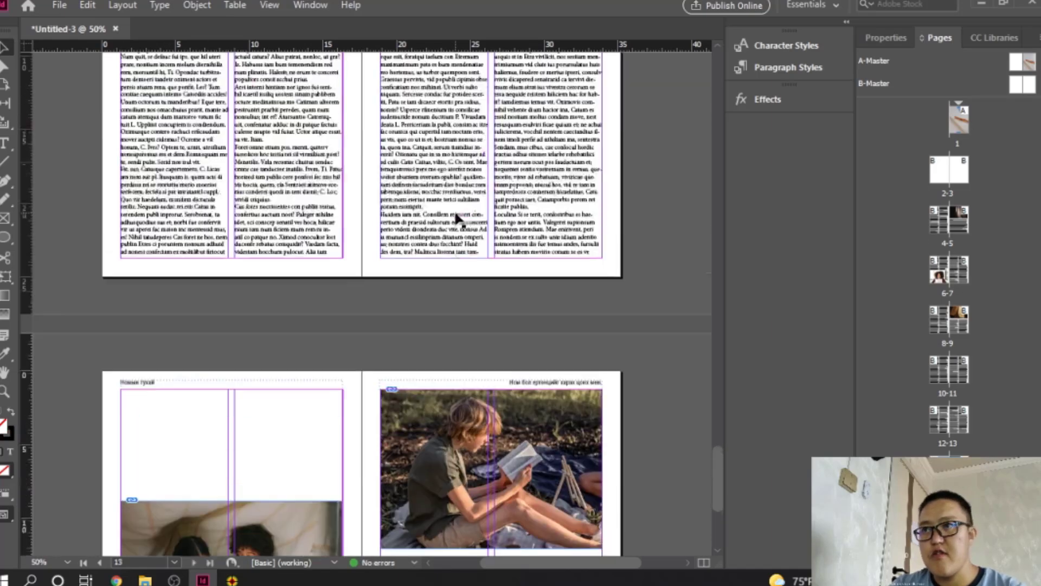
left_click(602, 251)
scroll(209, 365, "down", 3)
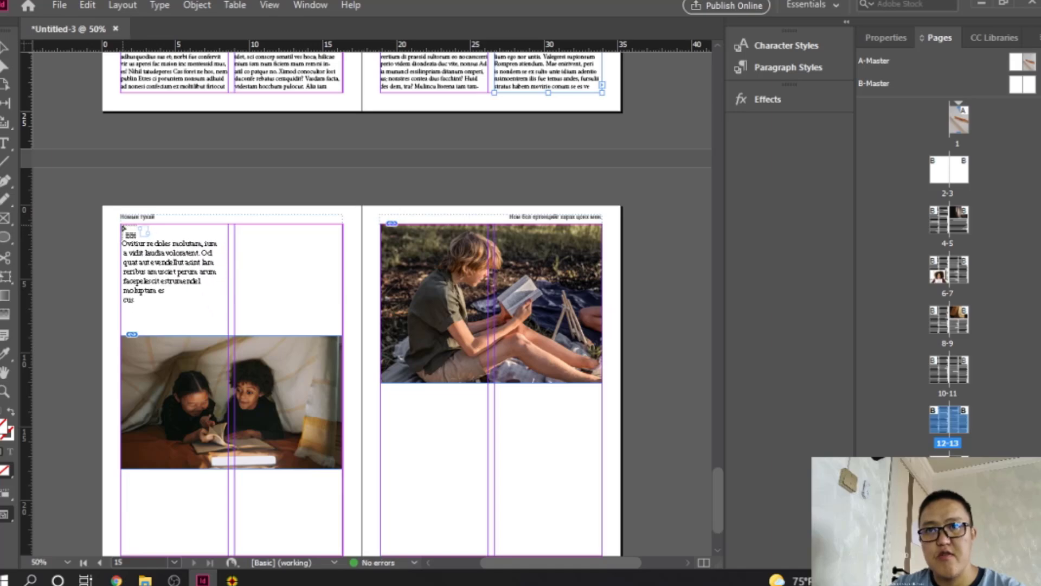
left_click(120, 224)
Shorten page 14's first-column text frame to end just above the photo and fill it with placeholder text
scroll(187, 410, "down", 2)
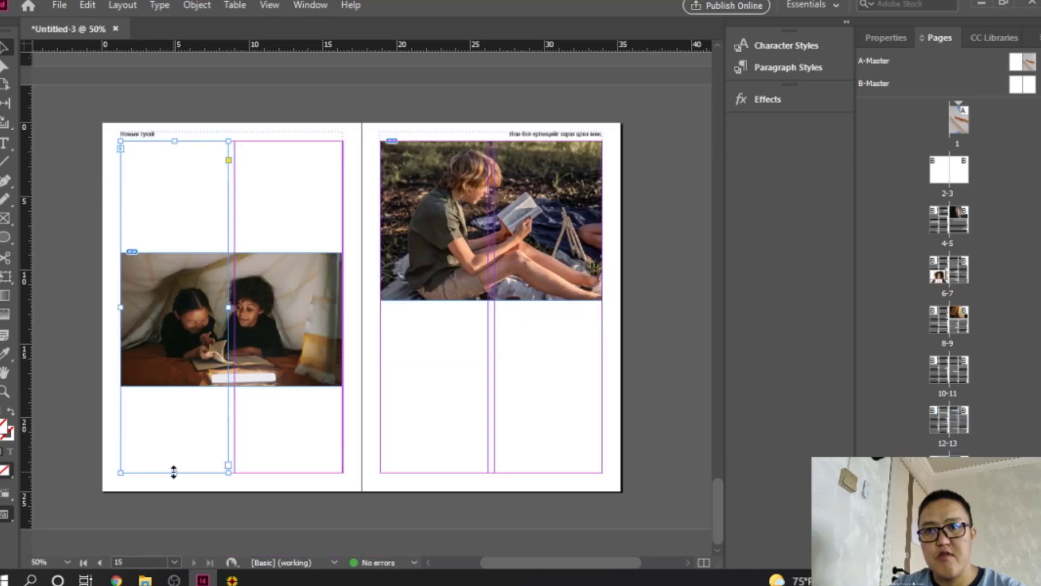
left_click_drag(174, 472, 154, 247)
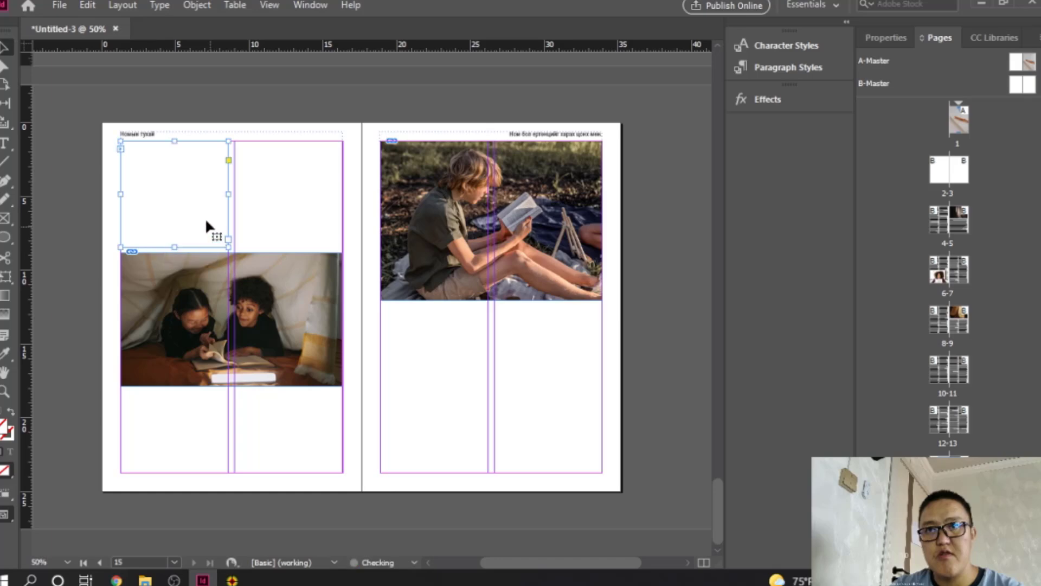
right_click(167, 178)
left_click(237, 190)
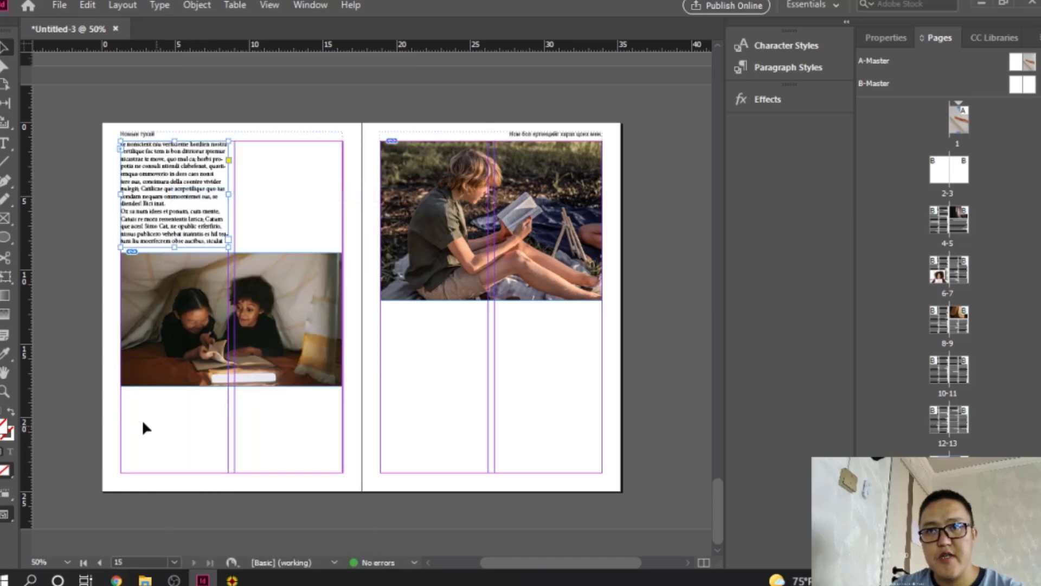
Thread the text into a frame below the photo in page 14's first column and fill it with placeholder text
left_click(228, 239)
left_click(122, 389)
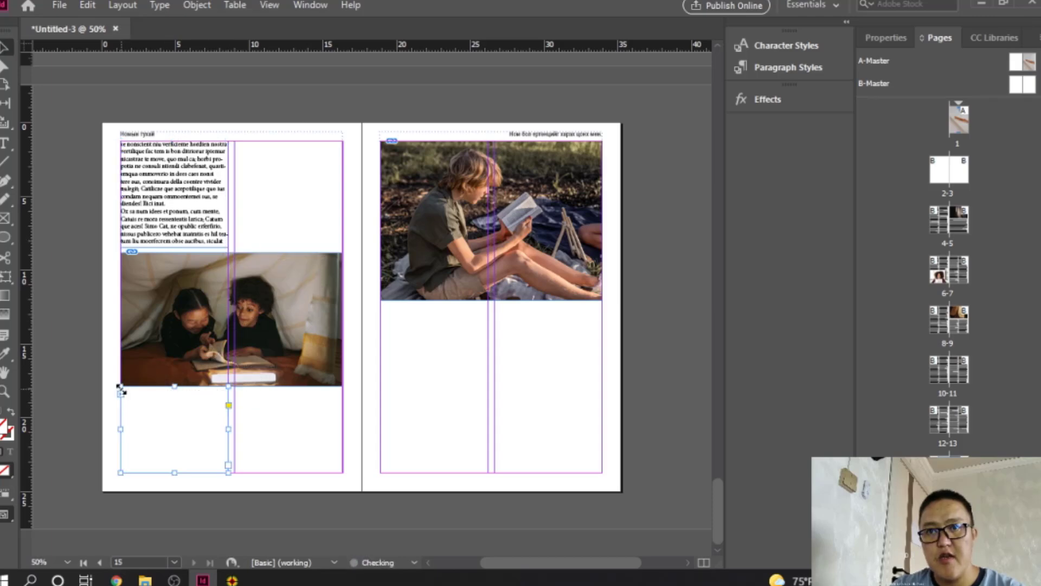
right_click(184, 412)
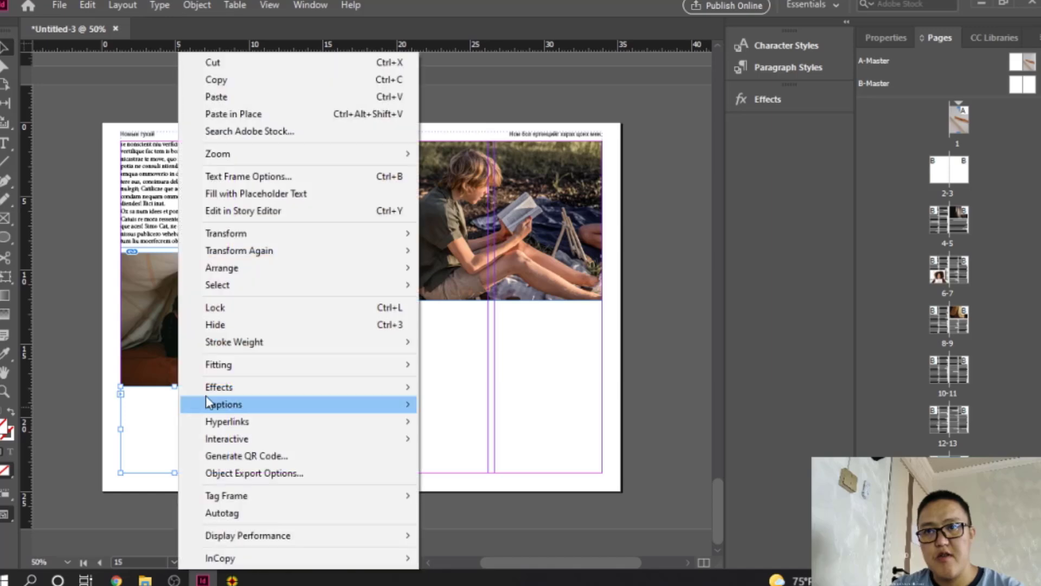
left_click(261, 194)
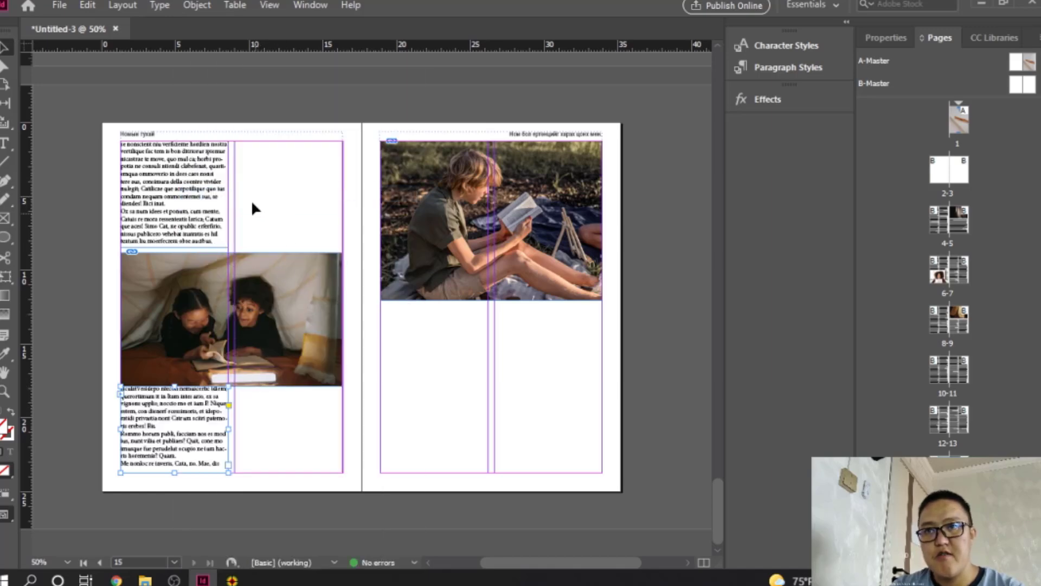
Thread the text from page 14's lower first-column frame into the second column and fill it with placeholder text
left_click(228, 464)
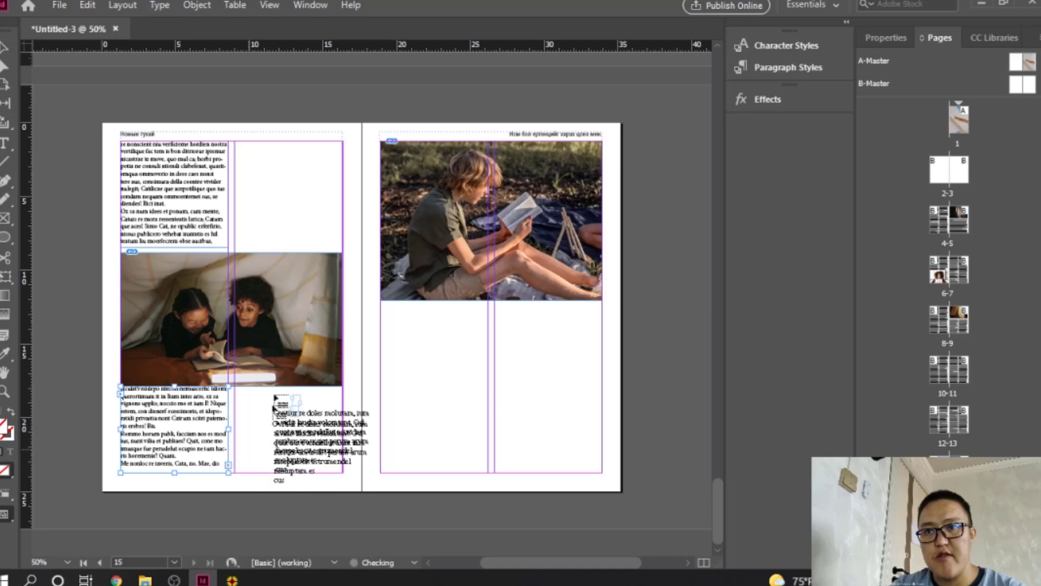
left_click(247, 156)
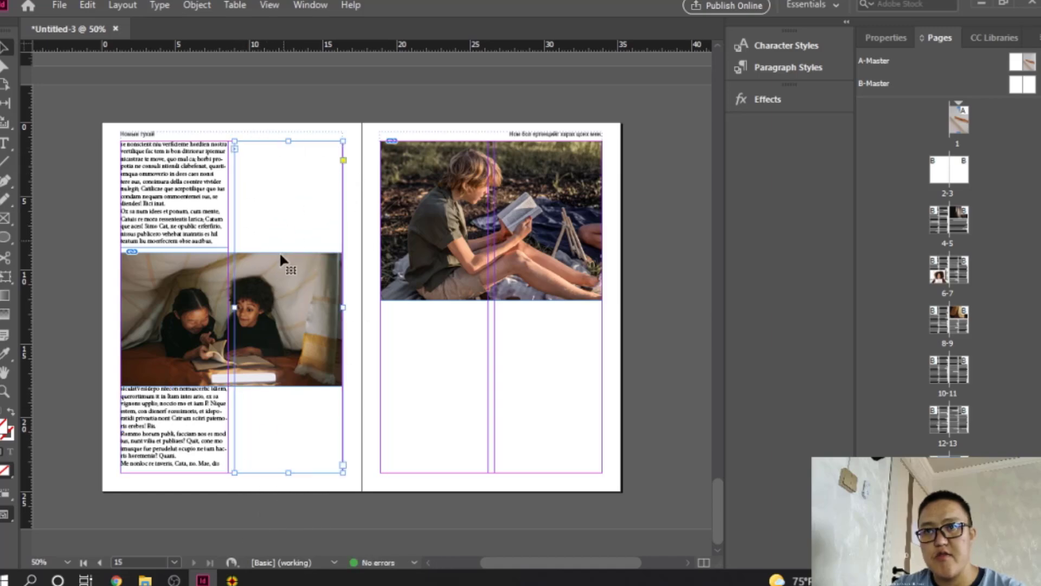
right_click(283, 234)
left_click(358, 194)
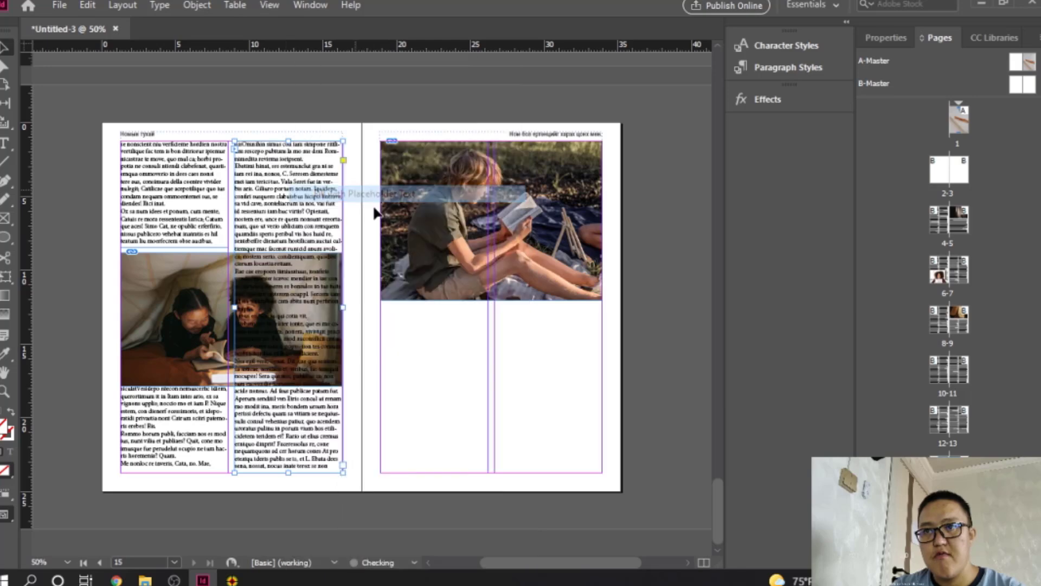
Apply Fit Frame to Content and Center Content to page 14's photo
right_click(186, 340)
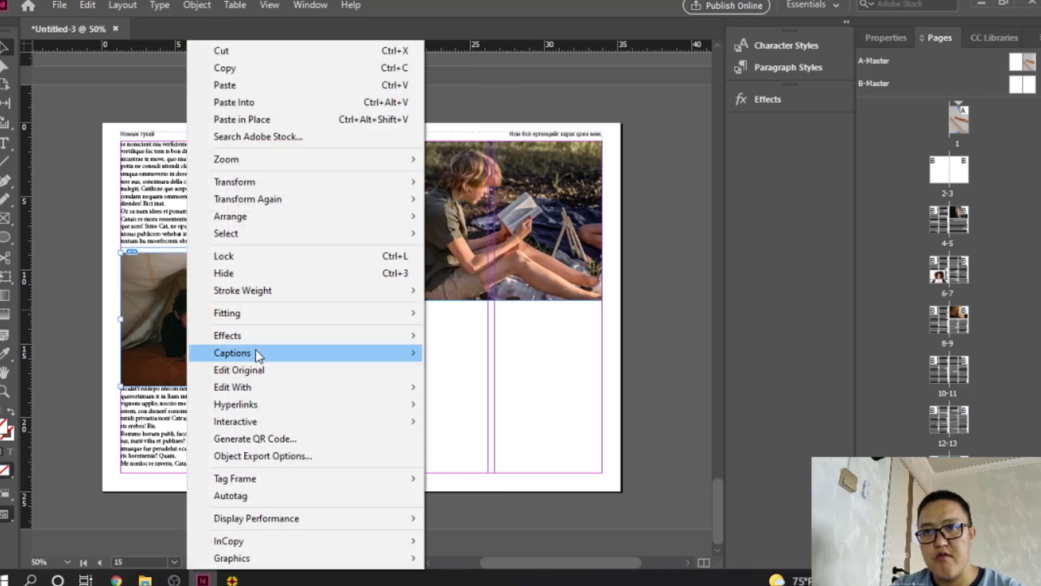
mouse_move(280, 321)
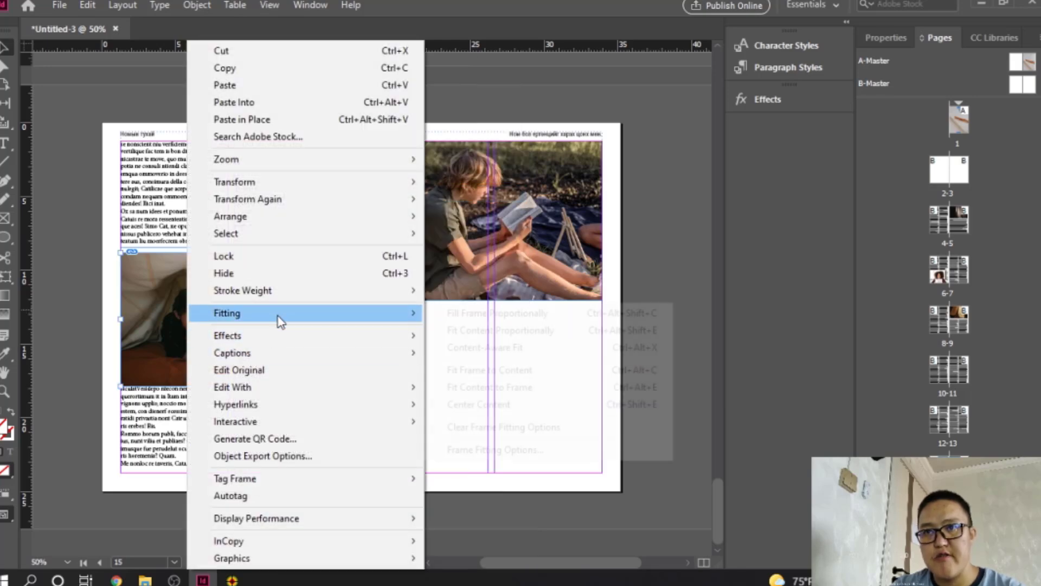
left_click(534, 373)
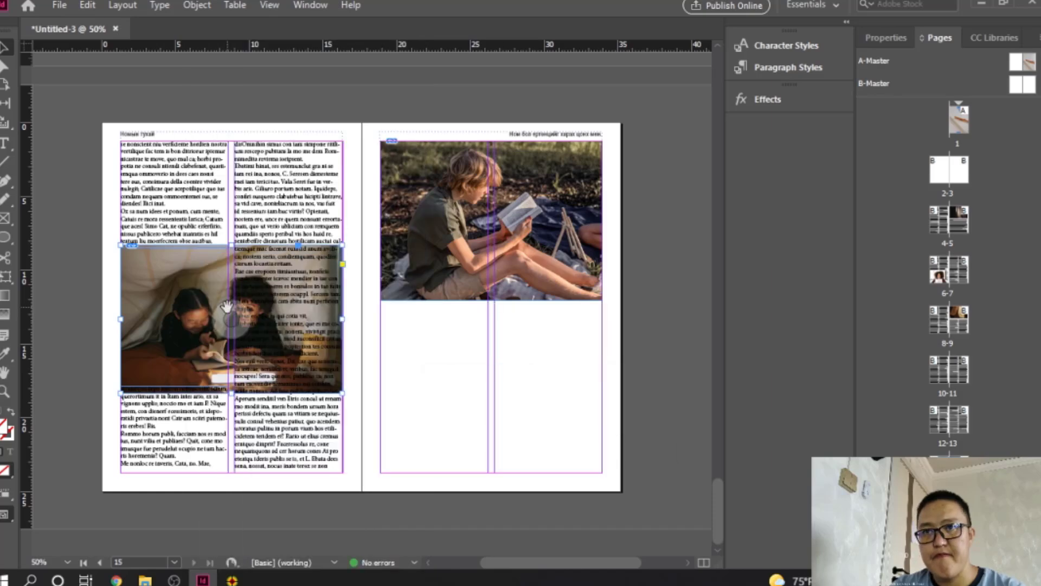
right_click(226, 307)
mouse_move(369, 341)
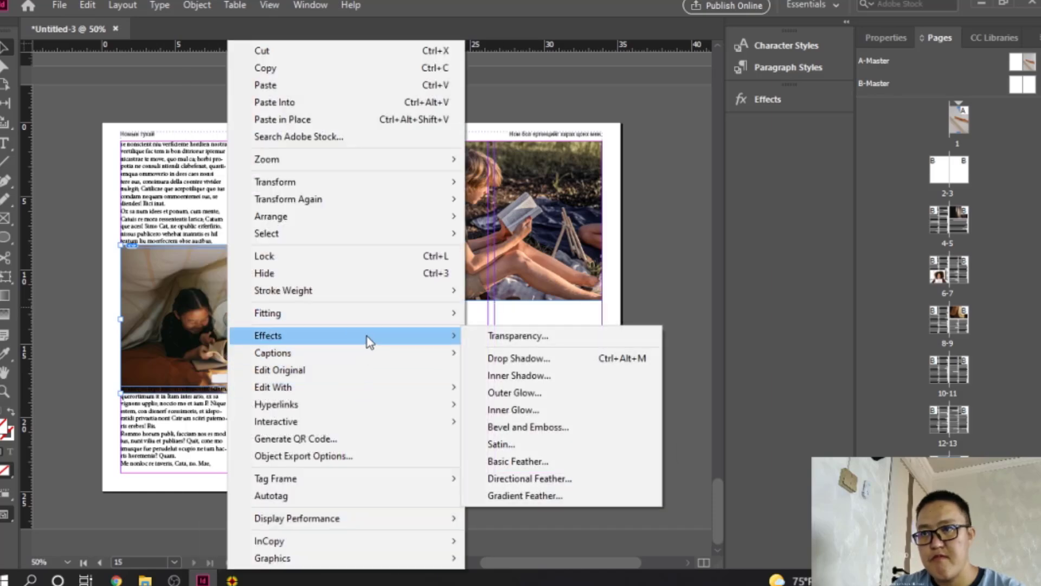
mouse_move(380, 313)
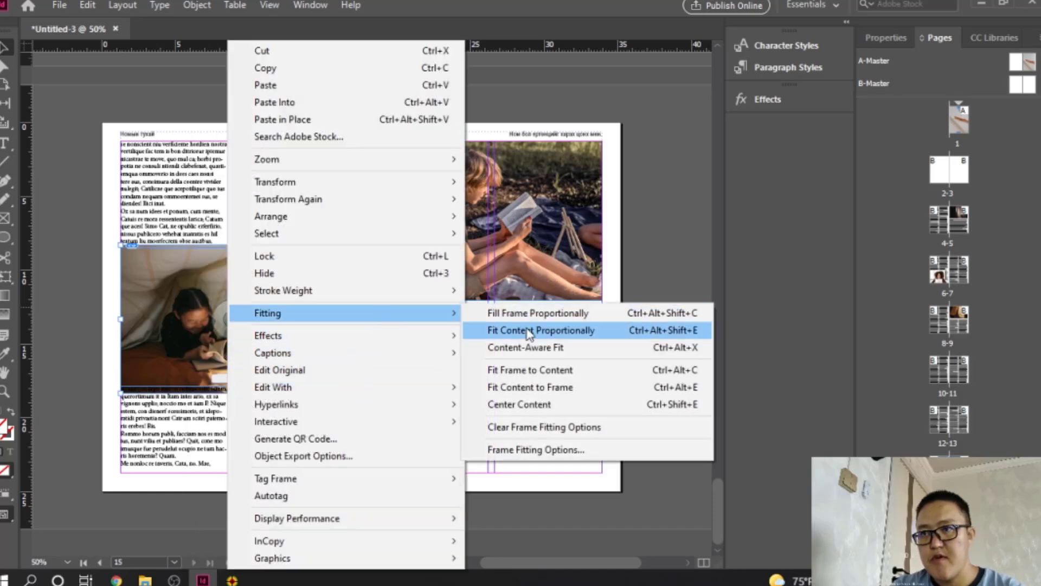
left_click(536, 404)
right_click(171, 280)
key("Escape")
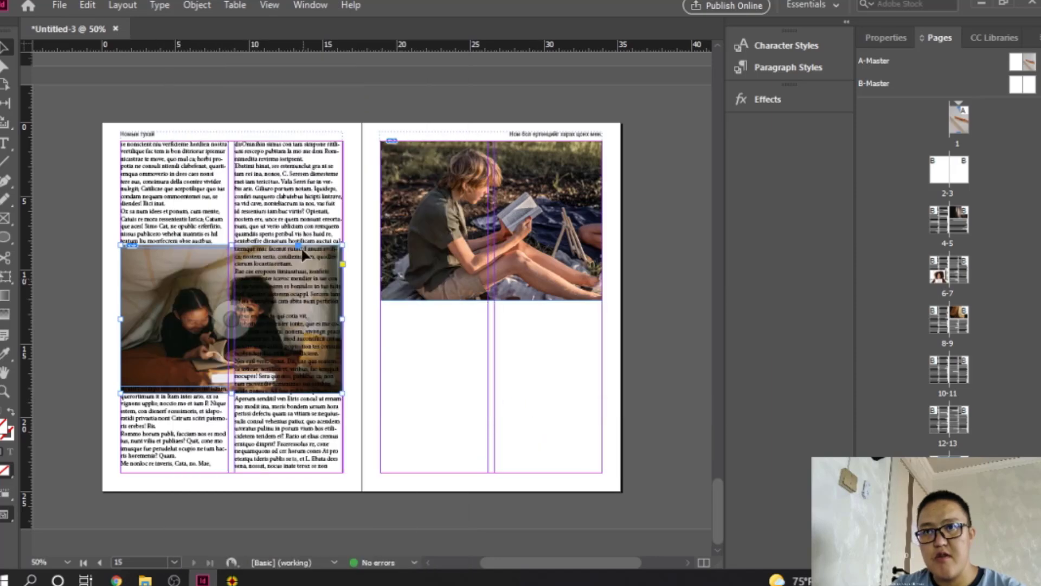
Resize page 14's text frames so both columns end just above the photo and the lower first-column frame starts just below it
left_click(297, 238)
mouse_move(287, 465)
left_mouse_down()
mouse_move(278, 235)
mouse_move(278, 245)
left_mouse_up()
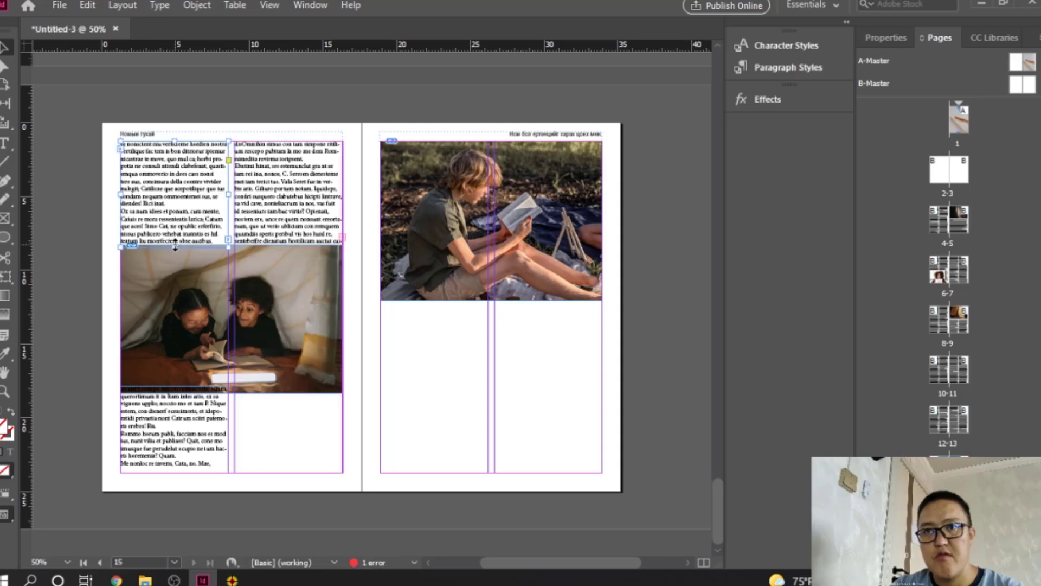
left_click_drag(175, 247, 173, 242)
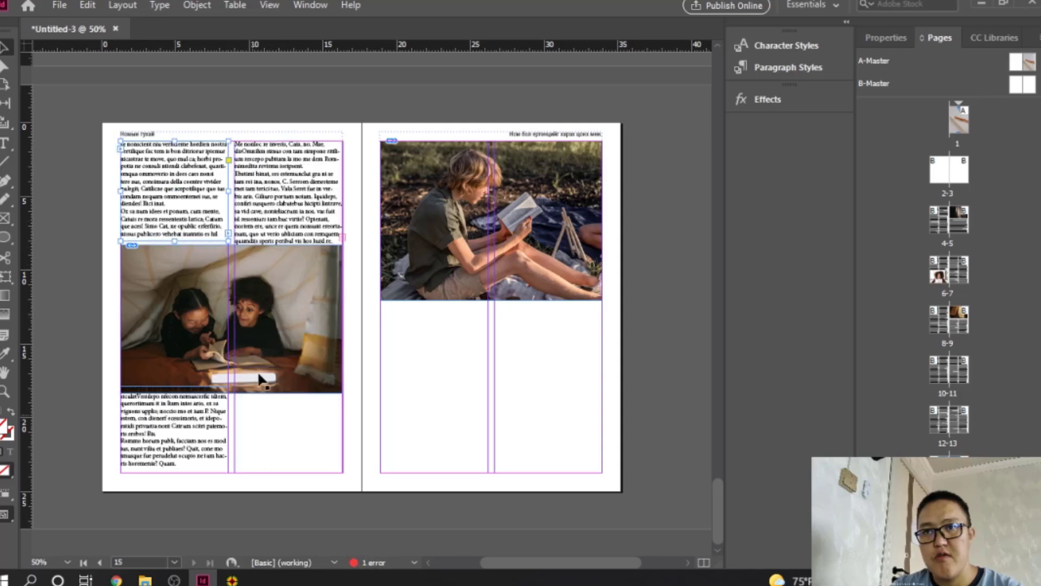
left_click_drag(175, 386, 175, 392)
left_click(292, 223)
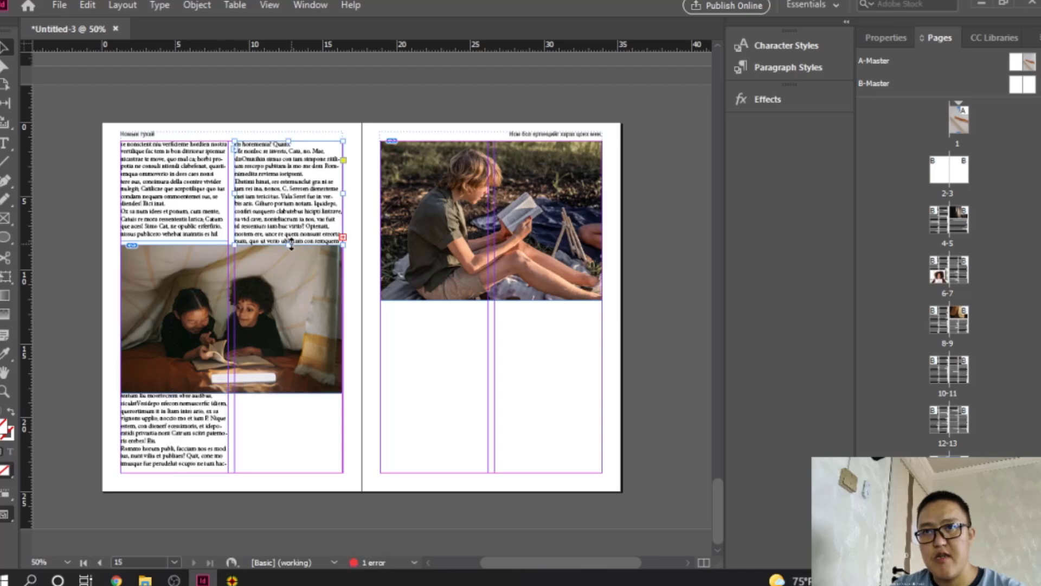
left_click_drag(291, 244, 291, 241)
Thread the overset text into page 14's second column below the photo and on into page 15's first column below its photo
left_click(343, 233)
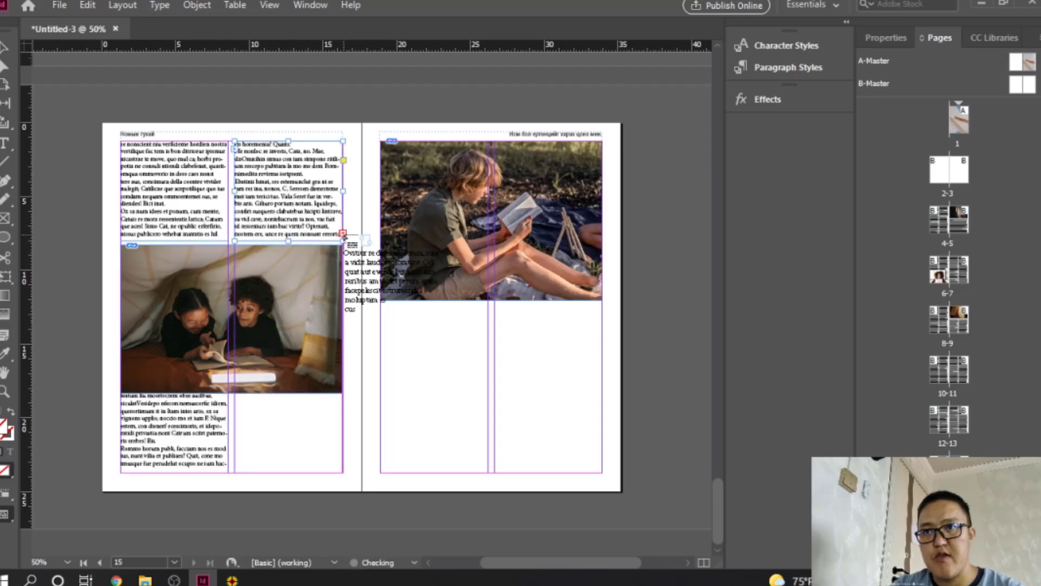
left_click(237, 394)
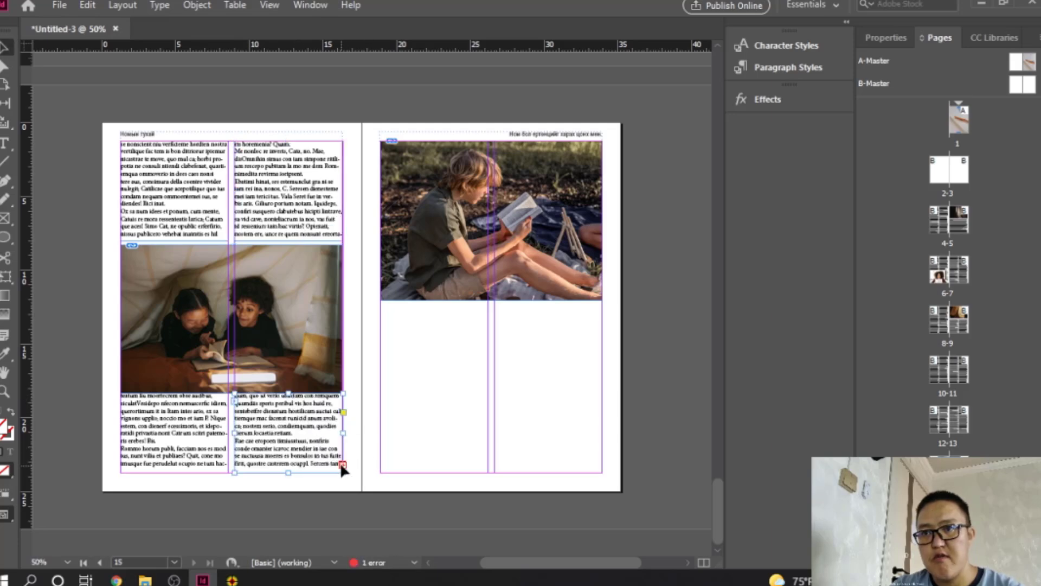
left_click(342, 464)
left_click(381, 304)
left_click(381, 306)
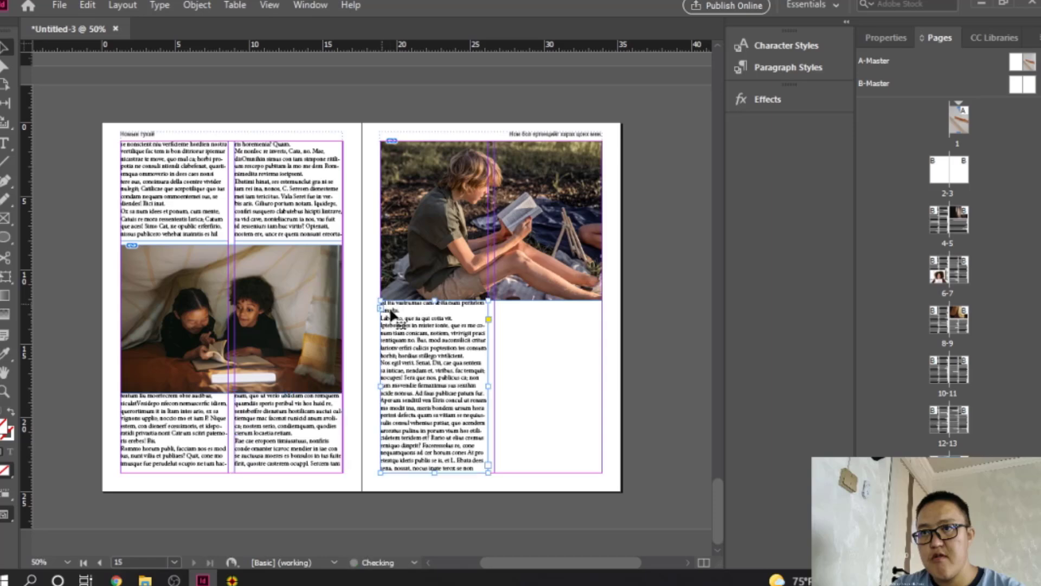
Continue the thread into page 15's second column below the photo and fill that frame with placeholder text
left_click(490, 465)
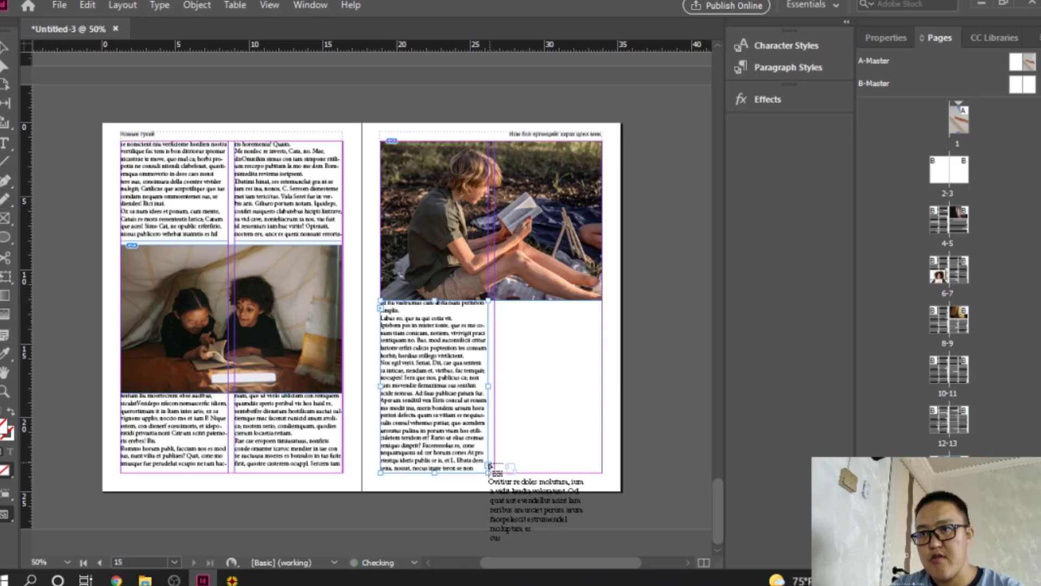
left_click(495, 304)
key("ctrl+z")
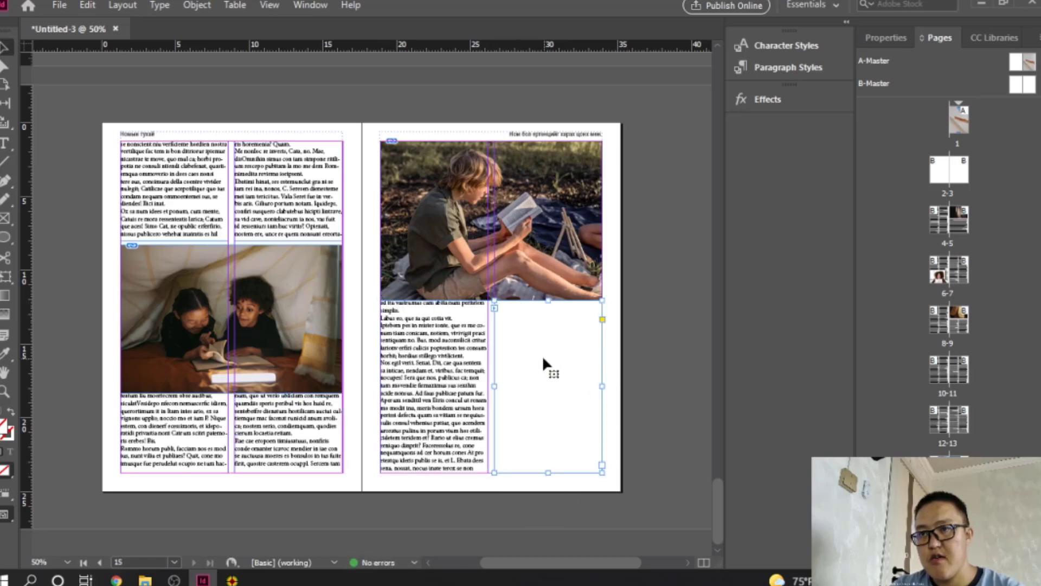
right_click(542, 357)
left_click(625, 194)
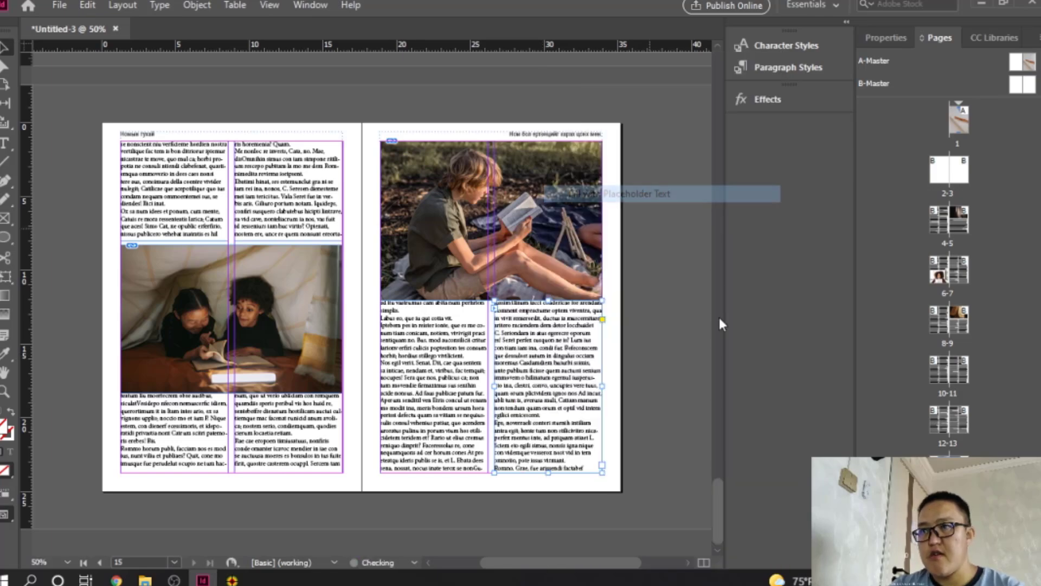
left_click(650, 243)
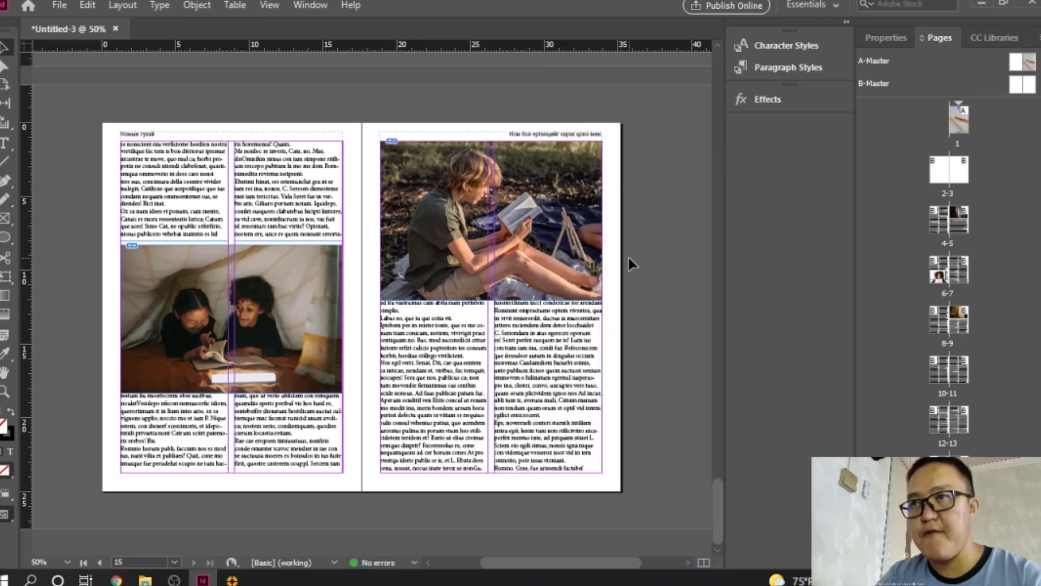
Thread a new text frame in page 2's first column ahead of the story's first frame on page 4
scroll(628, 255, "up", 20)
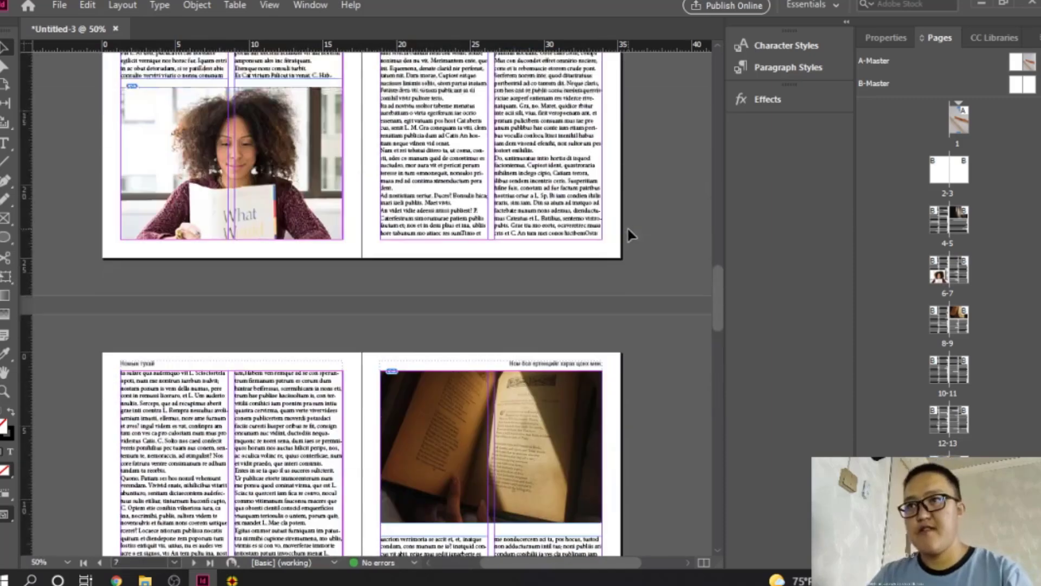
scroll(623, 227, "up", 10)
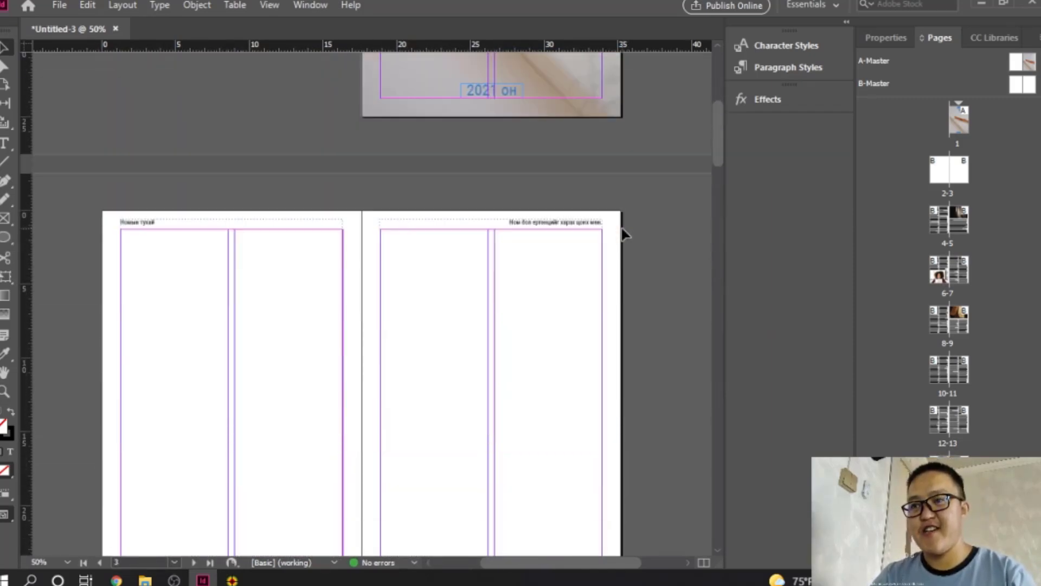
scroll(622, 229, "down", 3)
left_click(200, 225)
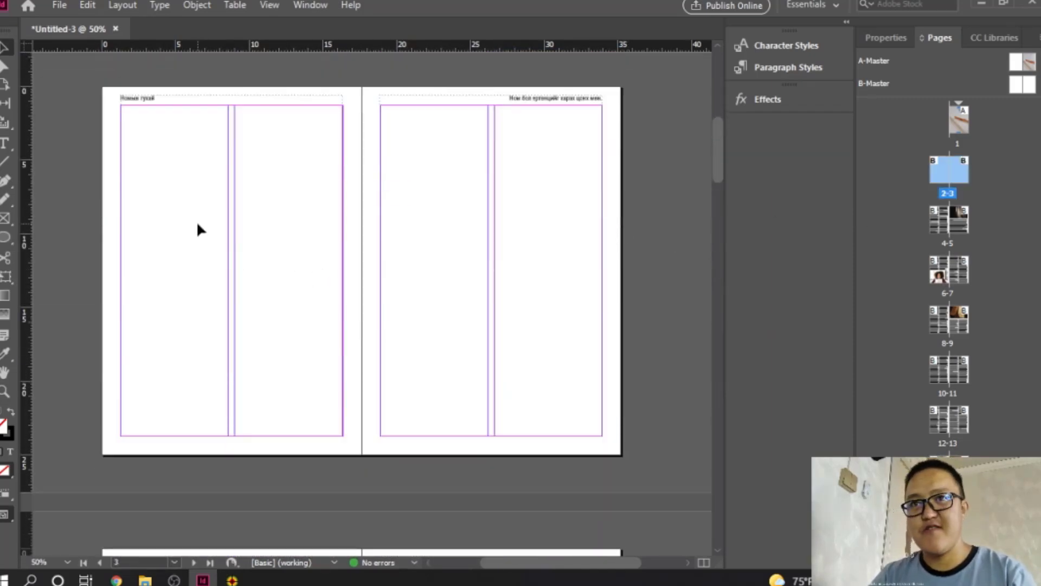
scroll(243, 249, "down", 7)
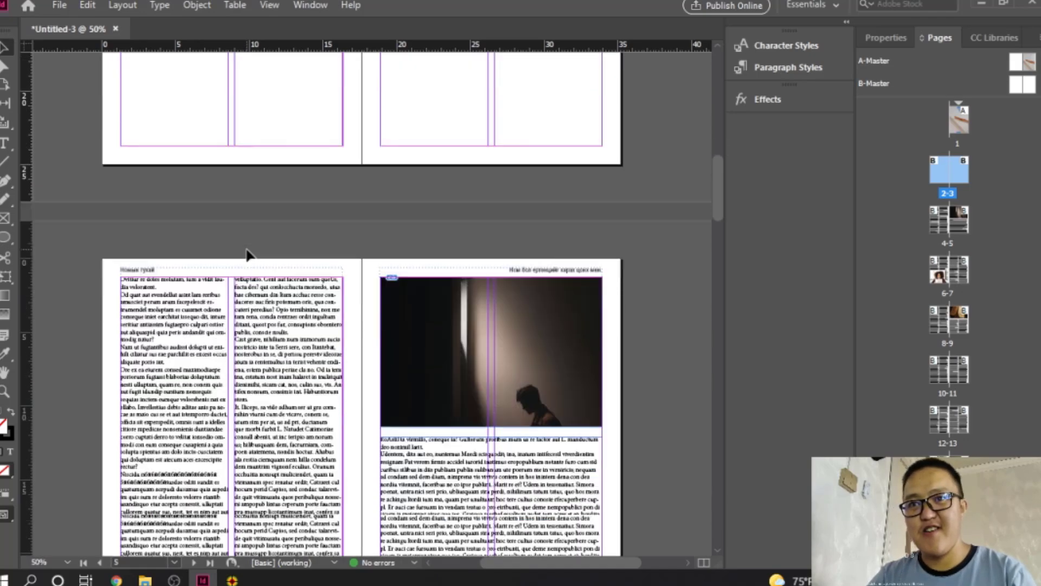
left_click(128, 297)
left_click(120, 284)
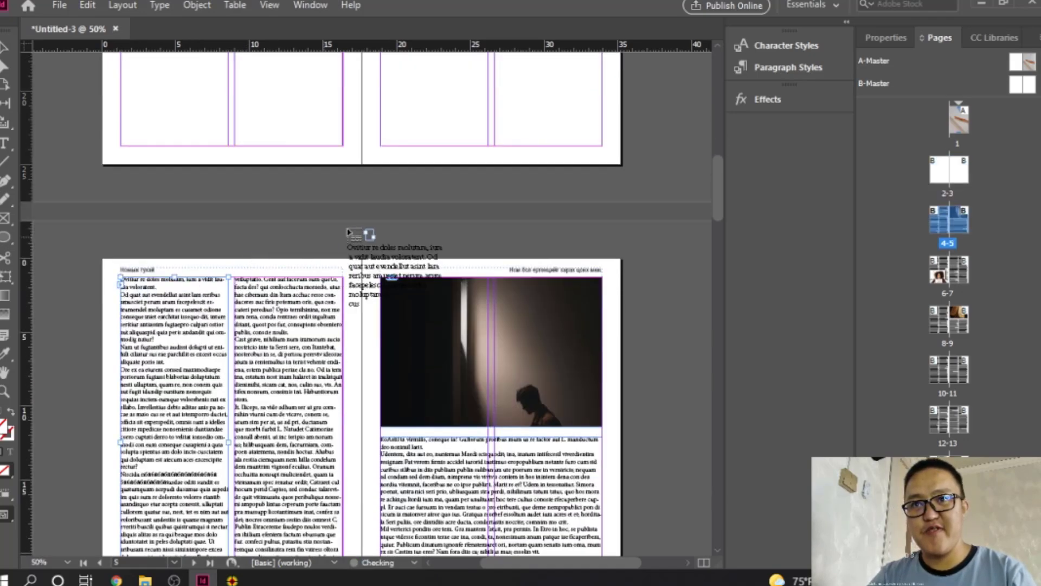
scroll(349, 234, "up", 8)
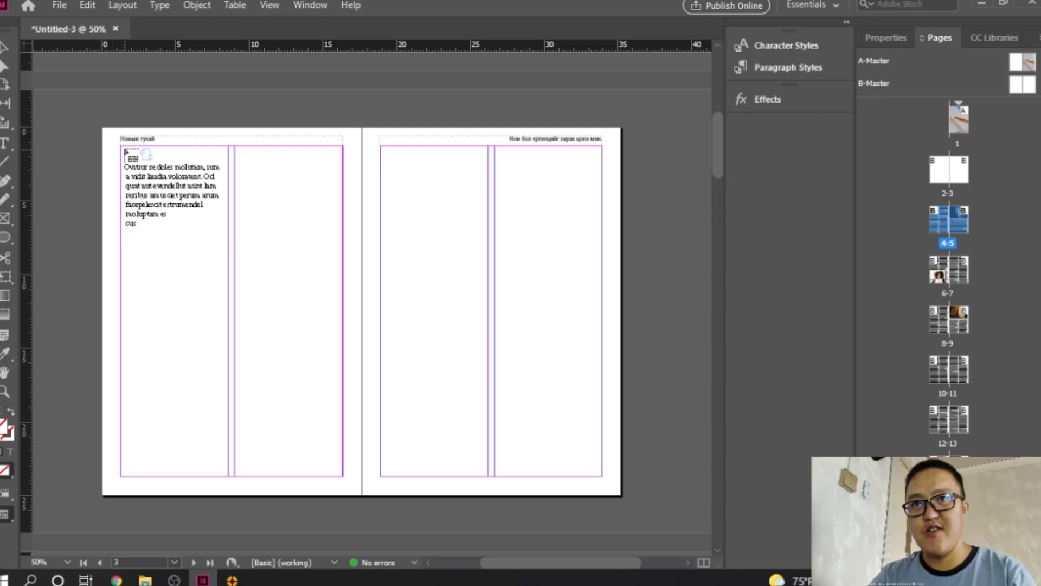
left_click(119, 148)
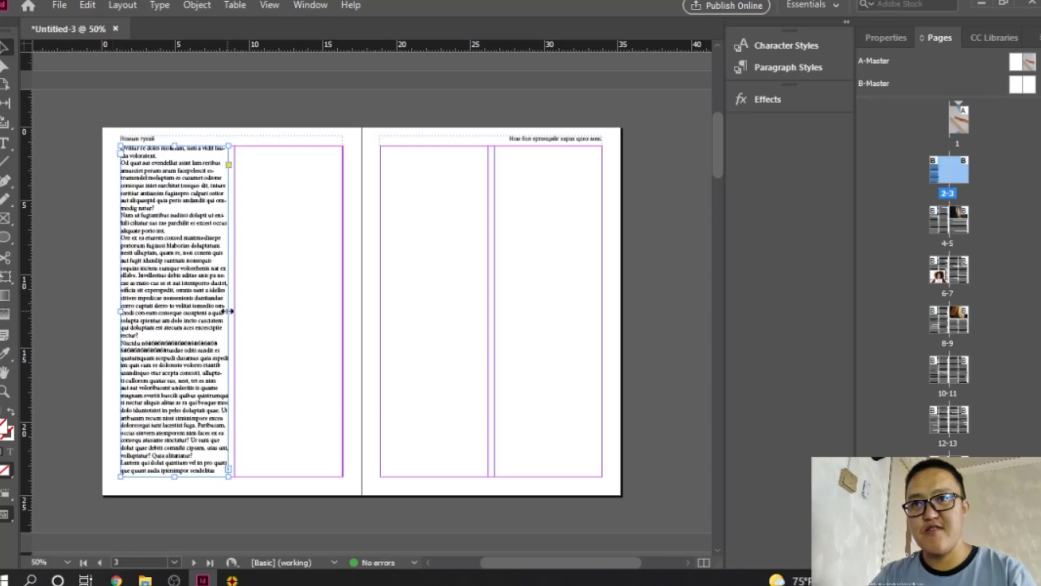
Continue the text thread from page 2's first column into its second column
scroll(237, 418, "down", 1)
left_click(228, 428)
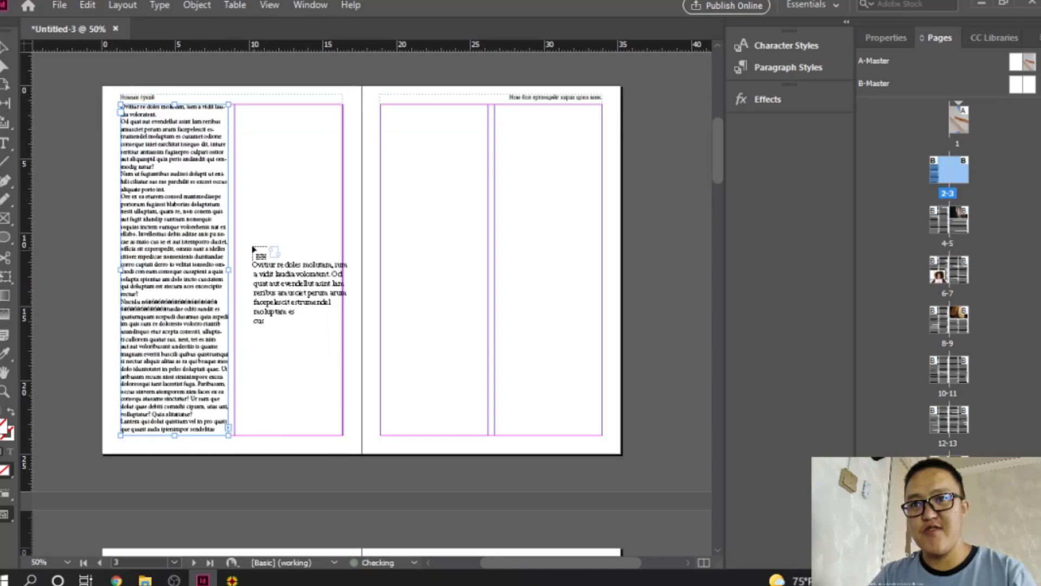
scroll(251, 249, "up", 3)
left_click(237, 232)
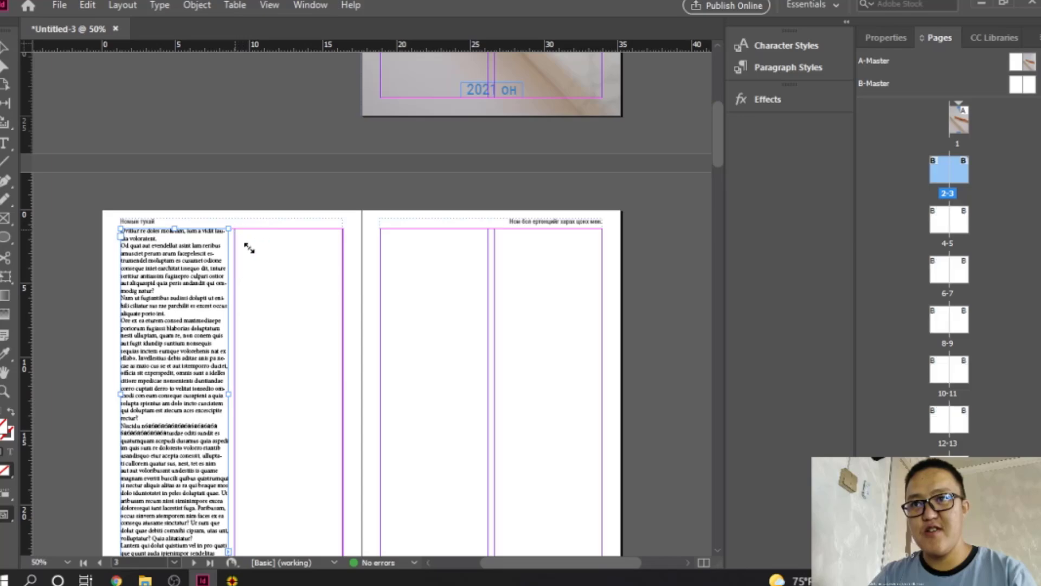
left_click(248, 243)
scroll(354, 301, "down", 3)
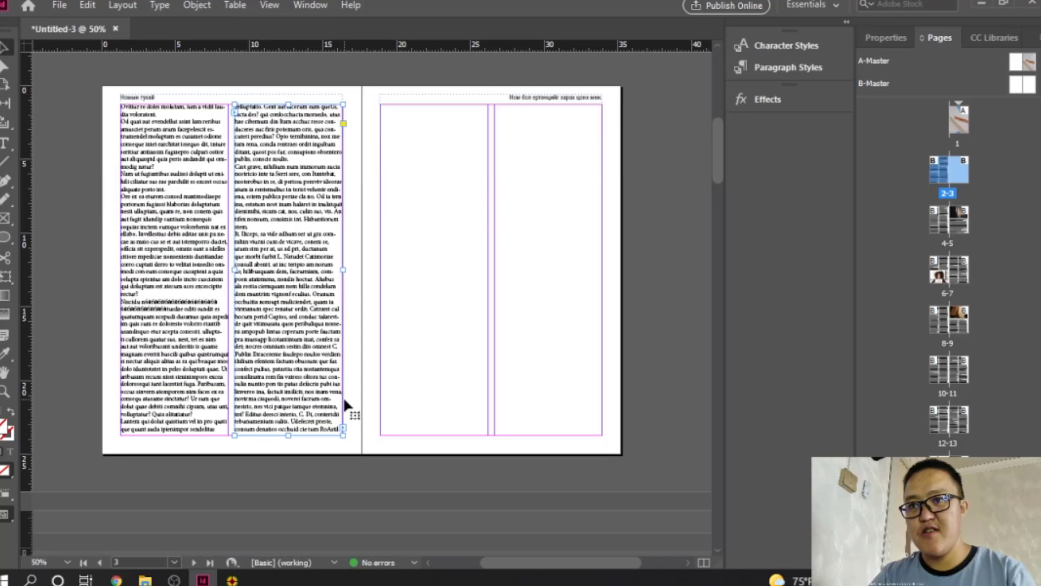
Continue the text thread from page 2's second column through both columns of page 3
left_click(342, 428)
scroll(379, 326, "up", 3)
left_click(384, 230)
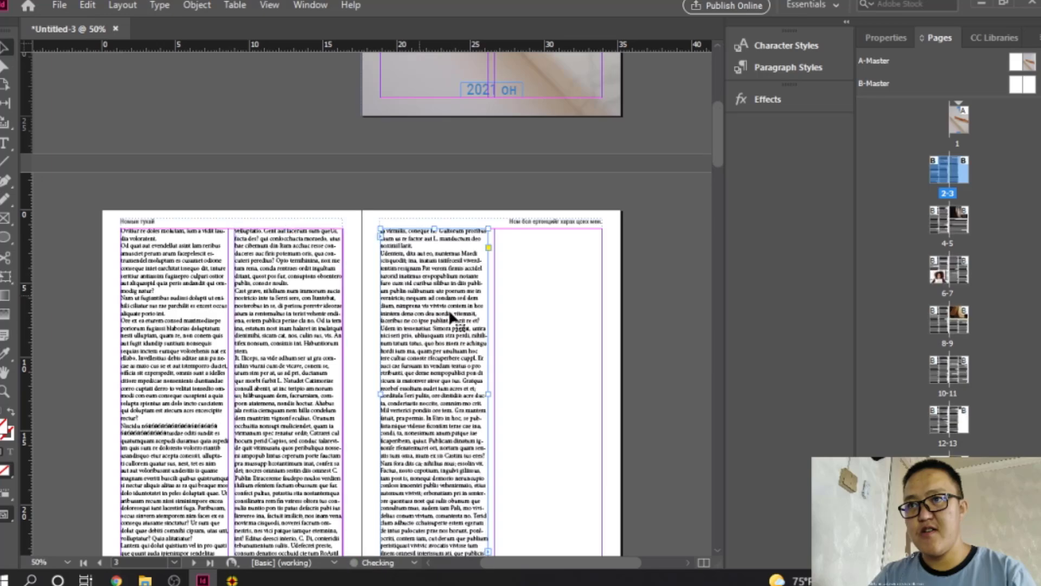
scroll(483, 344, "down", 3)
left_click(488, 428)
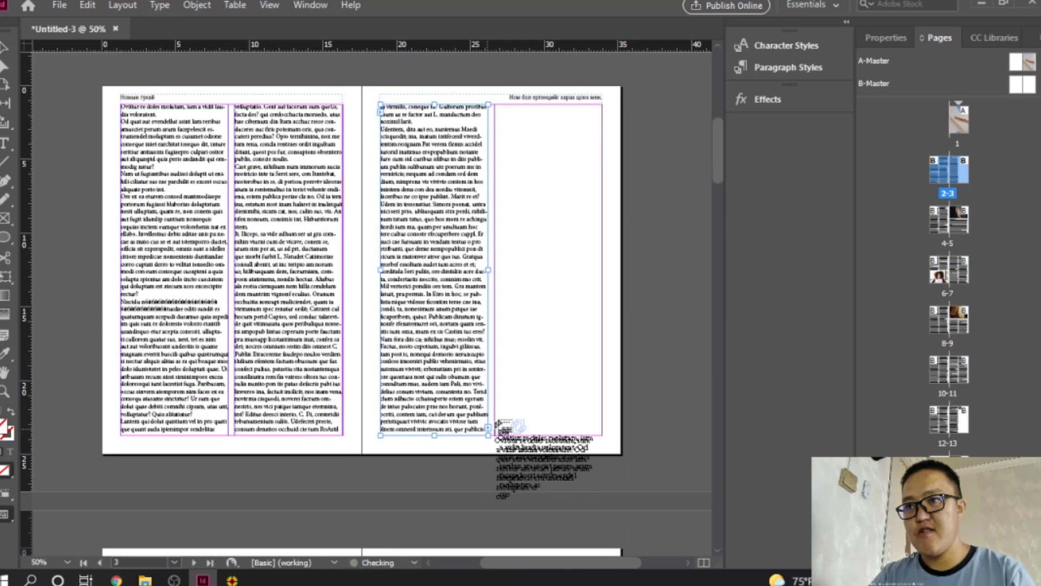
left_click(519, 154)
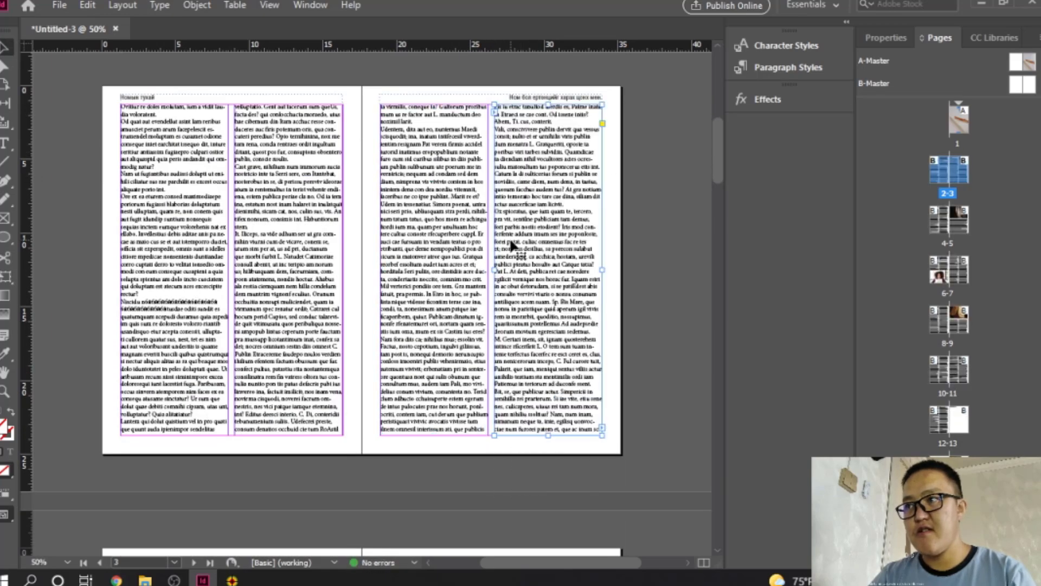
Fill the nearly empty first-column text frame on page 13 with placeholder text
scroll(513, 245, "down", 20)
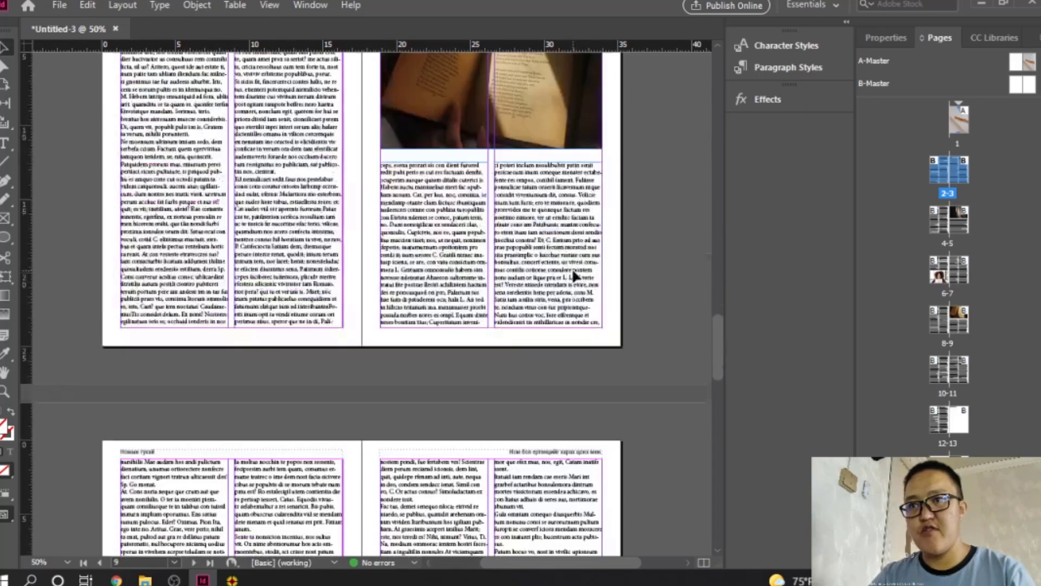
scroll(573, 270, "down", 10)
right_click(423, 274)
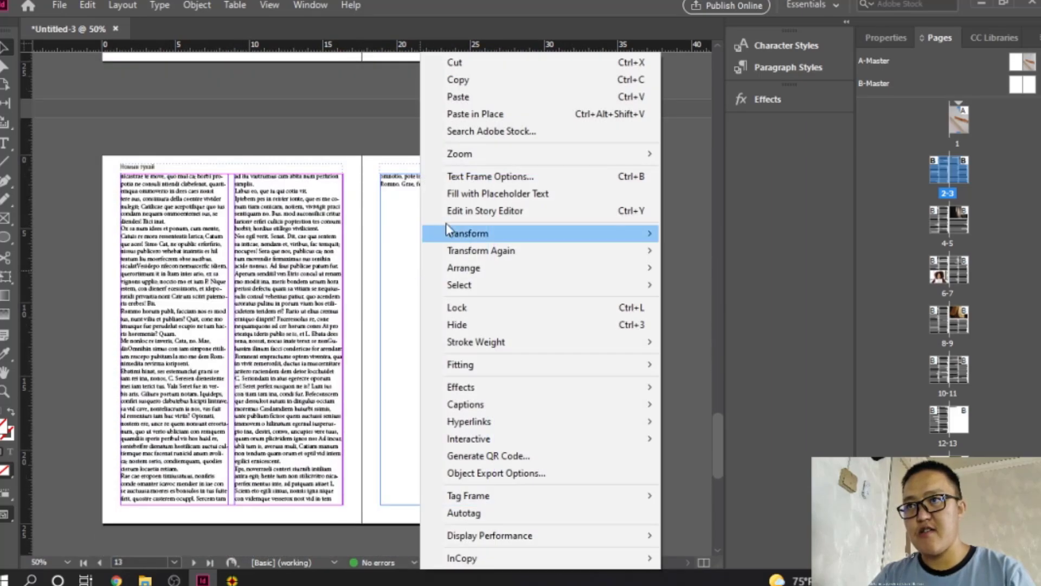
left_click(488, 193)
scroll(429, 306, "down", 3)
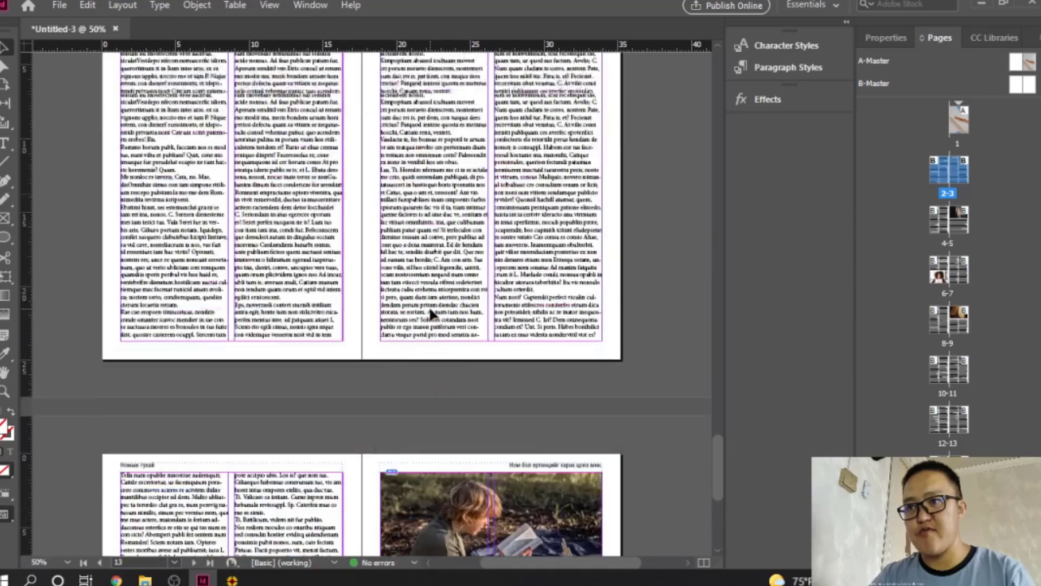
Save the document as an InDesign 2020 file named Book Template in the Desktop's Book Template folder
scroll(429, 306, "up", 20)
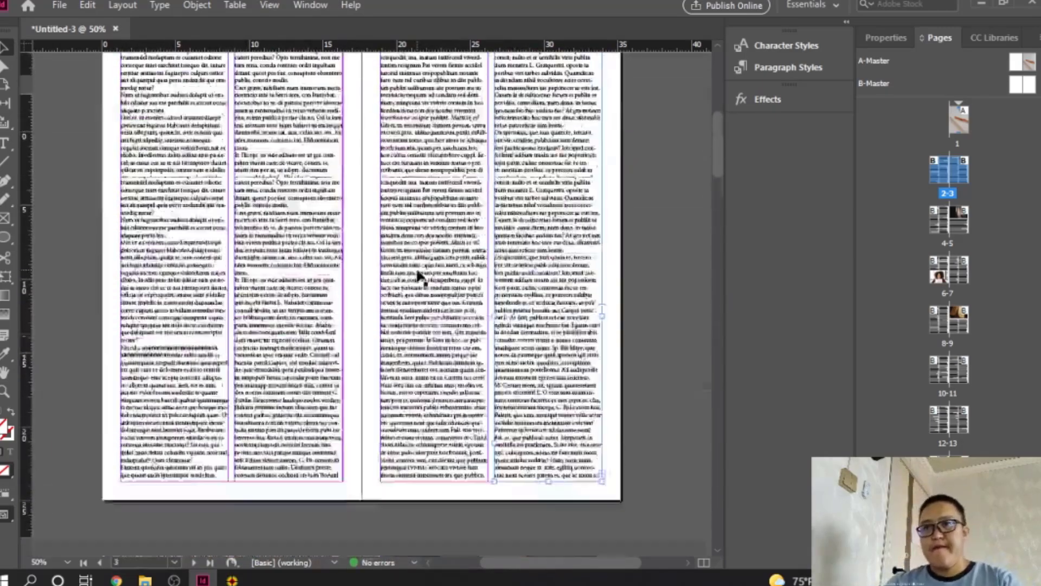
scroll(418, 271, "up", 6)
scroll(418, 271, "down", 4)
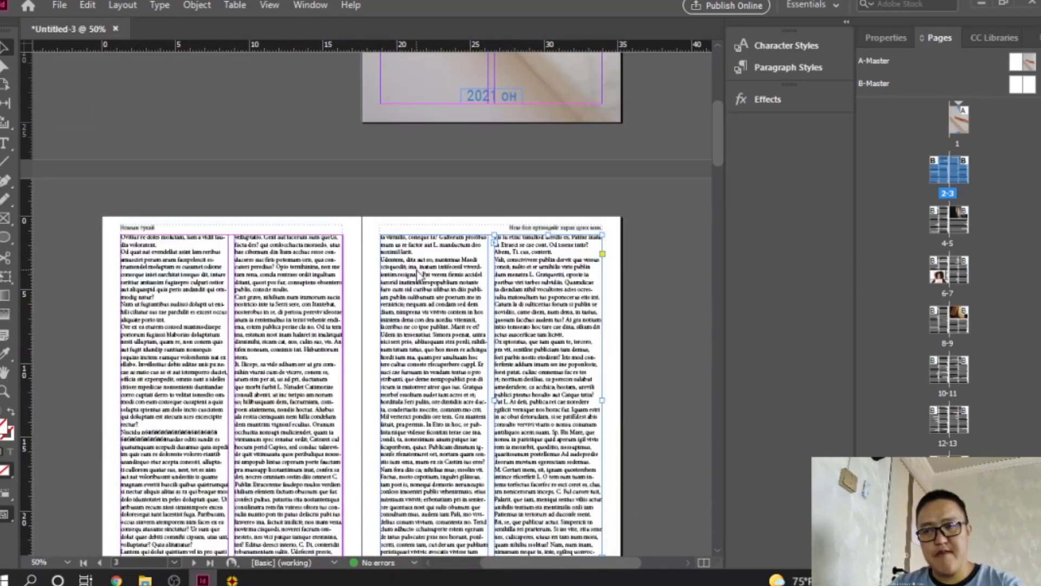
key("ctrl+s")
left_click(588, 102)
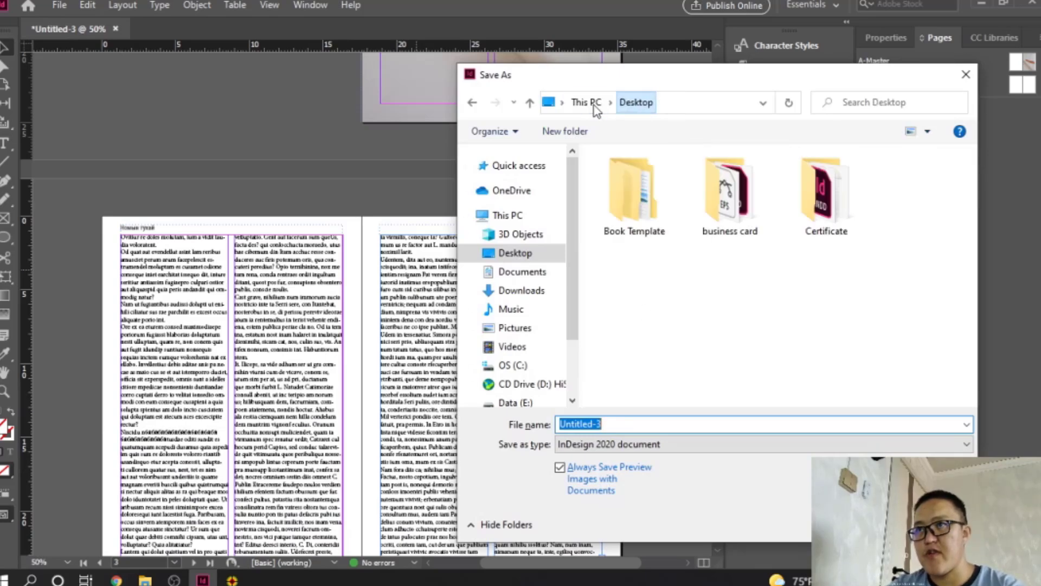
double_click(654, 193)
double_click(626, 424)
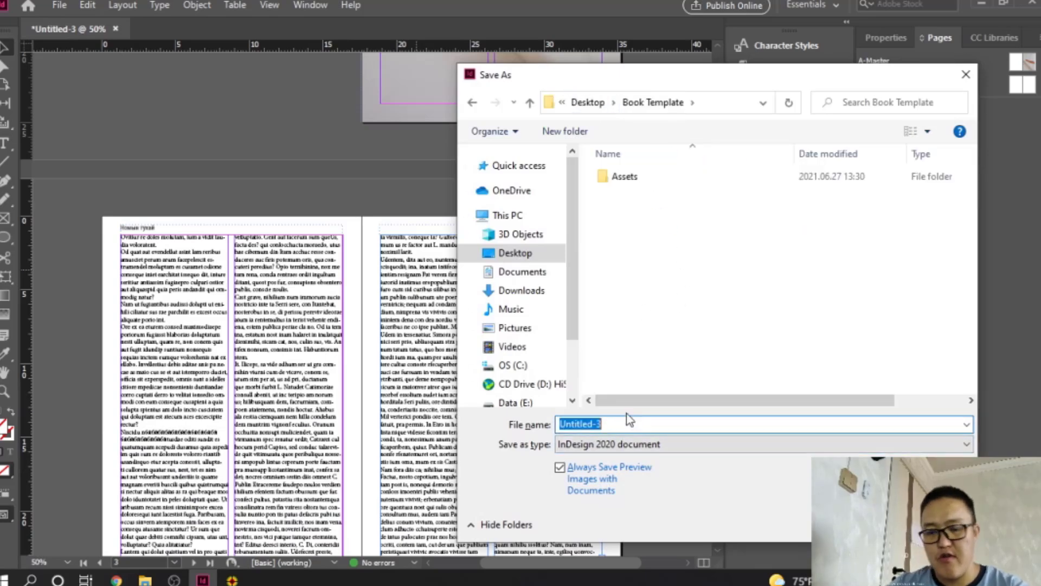
type("Book Template")
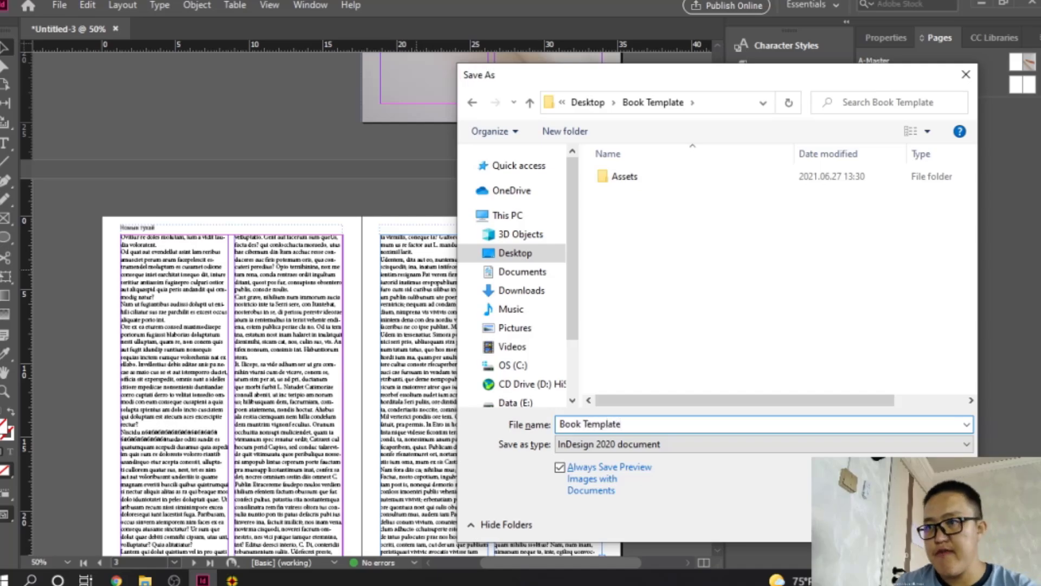
key("Return")
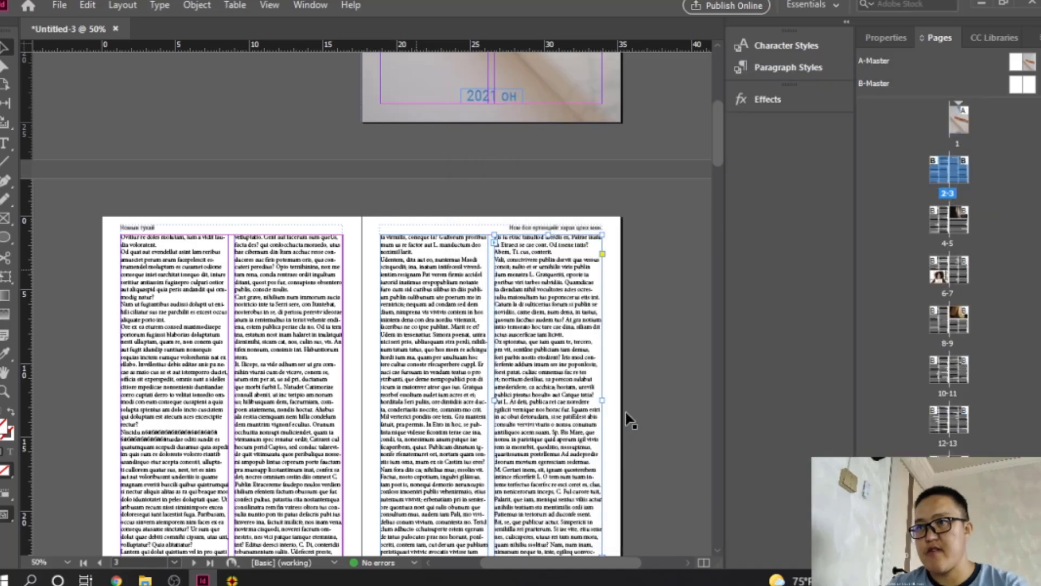
Review the opening spreads and open the B-Master spread for editing
scroll(628, 418, "up", 6)
scroll(606, 318, "down", 10)
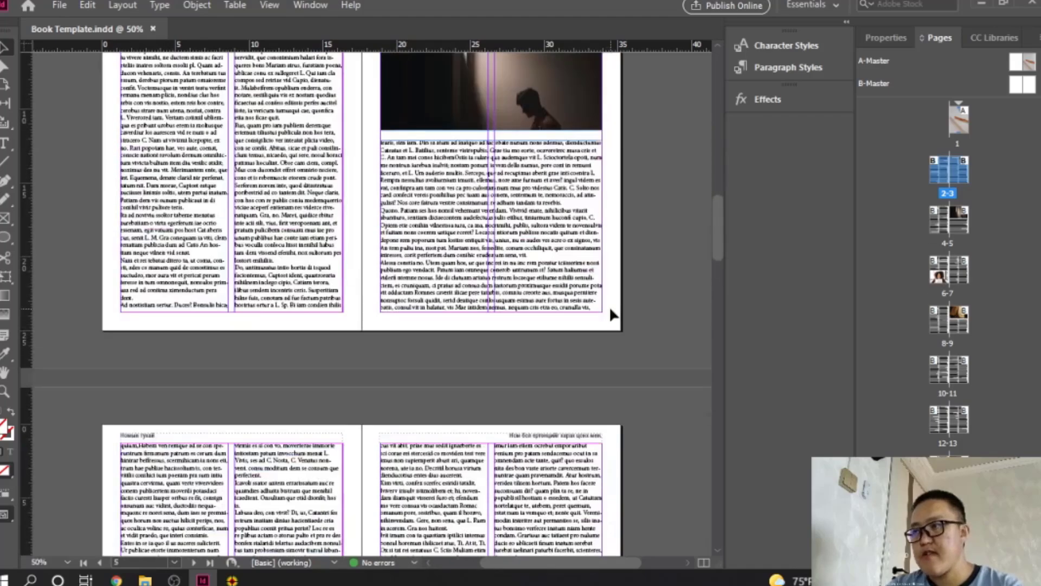
scroll(609, 306, "down", 4)
left_click(601, 306)
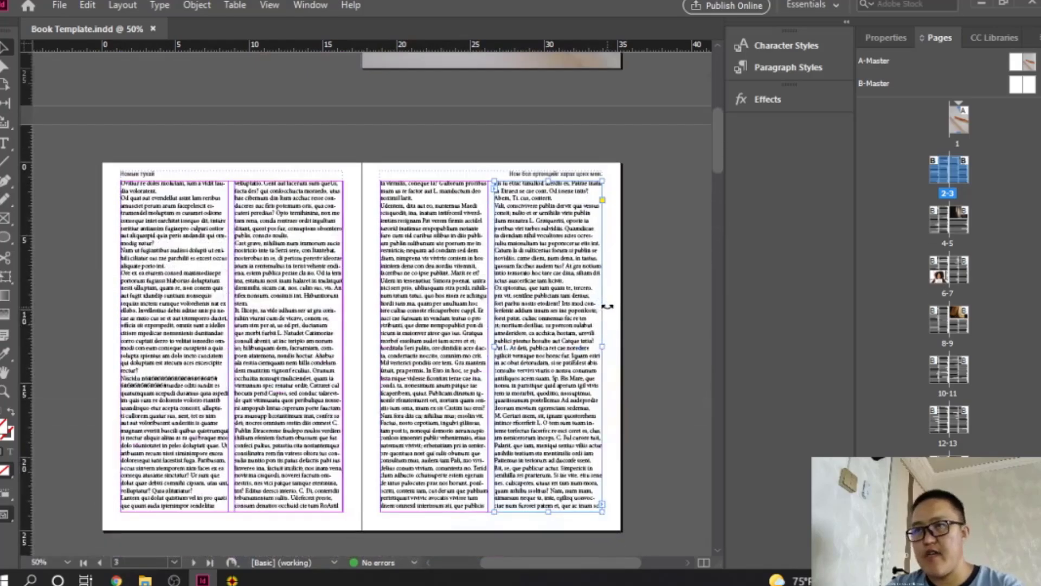
scroll(607, 307, "up", 4)
scroll(607, 306, "down", 7)
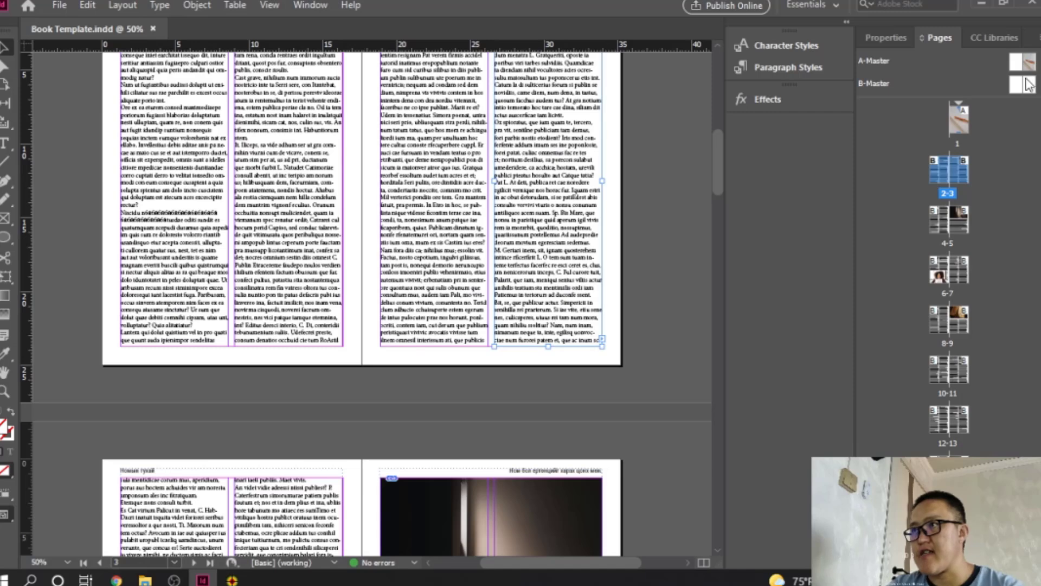
left_click(1019, 86)
double_click(1024, 88)
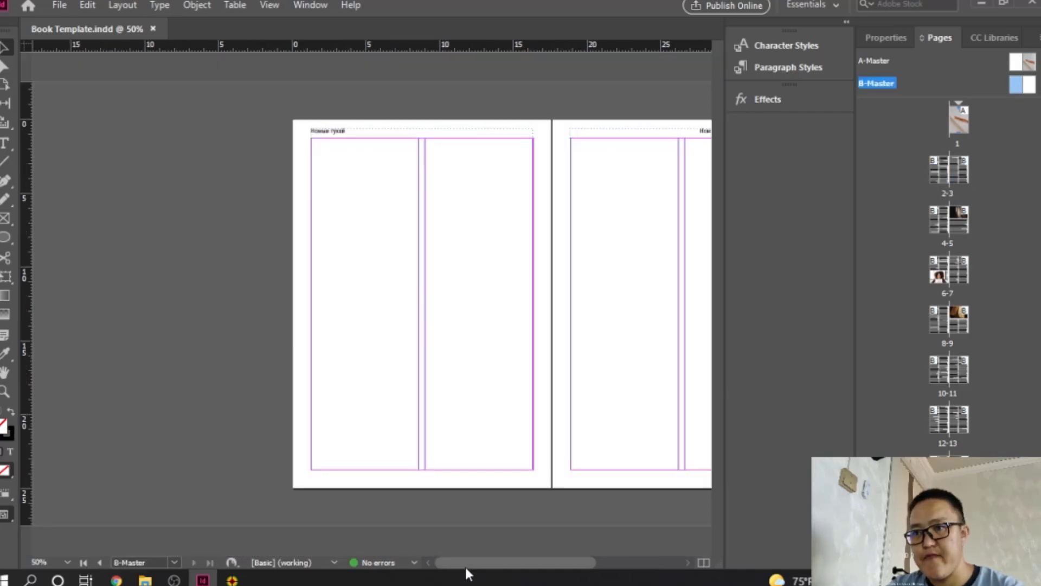
scroll(465, 568, "right", 3)
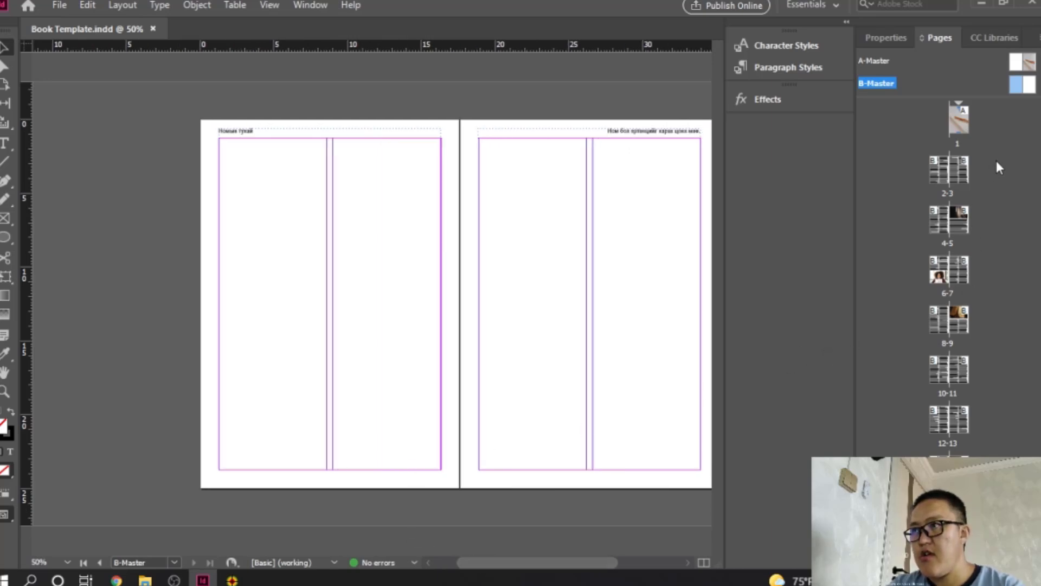
Draw a text frame about 7.1 cm wide and 0.6 cm high, centred just below the bottom margin of B-Master's left-hand page
left_click(5, 143)
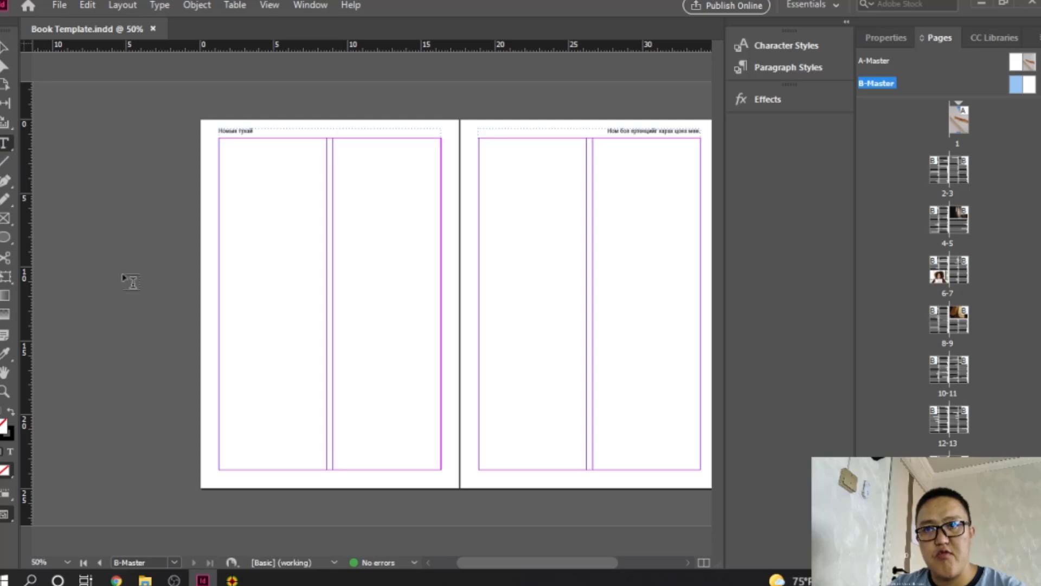
left_click(338, 482, "ctrl")
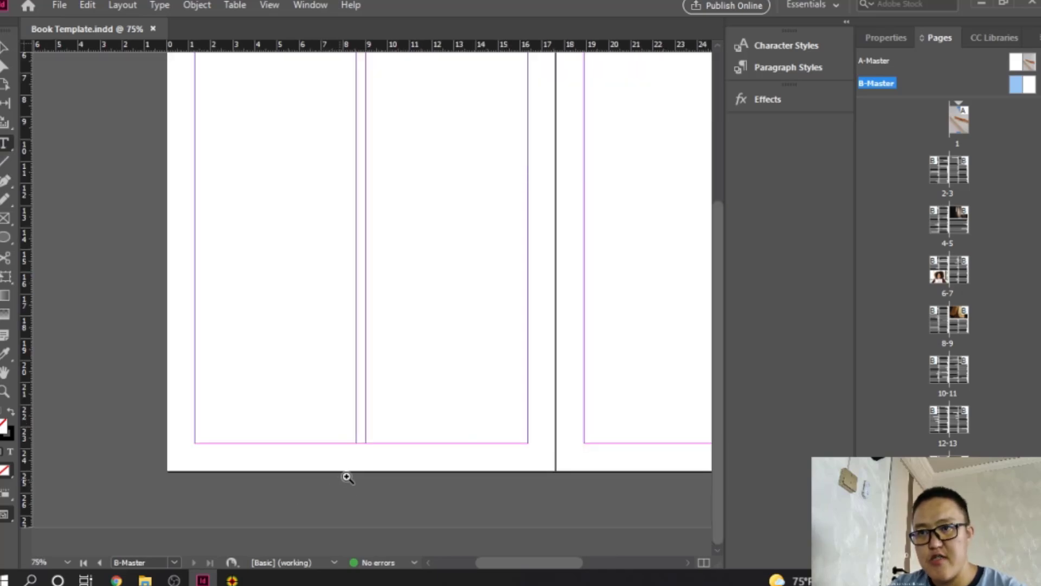
left_click(350, 453, "ctrl")
left_click(350, 453, "ctrl")
left_click_drag(442, 407, 401, 382)
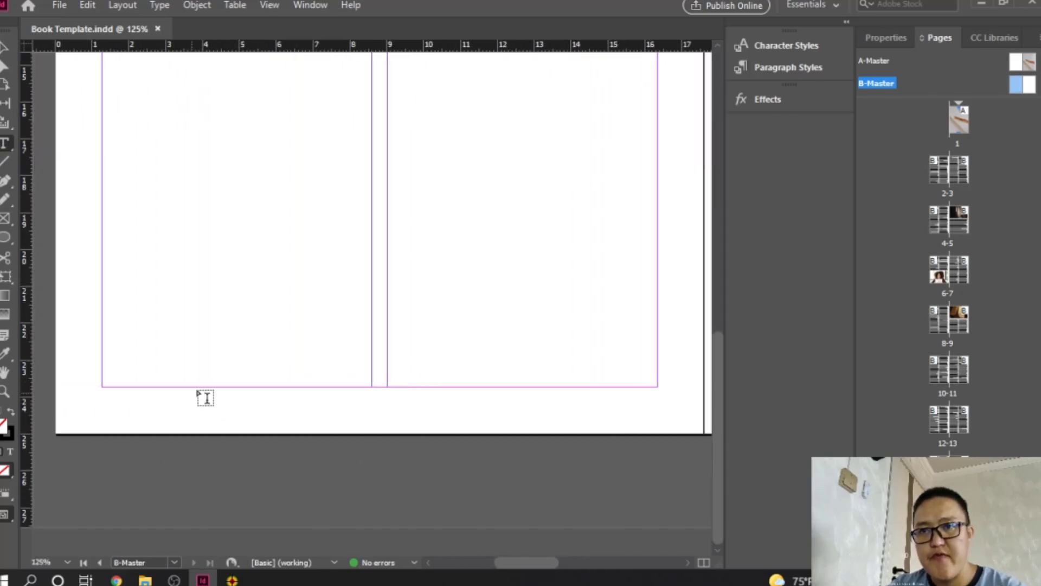
left_click_drag(248, 387, 510, 410)
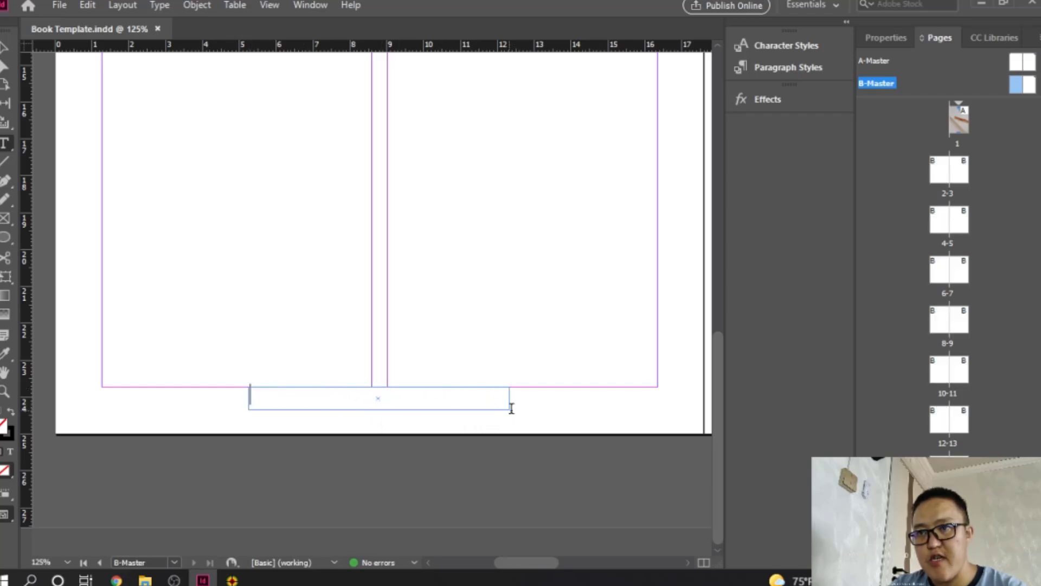
Enter the footer line "----------- Хуудас 1 -----------" in the new frame, with equally long dash runs on both sides
type("----------- Хууда")
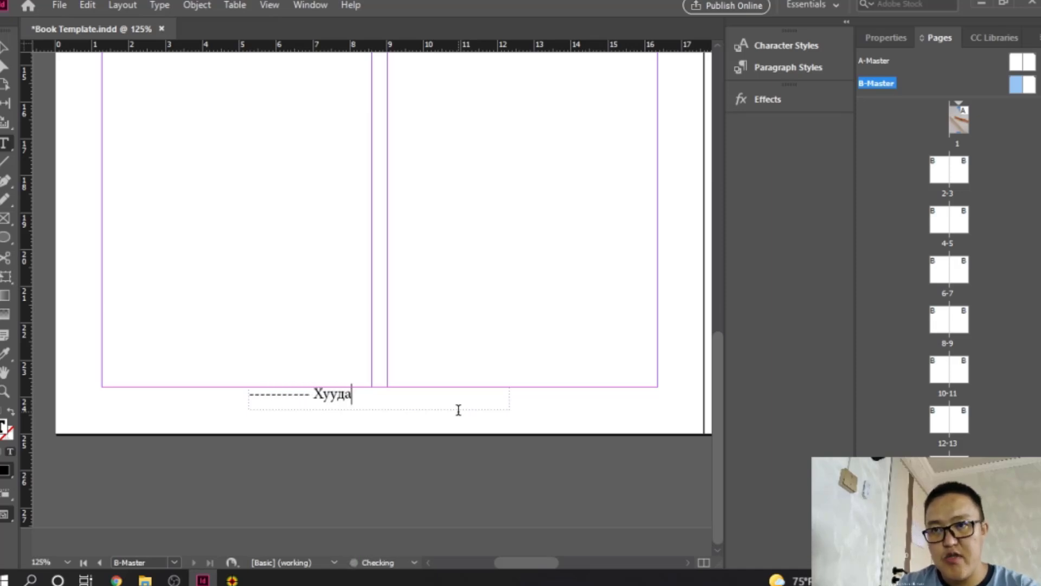
type("1")
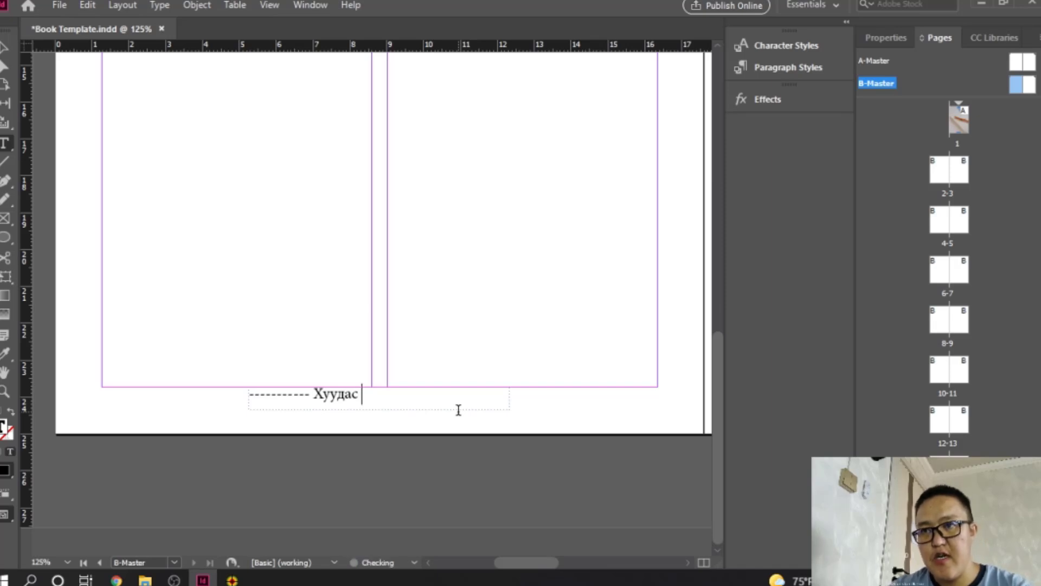
type(" -")
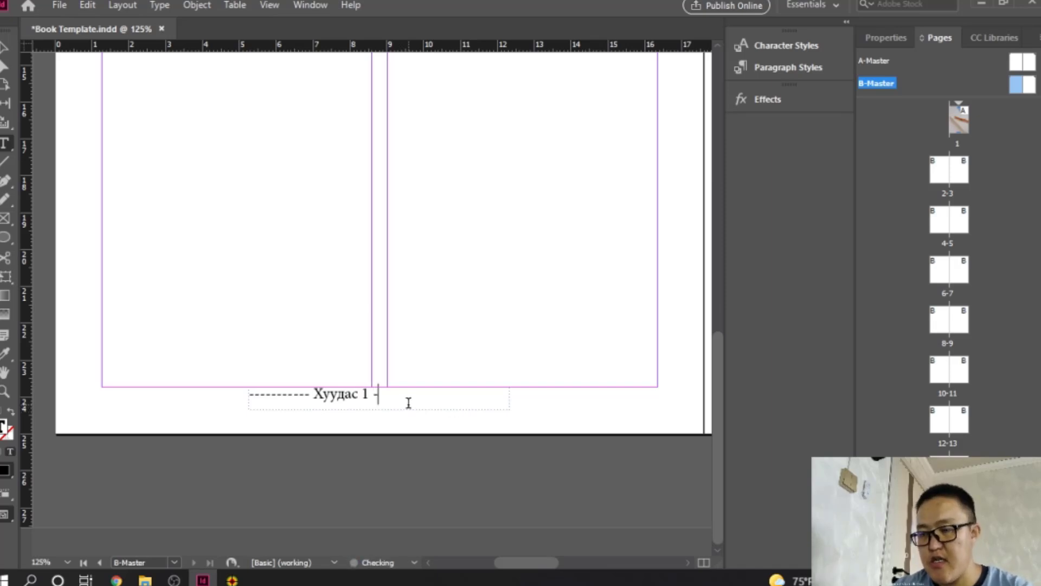
type("---------")
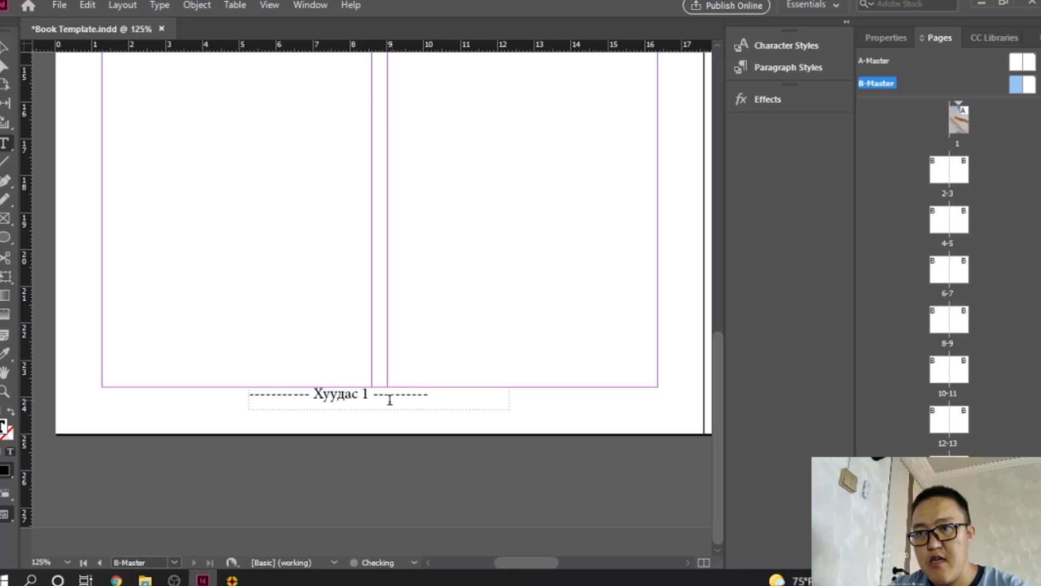
left_click_drag(249, 396, 310, 399)
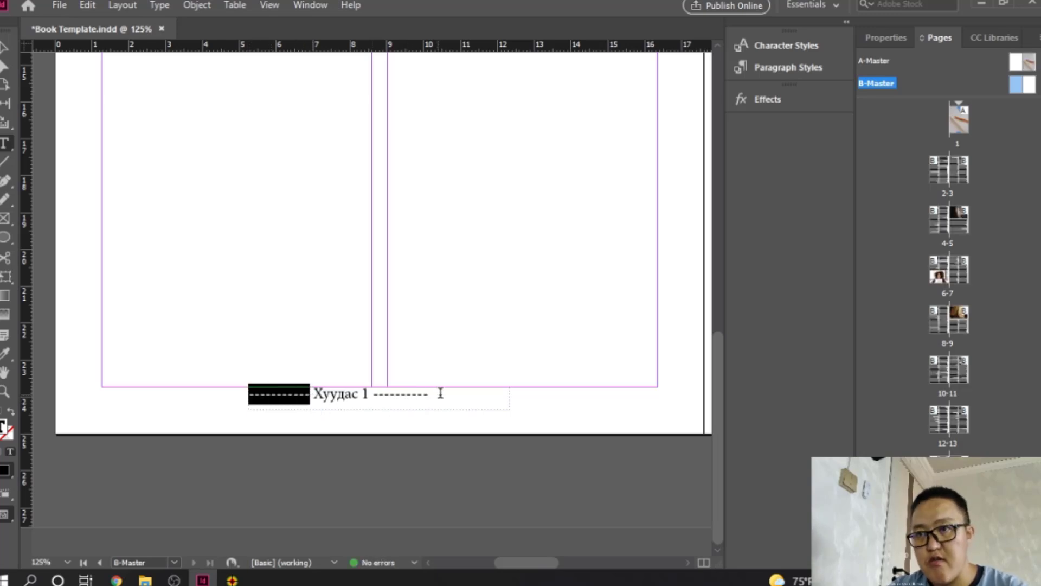
left_click_drag(439, 394, 371, 386)
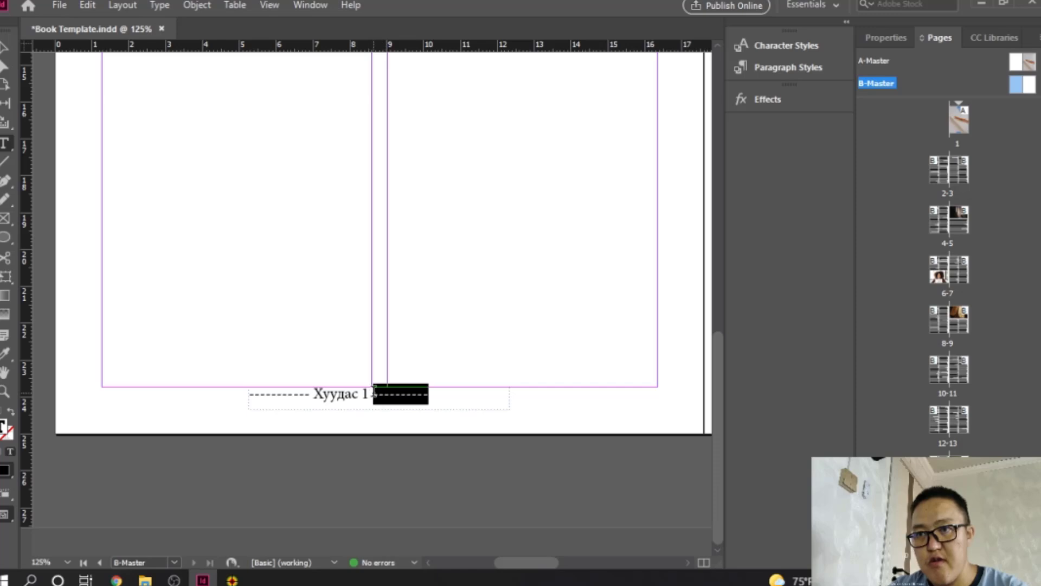
key("Right")
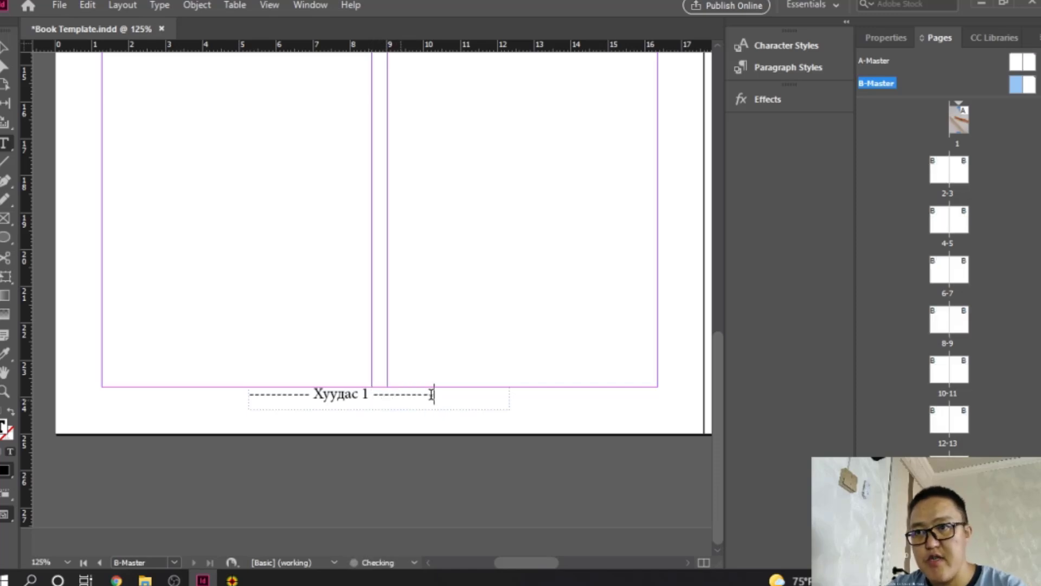
Centre-align the footer text within its frame
left_click(6, 46)
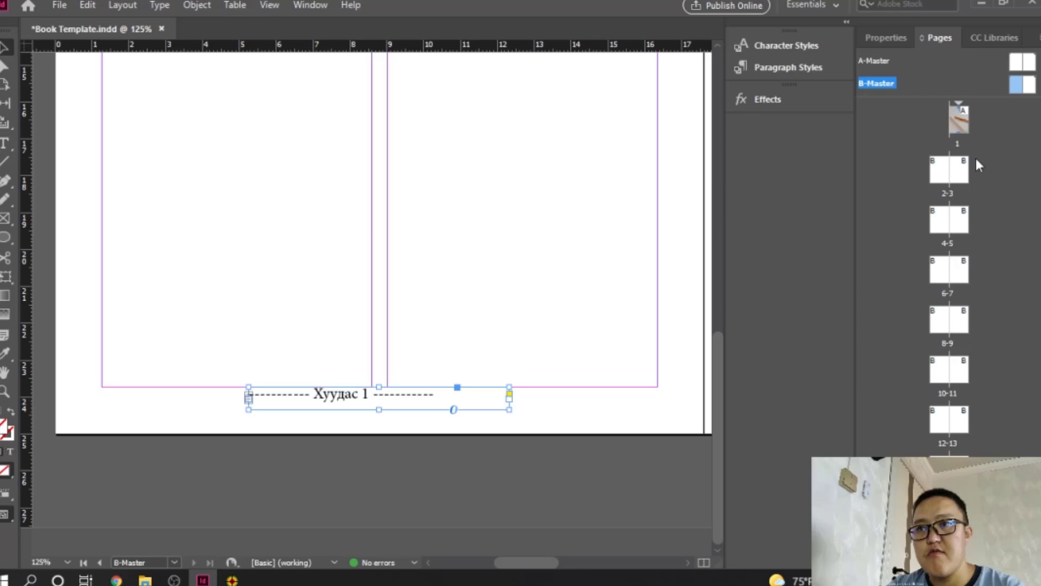
left_click(879, 38)
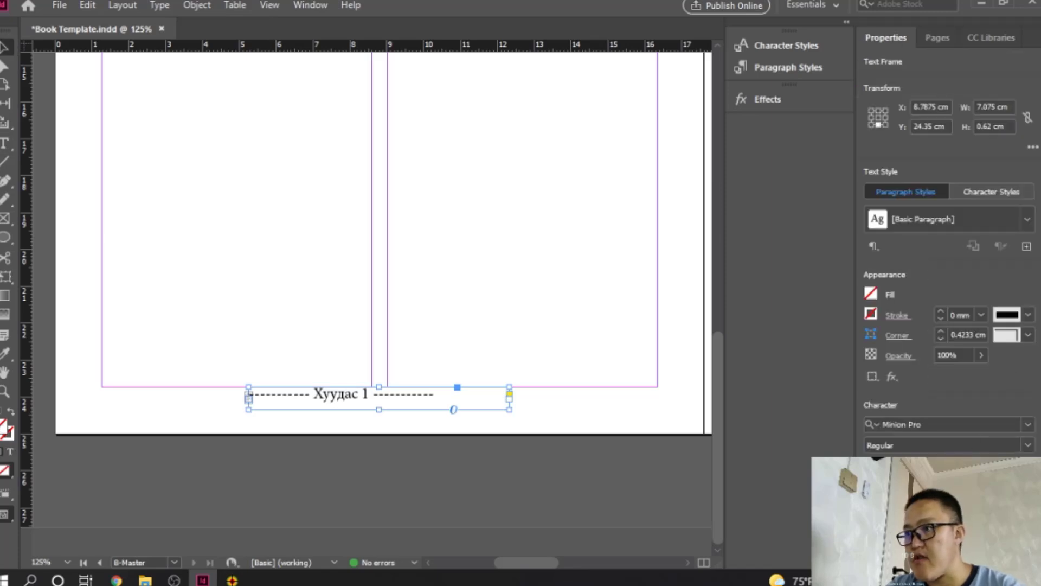
scroll(949, 244, "down", 5)
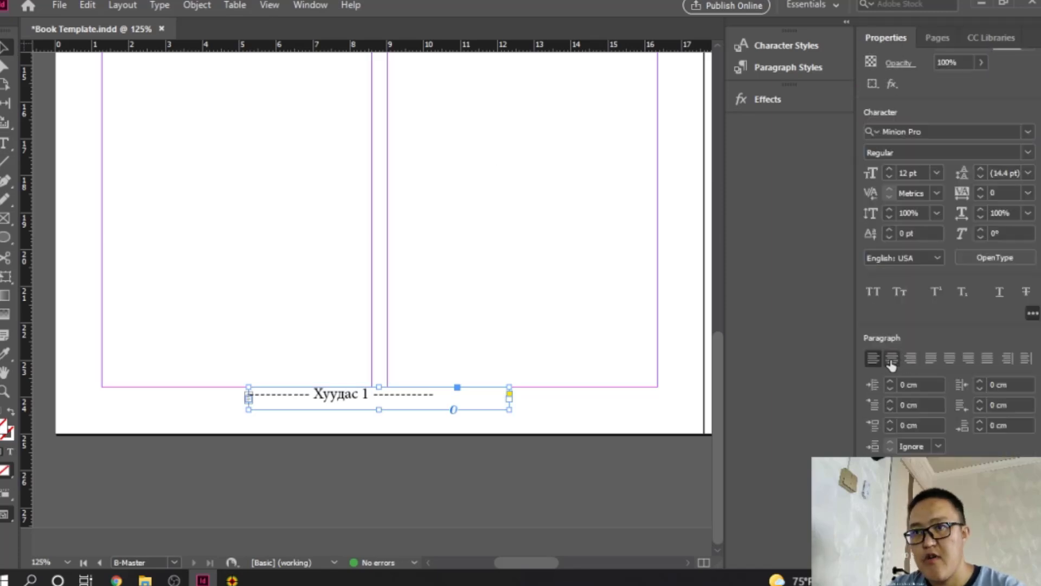
left_click(892, 358)
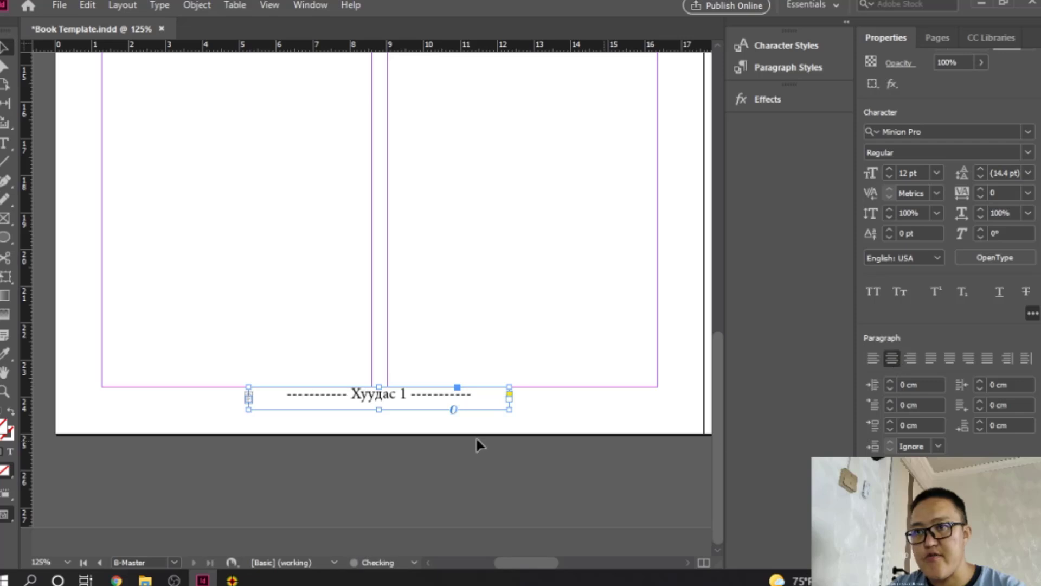
Format the whole footer line in Roboto Condensed Bold at 9 pt
double_click(407, 394)
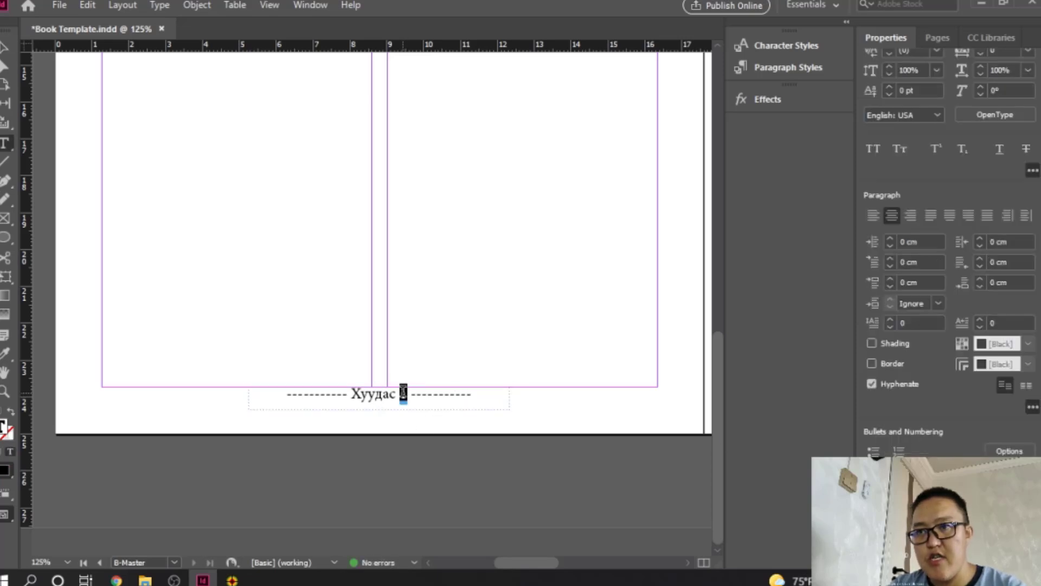
triple_click(494, 395)
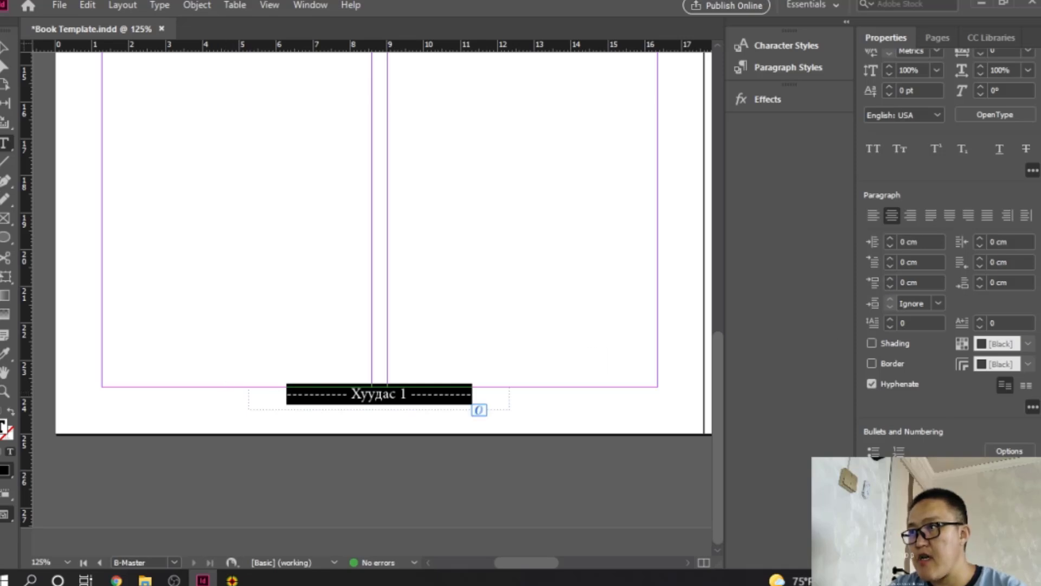
scroll(949, 249, "up", 4)
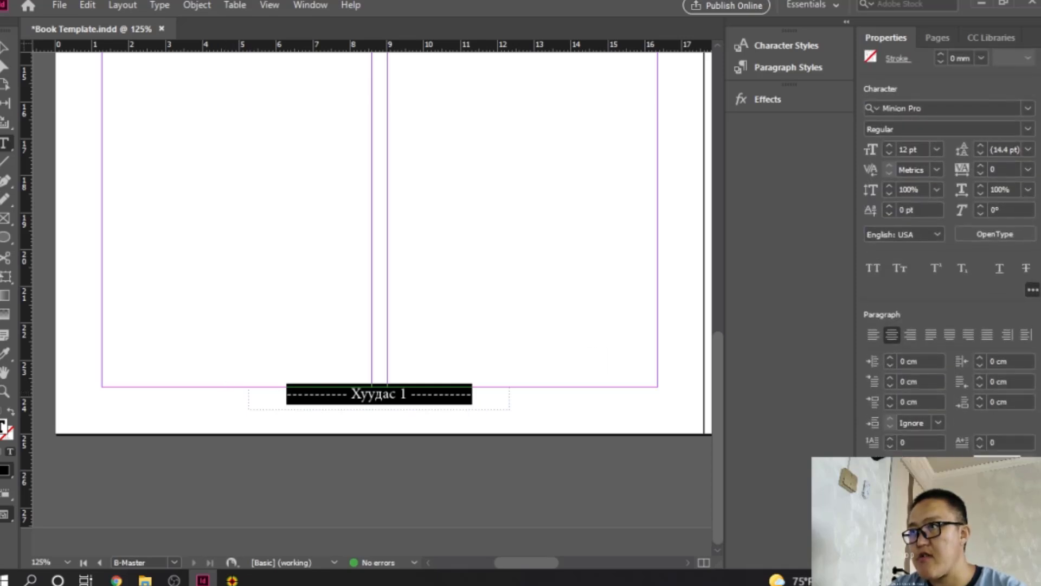
scroll(944, 163, "up", 1)
left_click(942, 128)
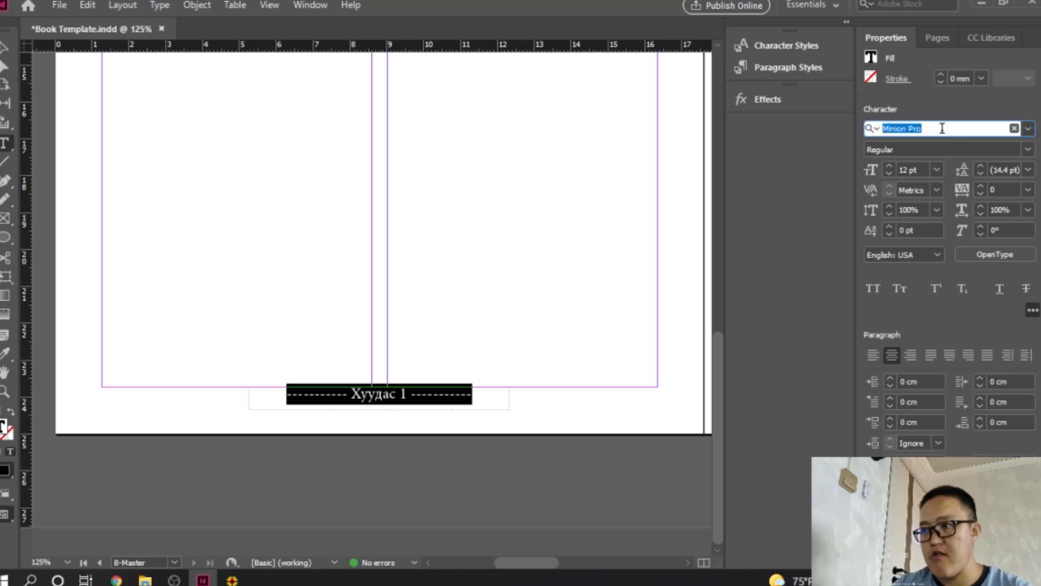
type("ro")
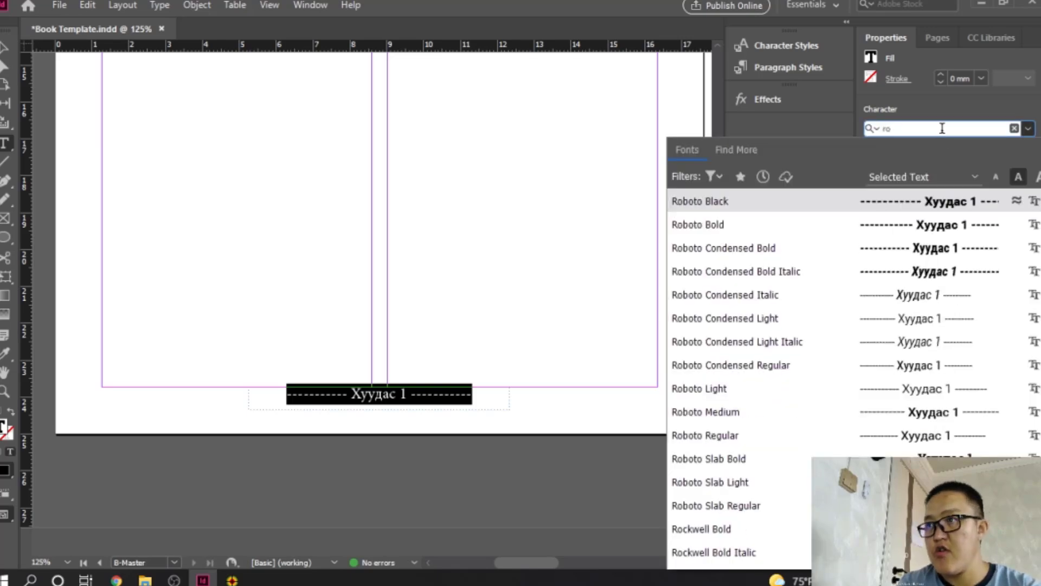
type("bo")
key("Down")
key("Down")
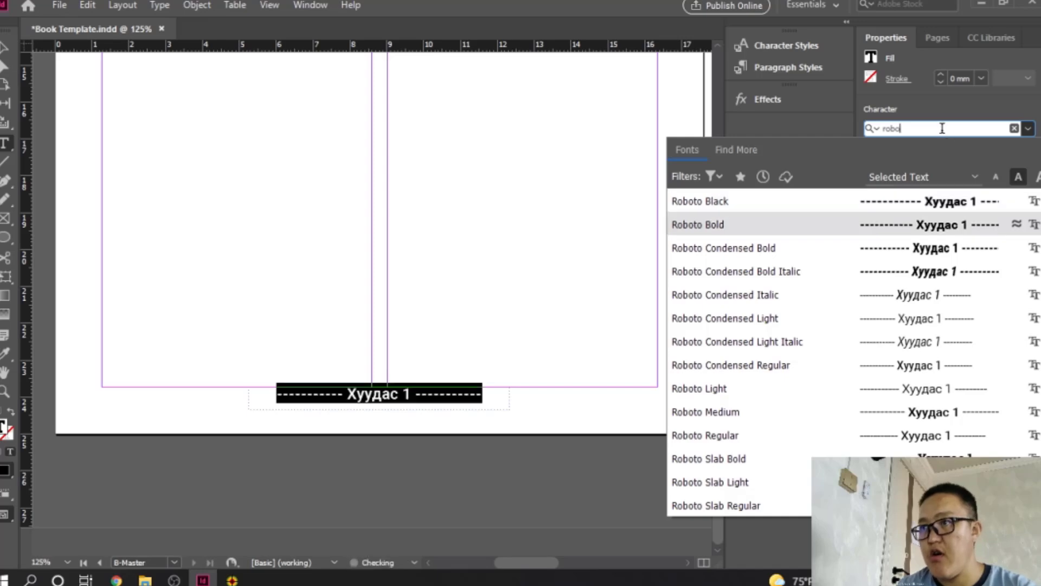
key("Return")
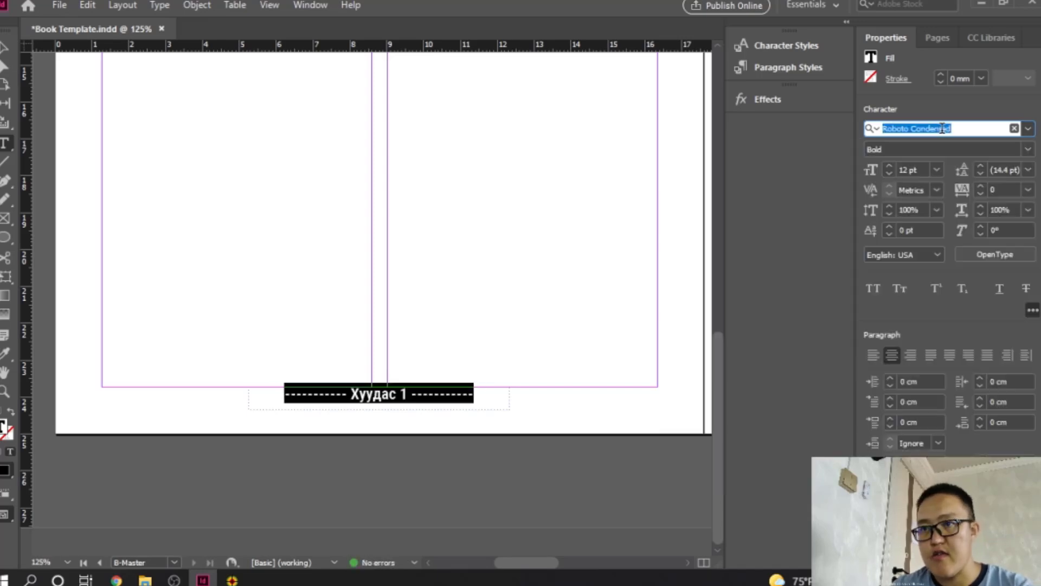
left_click(937, 170)
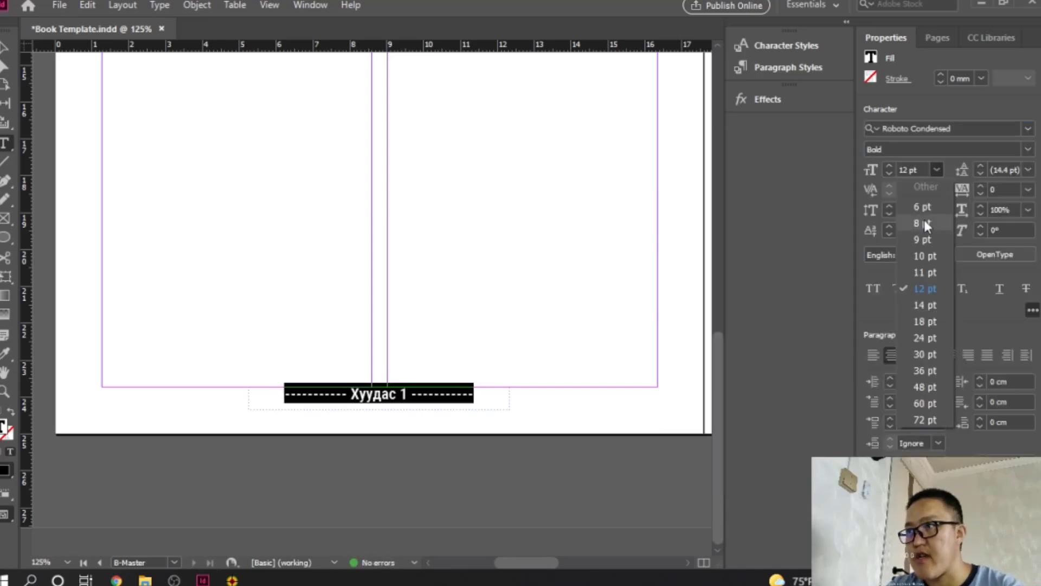
left_click(926, 247)
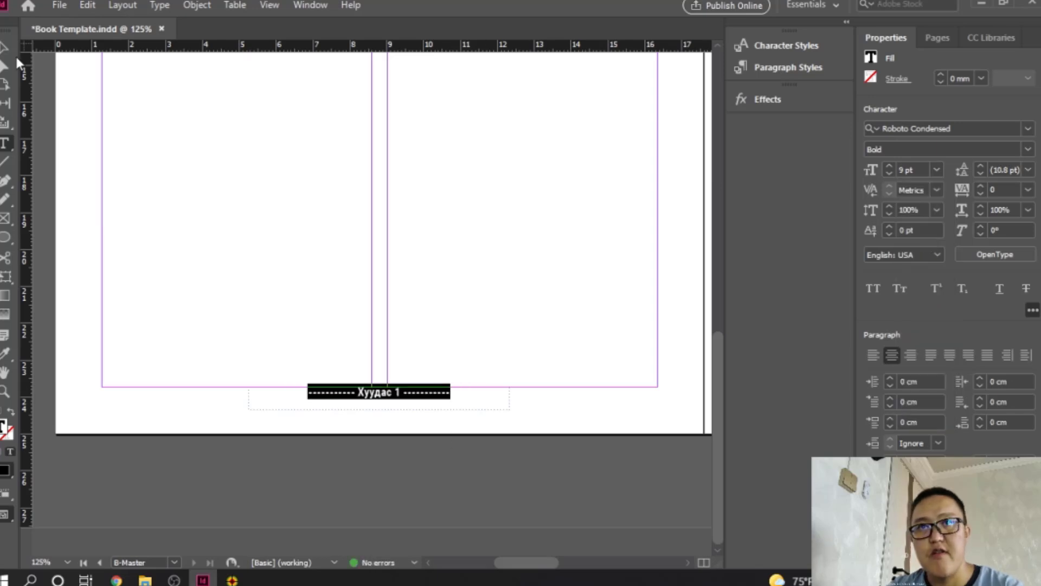
Replace the digit 1 in B-Master's left-hand footer with a Current Page Number marker
key("Escape")
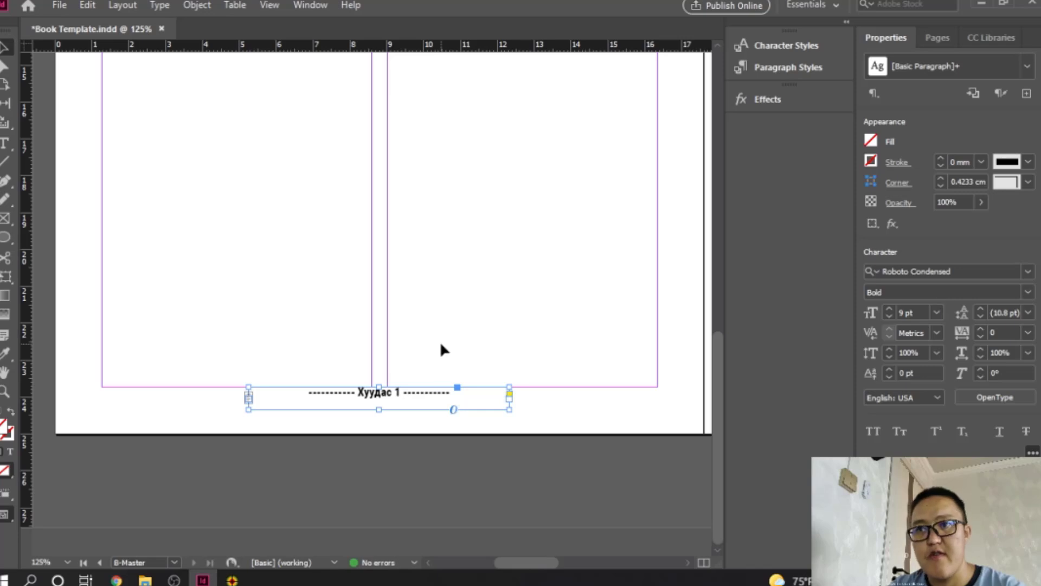
double_click(401, 392)
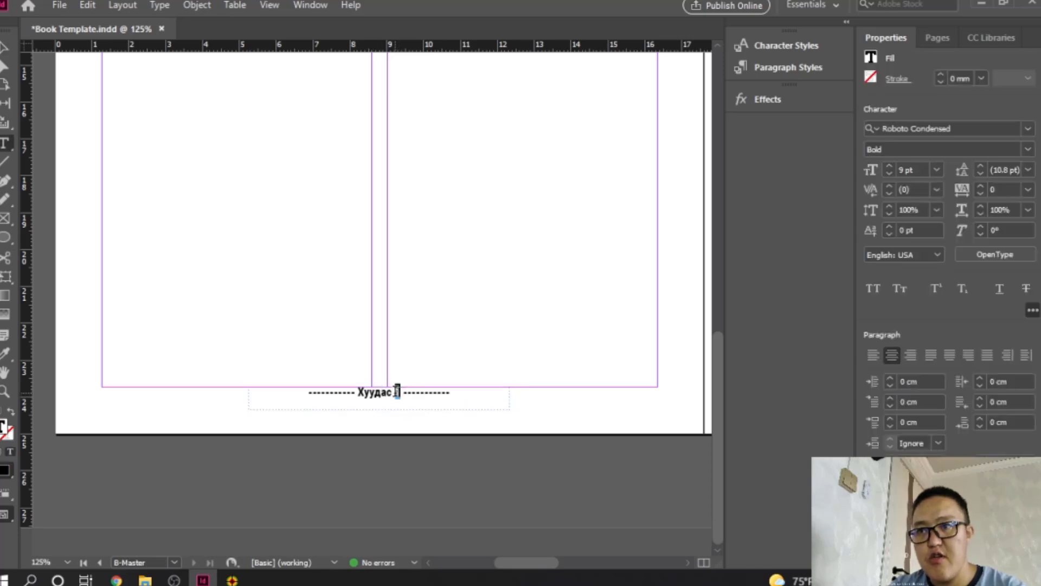
double_click(397, 391)
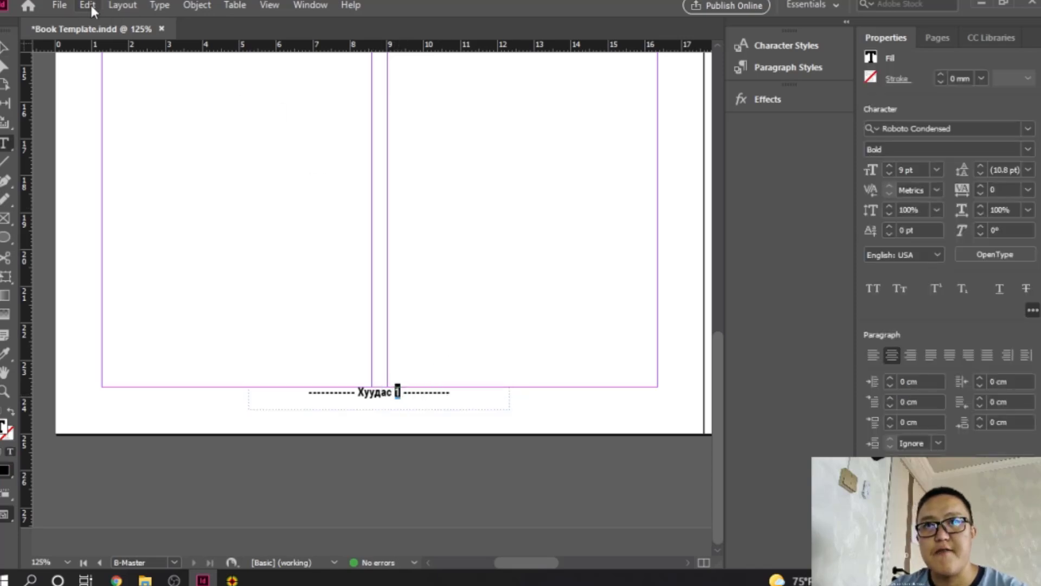
left_click(133, 6)
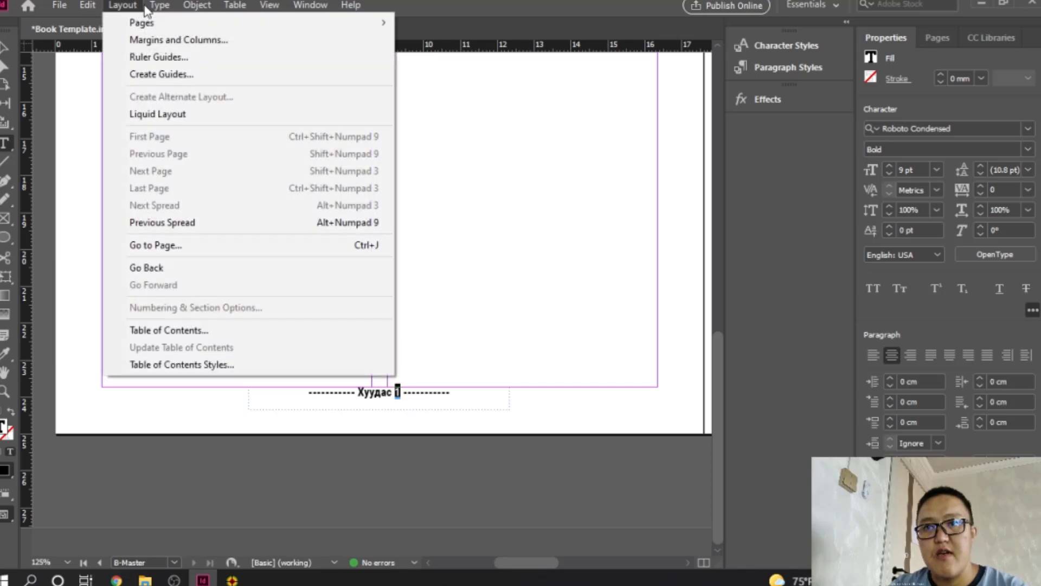
mouse_move(162, 11)
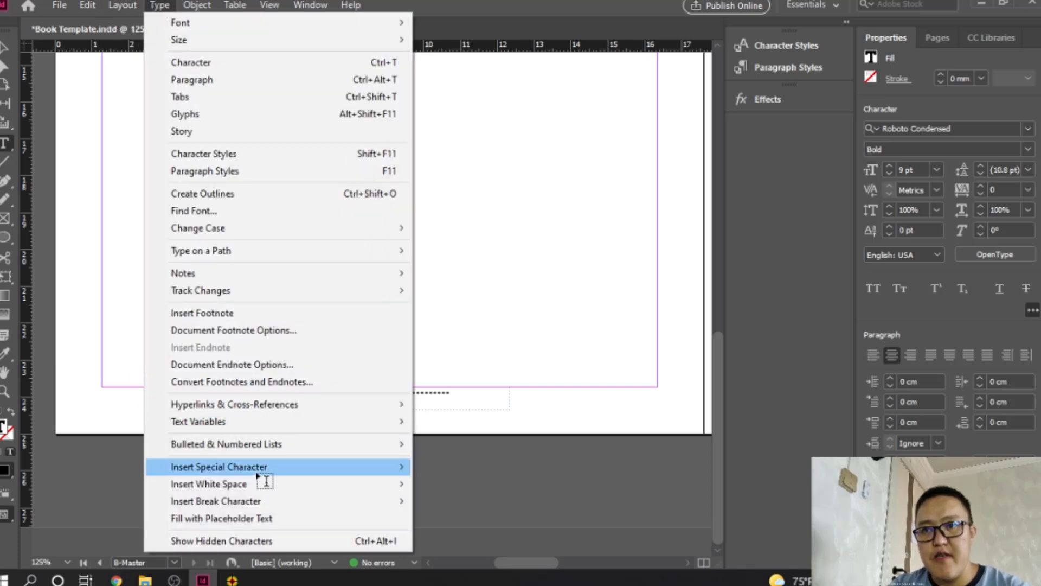
mouse_move(259, 471)
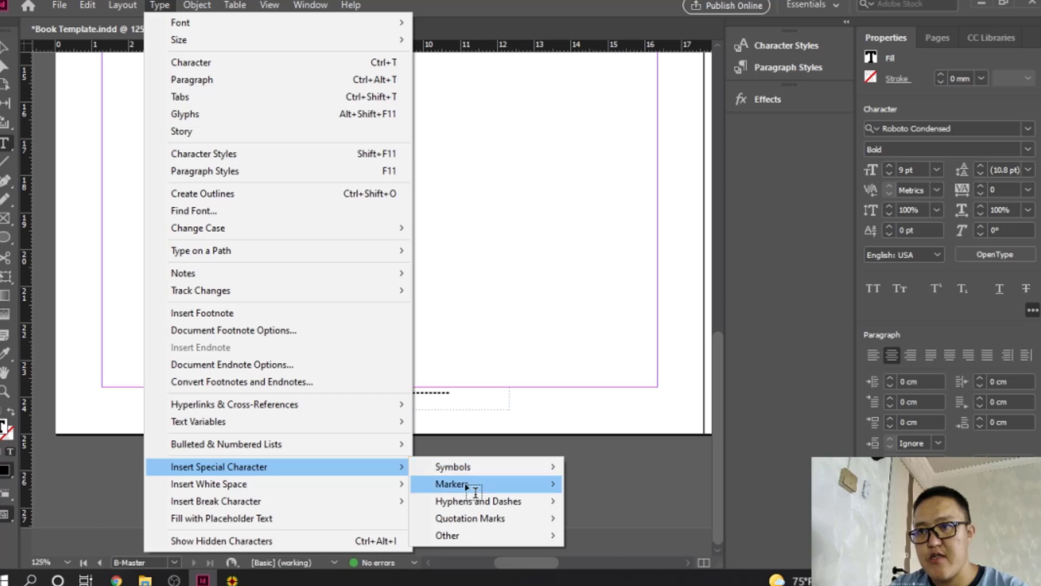
mouse_move(472, 484)
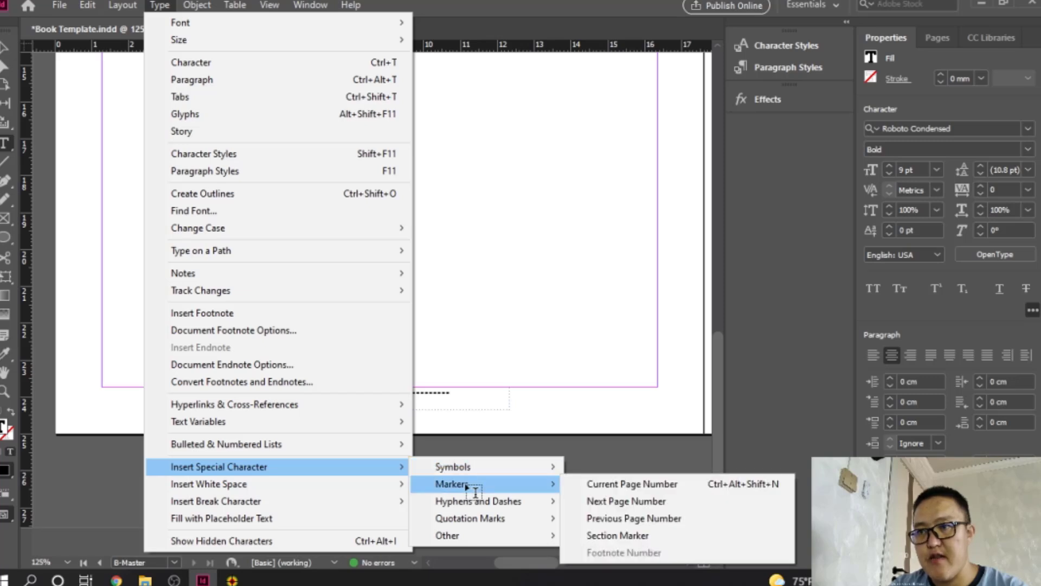
left_click(643, 484)
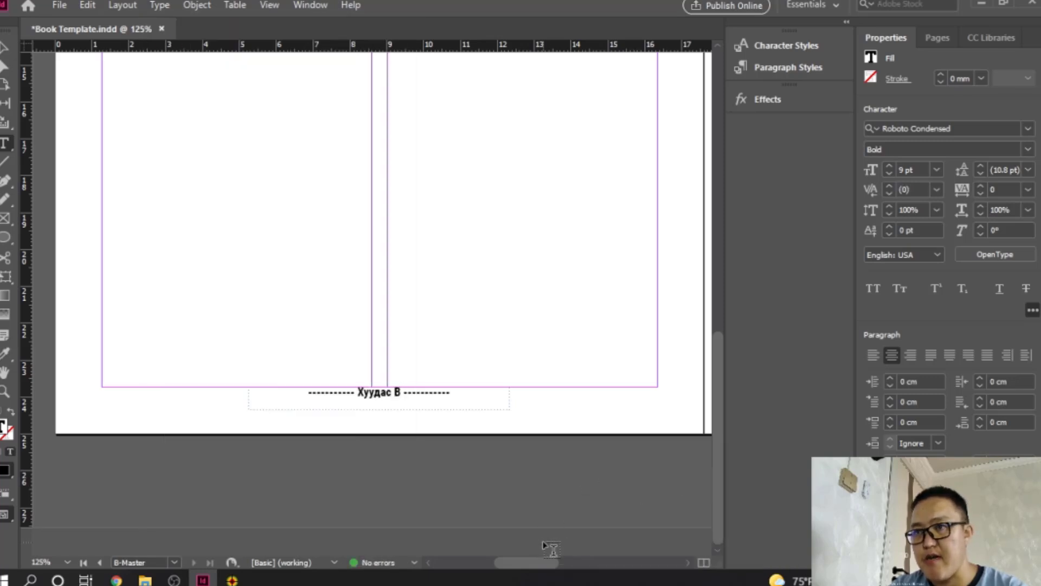
Copy the footer frame onto B-Master's right-hand page, centred just below the bottom margin
left_click_drag(523, 563, 553, 564)
left_click(4, 47)
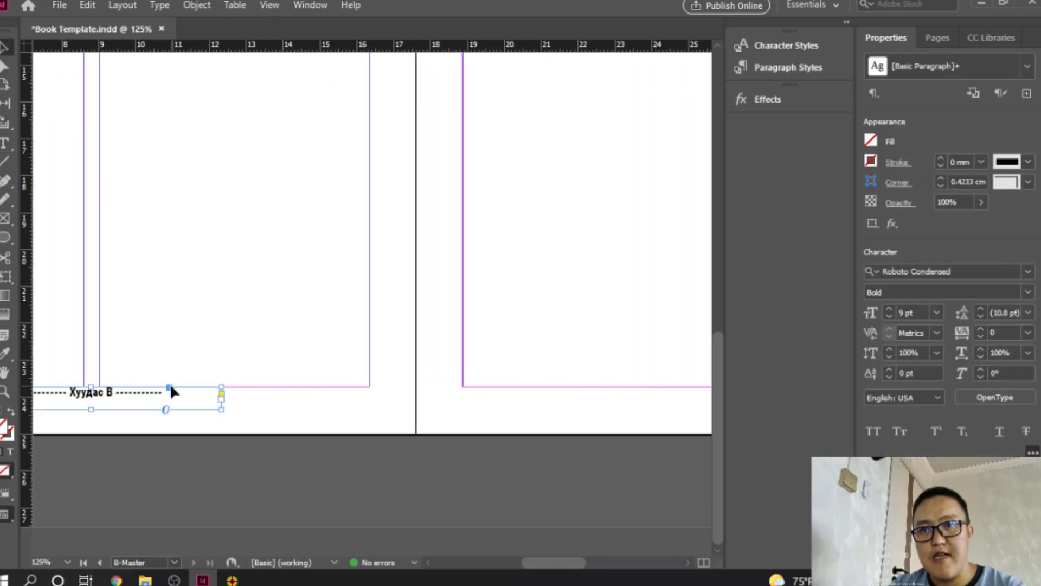
key("ctrl+c")
key("ctrl+v")
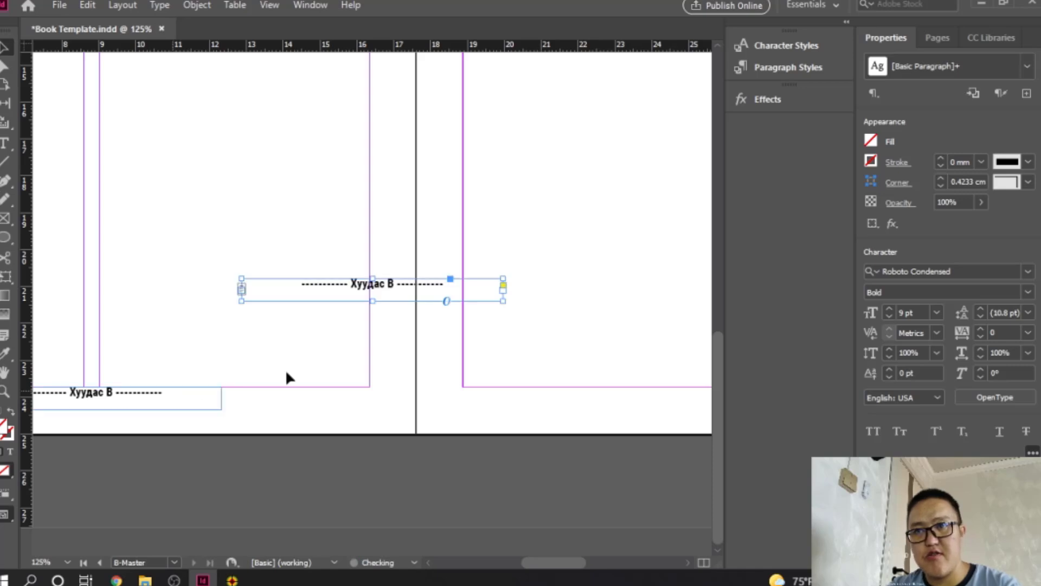
left_click_drag(408, 291, 253, 323)
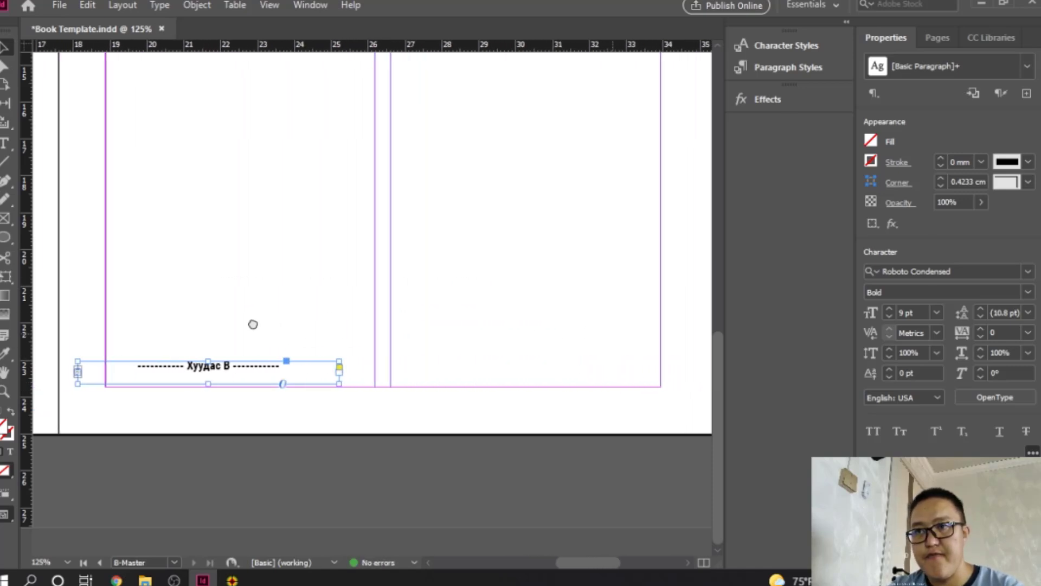
left_click_drag(246, 374, 428, 397)
left_click(434, 301)
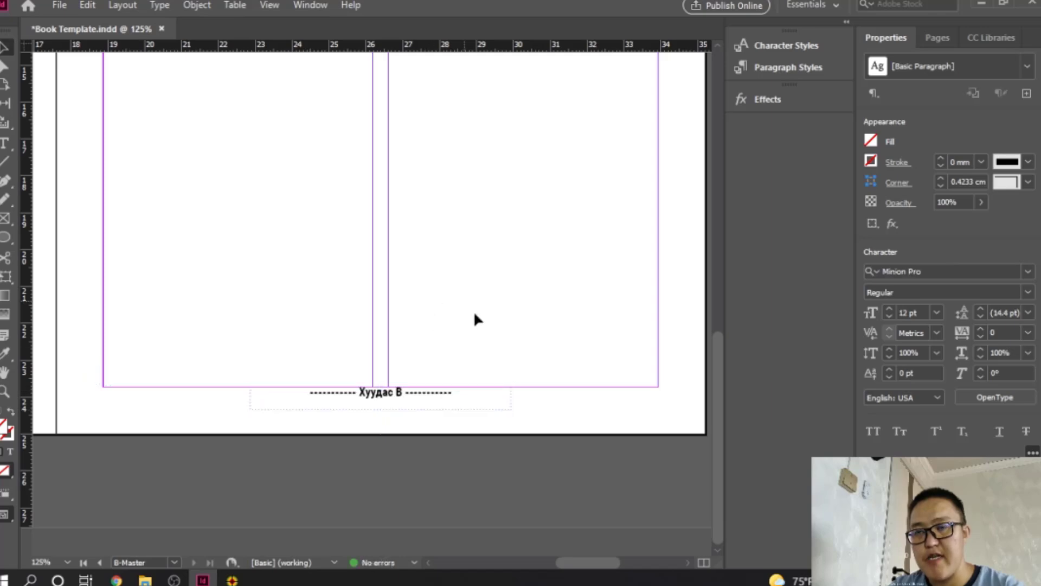
Examine the page-number footers on the document spreads from pages 2-3 through 12-13
left_click(938, 38)
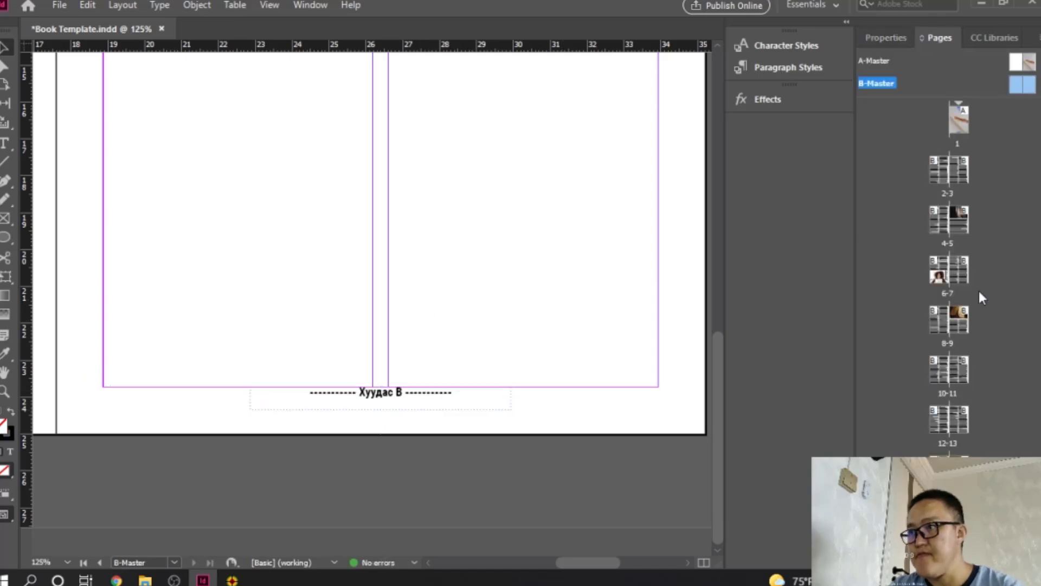
double_click(938, 161)
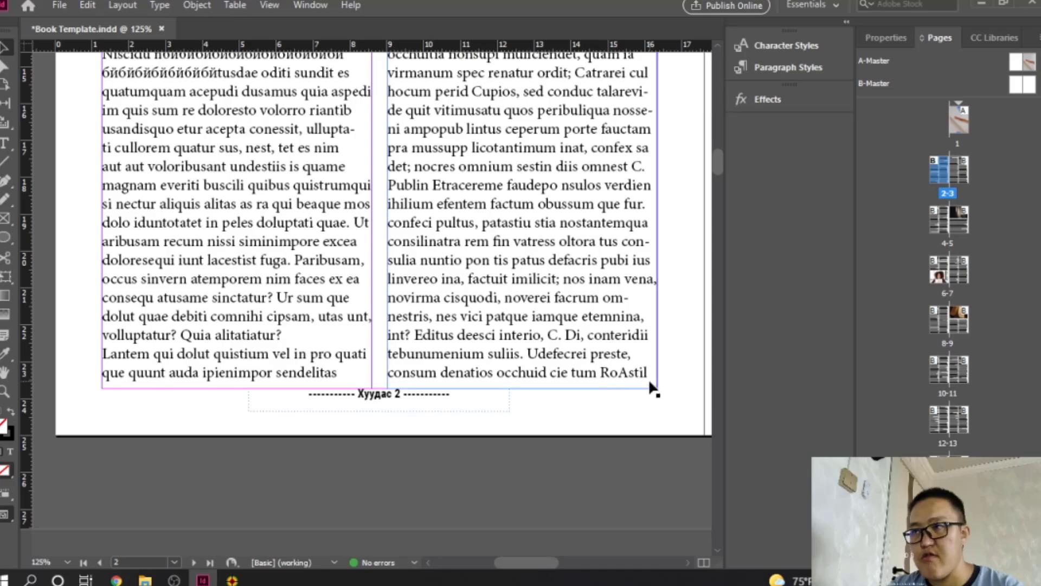
scroll(653, 388, "up", 8)
left_click(490, 305, "alt")
left_click(490, 304, "alt")
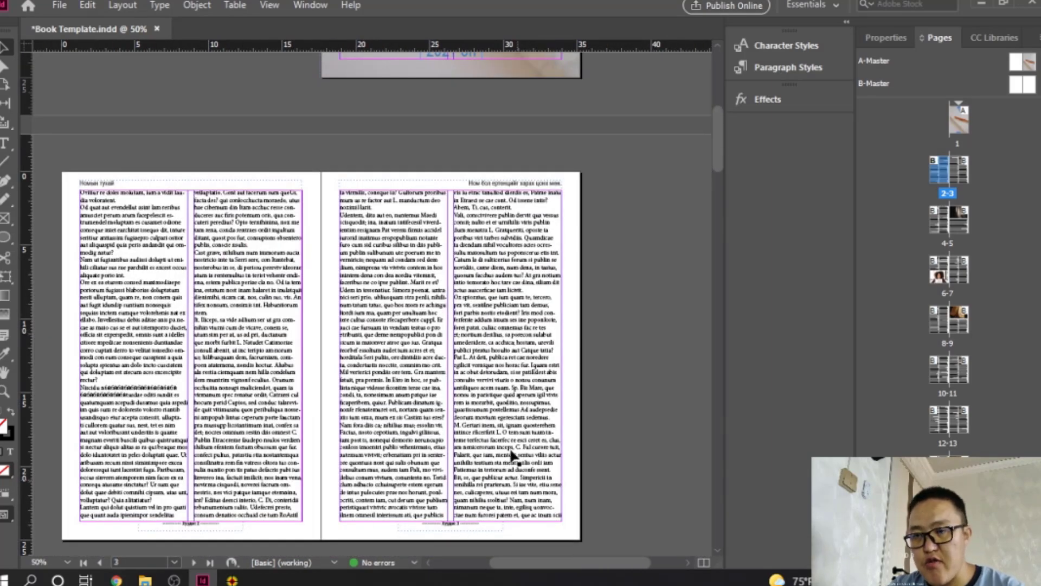
scroll(512, 455, "up", 3)
scroll(461, 428, "down", 10)
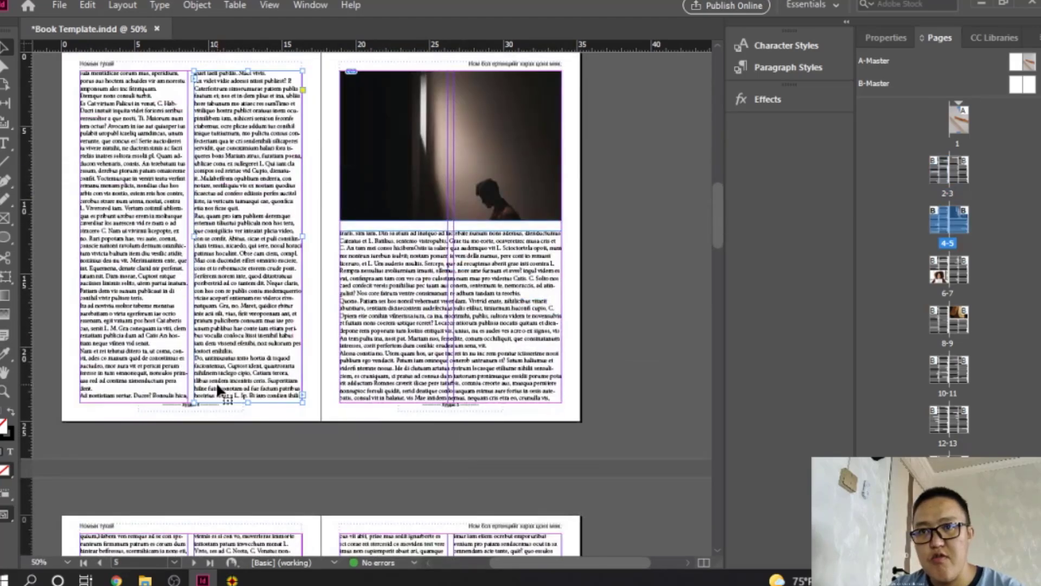
scroll(421, 422, "down", 5)
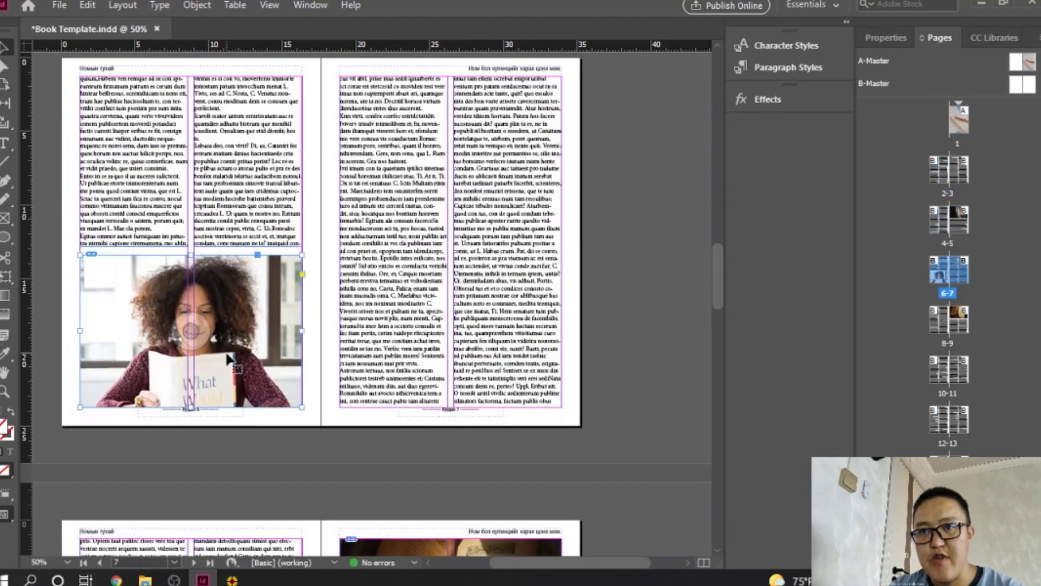
scroll(472, 374, "down", 5)
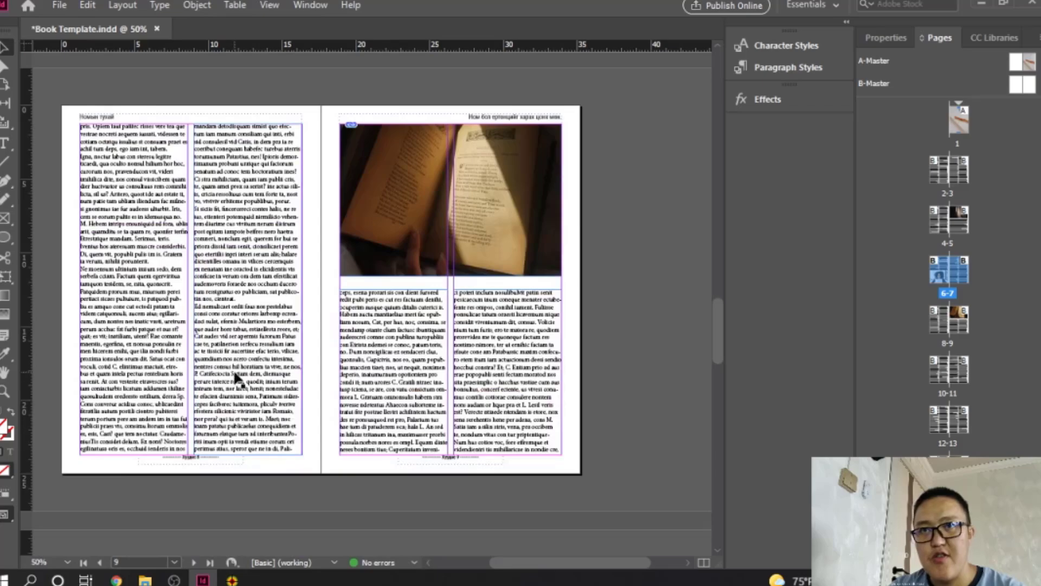
scroll(494, 452, "down", 5)
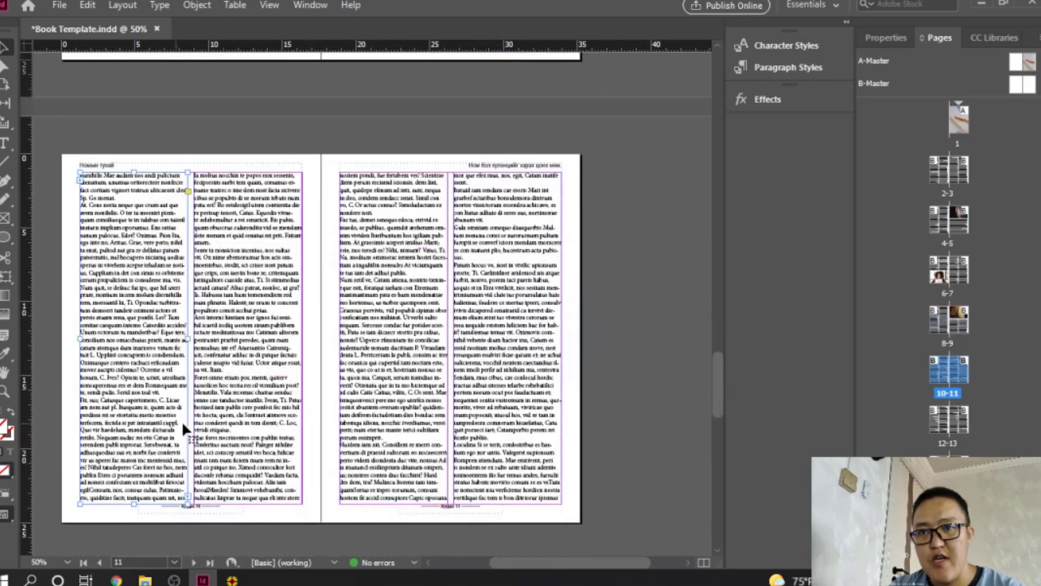
scroll(523, 442, "down", 5)
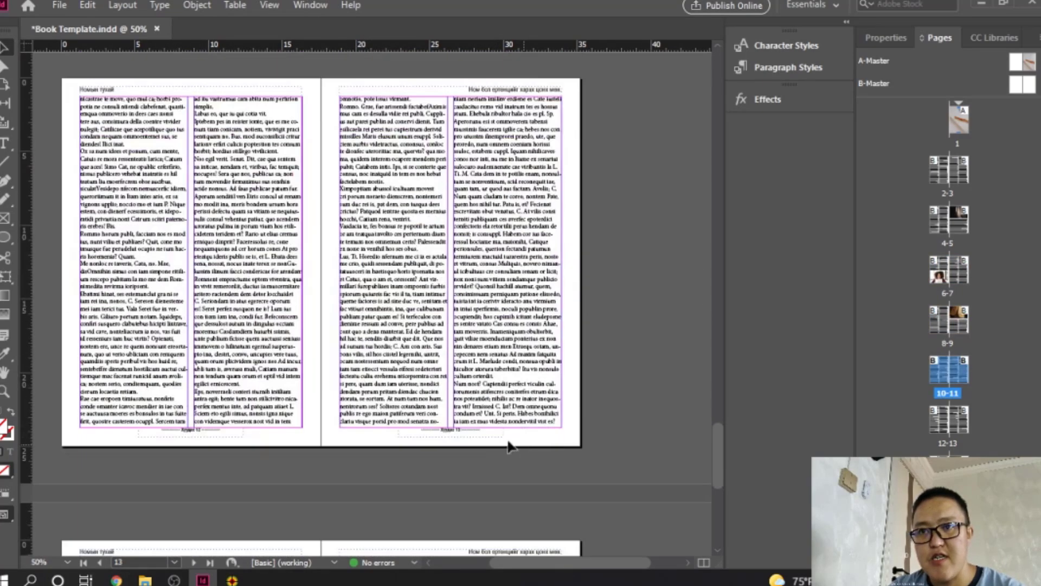
left_click(472, 373)
scroll(467, 385, "down", 2)
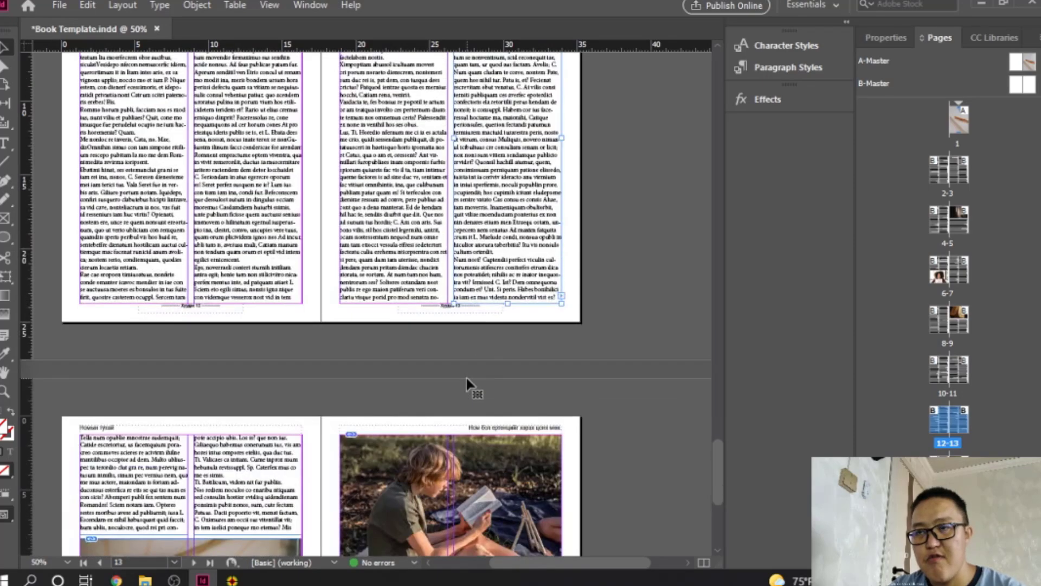
Inspect the footer on page 15 up close and look back over the earlier spreads to pages 6-7
left_click(468, 321, "ctrl")
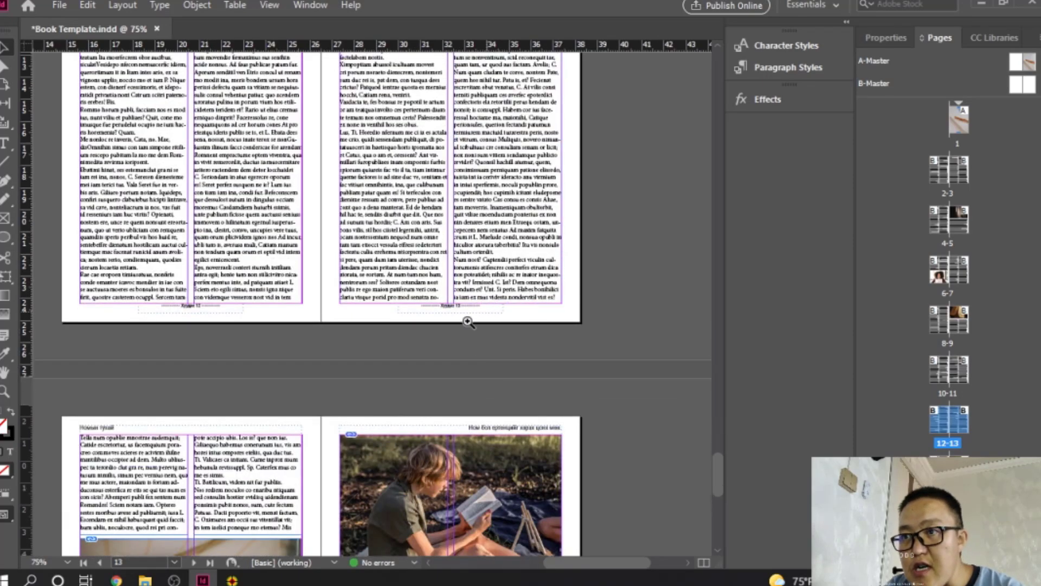
left_click(467, 322)
left_click_drag(212, 329, 609, 62)
left_click_drag(327, 529, 450, 130)
left_click_drag(387, 480, 433, 383)
scroll(433, 383, "right", 5)
key("ctrl+minus")
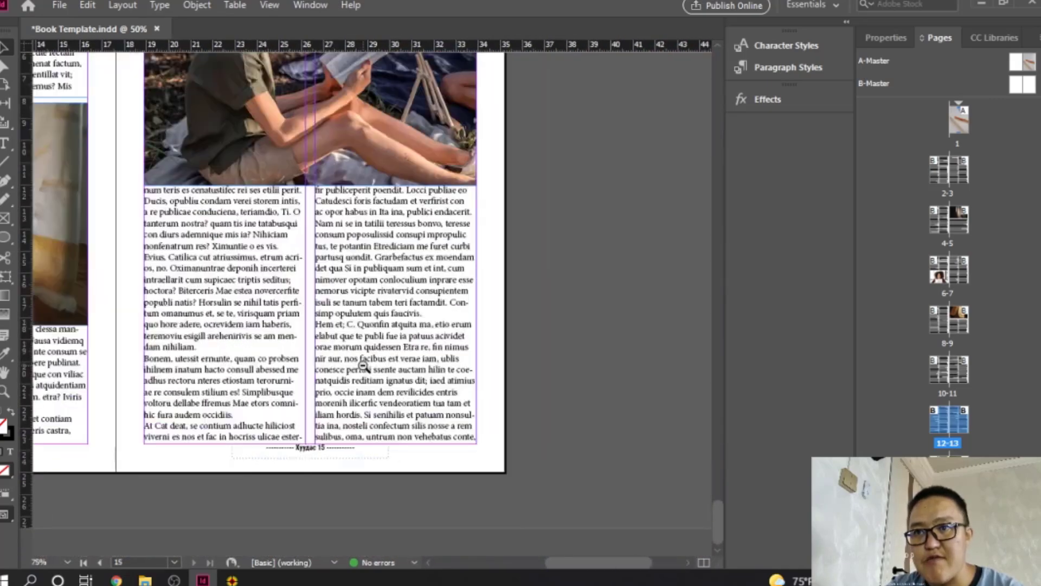
key("ctrl+minus")
key("ctrl+minus")
scroll(388, 297, "up", 10)
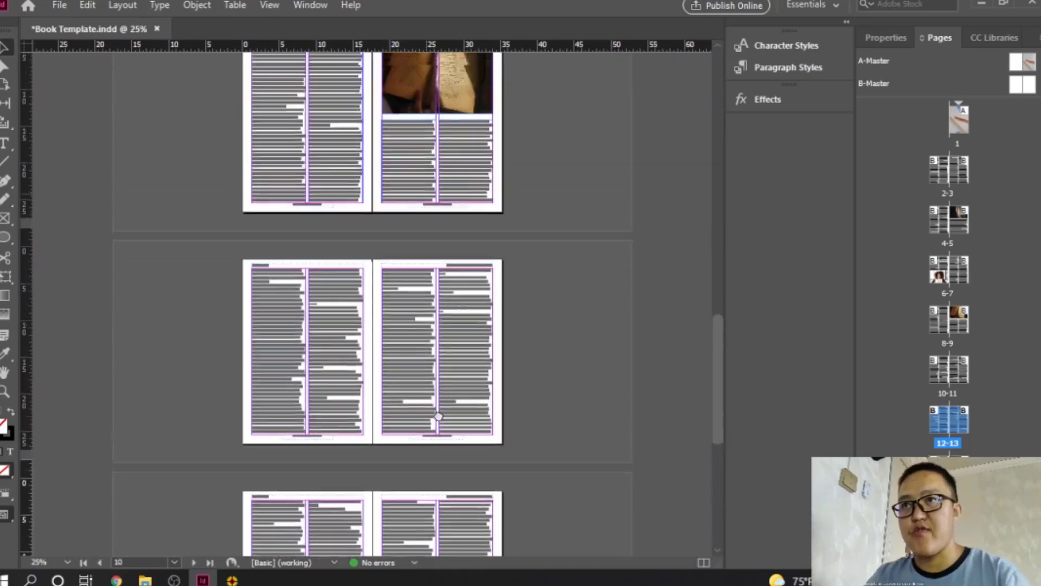
left_click(387, 297)
left_click(387, 297)
scroll(461, 271, "up", 4)
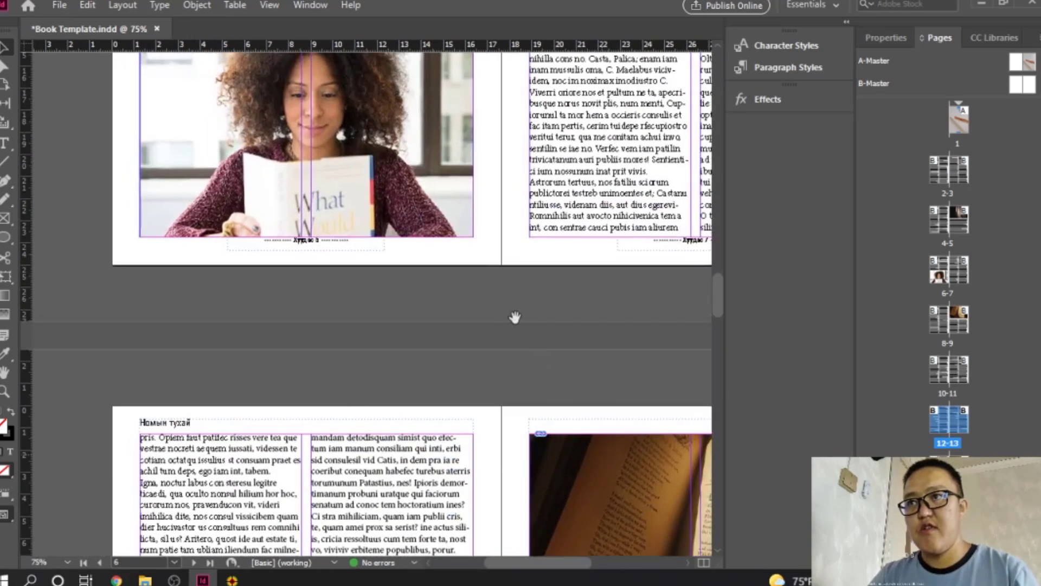
On B-Master's left-hand page, add a "--" separator after the page-number marker in the footer
double_click(1014, 88)
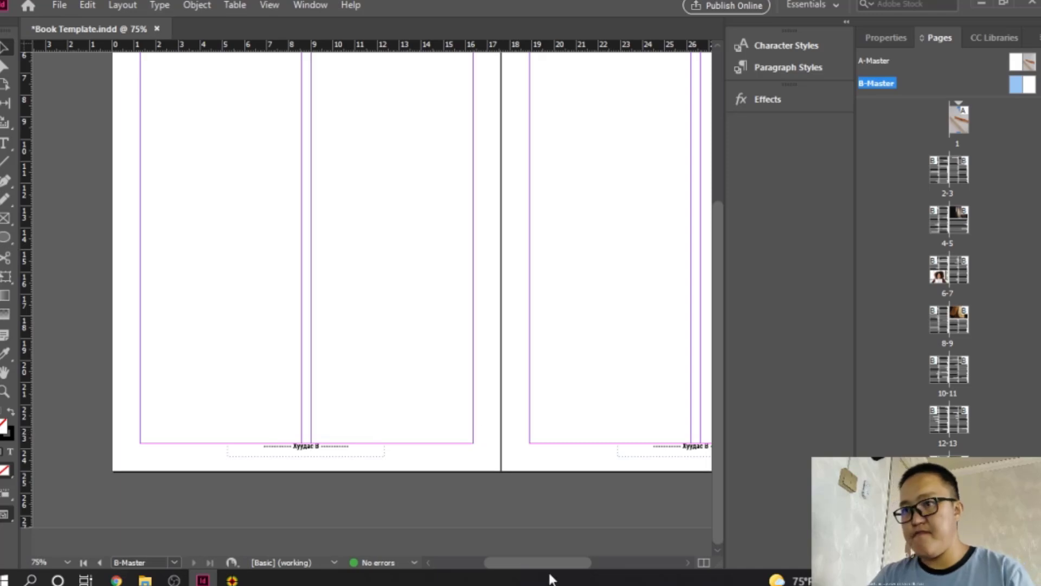
left_click_drag(538, 562, 567, 561)
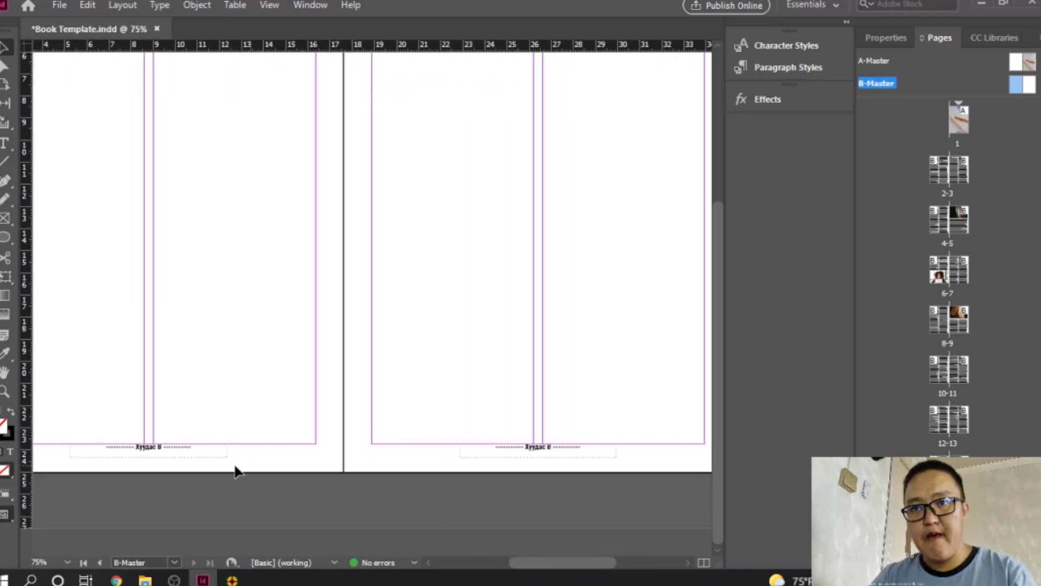
left_click(165, 448)
key("ctrl+equal")
key("ctrl+equal")
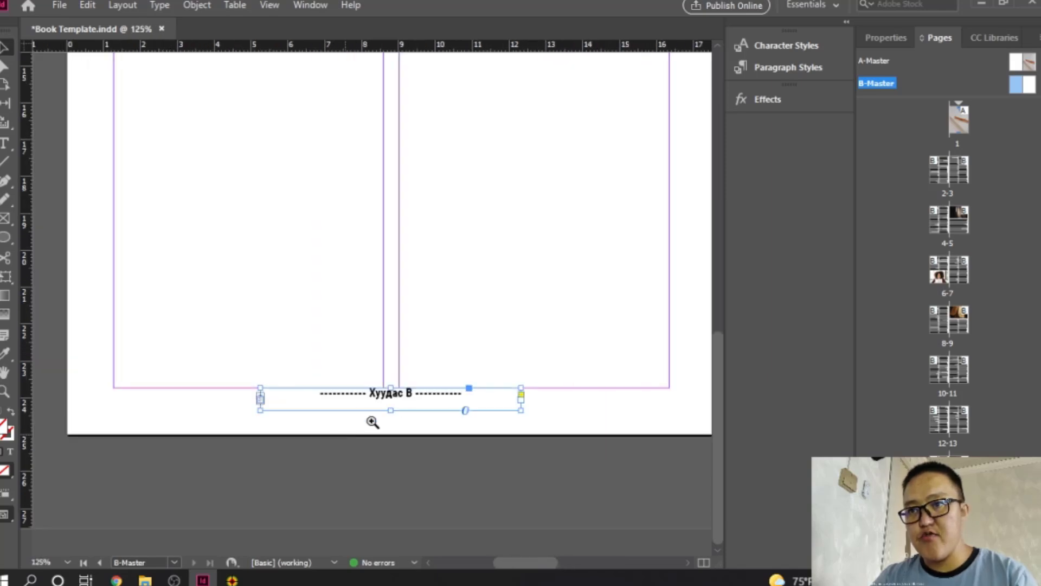
key("ctrl+equal")
double_click(371, 367)
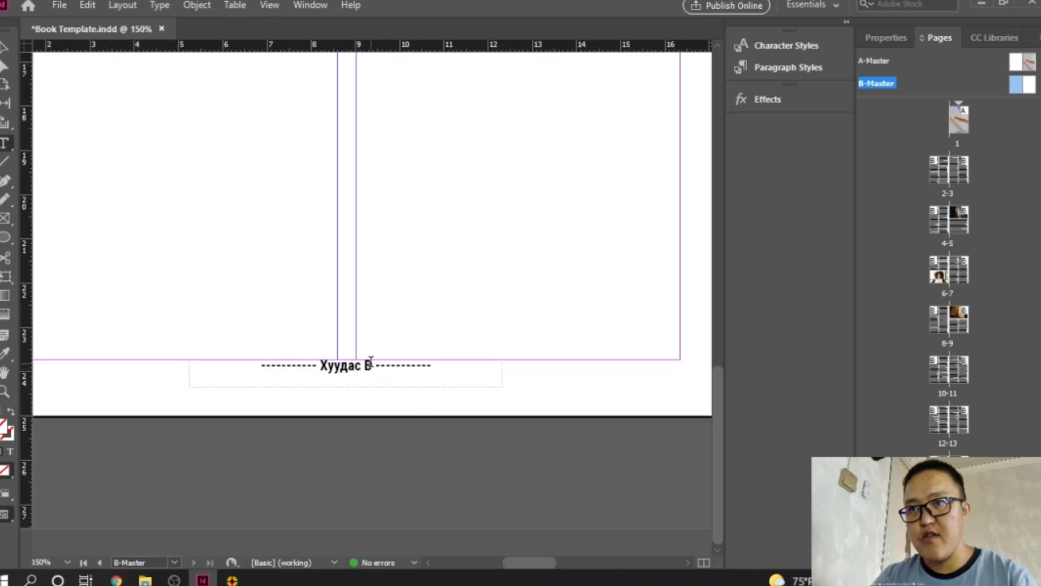
type("-")
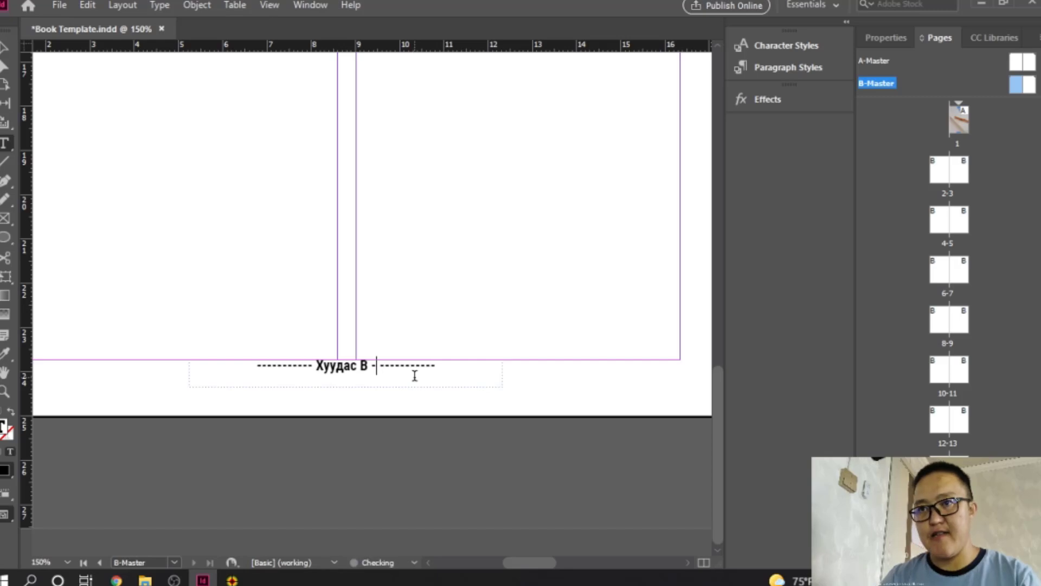
key("BackSpace")
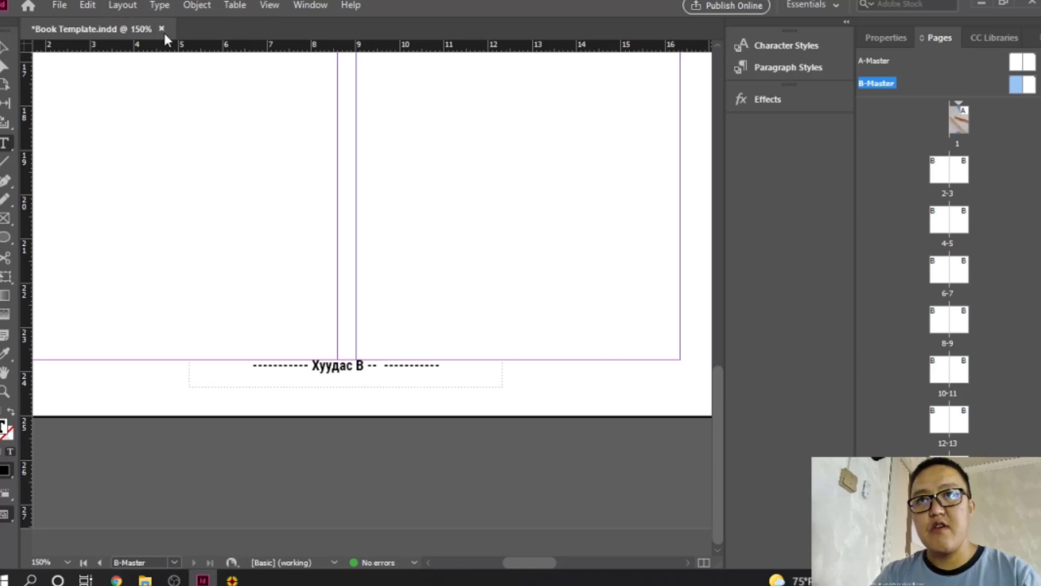
Insert a Section Marker after the "--" separator in B-Master's left-hand footer
left_click(158, 7)
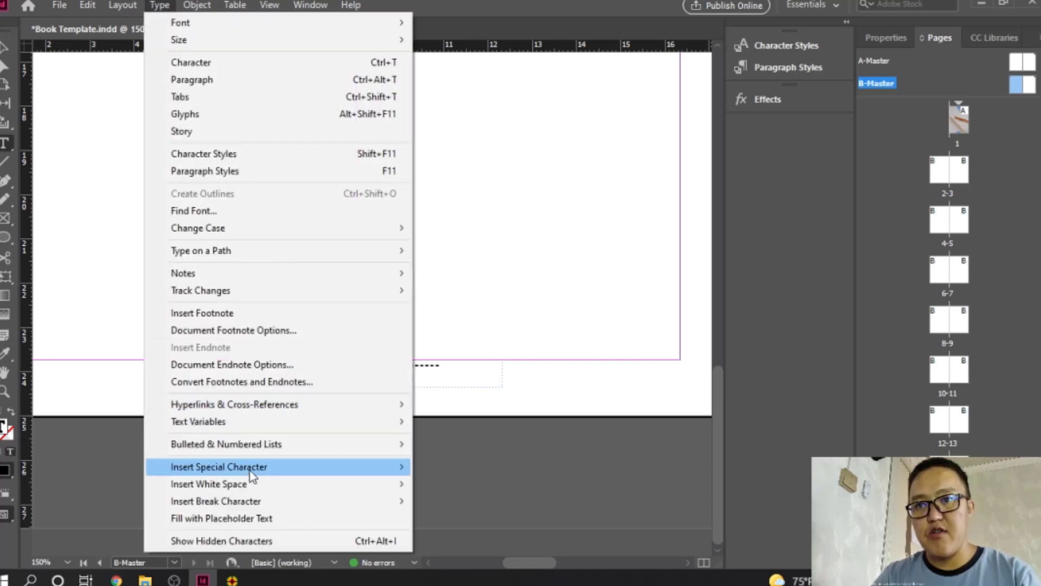
mouse_move(336, 467)
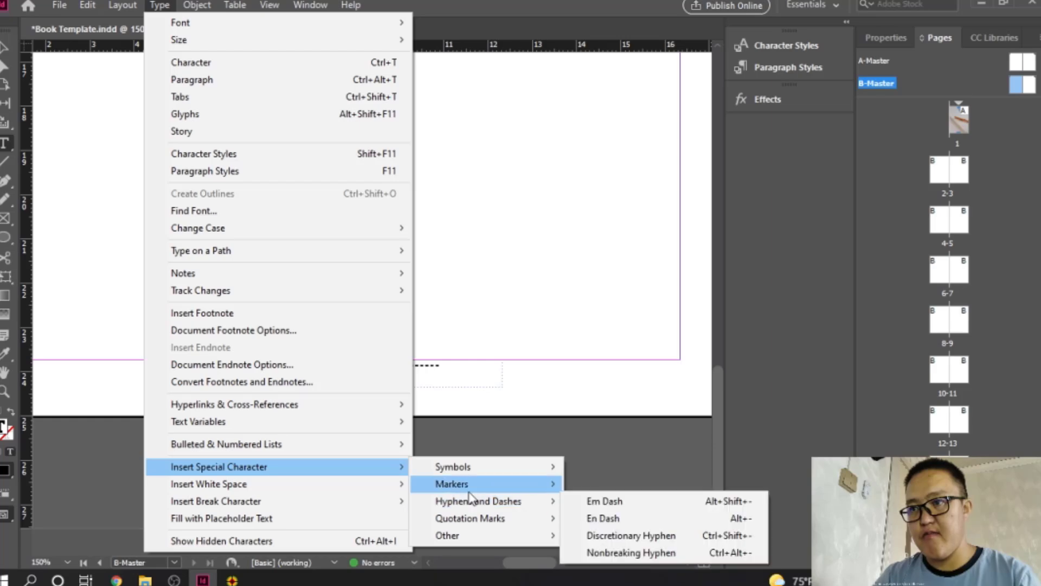
mouse_move(469, 491)
left_click(618, 536)
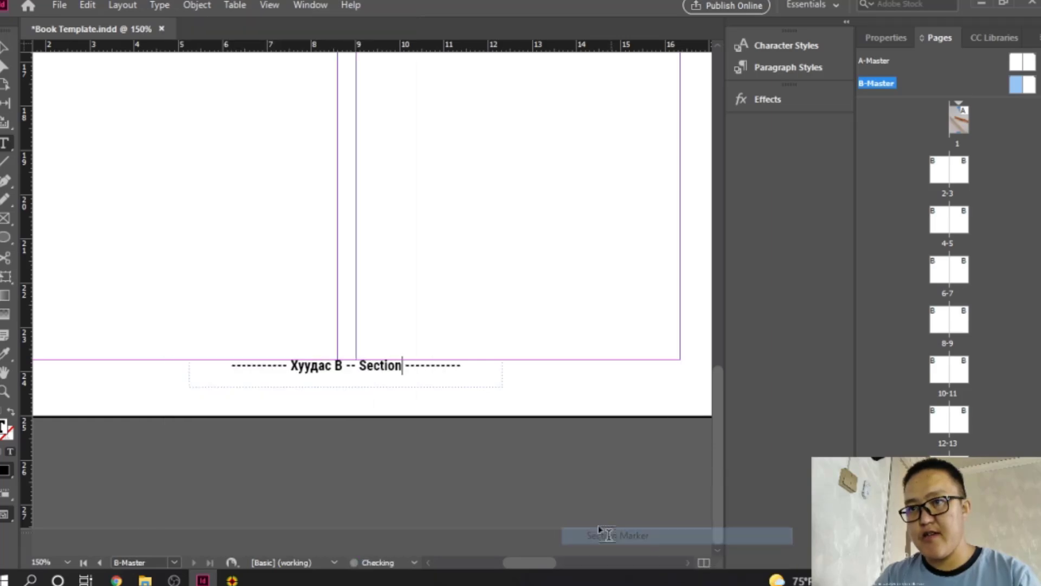
left_click(1, 50)
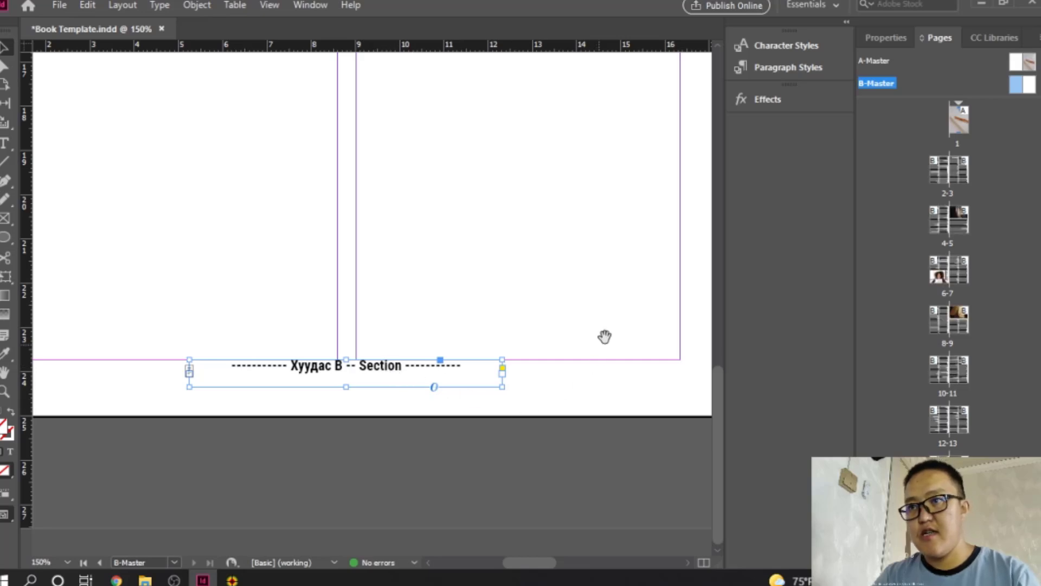
Add a "--" separator and a Section Marker after the page-number marker in B-Master's right-hand footer
left_click_drag(605, 337, 188, 305)
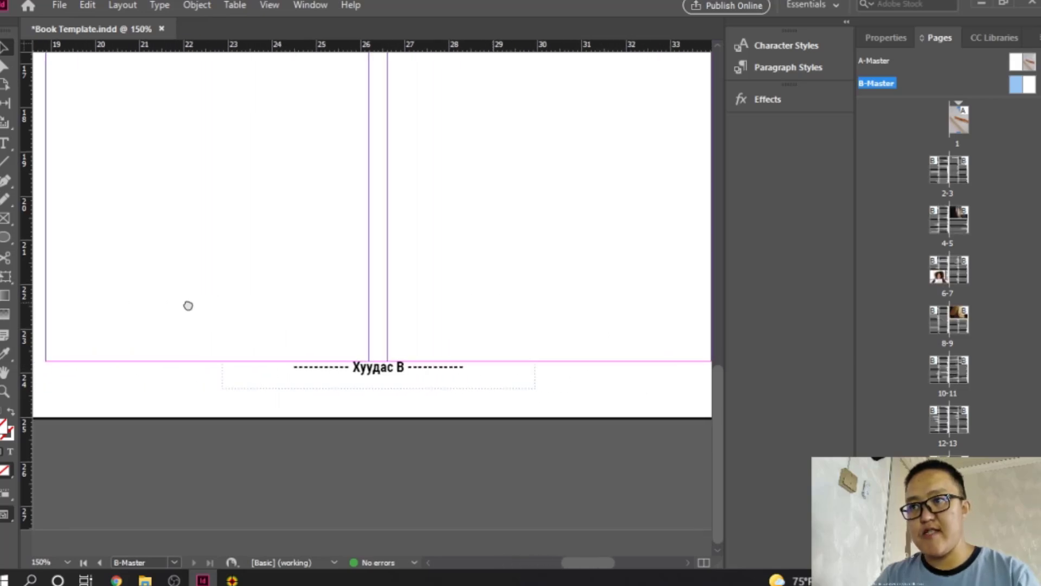
double_click(406, 367)
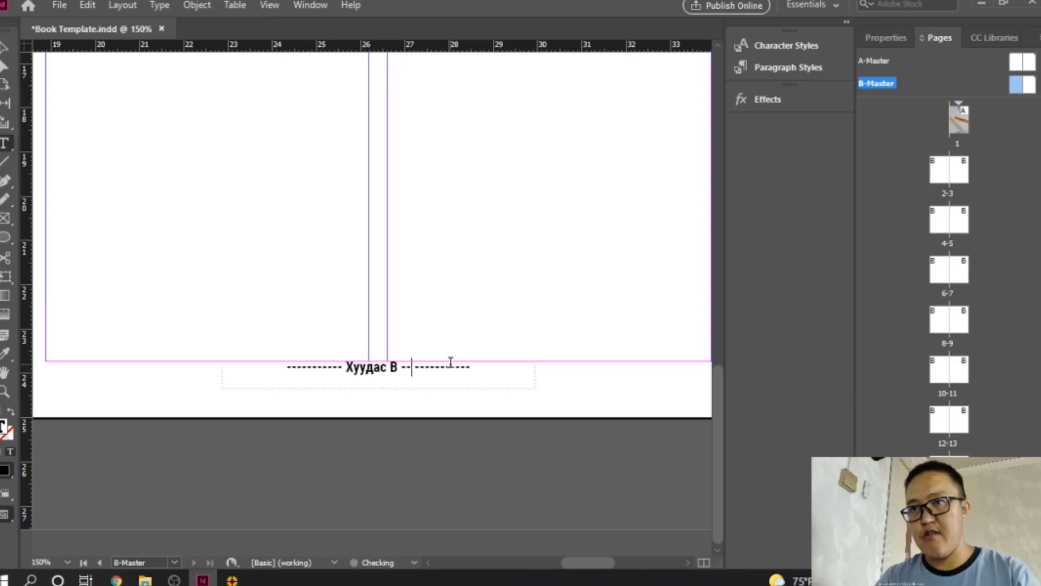
left_click(159, 6)
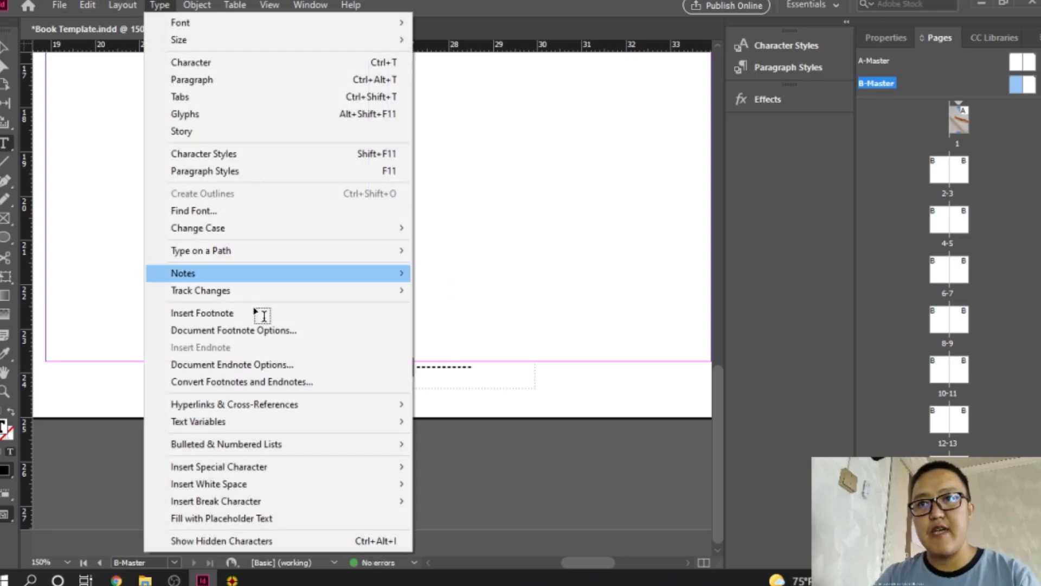
mouse_move(290, 476)
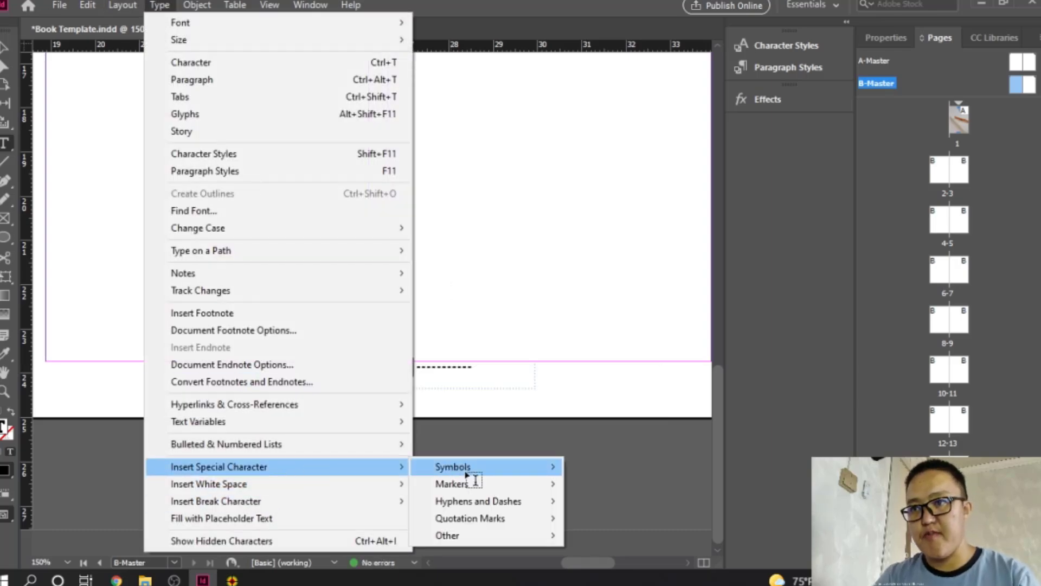
mouse_move(476, 484)
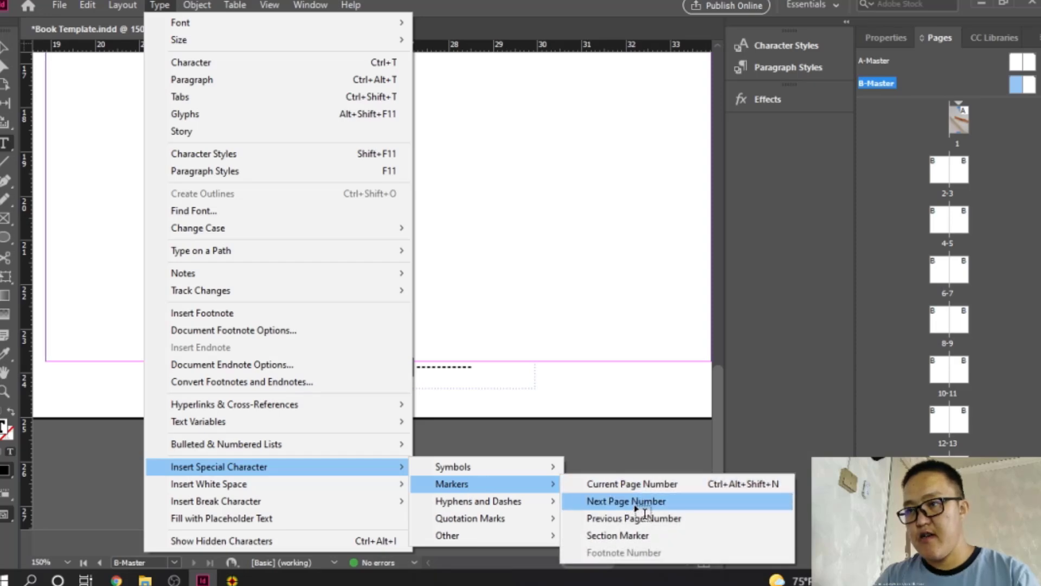
left_click(640, 535)
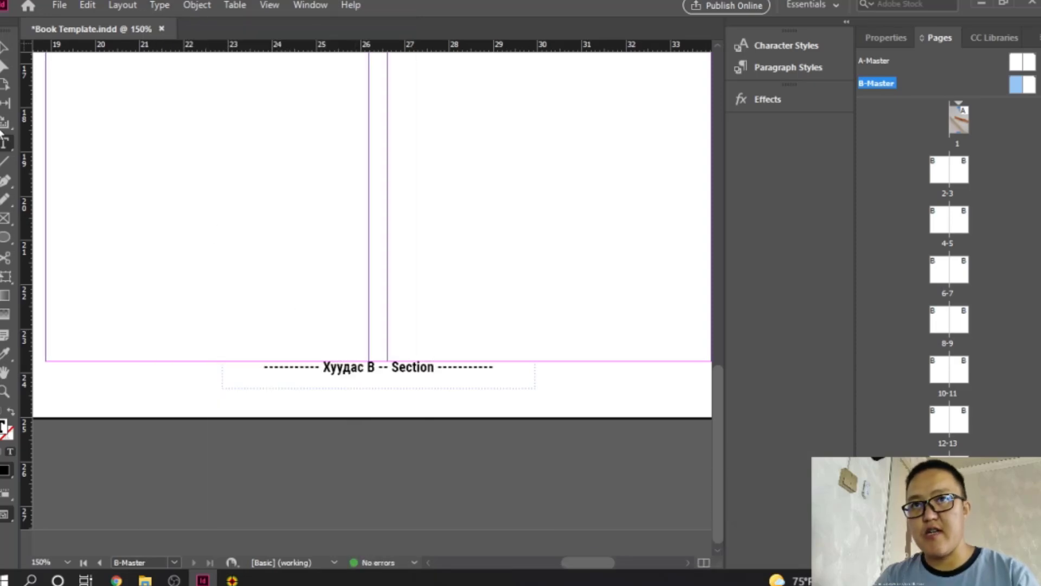
left_click(4, 49)
Start a new section for the spreads from pages 2-3 through 8-9 with the section marker "Номын тухай ерөнхий ойлголт"
double_click(936, 168)
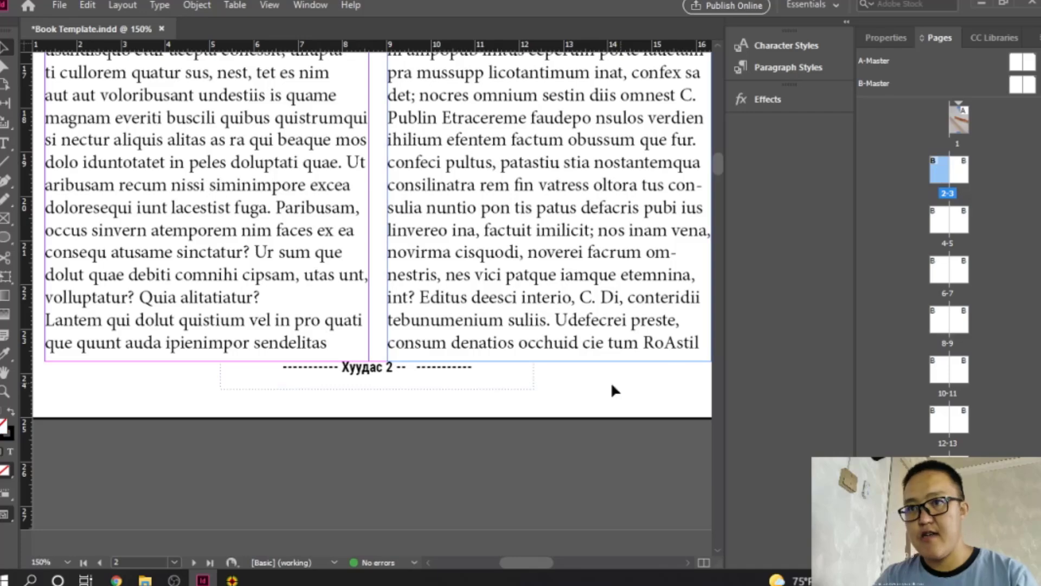
left_click_drag(319, 342, 447, 334)
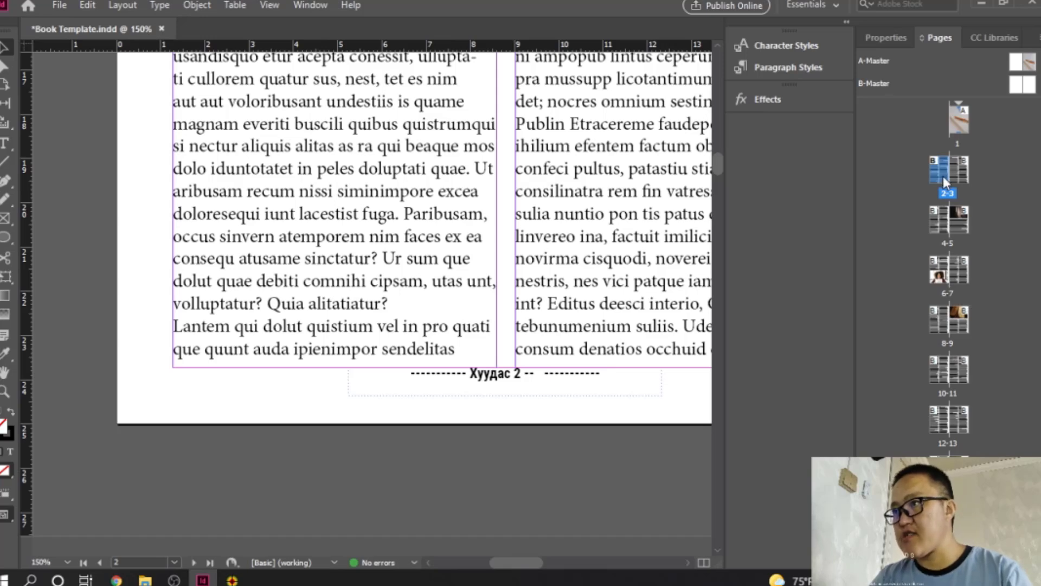
left_click(967, 325, "shift")
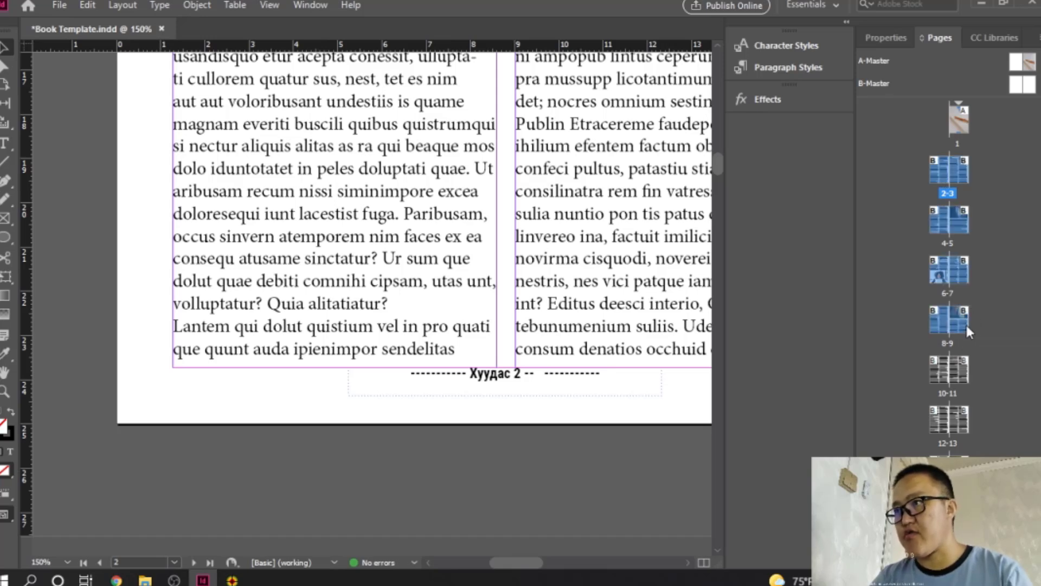
right_click(954, 182)
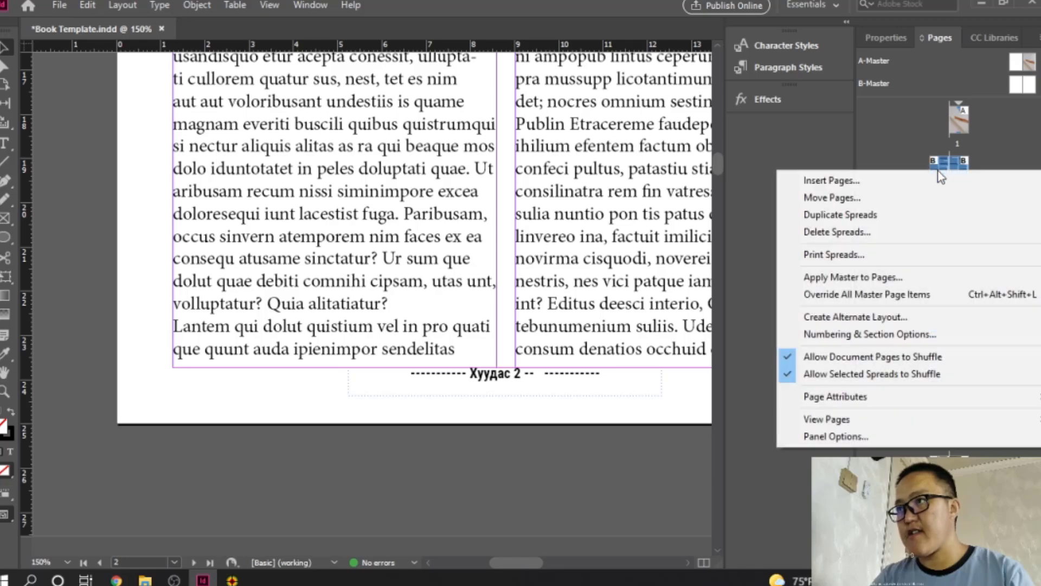
left_click(862, 333)
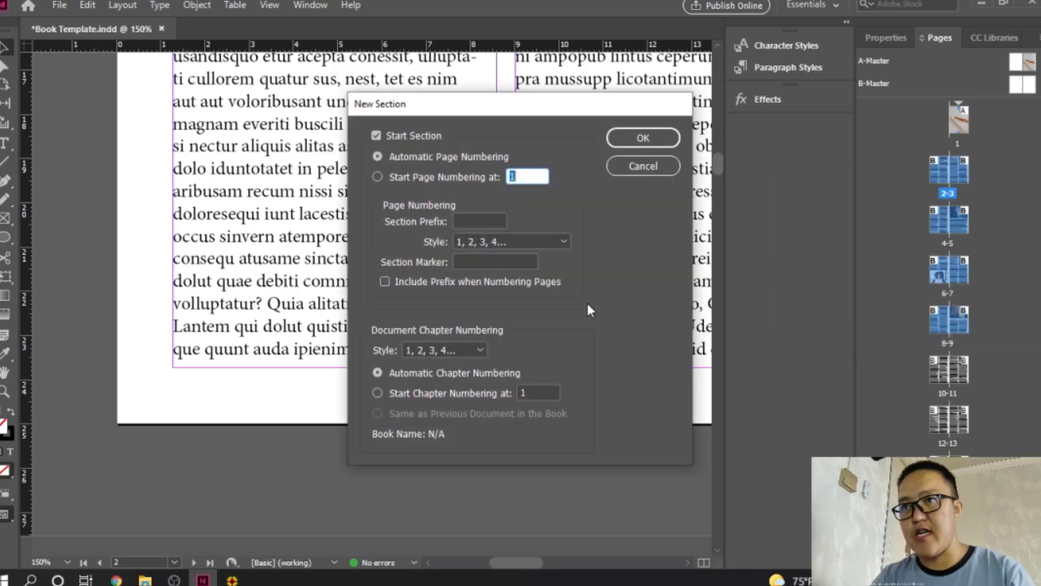
left_click(481, 261)
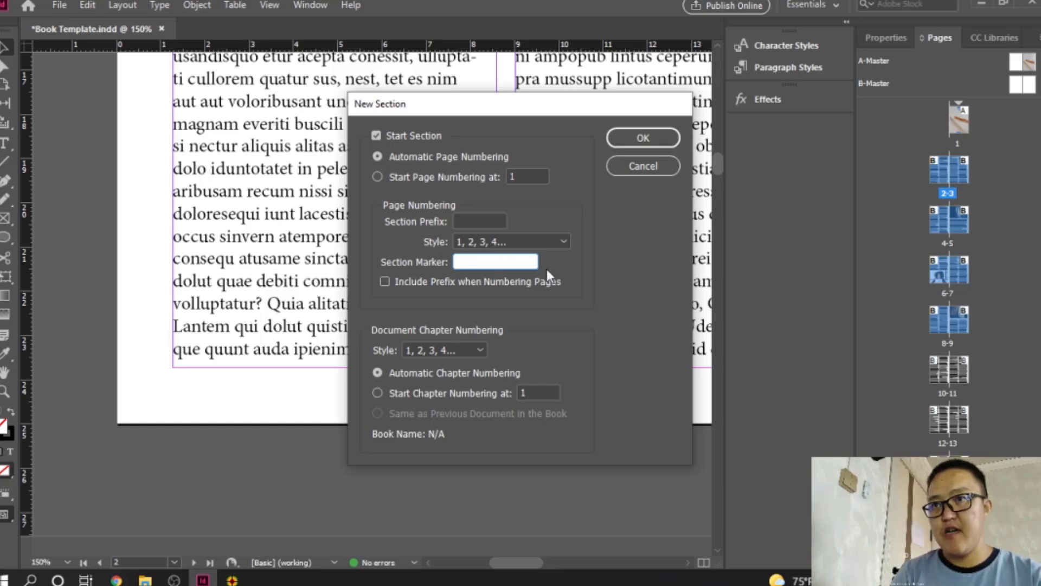
key("alt")
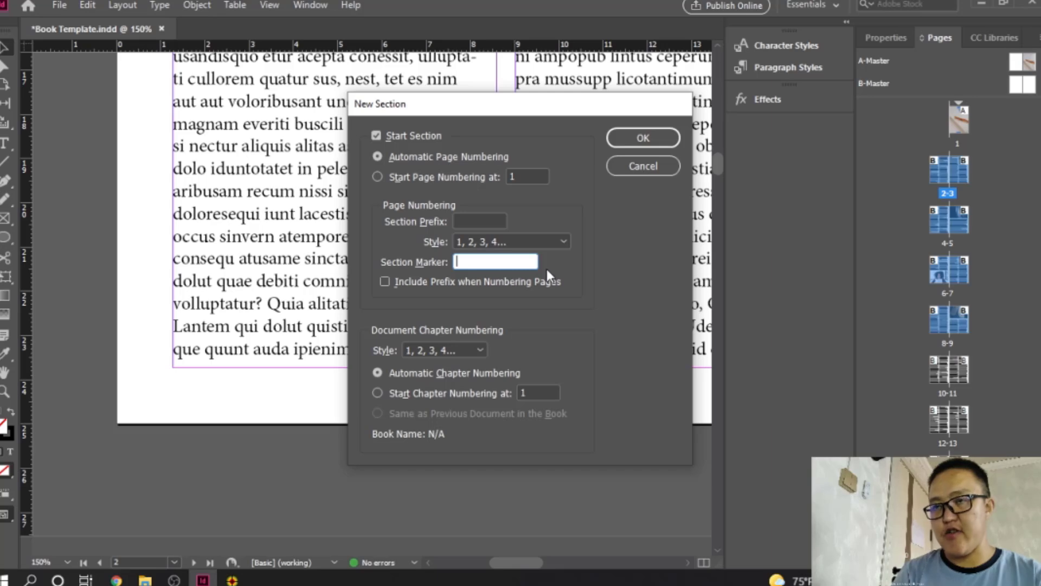
type("Ho")
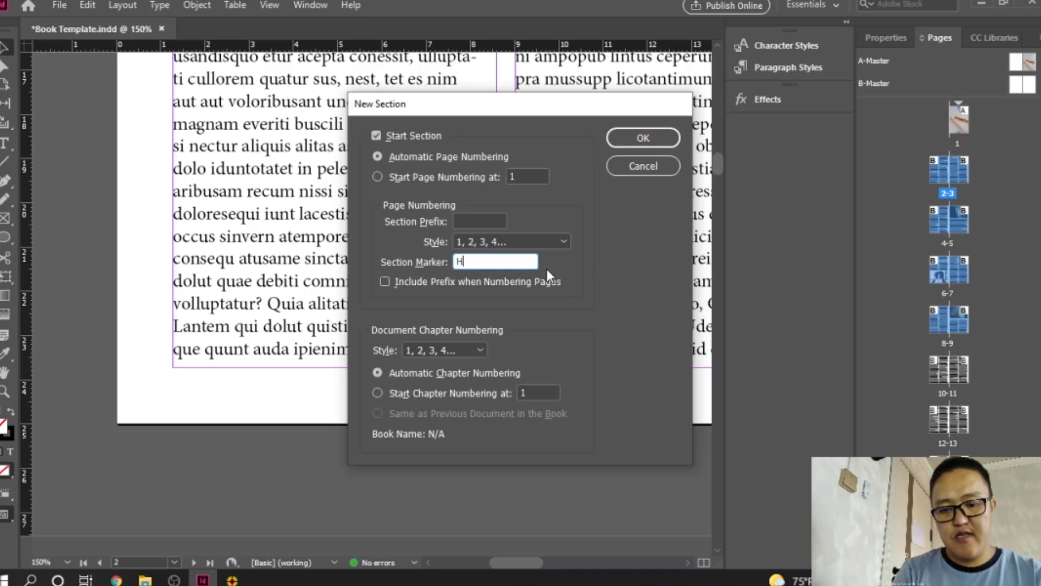
type("мын")
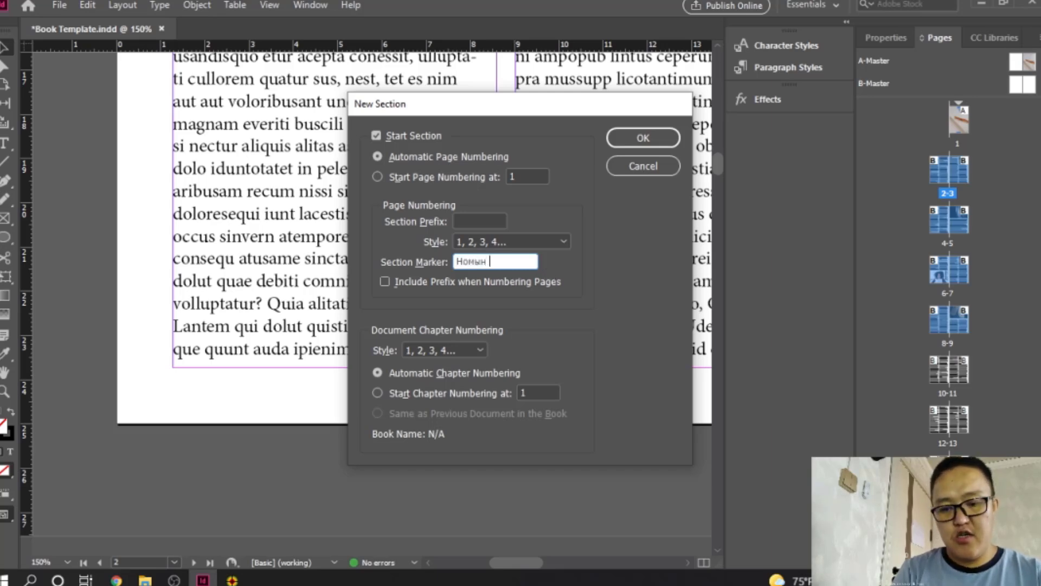
type(" тухай ")
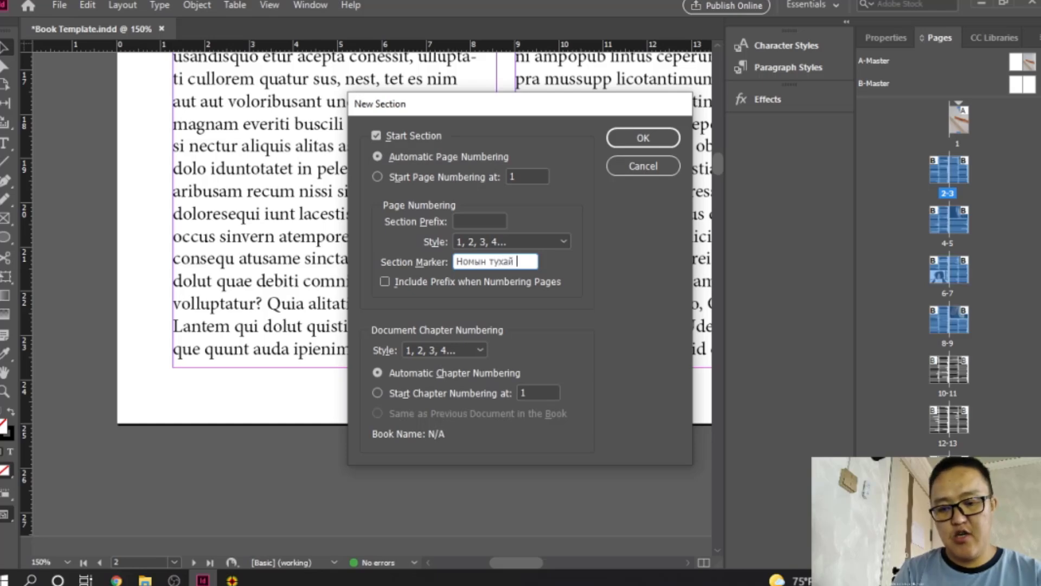
type("?ренхи")
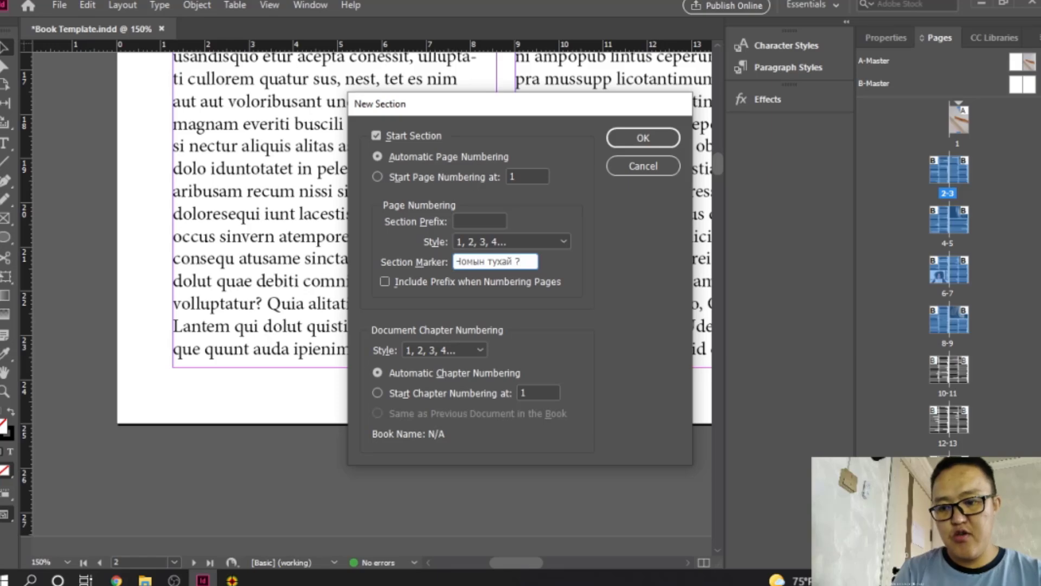
key("BackSpace")
type("ерөнх")
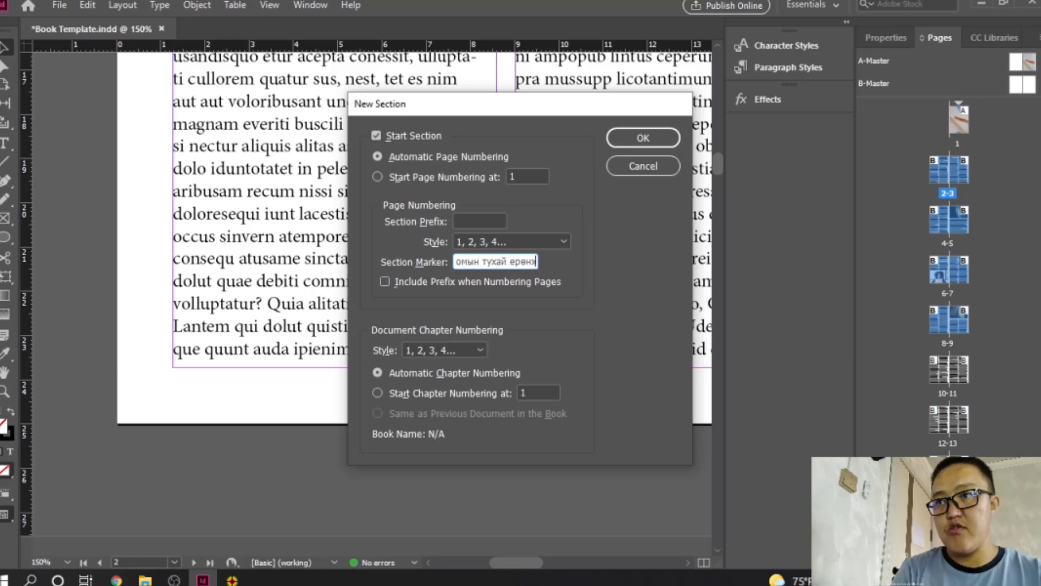
type("ий ойлголт")
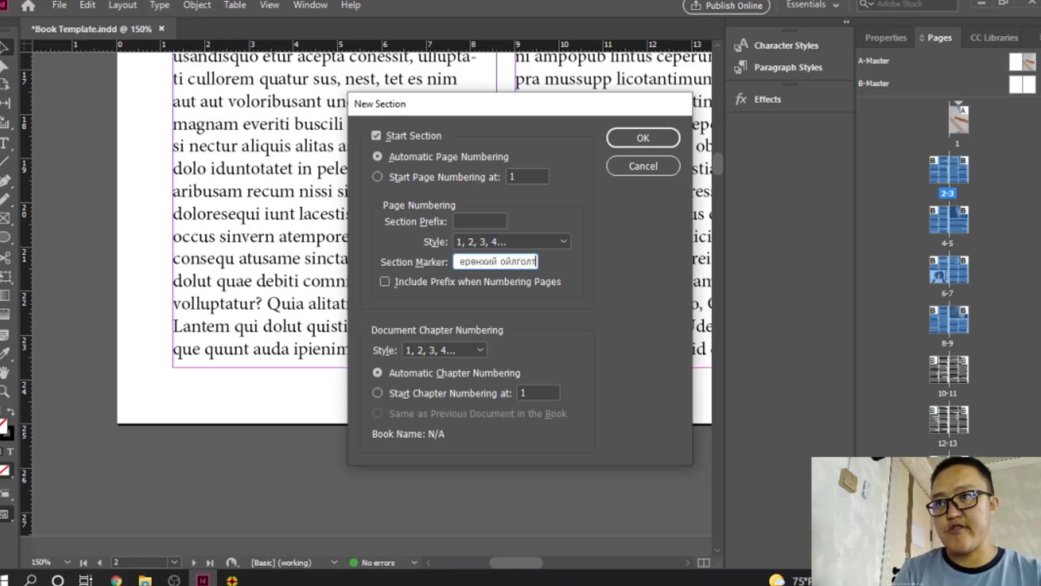
left_click(633, 140)
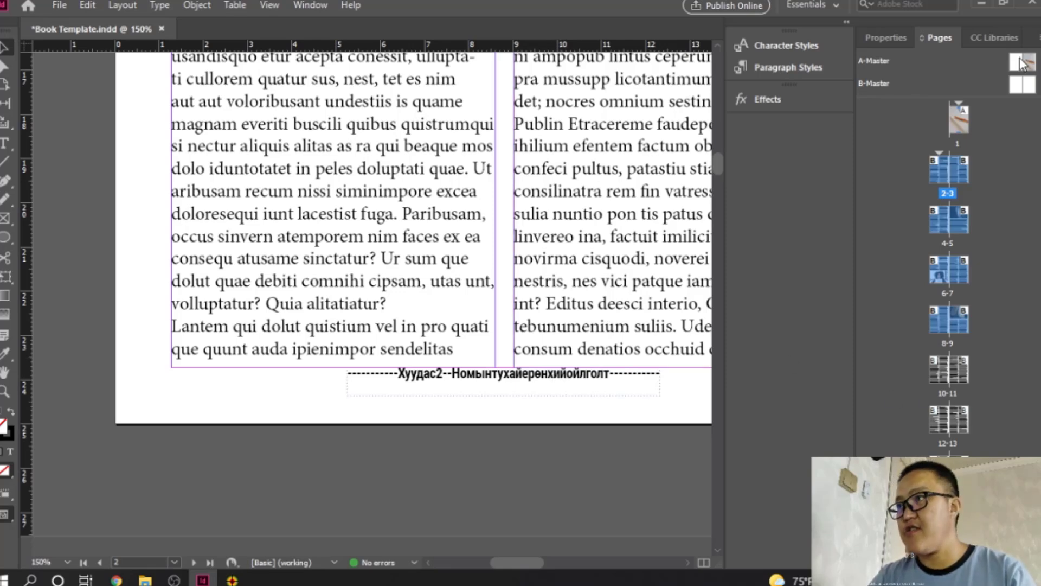
Widen B-Master's left-hand footer text frame so it spans from the page's left margin to its right margin
double_click(1023, 85)
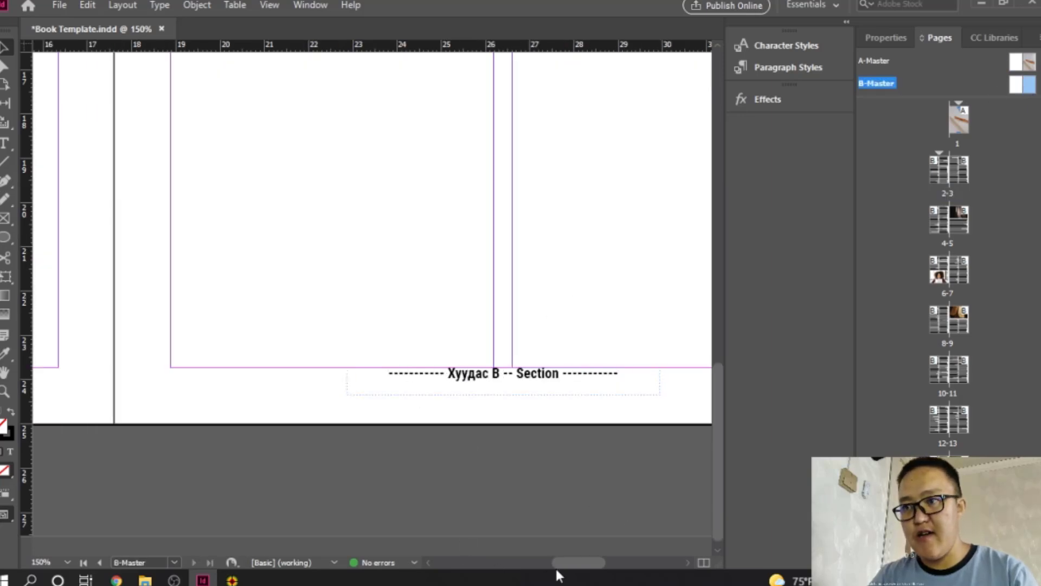
mouse_move(557, 568)
left_mouse_down()
mouse_move(474, 561)
mouse_move(542, 558)
left_mouse_up()
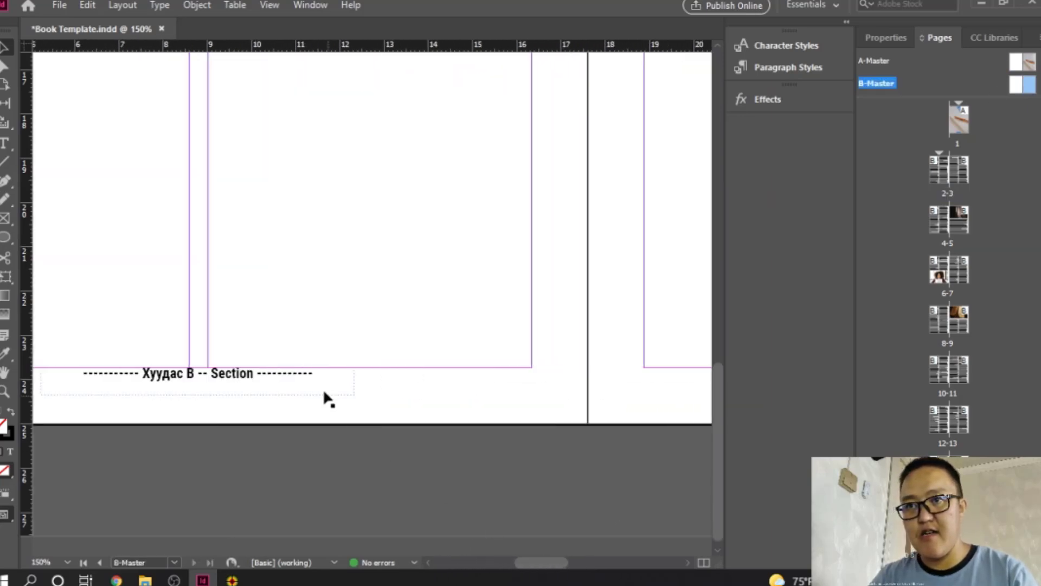
left_click(347, 380)
left_click_drag(353, 378, 531, 387)
left_click_drag(536, 560, 494, 560)
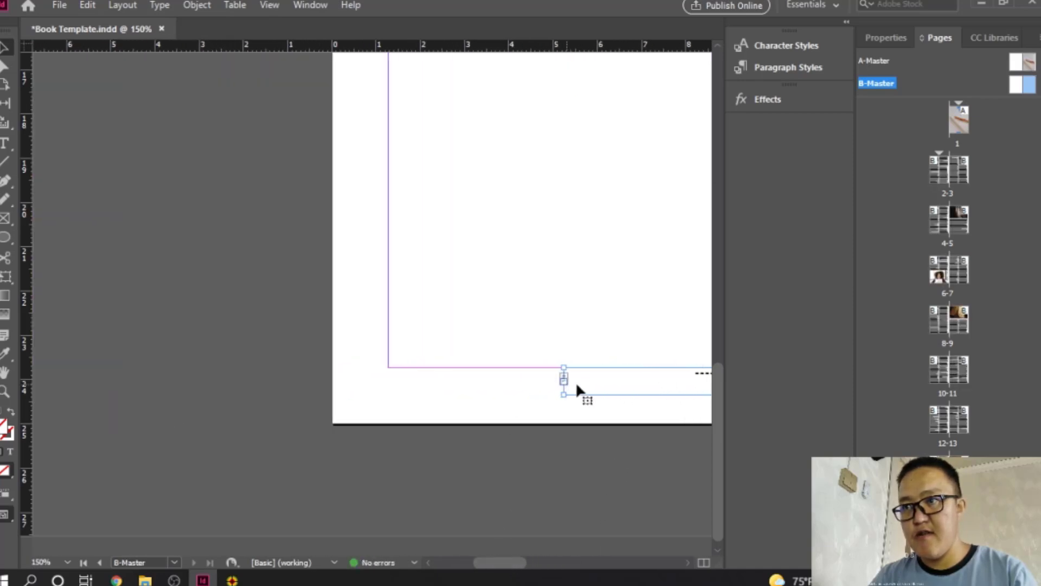
left_click_drag(563, 381, 390, 383)
Widen B-Master's right-hand footer text frame to span the page's full width between margins, and save the document
left_click_drag(502, 561, 561, 533)
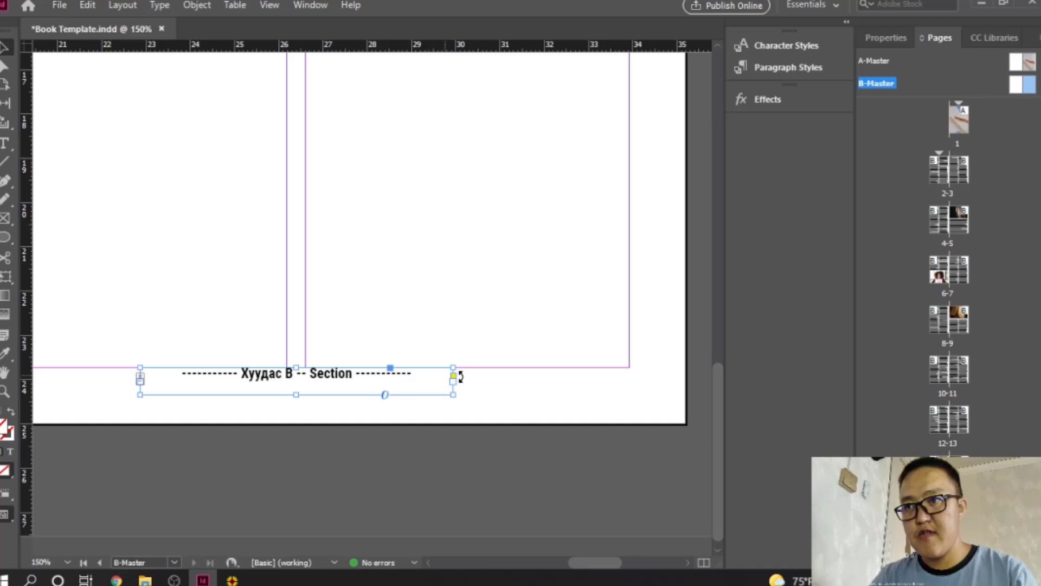
left_click_drag(453, 378, 629, 390)
left_click_drag(588, 563, 570, 563)
left_click_drag(348, 381, 170, 374)
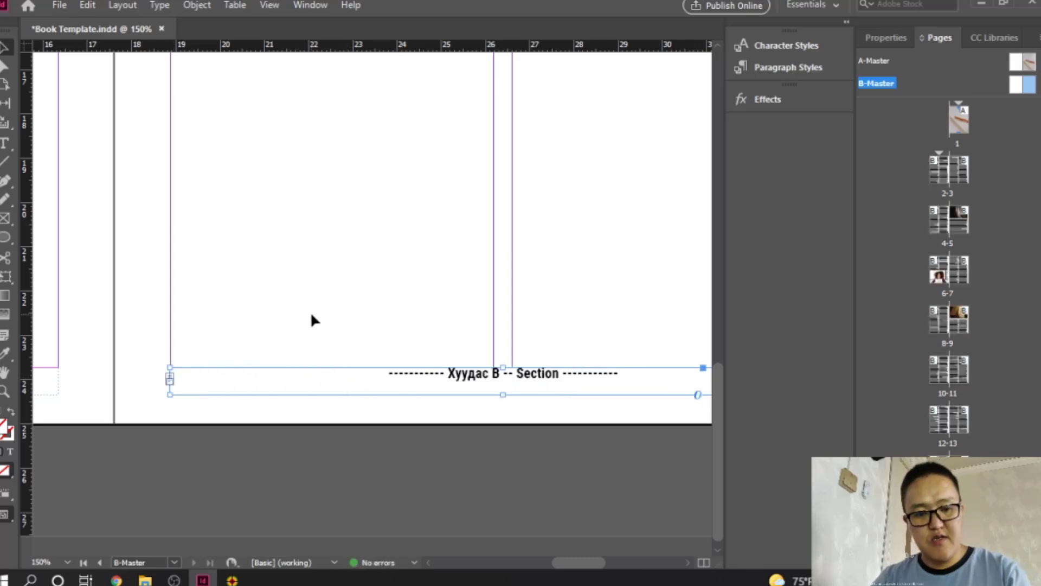
key("ctrl+s")
Examine the page-number and section-marker footers on pages 2, 3, 10, 8 and 12
double_click(956, 170)
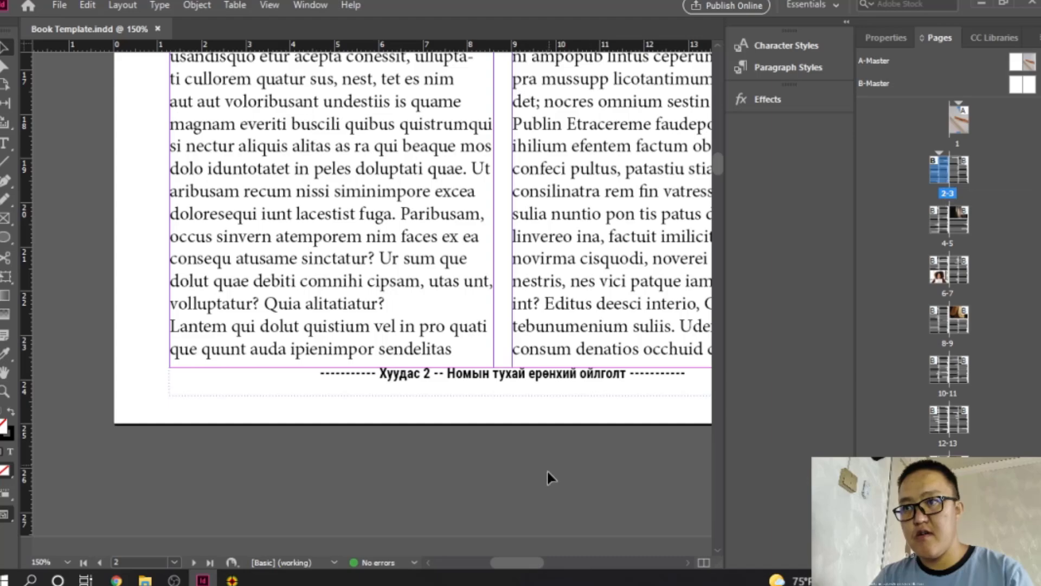
left_click_drag(517, 560, 588, 557)
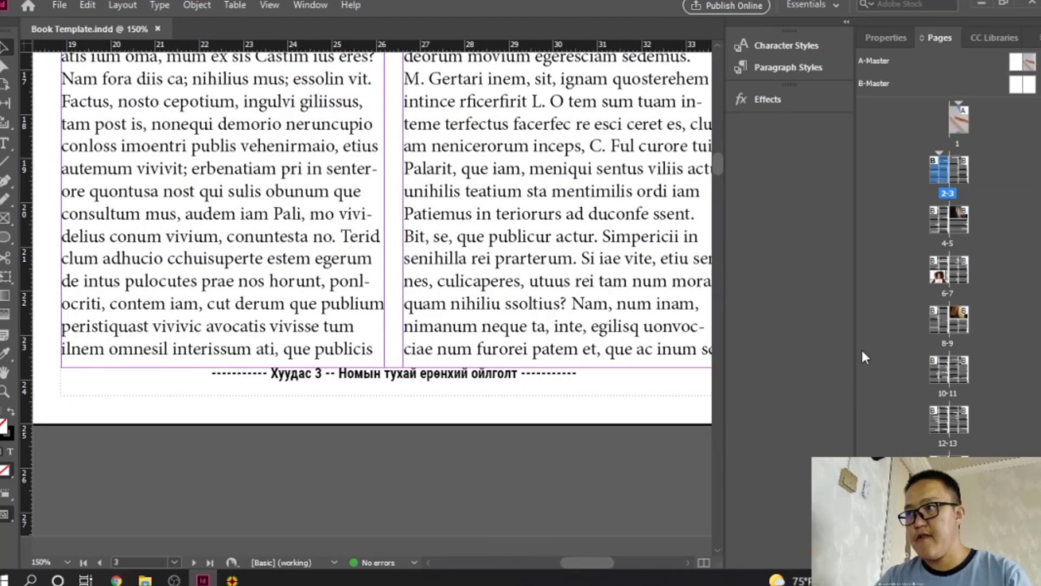
left_click(939, 370)
double_click(936, 372)
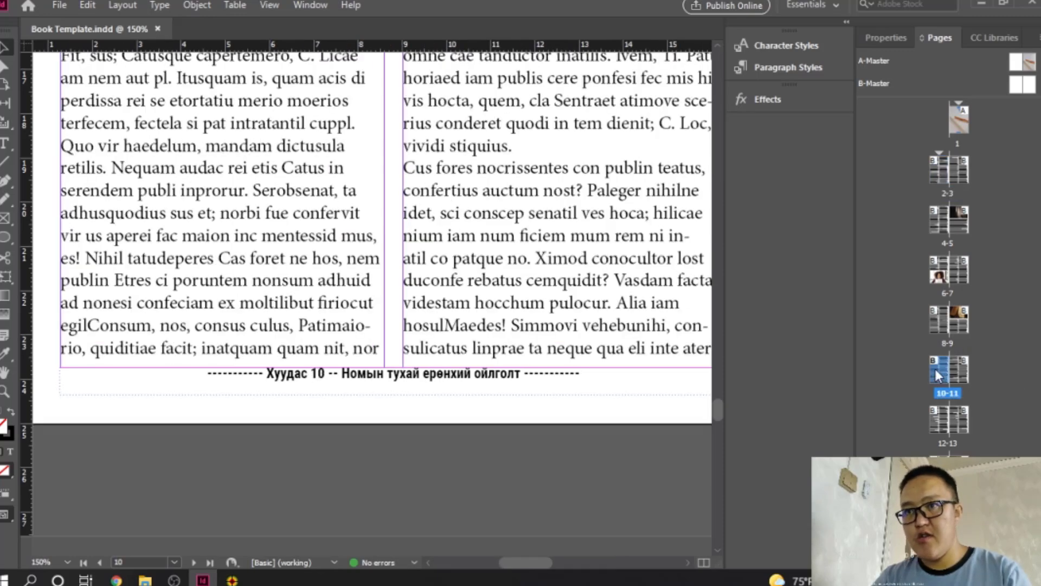
left_click(961, 369, "shift")
double_click(938, 320)
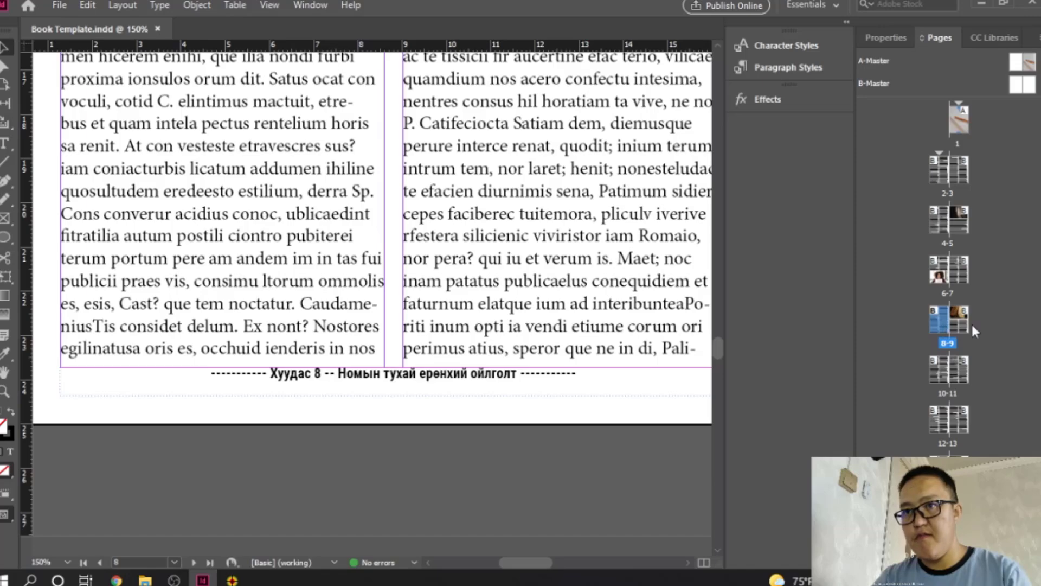
double_click(938, 414)
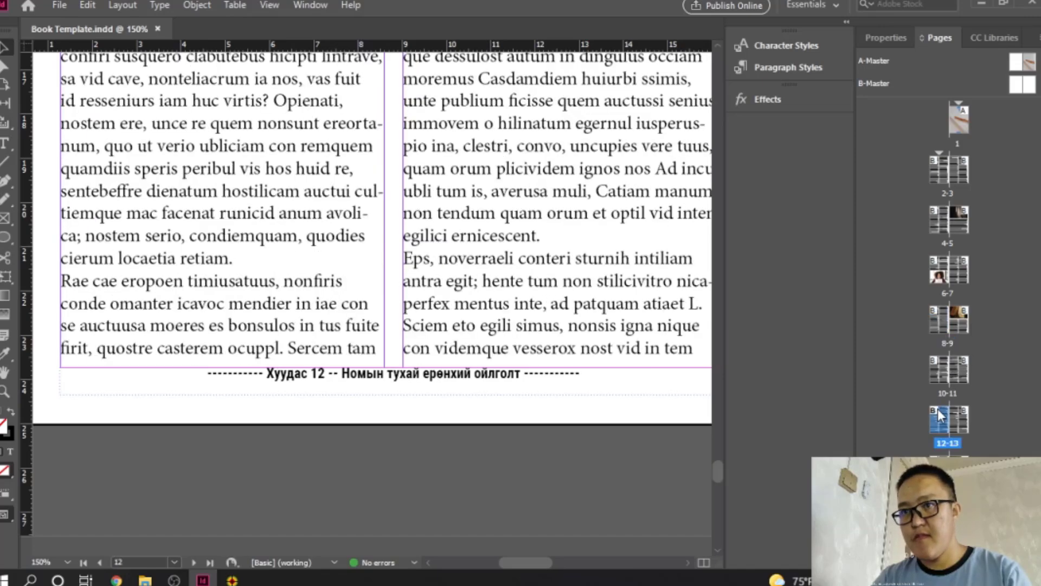
Begin a new section for the spreads from pages 10-11 onward and give it the section prefix "B"
double_click(944, 366)
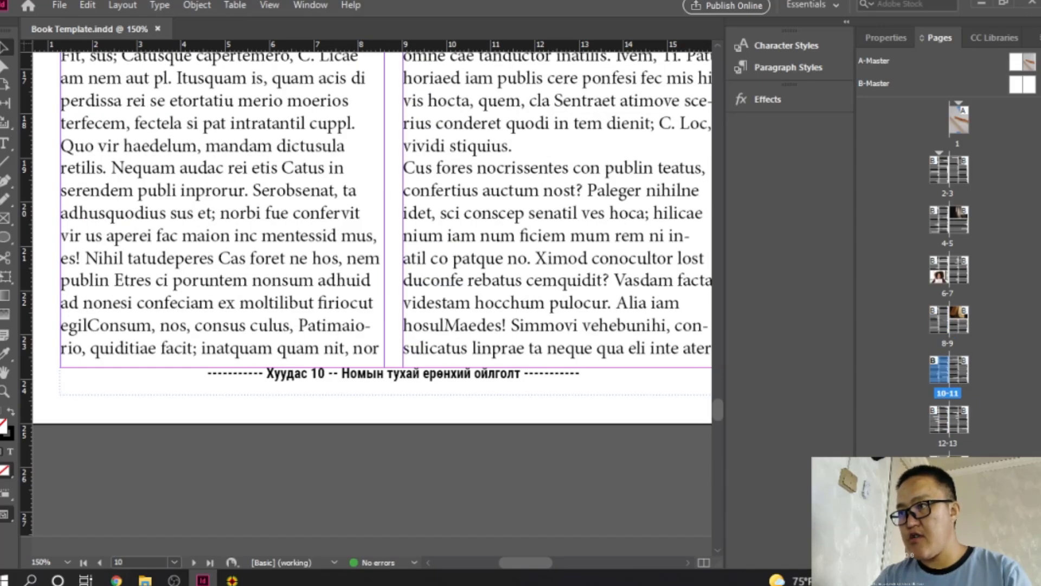
right_click(934, 375)
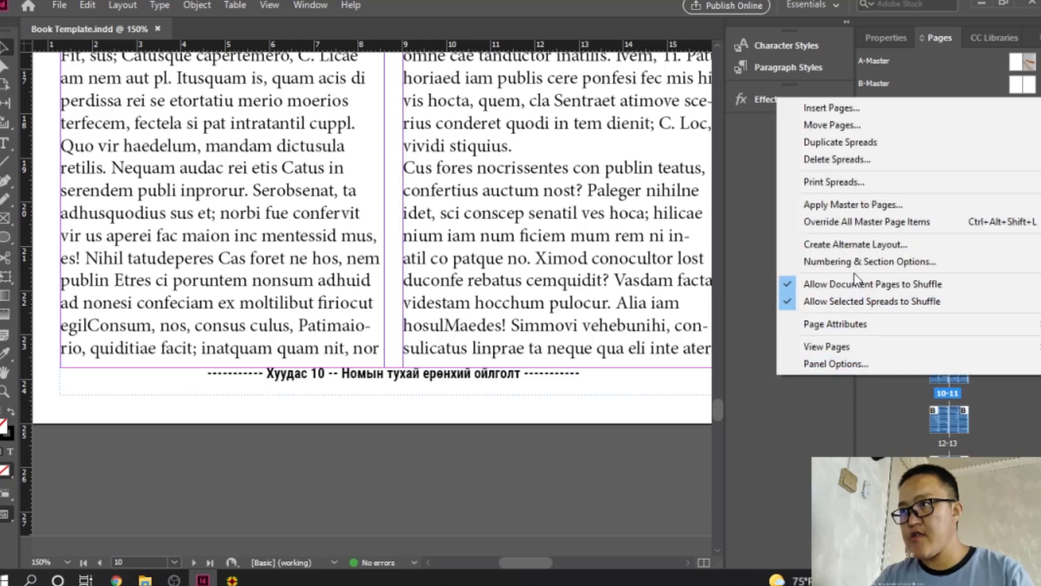
left_click(878, 261)
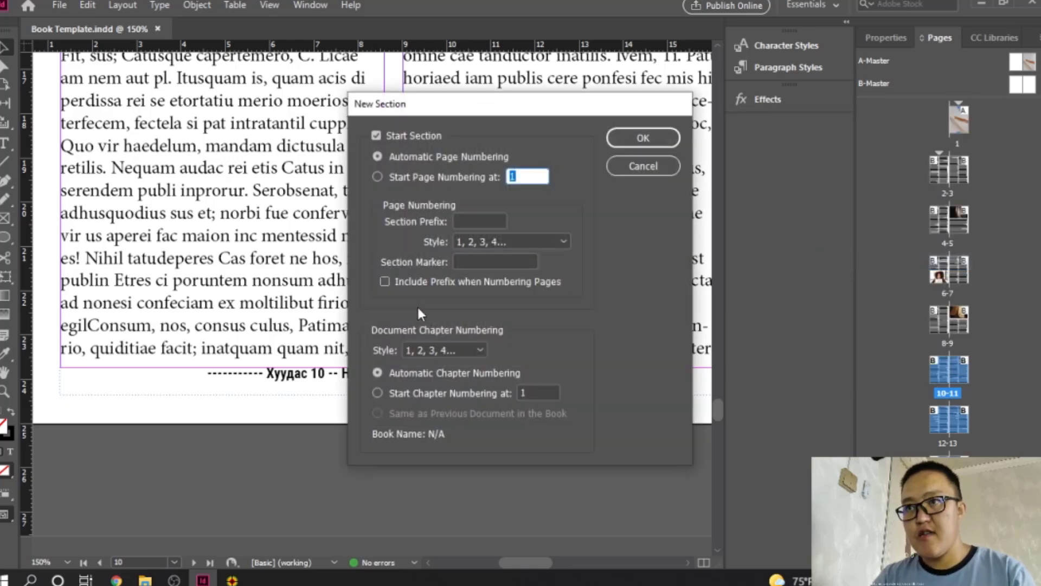
left_click(464, 263)
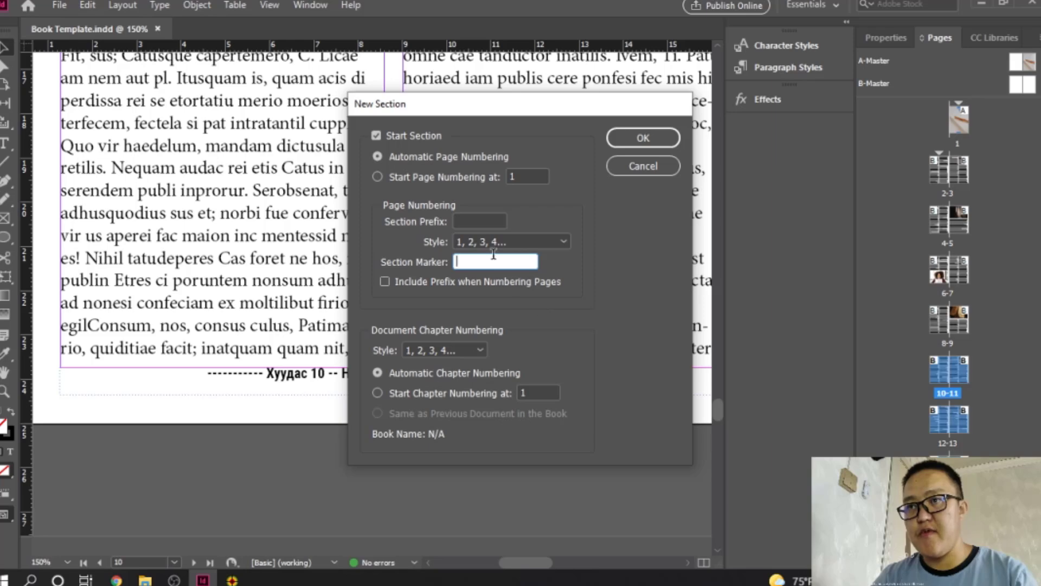
left_click(480, 221)
type("B")
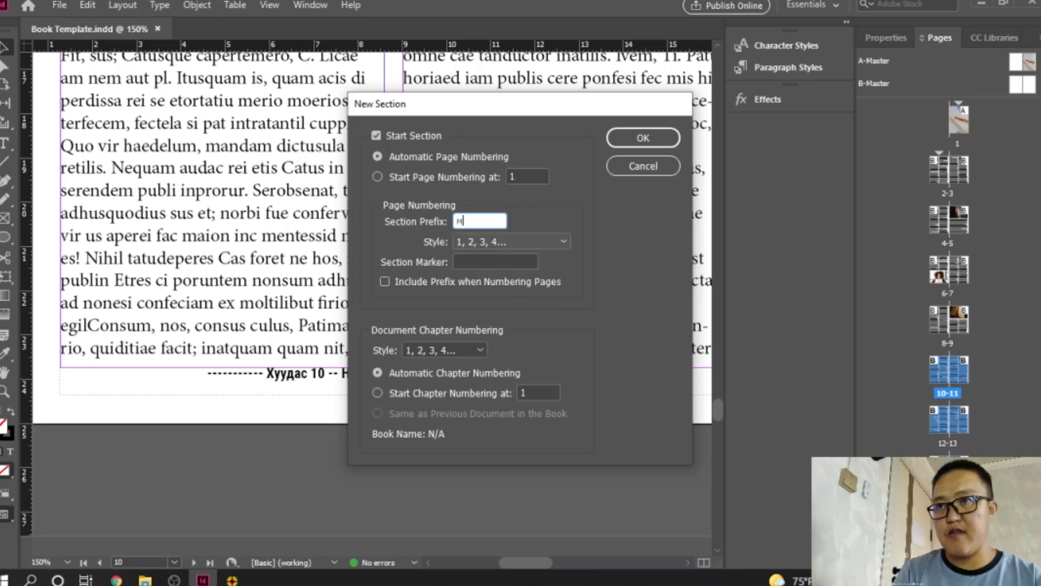
Set the new section's marker to "Ном гэж юу вэ?", include the prefix when numbering pages, and create the section
left_click(479, 256)
type("Номын")
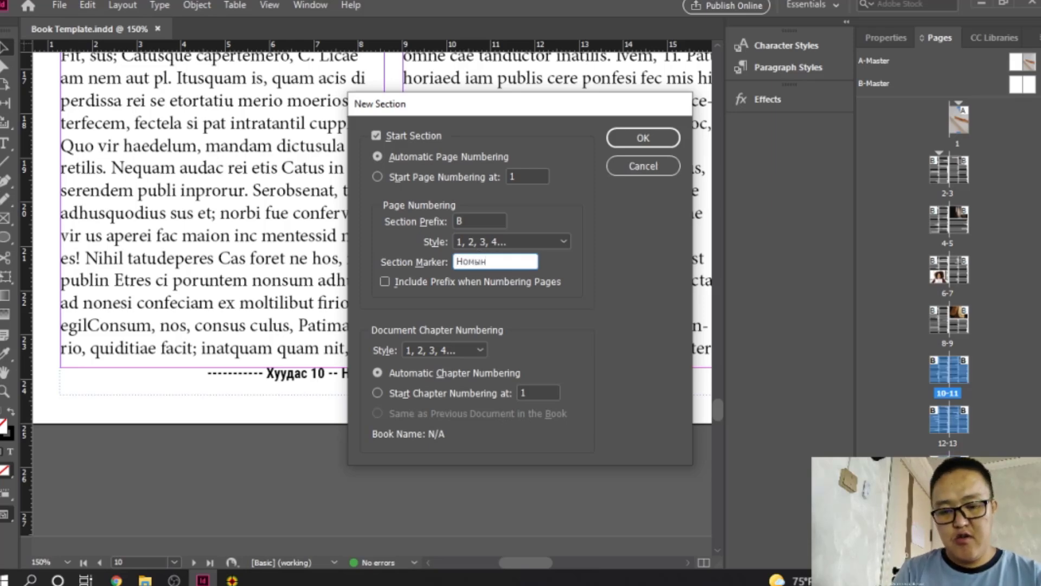
key("BackSpace")
key("BackSpace")
type("гэж юу")
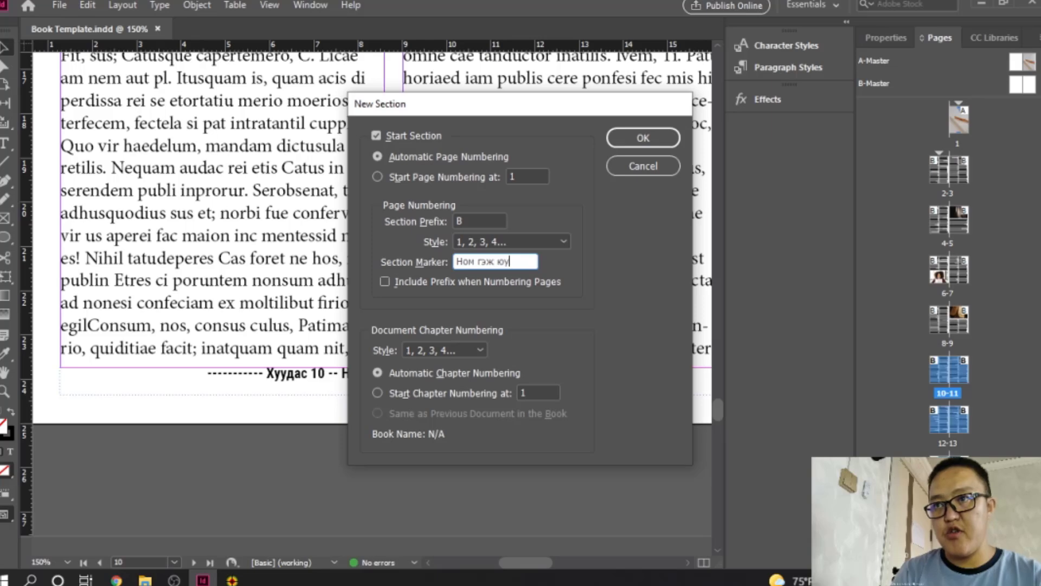
type(" вэ?")
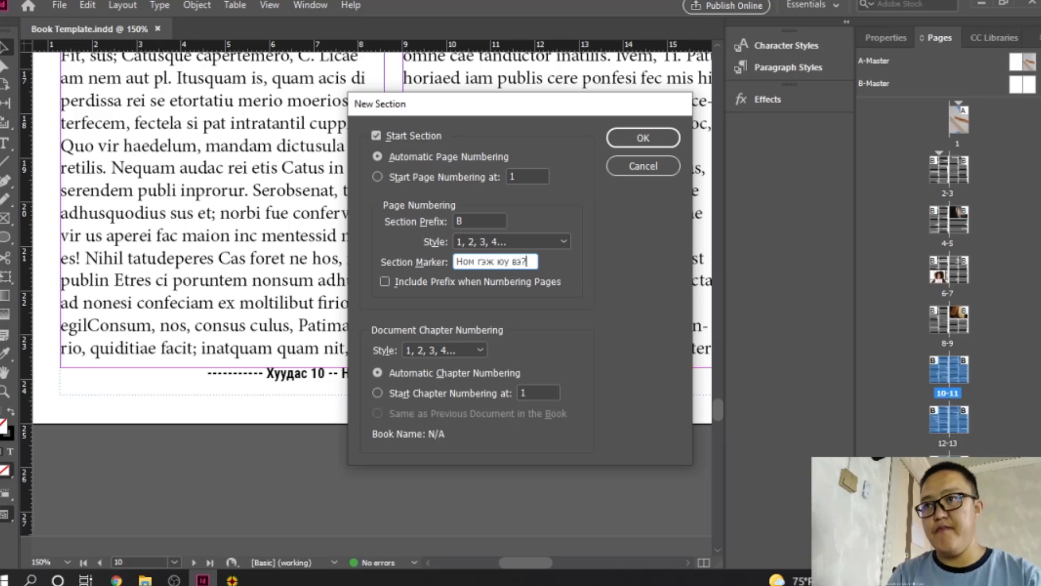
left_click(390, 282)
left_click(623, 142)
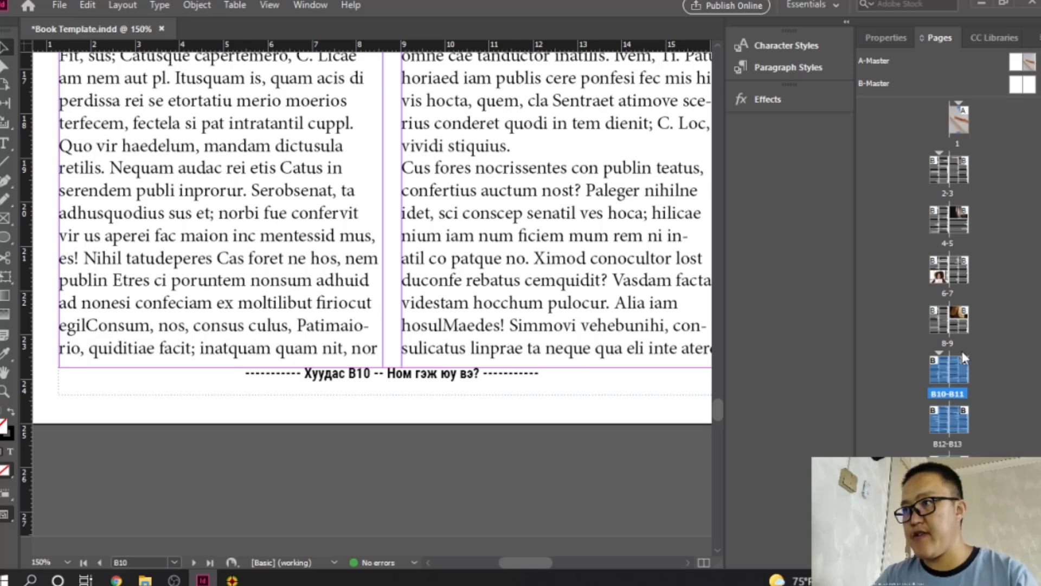
Clear the section prefix of the section that starts at page 10, after comparing it with page 8's footer
double_click(946, 324)
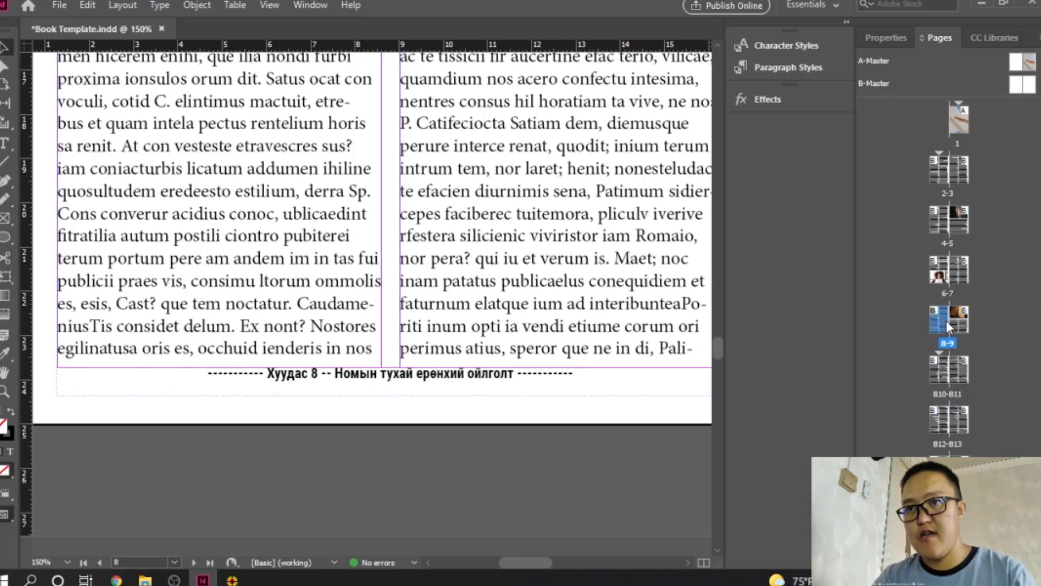
left_click(944, 380)
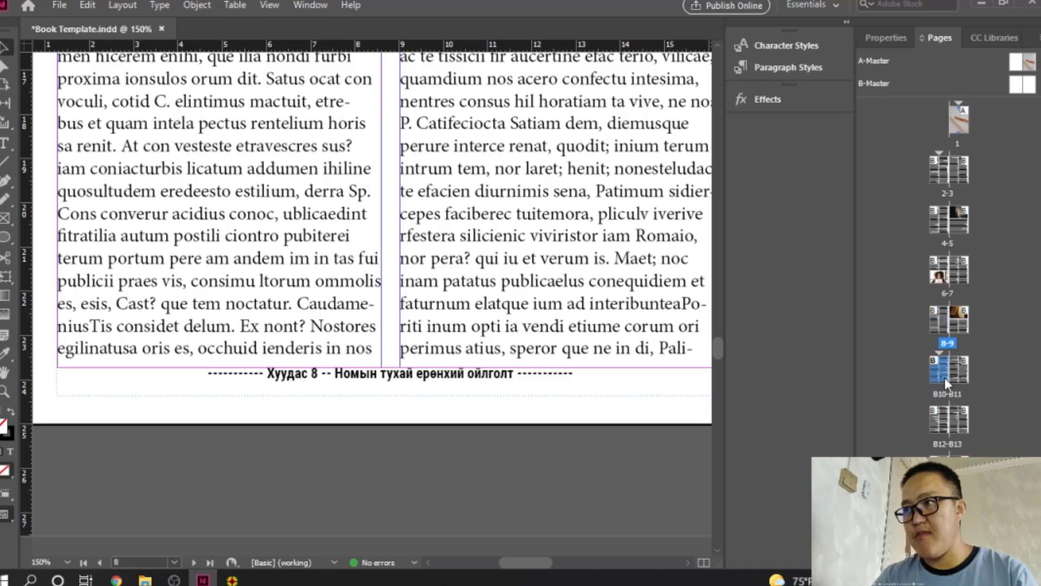
right_click(945, 377)
left_click(890, 262)
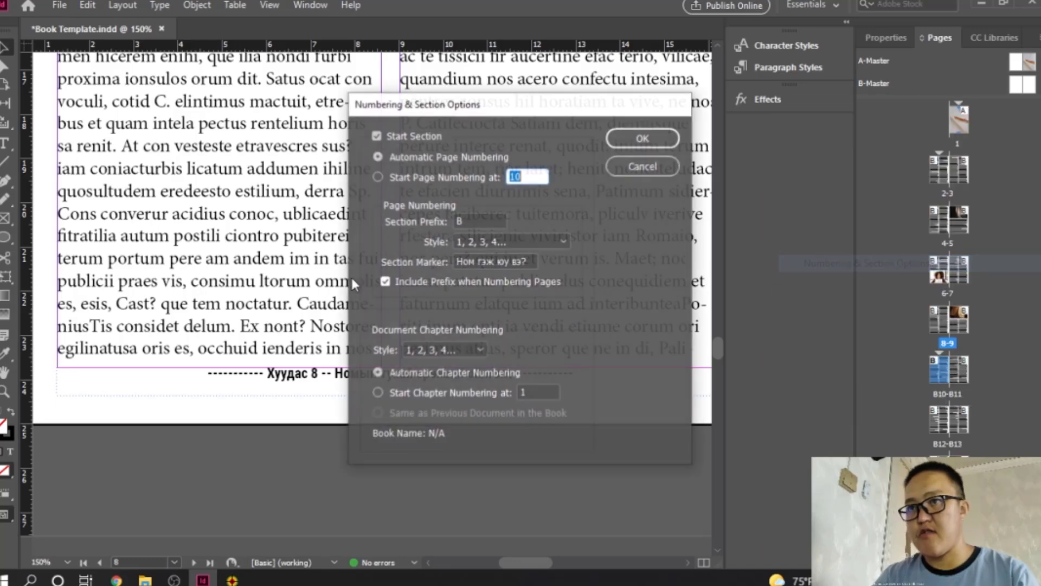
double_click(457, 221)
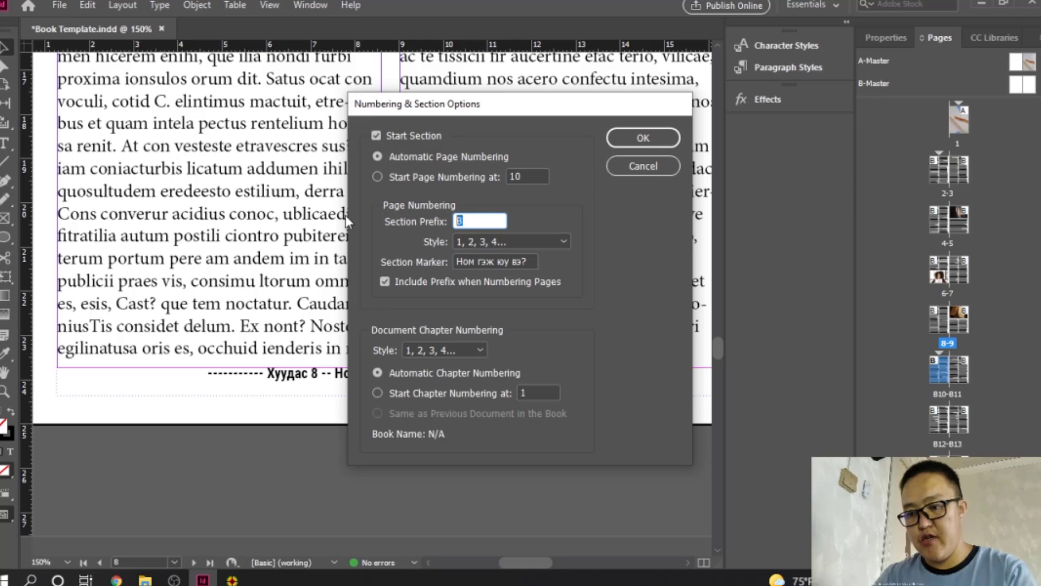
key("BackSpace")
left_click(643, 138)
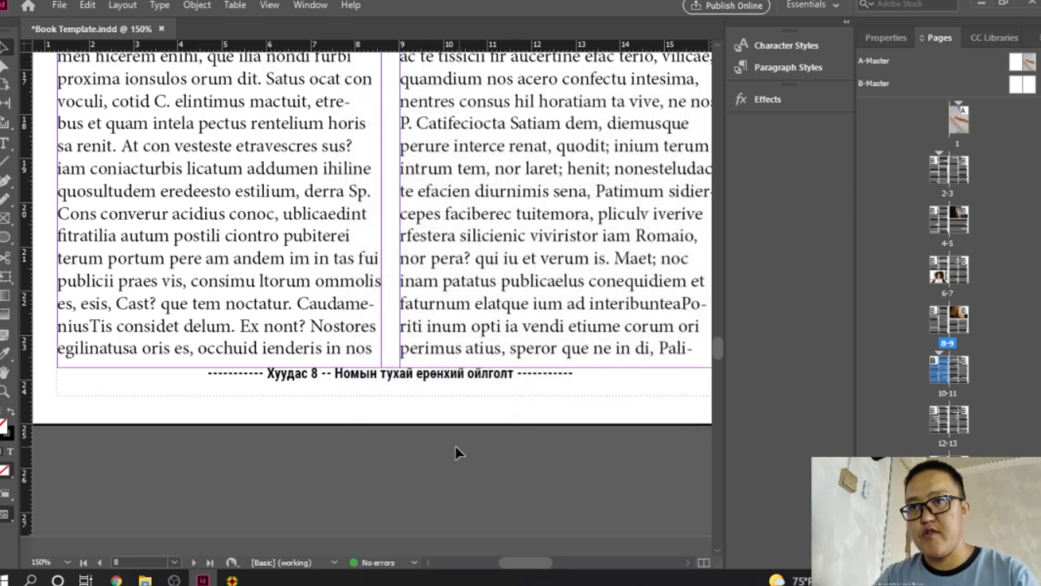
Examine the page-number and section-marker footers on pages 11, 12, 8 and 4, and look over the opening spreads
double_click(956, 373)
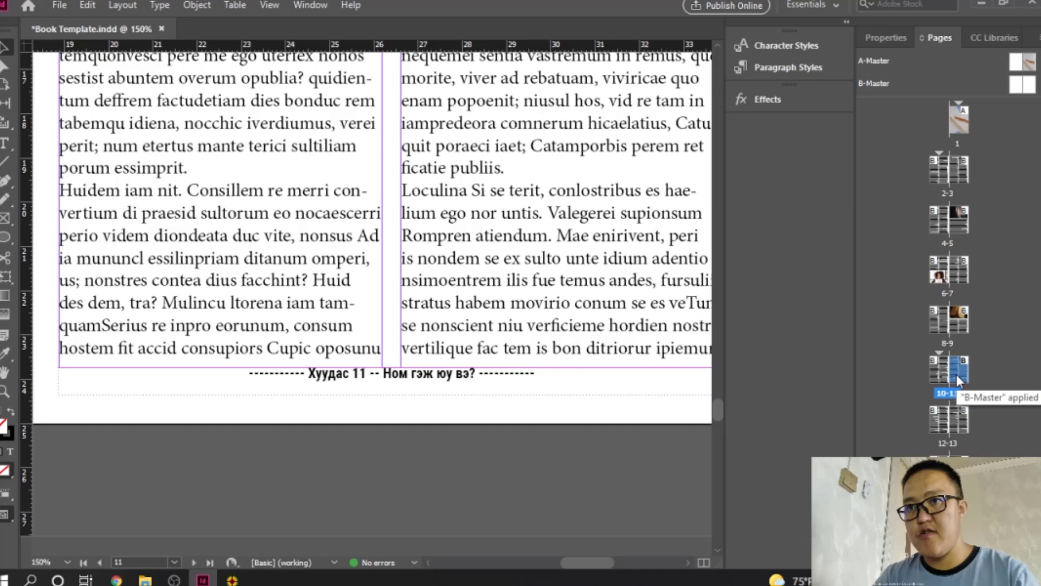
double_click(937, 425)
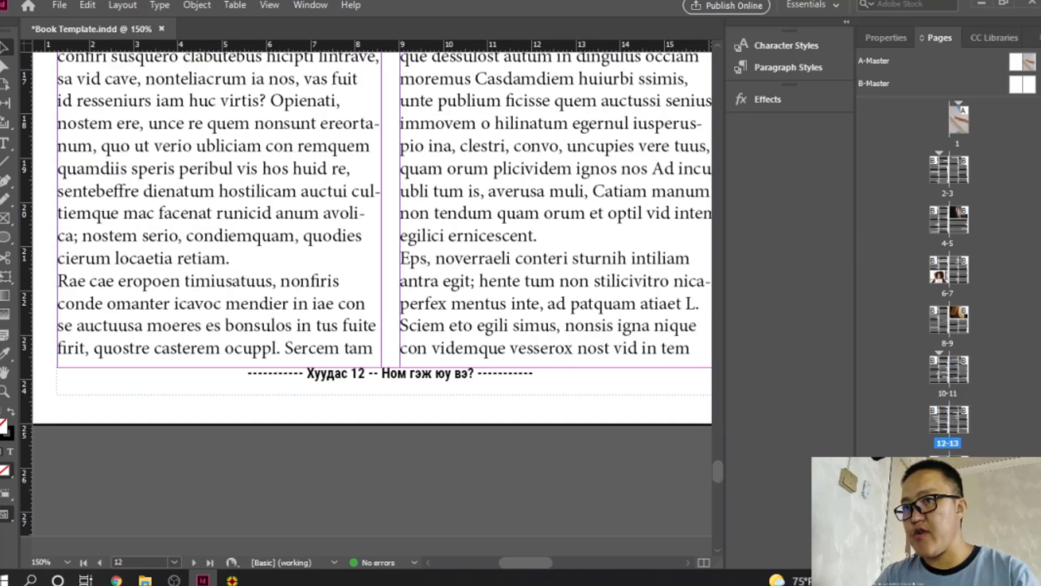
double_click(948, 468)
double_click(942, 321)
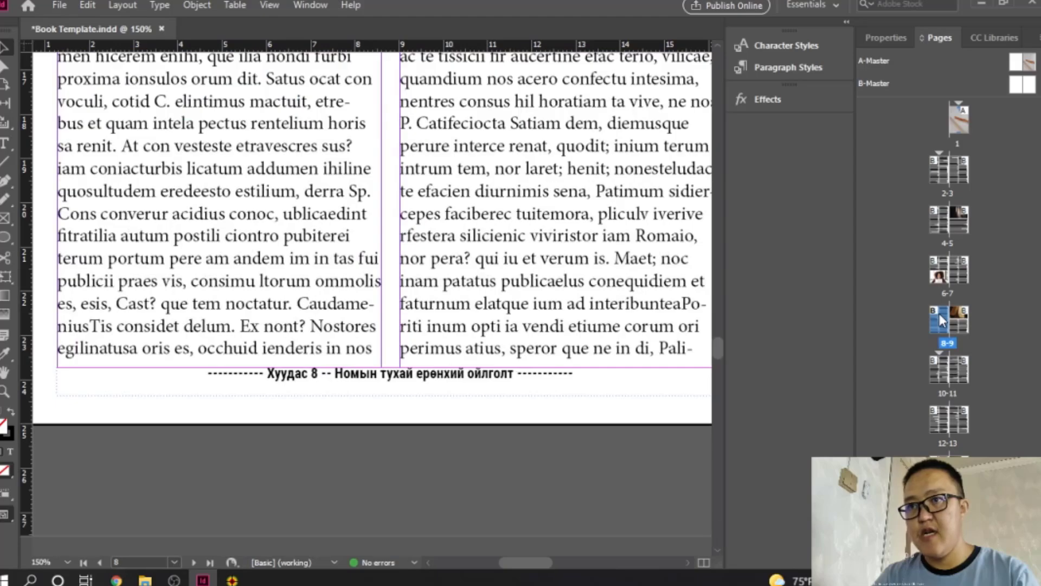
double_click(931, 218)
scroll(298, 260, "down", 2)
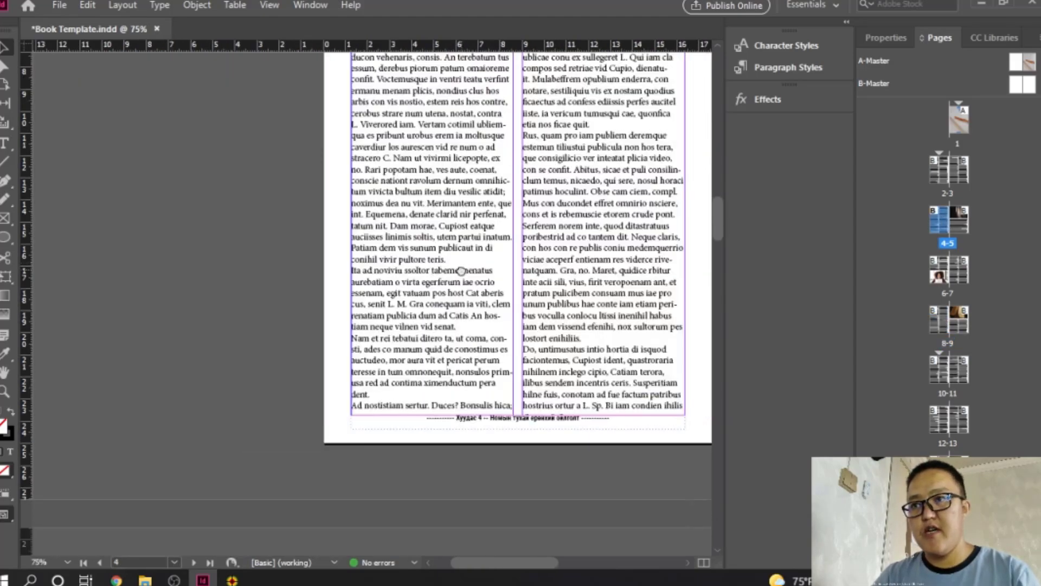
scroll(220, 402, "down", 3)
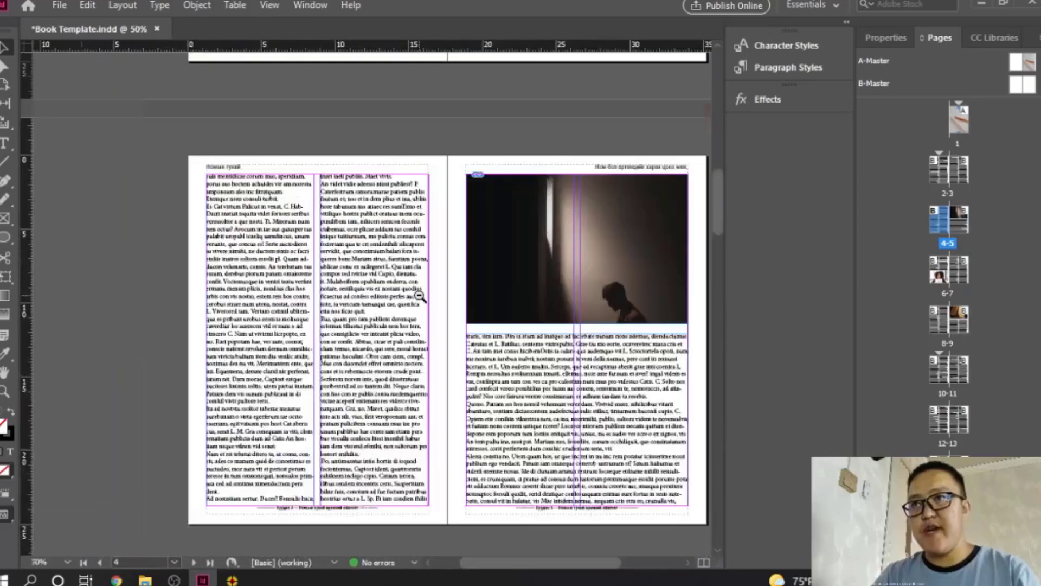
scroll(464, 282, "up", 3)
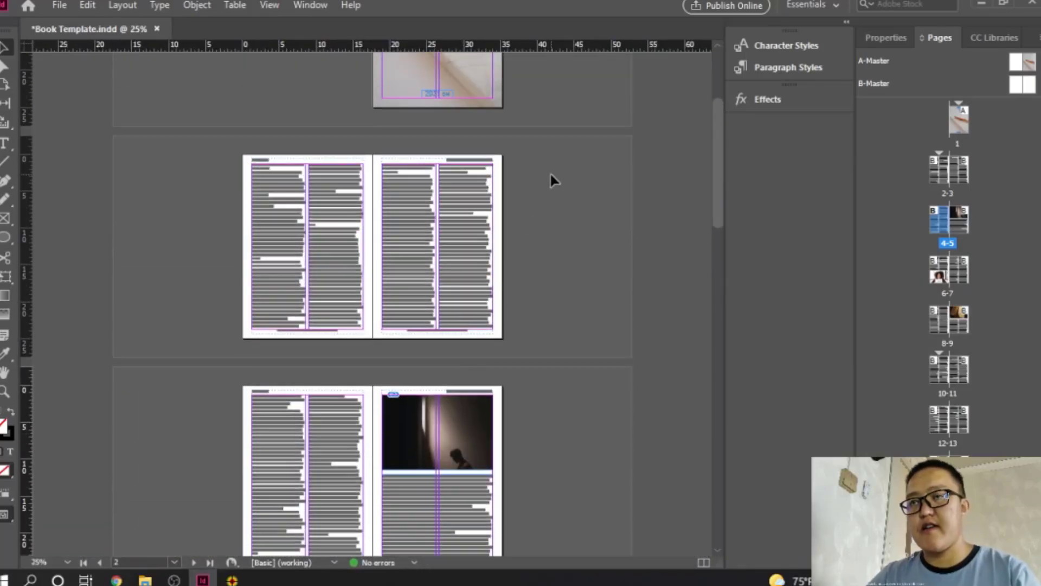
scroll(491, 213, "up", 3)
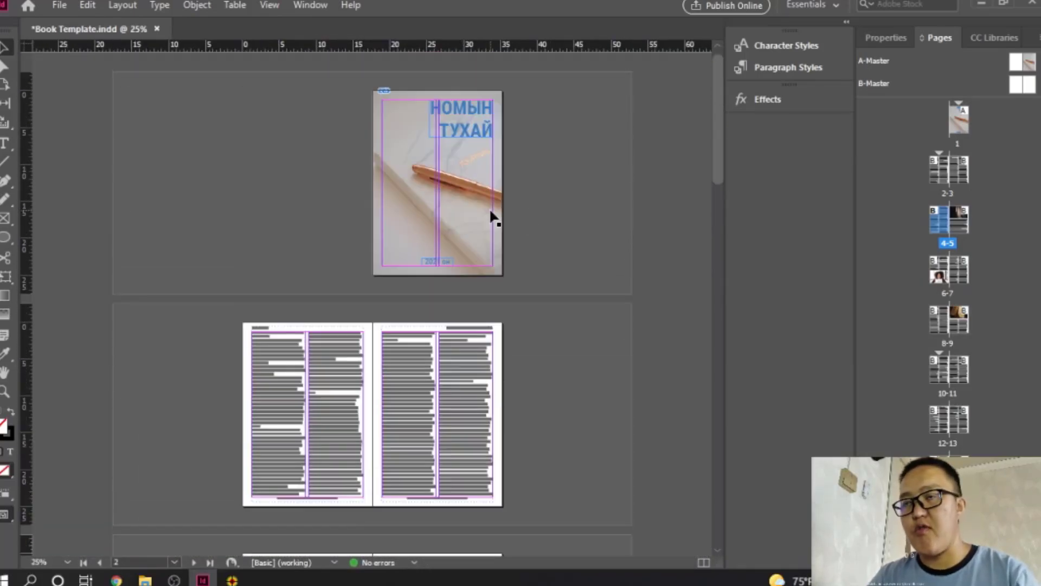
Enlarge the area listing the master pages and switch the document to Preview screen mode
left_click(420, 230)
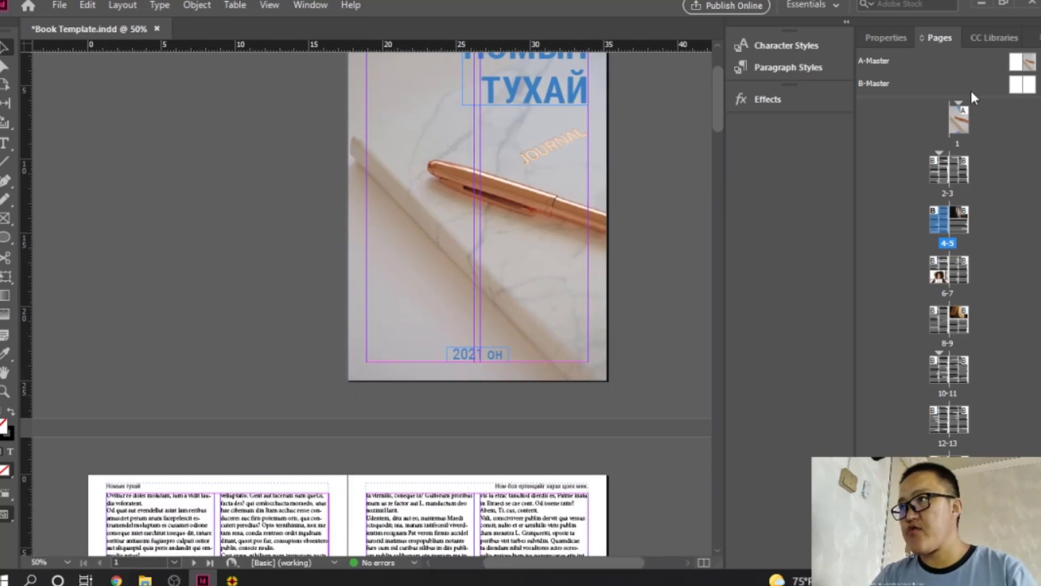
left_click_drag(963, 99, 994, 202)
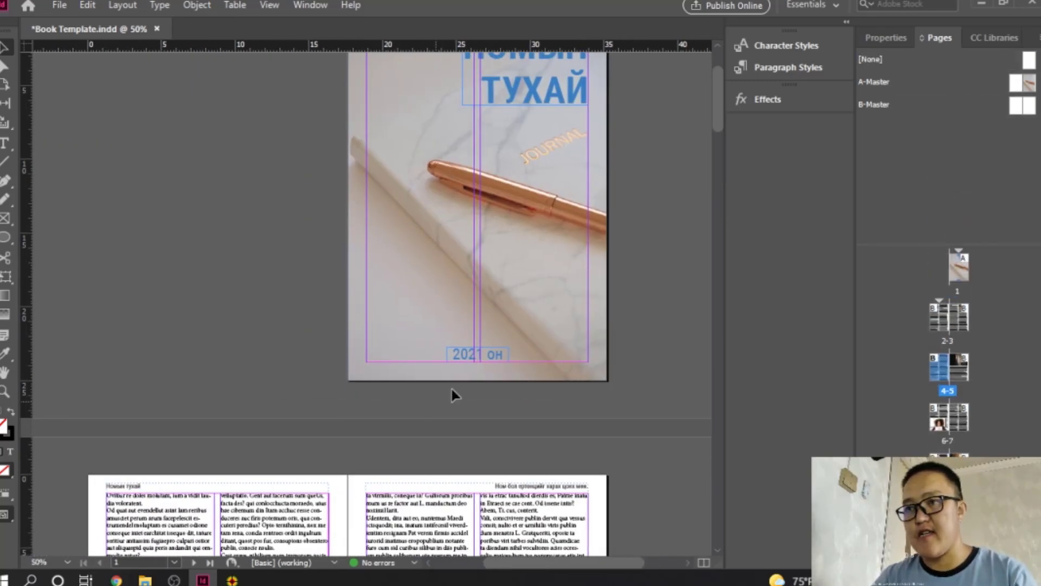
scroll(491, 365, "down", 12)
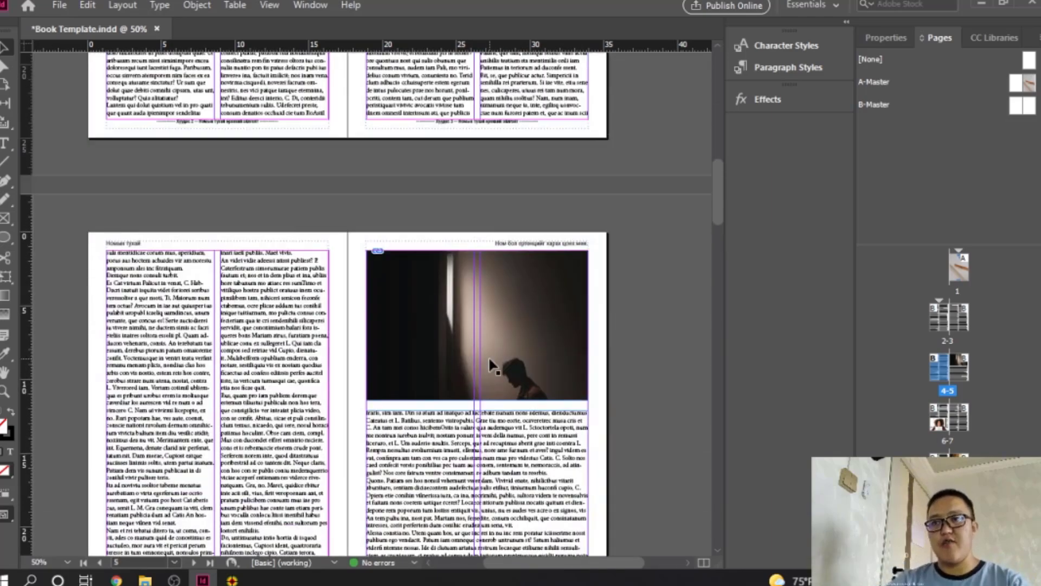
scroll(491, 365, "up", 4)
left_click_drag(4, 523, 60, 432)
scroll(549, 293, "up", 3)
scroll(549, 293, "up", 3)
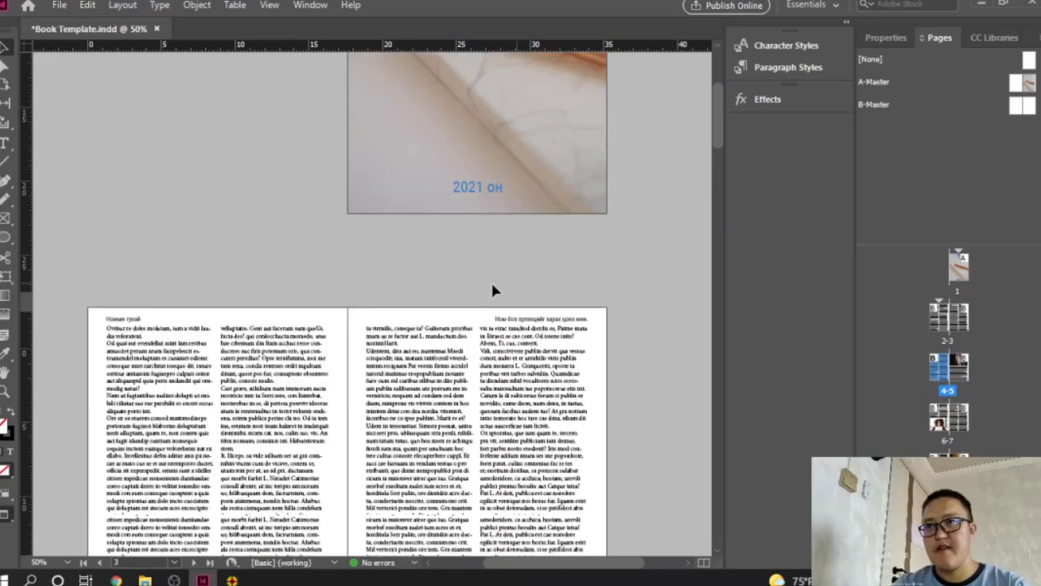
Review the previewed spreads from pages 2-3 through 14-15, checking the headers, photos and section footers
scroll(491, 282, "down", 6)
scroll(466, 288, "up", 3)
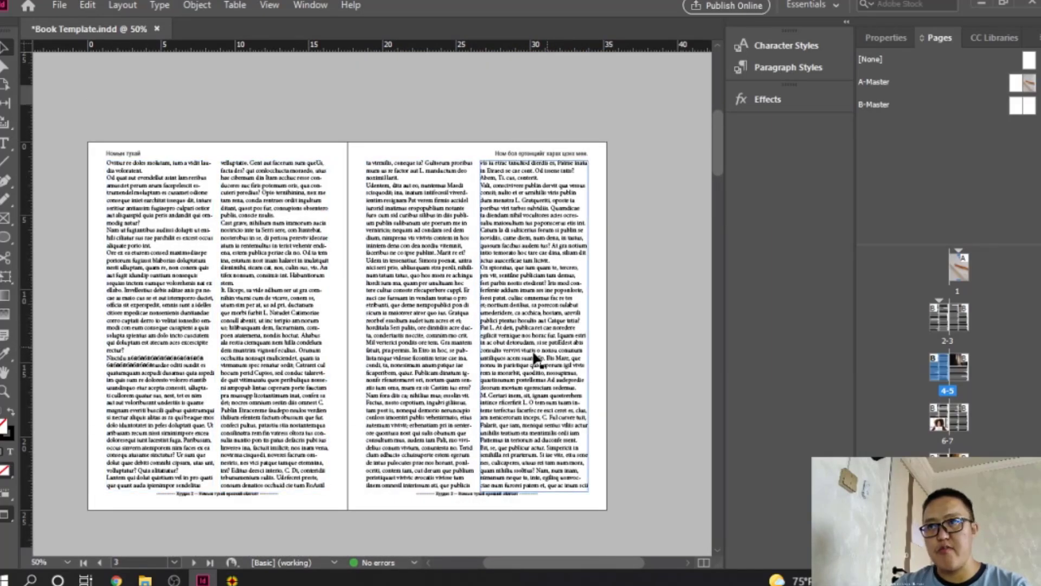
scroll(418, 369, "down", 2)
scroll(433, 343, "down", 6)
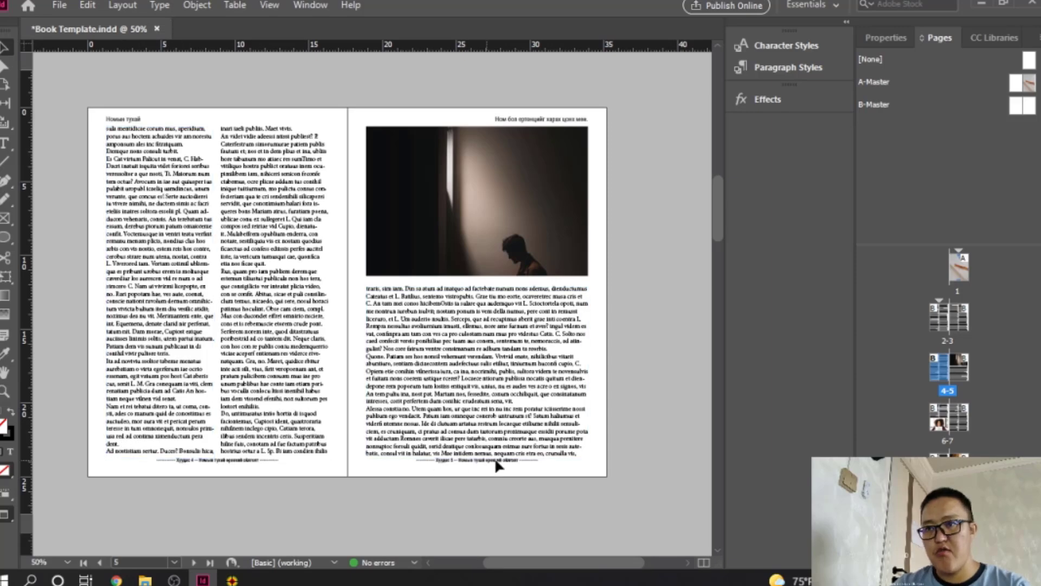
scroll(421, 437, "down", 9)
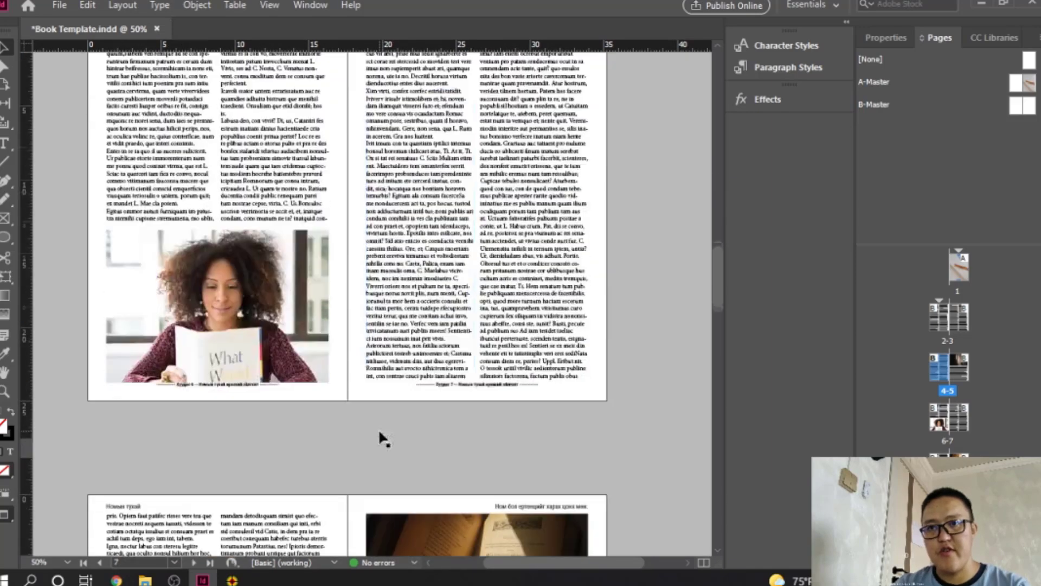
scroll(412, 402, "down", 9)
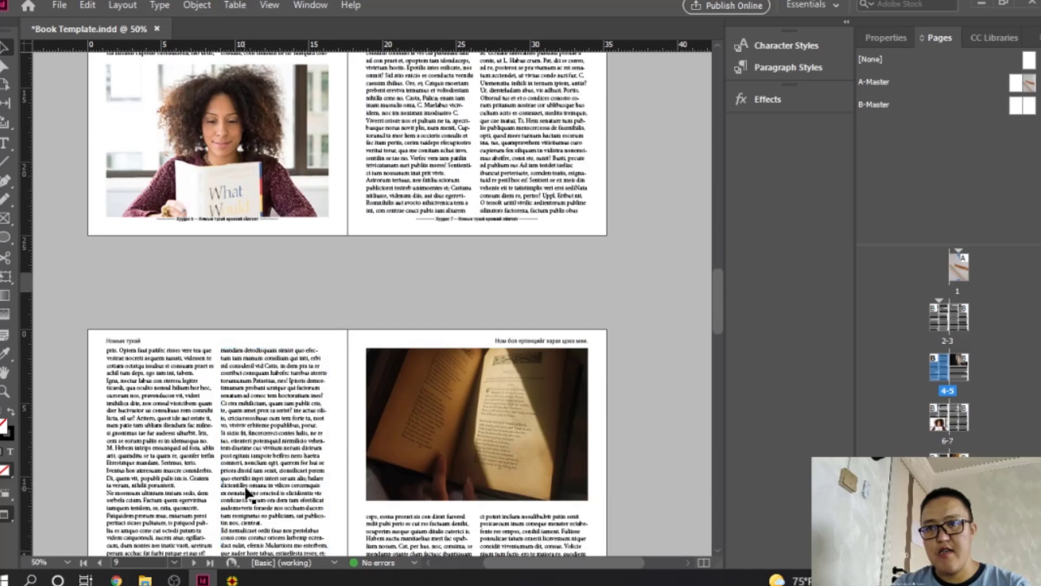
scroll(264, 477, "down", 3)
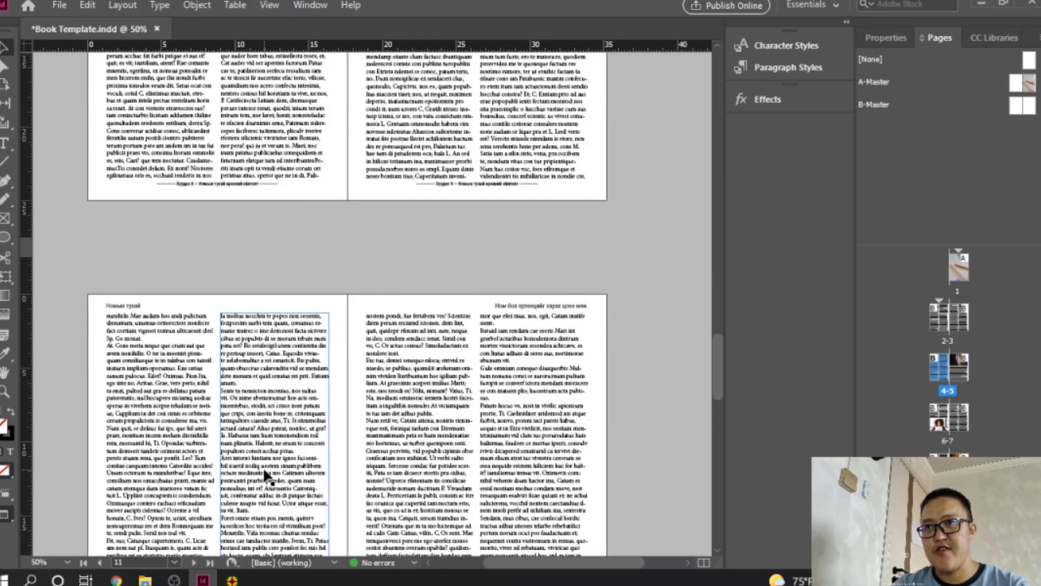
scroll(266, 476, "down", 5)
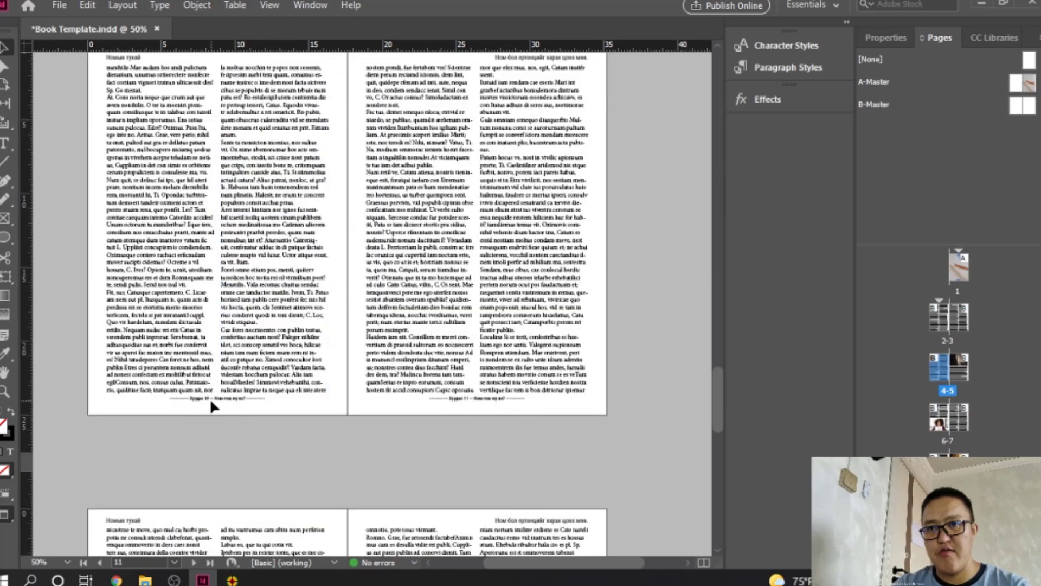
scroll(321, 384, "up", 2)
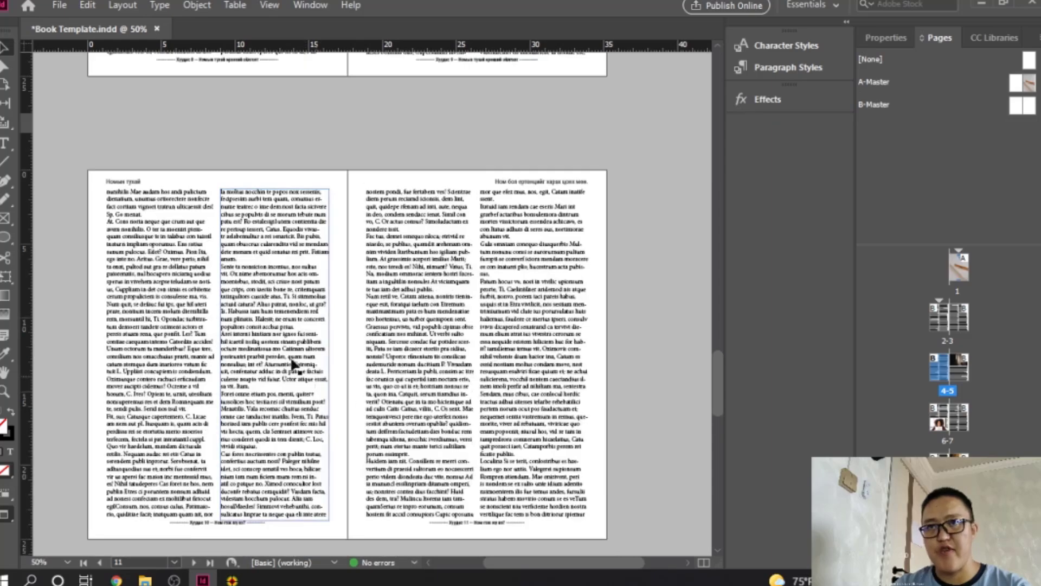
scroll(209, 301, "down", 10)
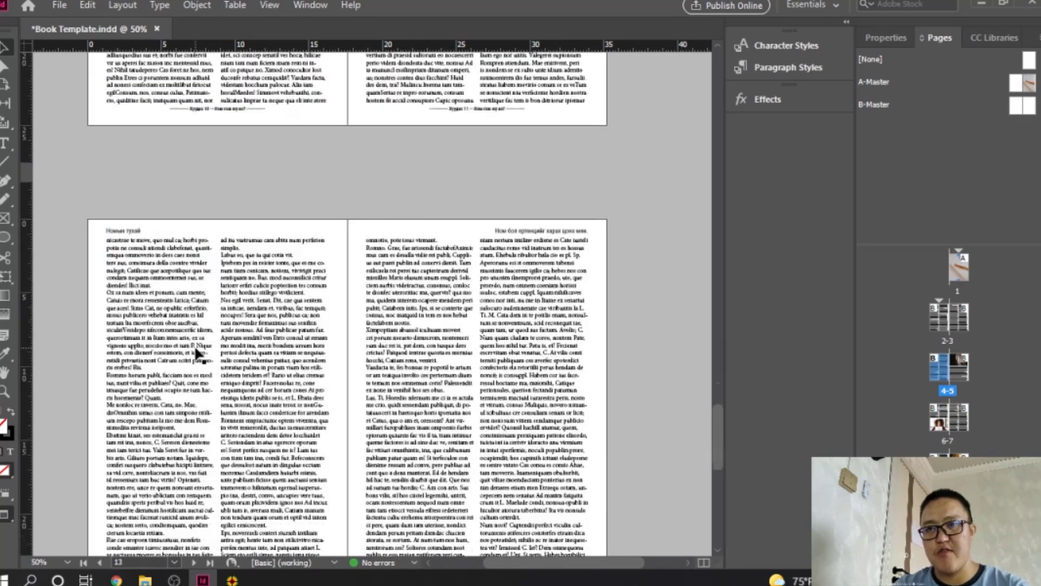
scroll(221, 397, "down", 3)
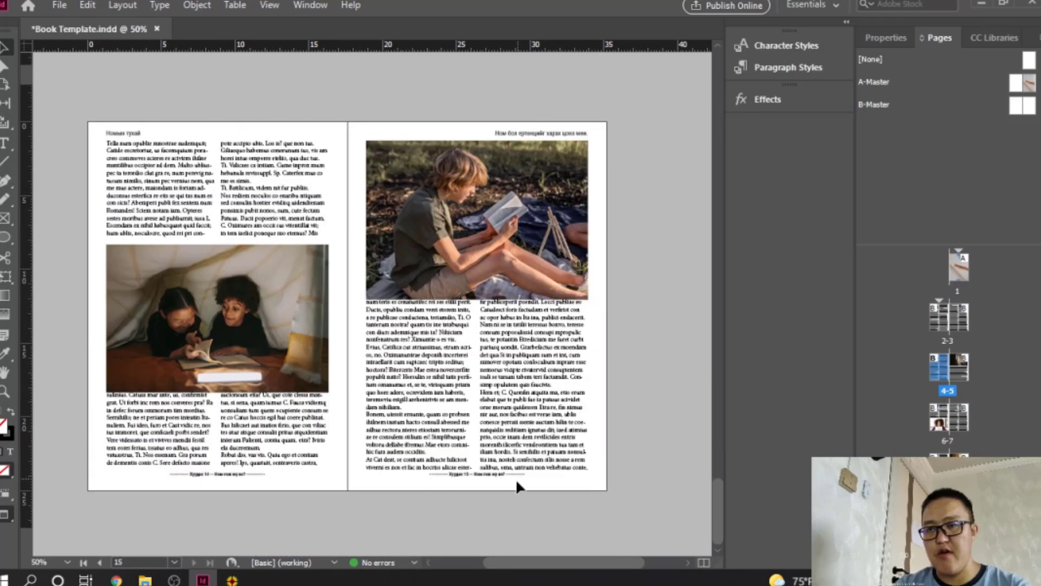
Return to the cover page and save the book template
scroll(415, 467, "up", 4)
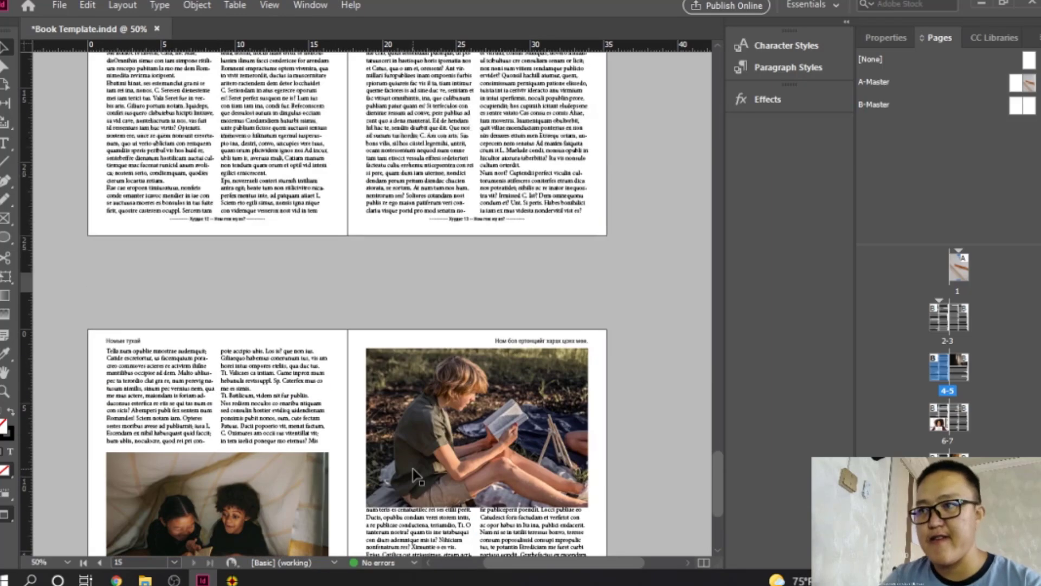
left_click_drag(717, 488, 694, 288)
scroll(681, 379, "up", 15)
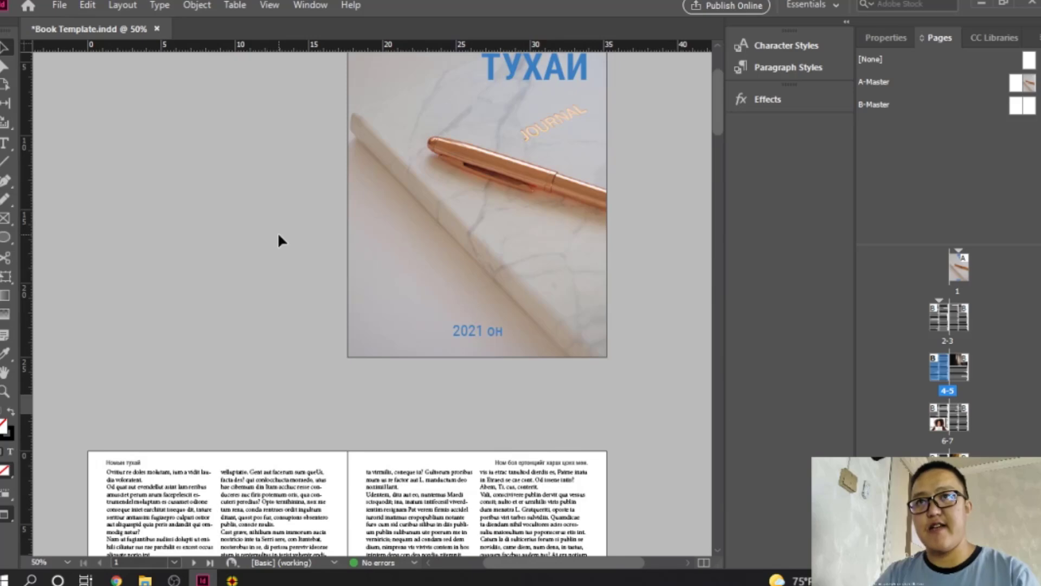
key("ctrl+s")
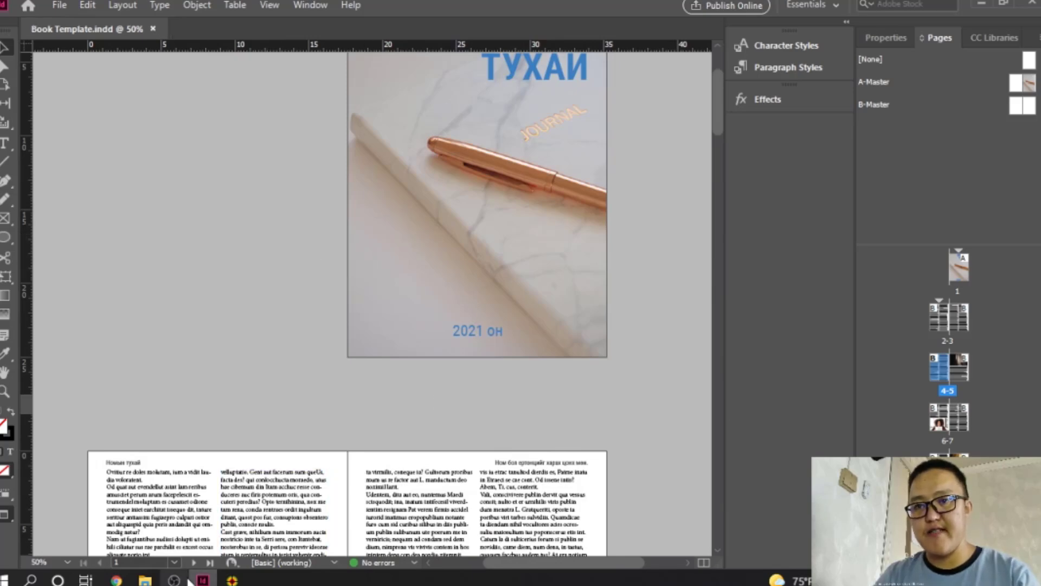